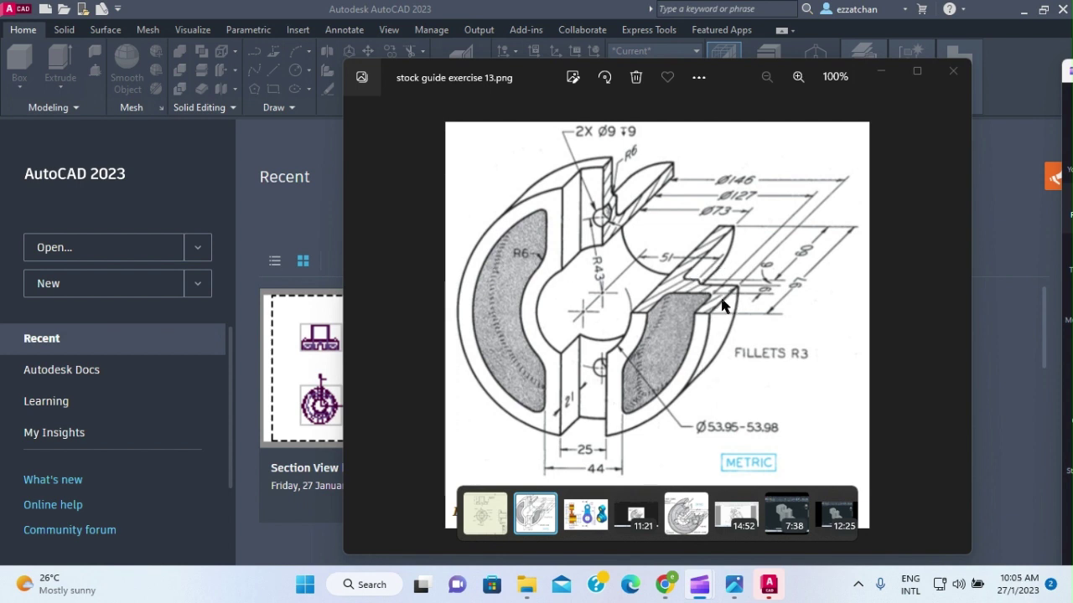
Switch to AutoCAD and create a new drawing from the acadiso3D.dwt template
{"action": "left_click", "coordinate": [279, 153]}
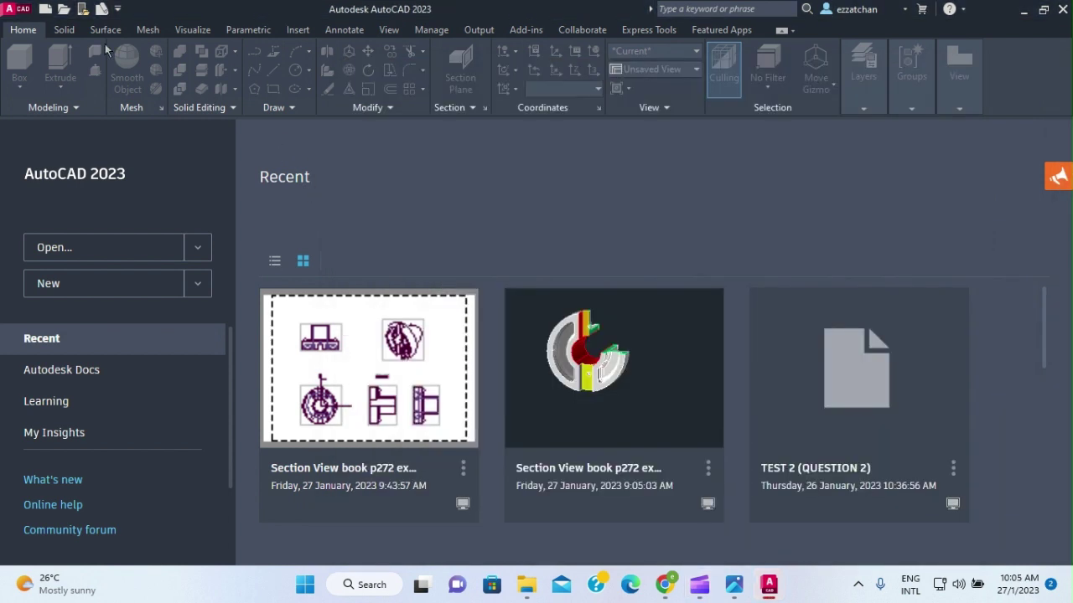
{"action": "left_click", "coordinate": [46, 11]}
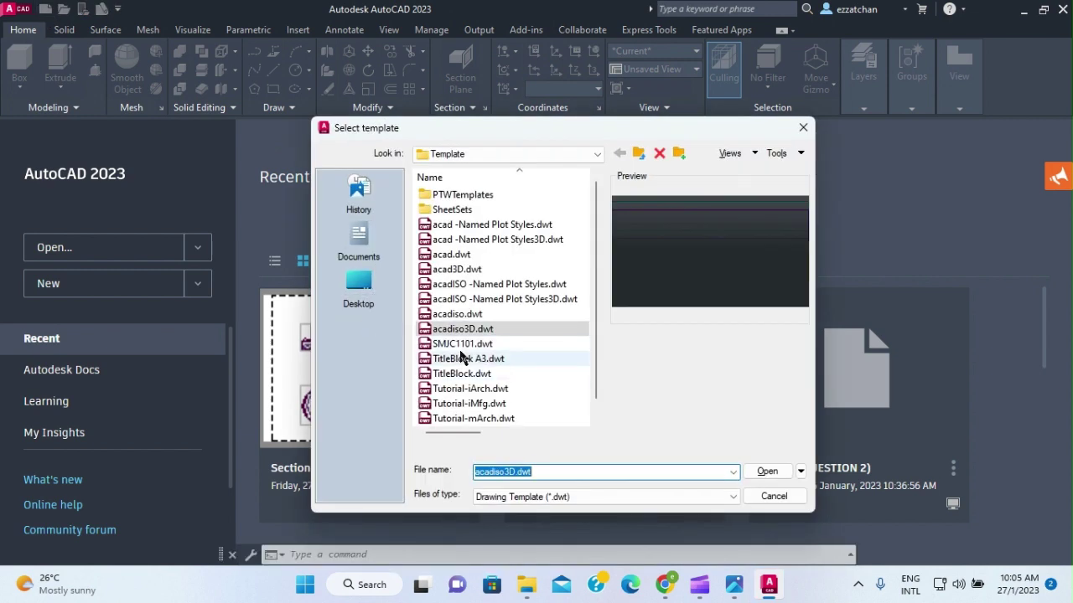
{"action": "left_click", "coordinate": [474, 331]}
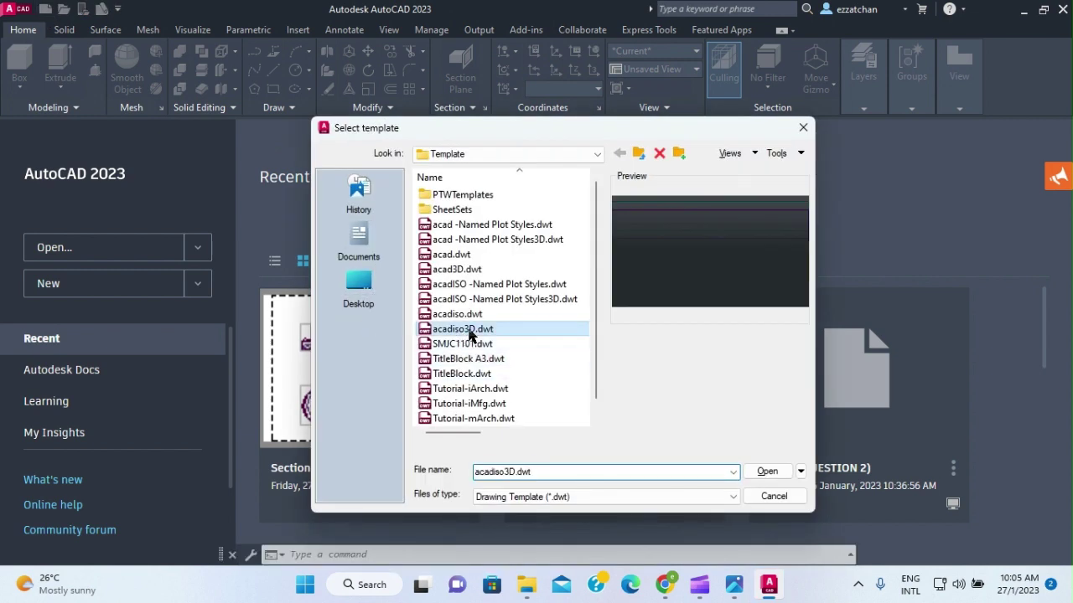
{"action": "left_click", "coordinate": [765, 473]}
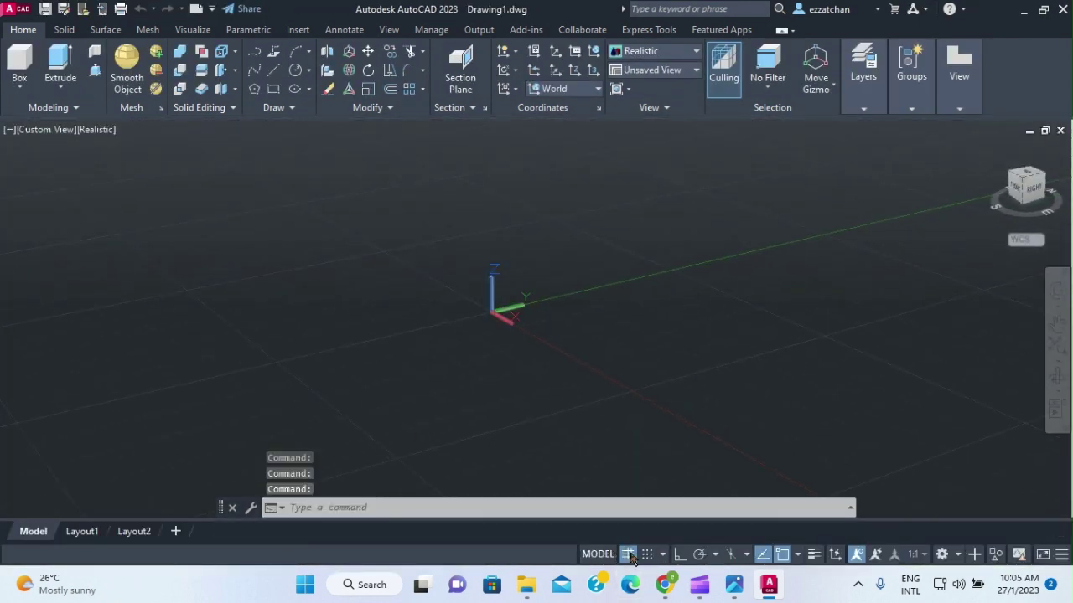
Turn the drawing grid off and Ortho mode on
{"action": "left_click", "coordinate": [628, 554]}
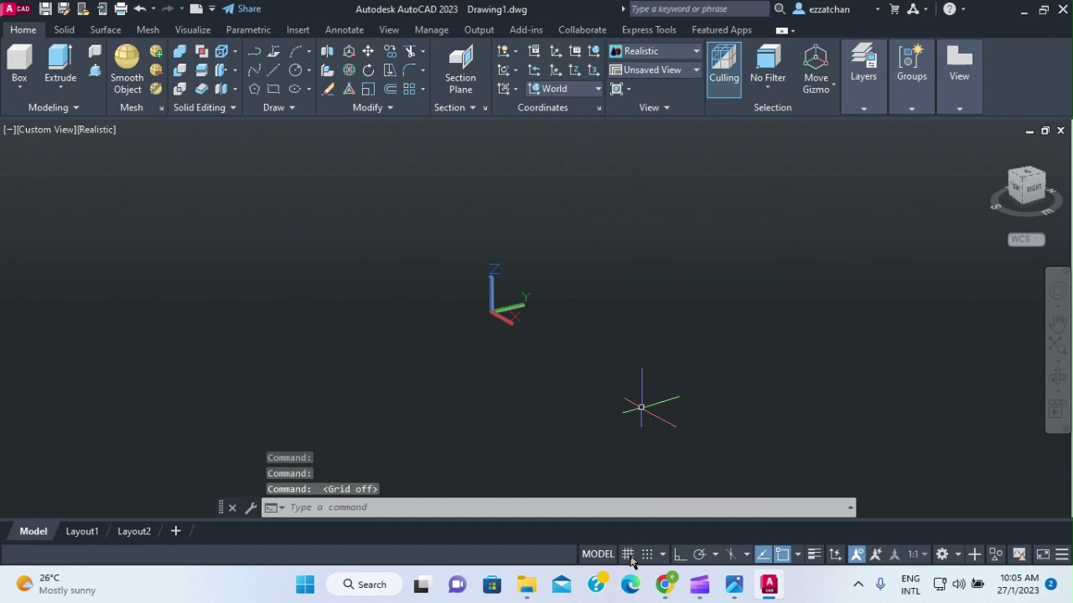
{"action": "left_click", "coordinate": [680, 554]}
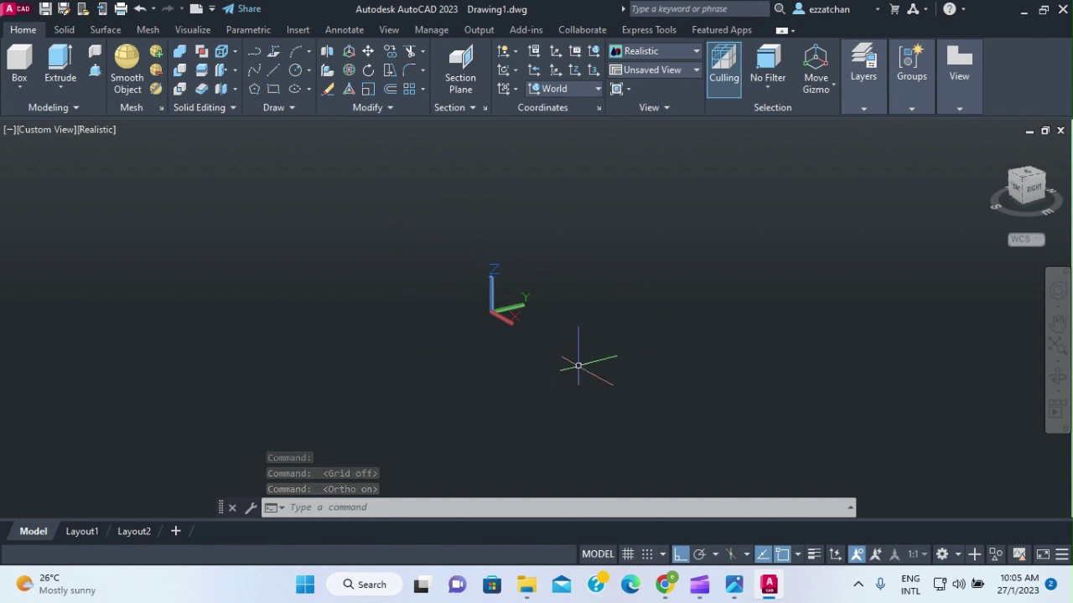
Set the UCS icon to Noorigin and switch the viewport to the Top view
{"action": "type", "text": "ucs"}
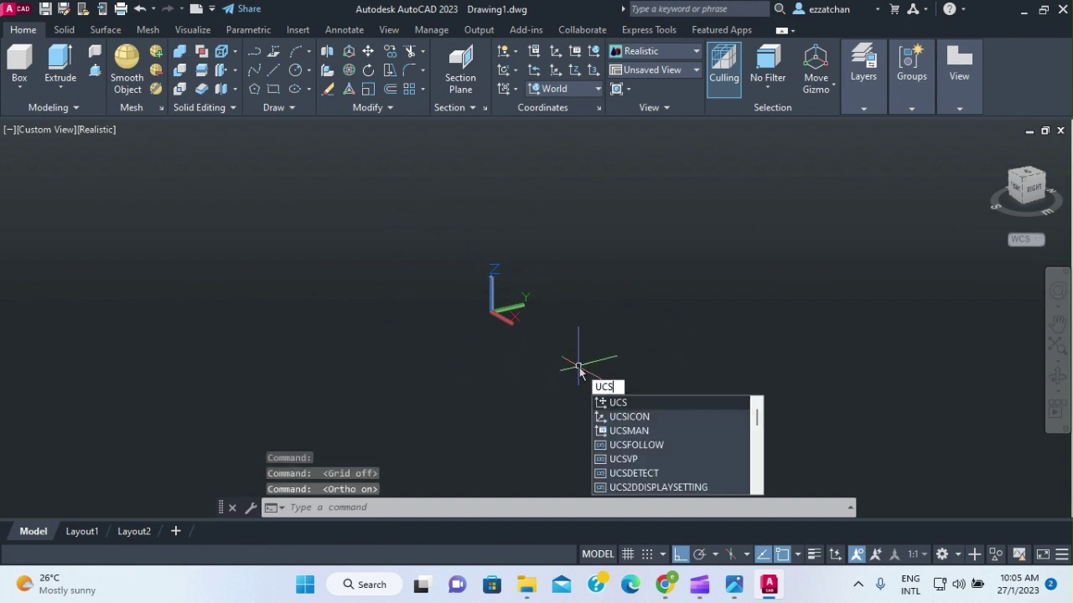
{"action": "left_click", "coordinate": [647, 418]}
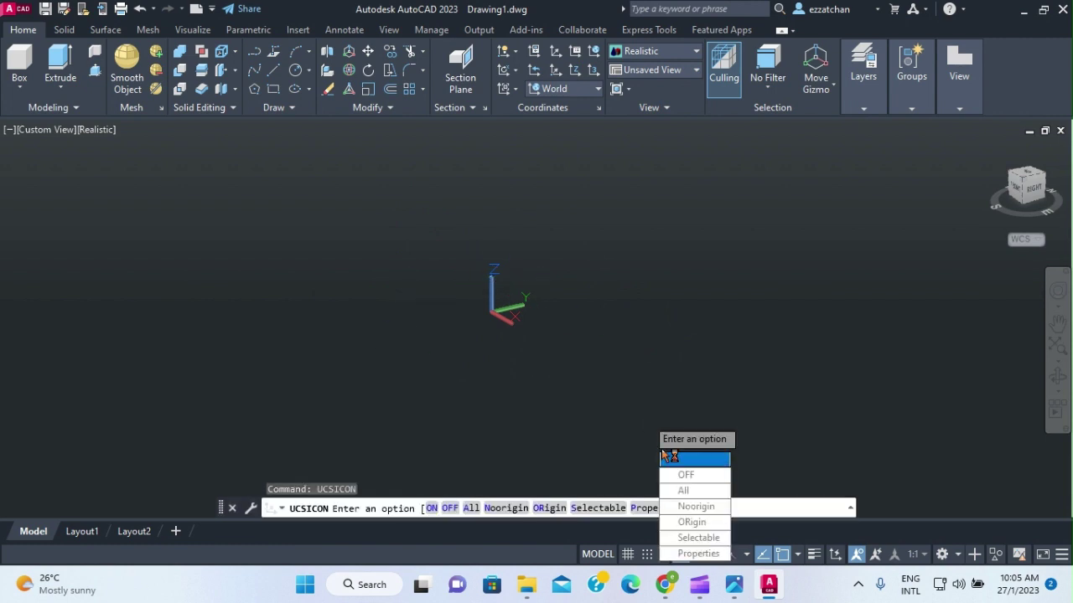
{"action": "left_click", "coordinate": [695, 508]}
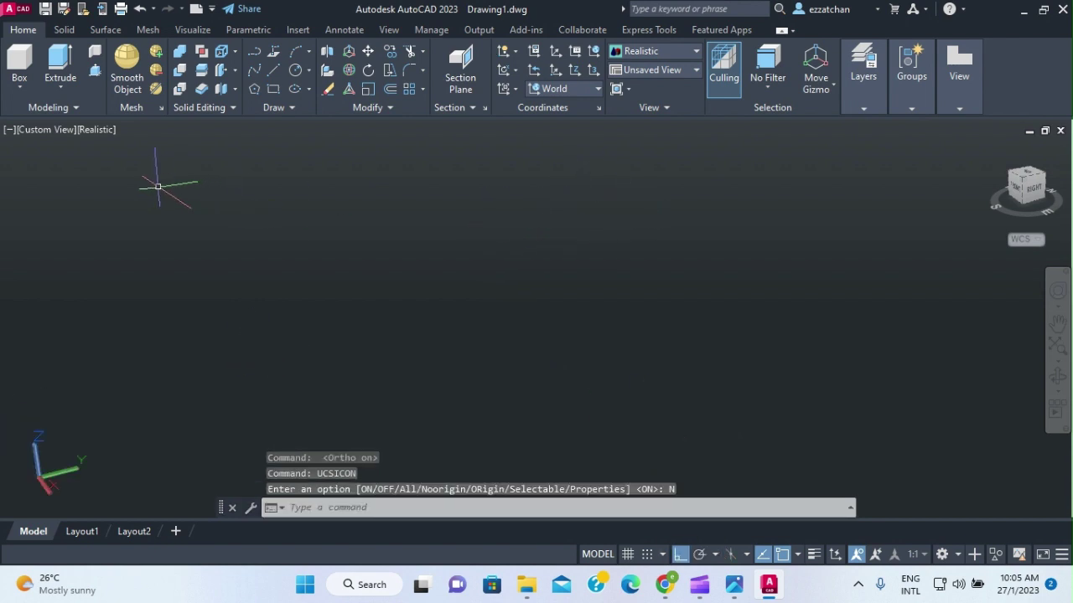
{"action": "left_click", "coordinate": [48, 130]}
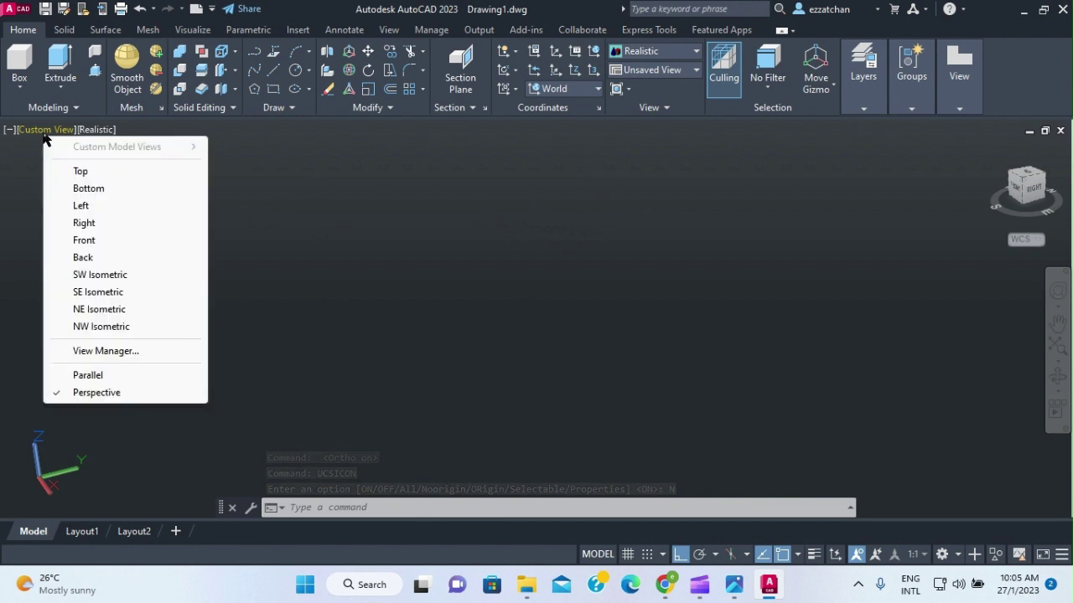
{"action": "left_click", "coordinate": [81, 172]}
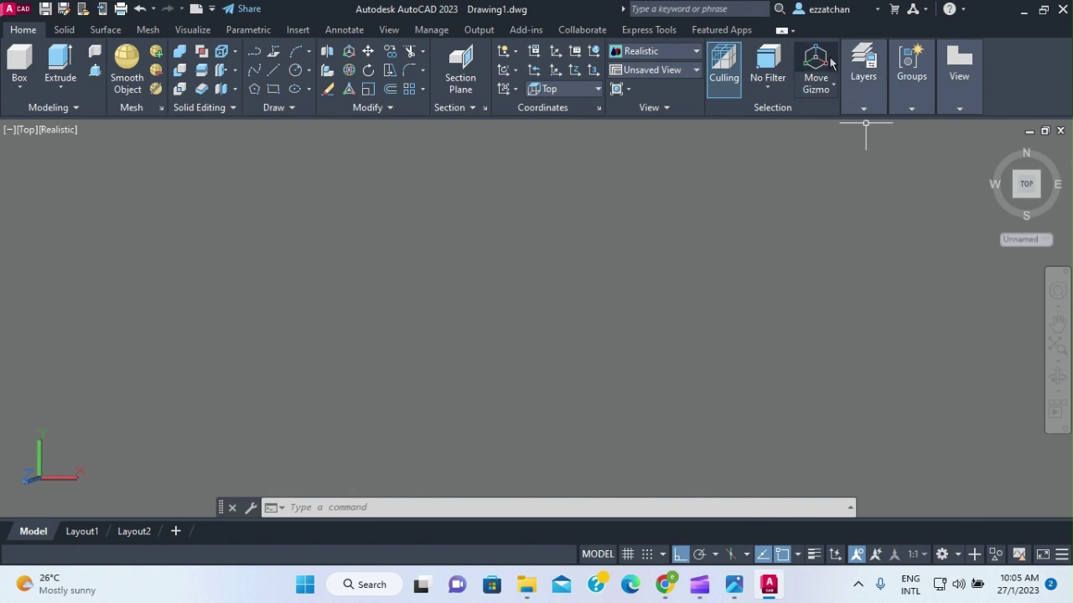
Set the lineweight of layer 0 to 0.30 mm in the layer properties
{"action": "left_click", "coordinate": [865, 84]}
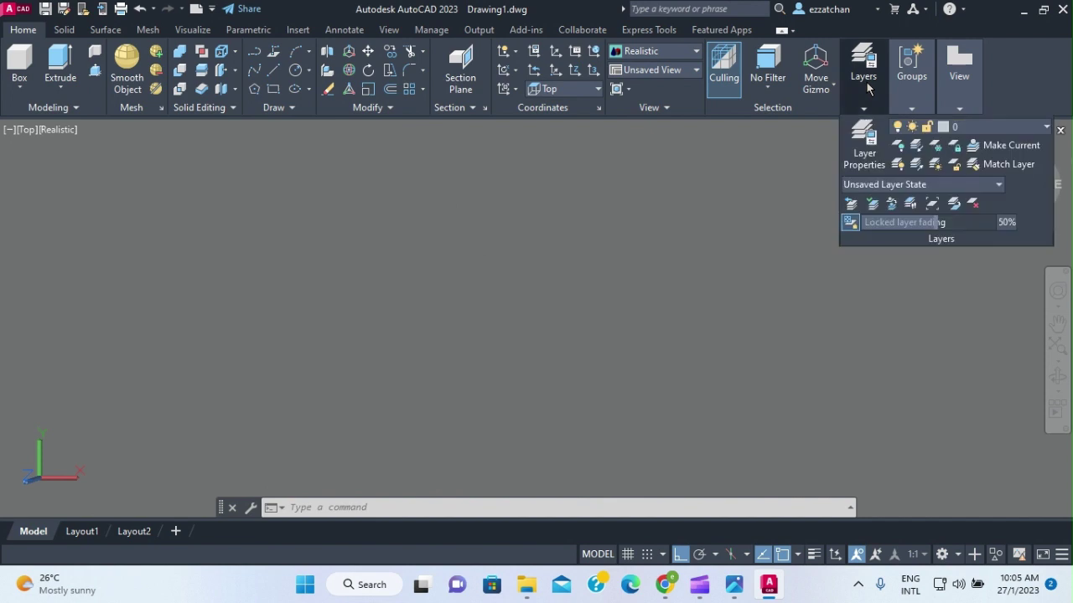
{"action": "left_click", "coordinate": [865, 138]}
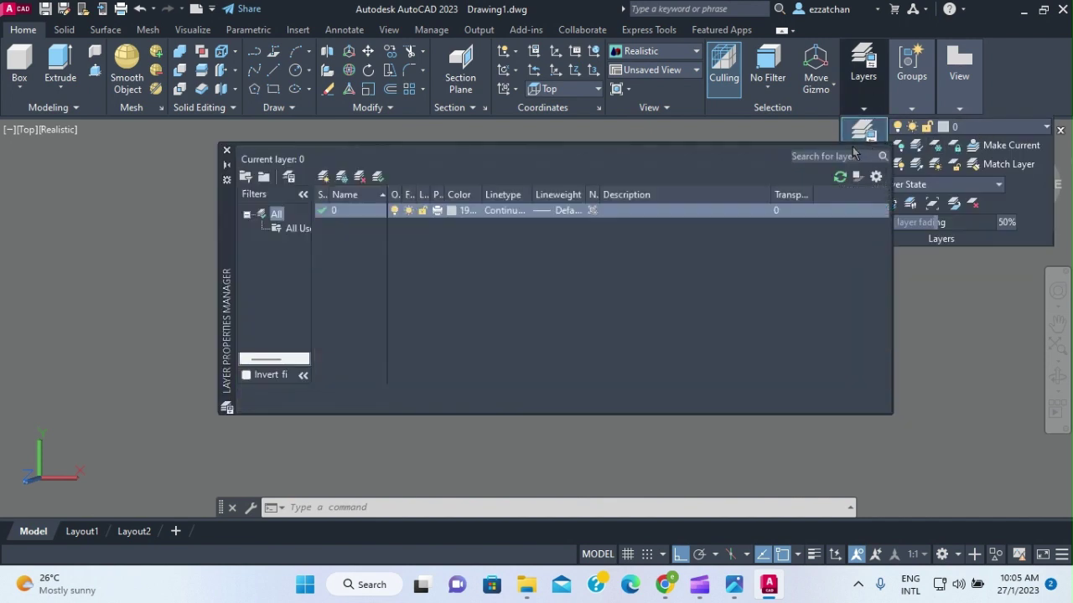
{"action": "left_click", "coordinate": [557, 213]}
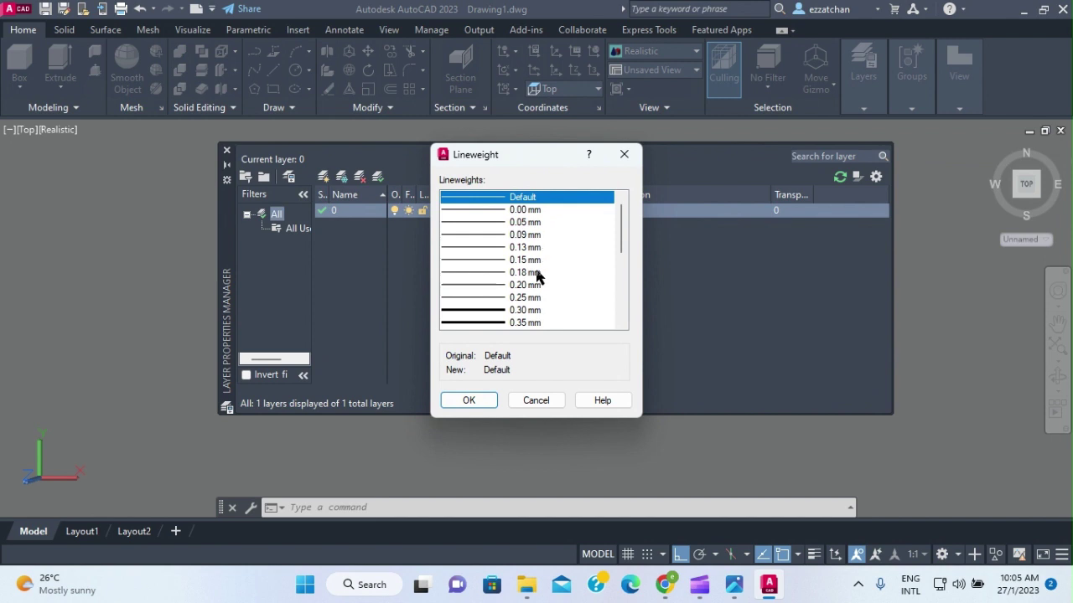
{"action": "left_click", "coordinate": [530, 311]}
{"action": "left_click", "coordinate": [470, 400]}
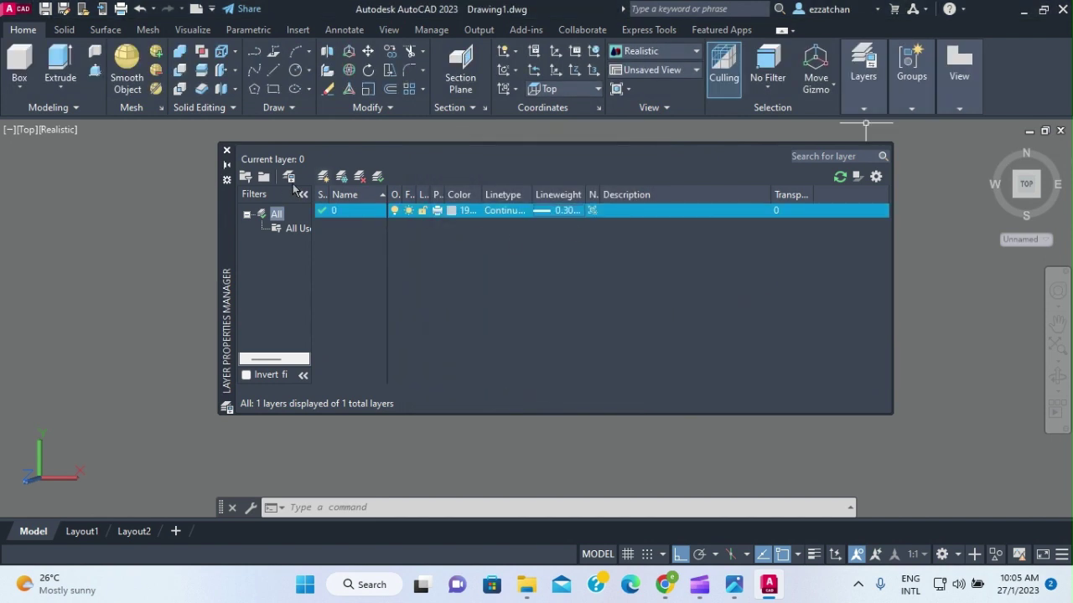
{"action": "left_click", "coordinate": [226, 151]}
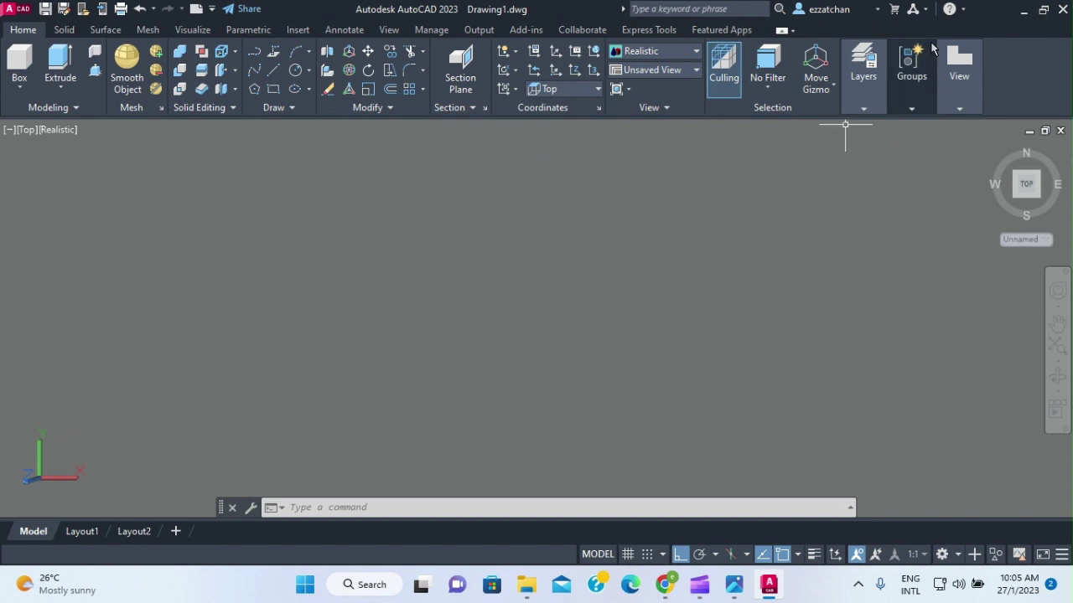
{"action": "mouse_move", "coordinate": [863, 79]}
{"action": "left_click", "coordinate": [436, 308]}
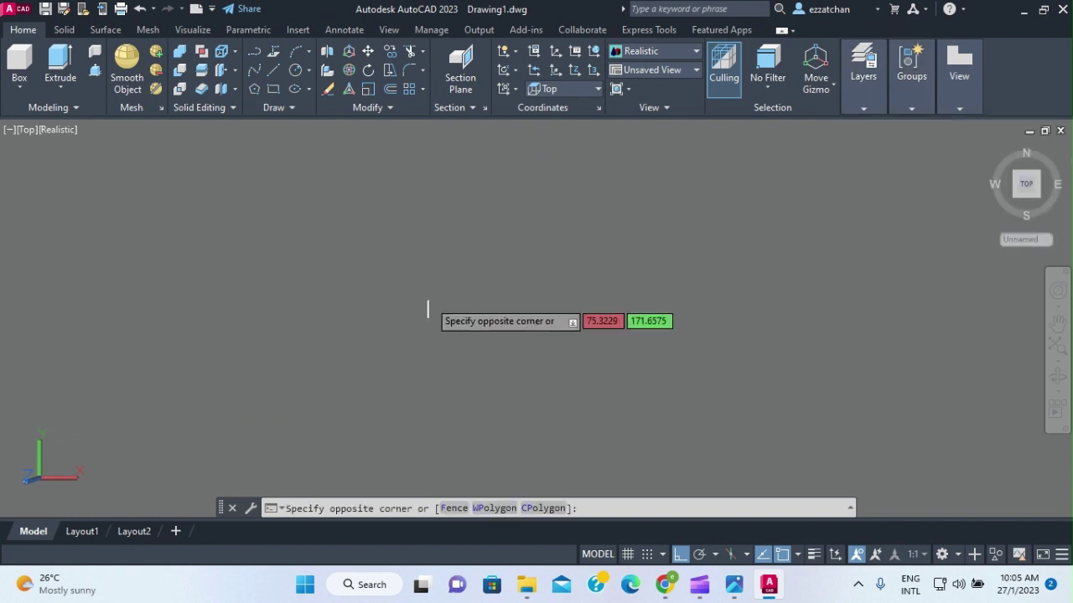
{"action": "left_click", "coordinate": [428, 304]}
Draw a 97 mm vertical line downward in the empty drawing and continue it 9.5 mm to the right
{"action": "left_click", "coordinate": [271, 71]}
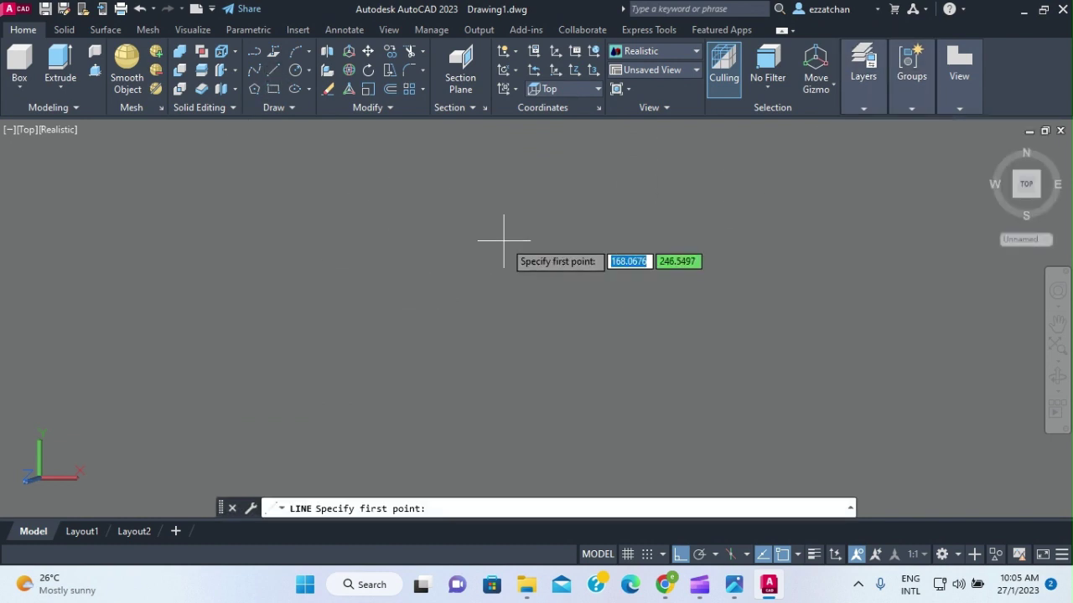
{"action": "left_click", "coordinate": [524, 180]}
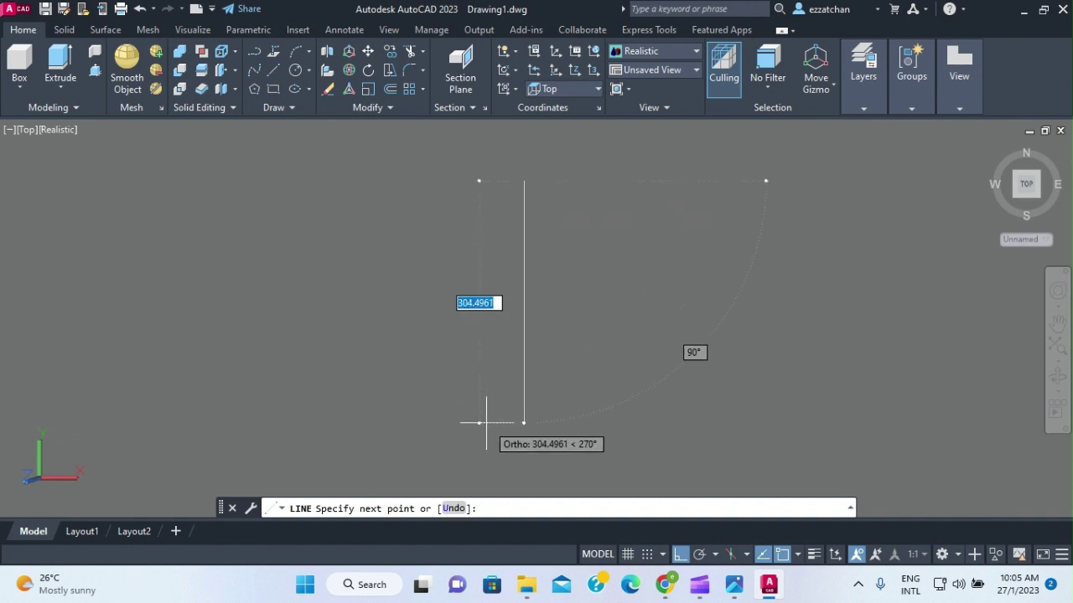
{"action": "type", "text": "97"}
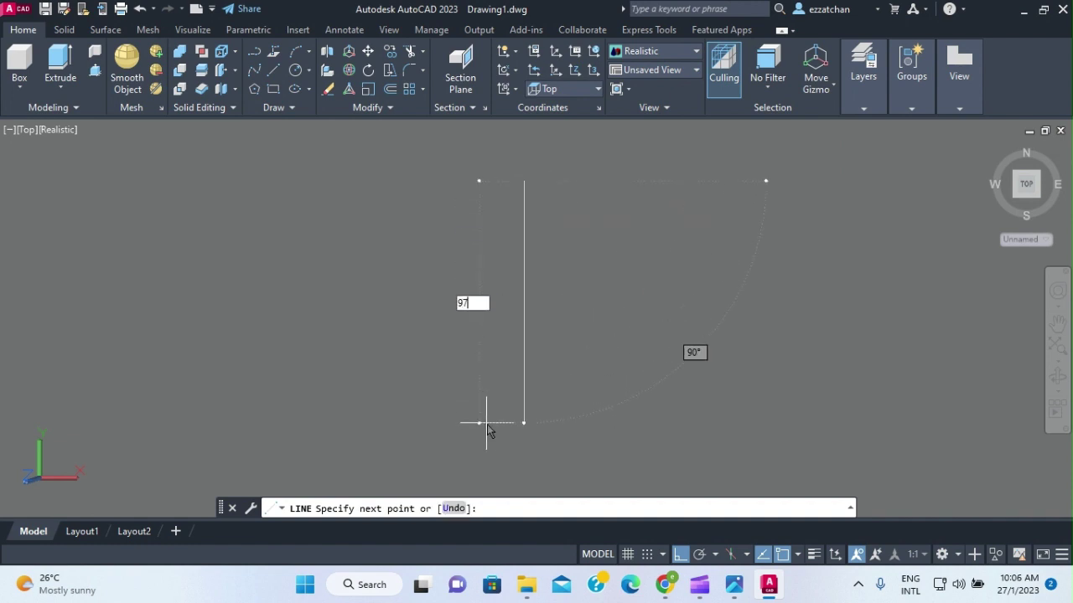
{"action": "key", "text": "Return"}
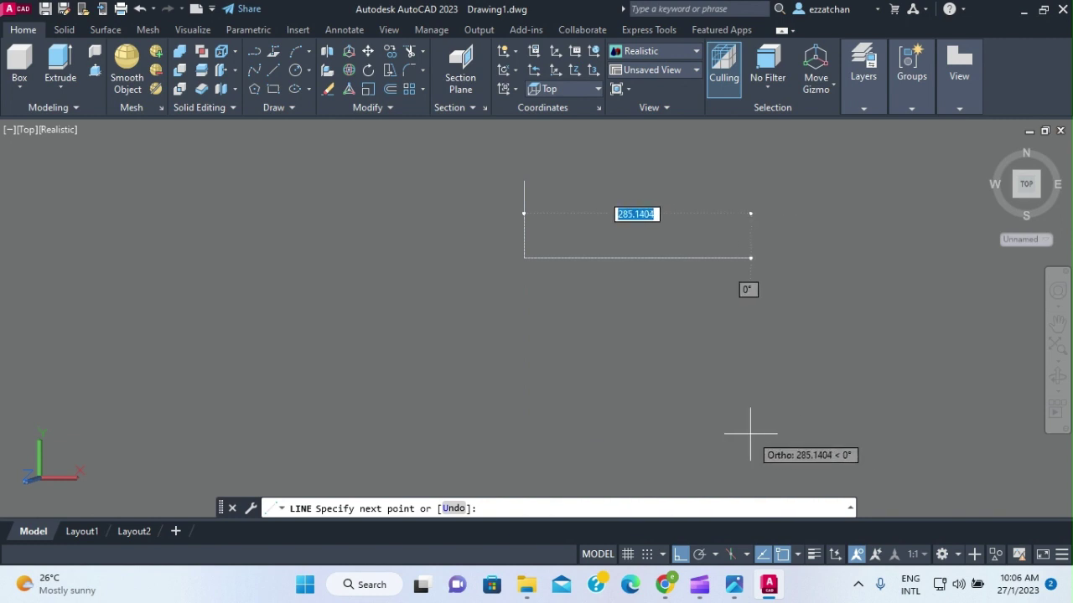
{"action": "type", "text": "9"}
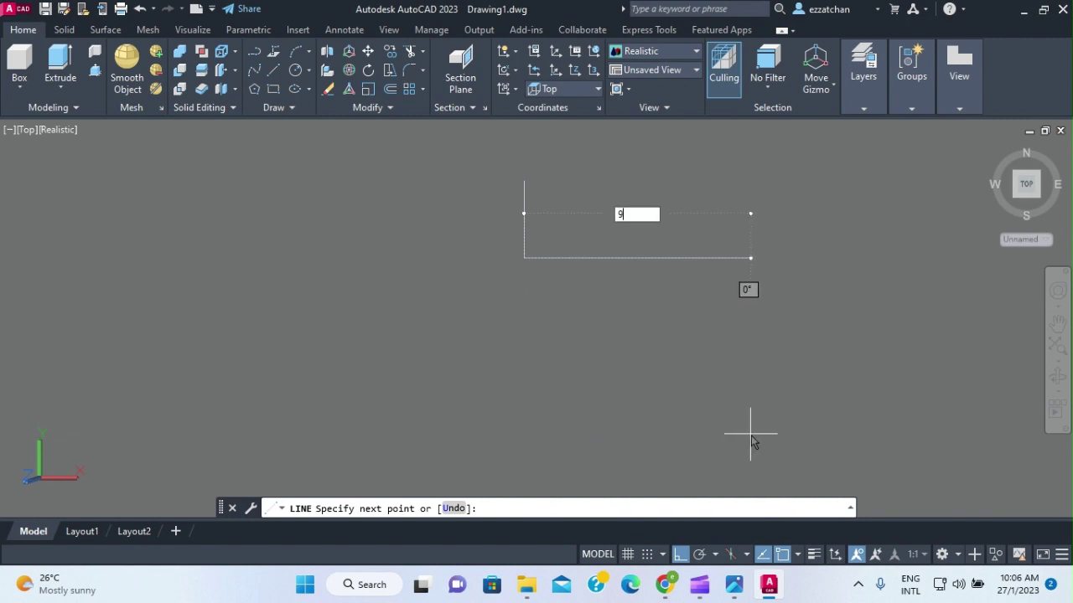
{"action": "type", "text": ".51"}
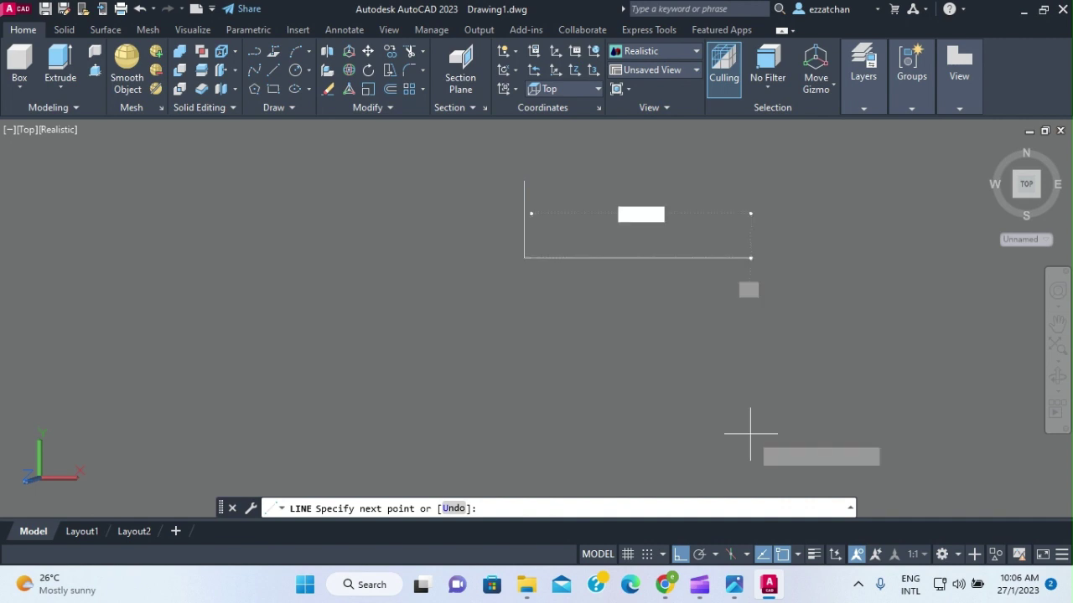
{"action": "key", "text": "Return"}
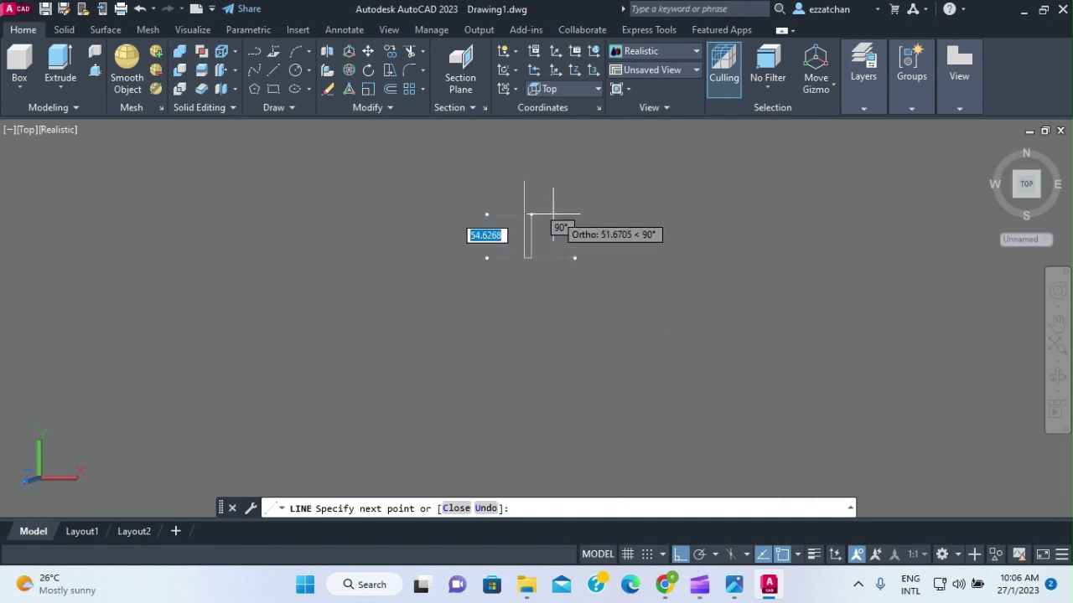
Continue the profile 21 mm up, 27 mm right and straight down to the level of the bottom edge, forming the recess
{"action": "type", "text": "2"}
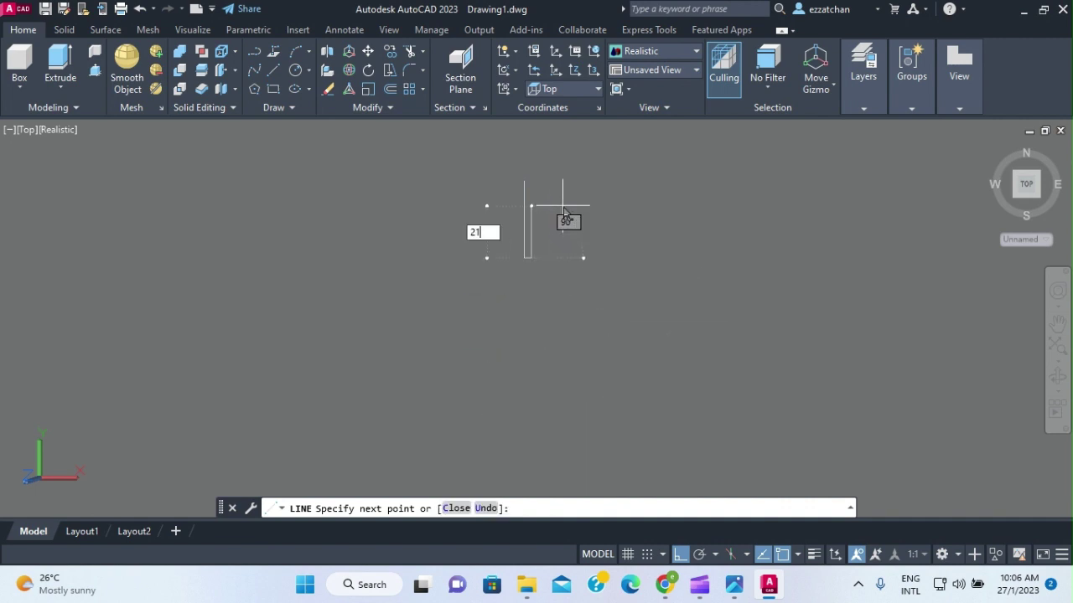
{"action": "type", "text": "1"}
{"action": "key", "text": "Return"}
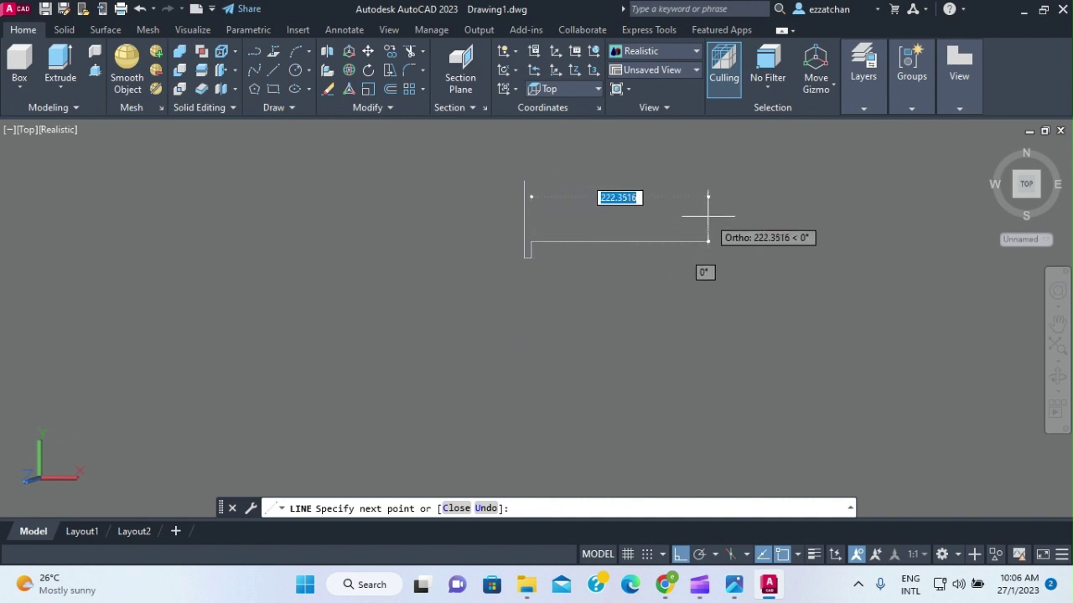
{"action": "type", "text": "21"}
{"action": "key", "text": "Return"}
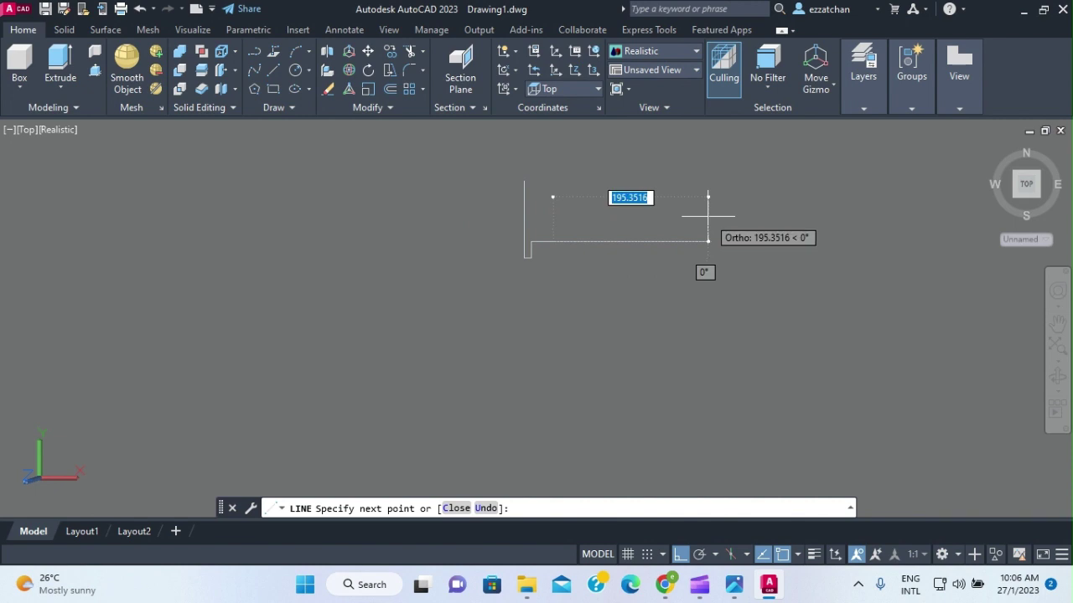
{"action": "left_click", "coordinate": [553, 256]}
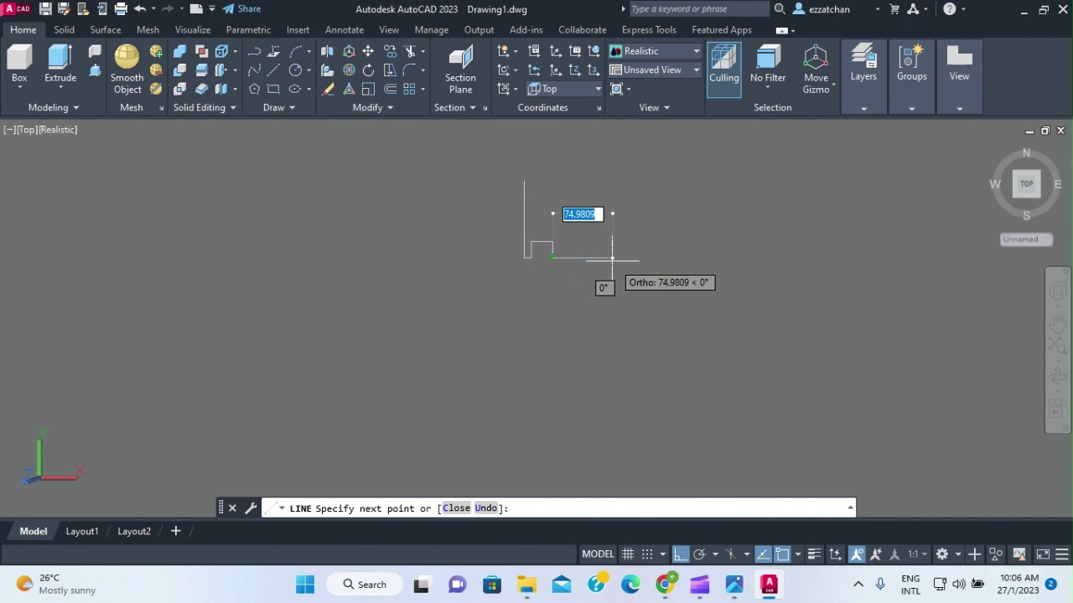
Extend the profile 9.5 mm to the right along the bottom and about 30 mm up for the outer side
{"action": "type", "text": "9"}
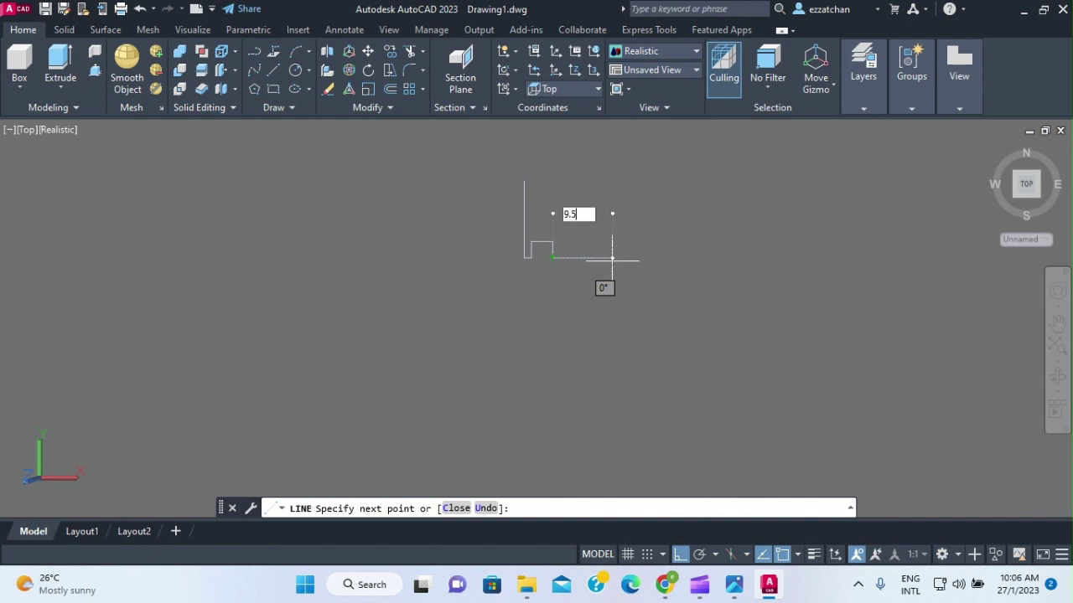
{"action": "type", "text": ".5"}
{"action": "key", "text": "Return"}
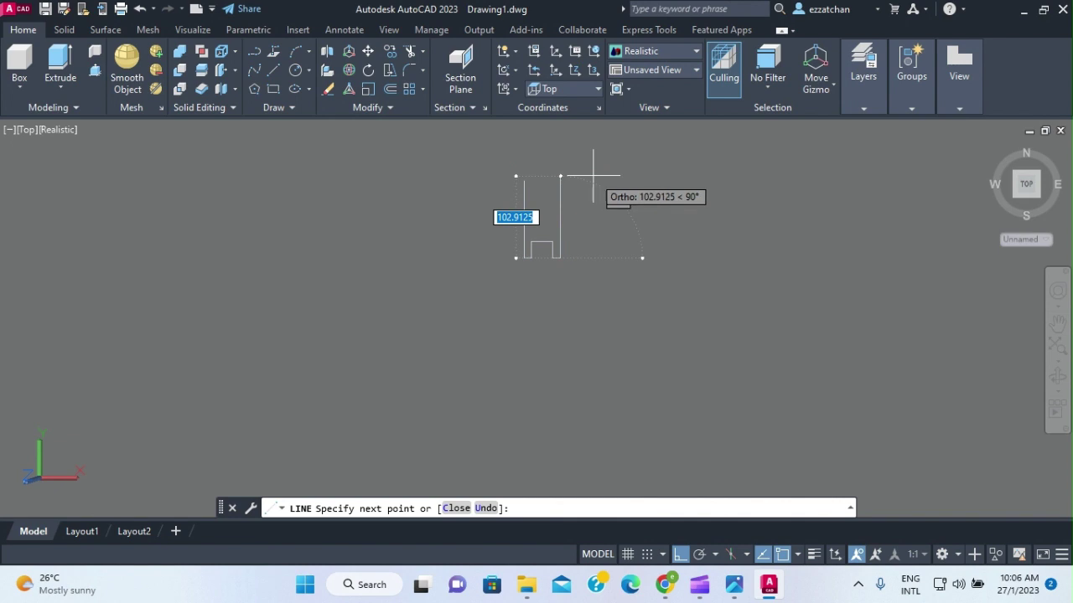
{"action": "type", "text": "3"}
{"action": "key", "text": "Return"}
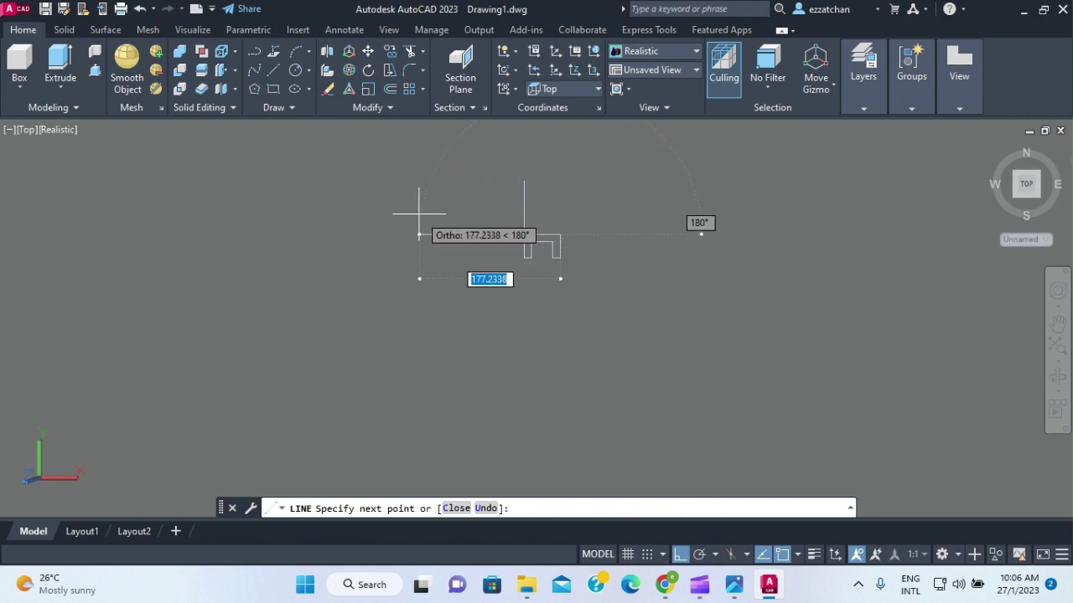
Continue the outline 22 mm left, about 6 mm up and with a long horizontal line left across the first vertical, ending the Line command
{"action": "type", "text": "22"}
{"action": "key", "text": "Return"}
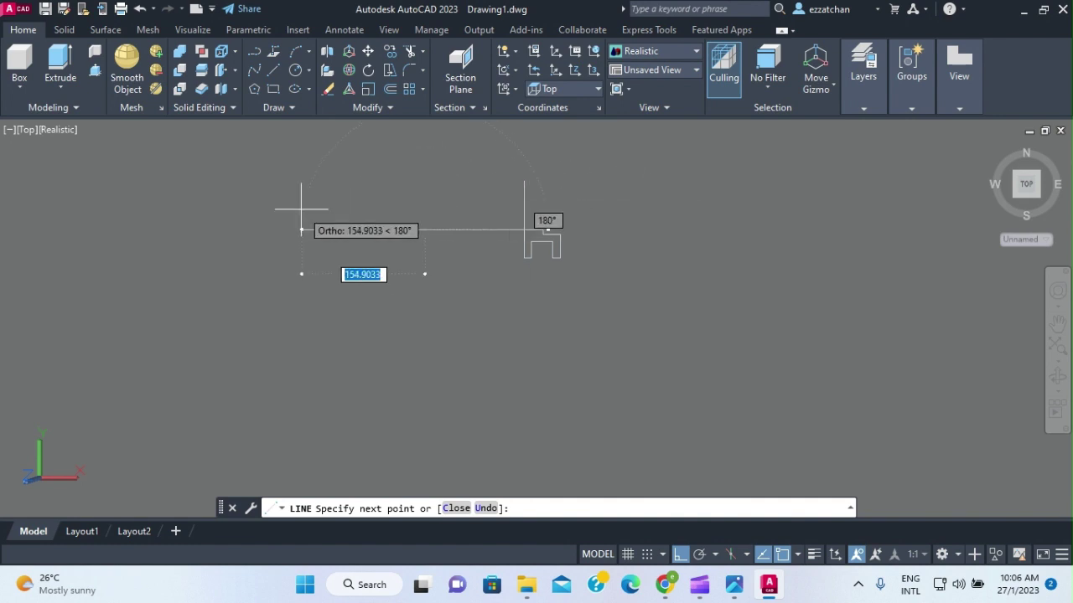
{"action": "key", "text": "Escape"}
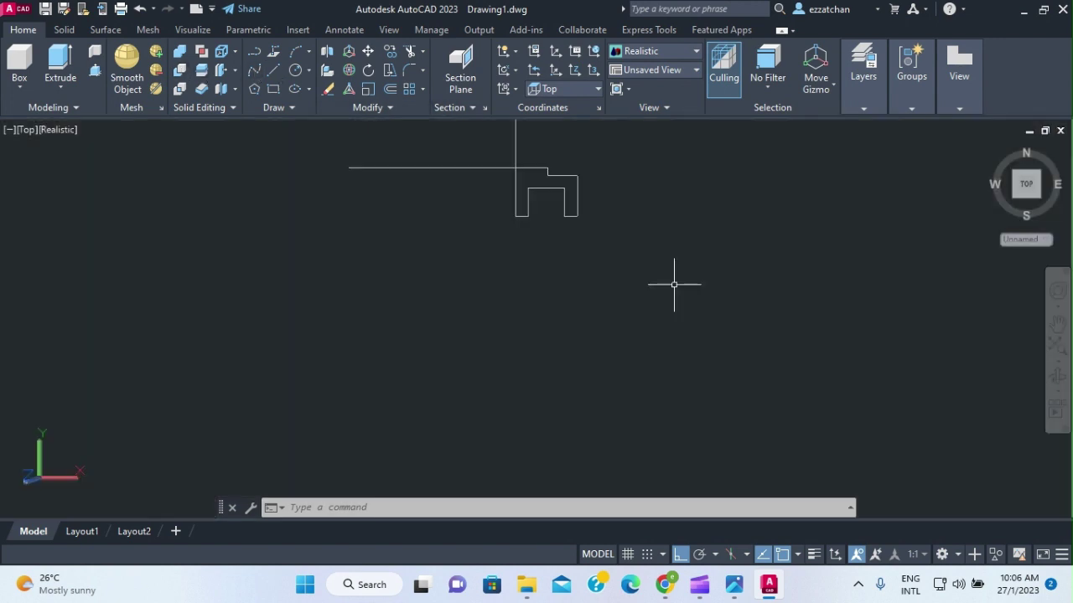
{"action": "left_click", "coordinate": [1056, 325]}
{"action": "left_click_drag", "start_coordinate": [696, 260], "coordinate": [651, 407]}
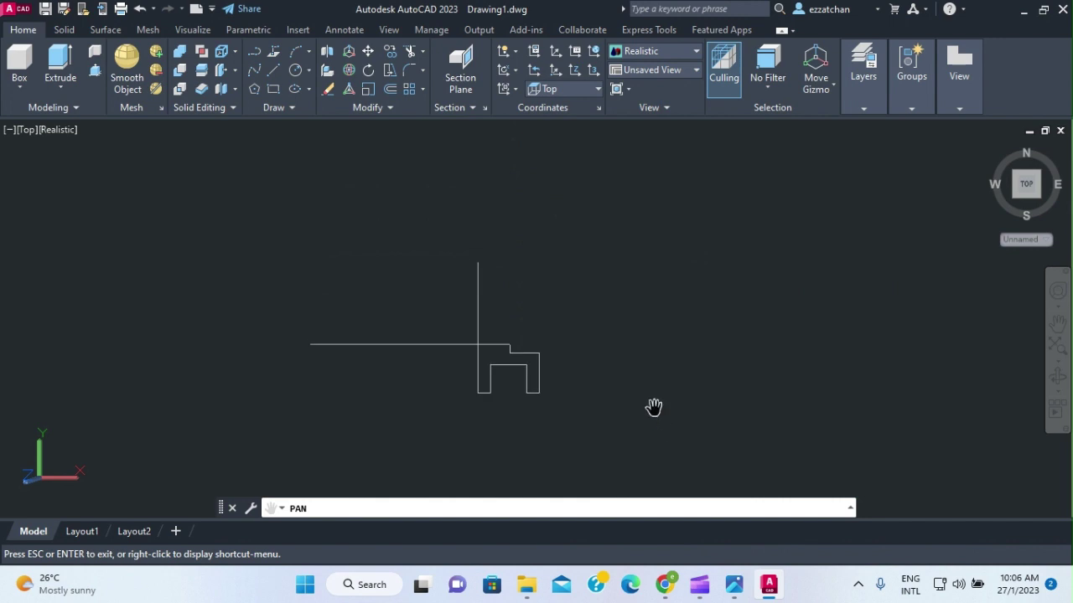
{"action": "scroll", "coordinate": [661, 363], "scroll_direction": "up", "scroll_amount": 3}
{"action": "key", "text": "Escape"}
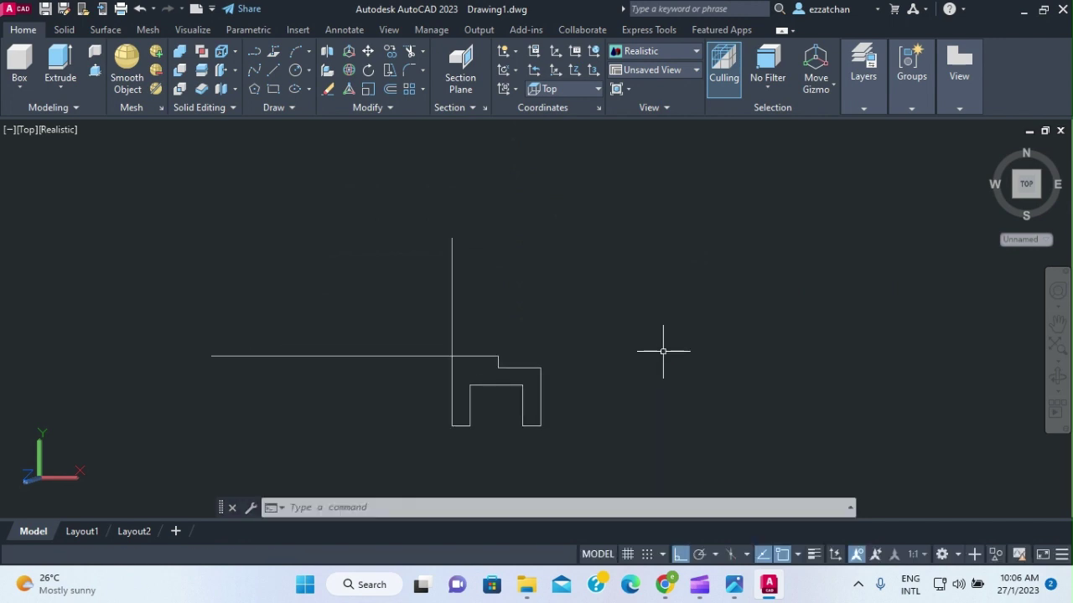
Draw a line 9.5 mm right from the tall vertical's upper end, then straight down past the upper step line, ending the Line command
{"action": "left_click", "coordinate": [275, 73]}
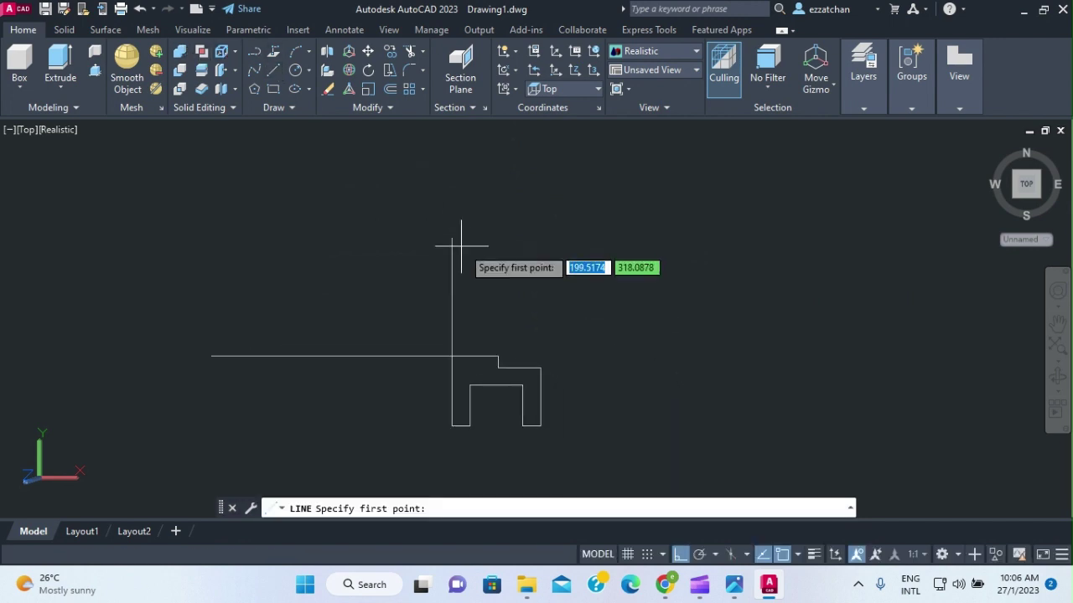
{"action": "left_click", "coordinate": [452, 239]}
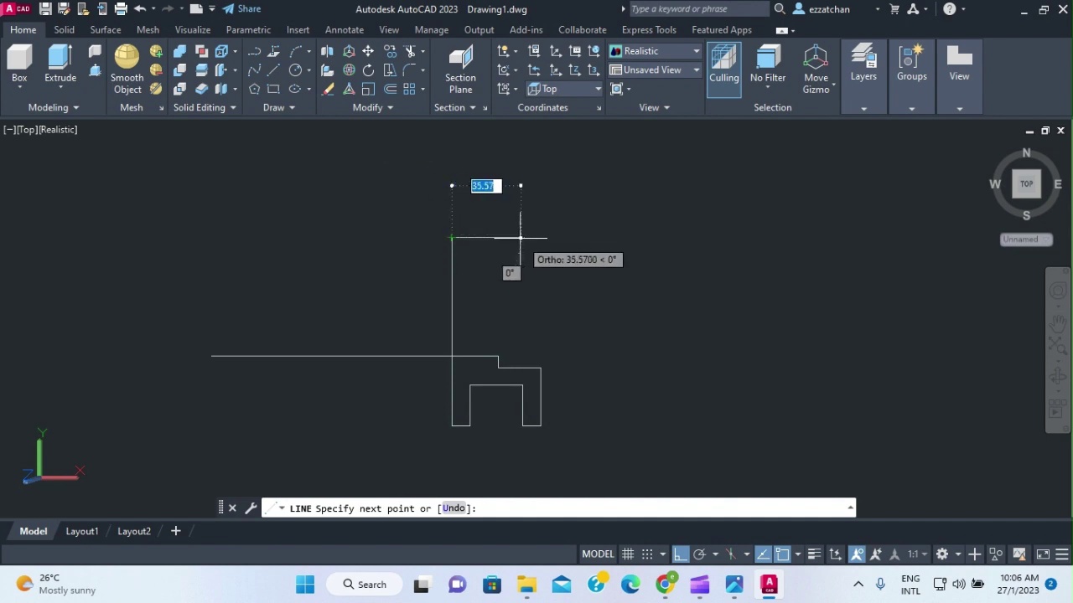
{"action": "type", "text": "9.5"}
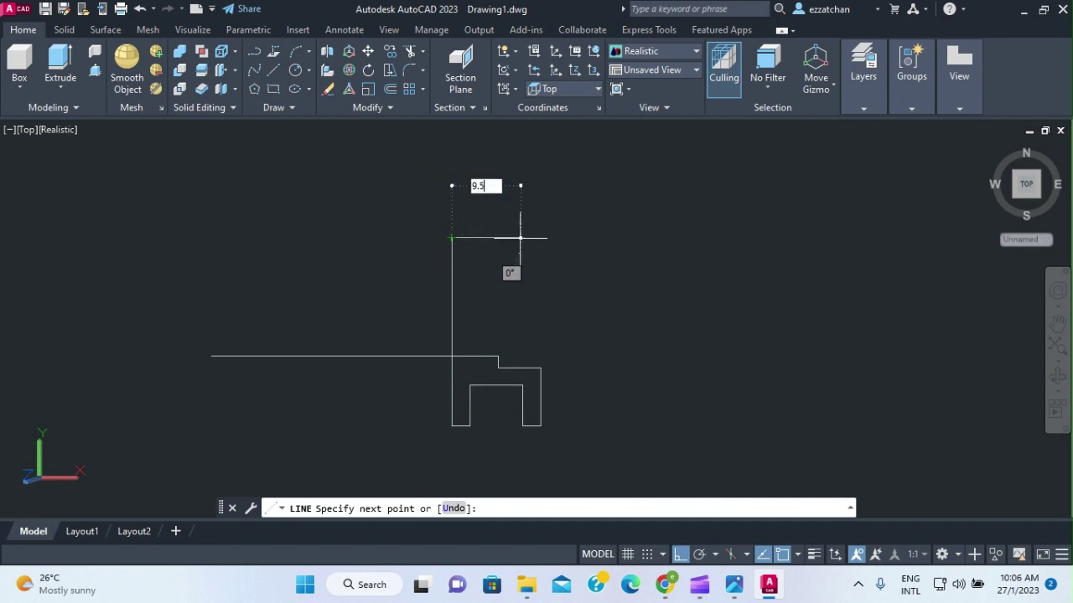
{"action": "type", "text": "1"}
{"action": "key", "text": "Return"}
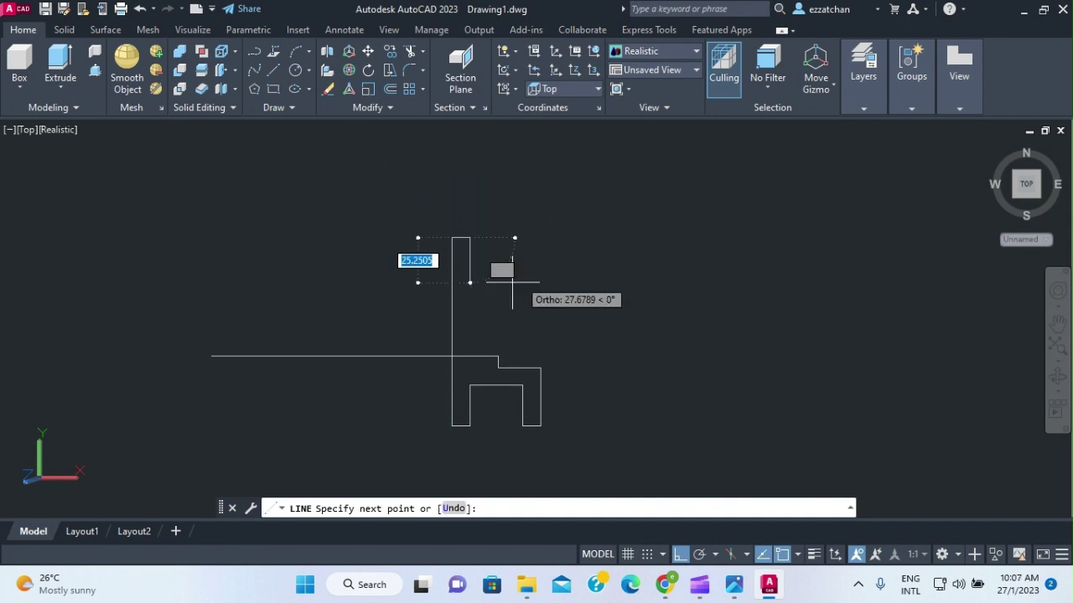
{"action": "left_click", "coordinate": [470, 371]}
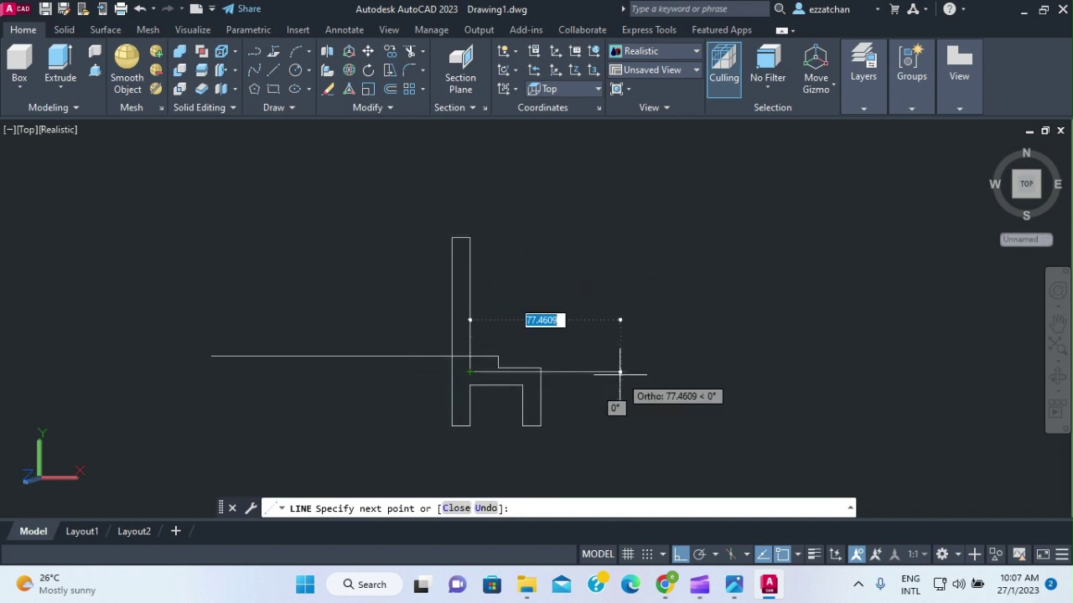
{"action": "key", "text": "Escape"}
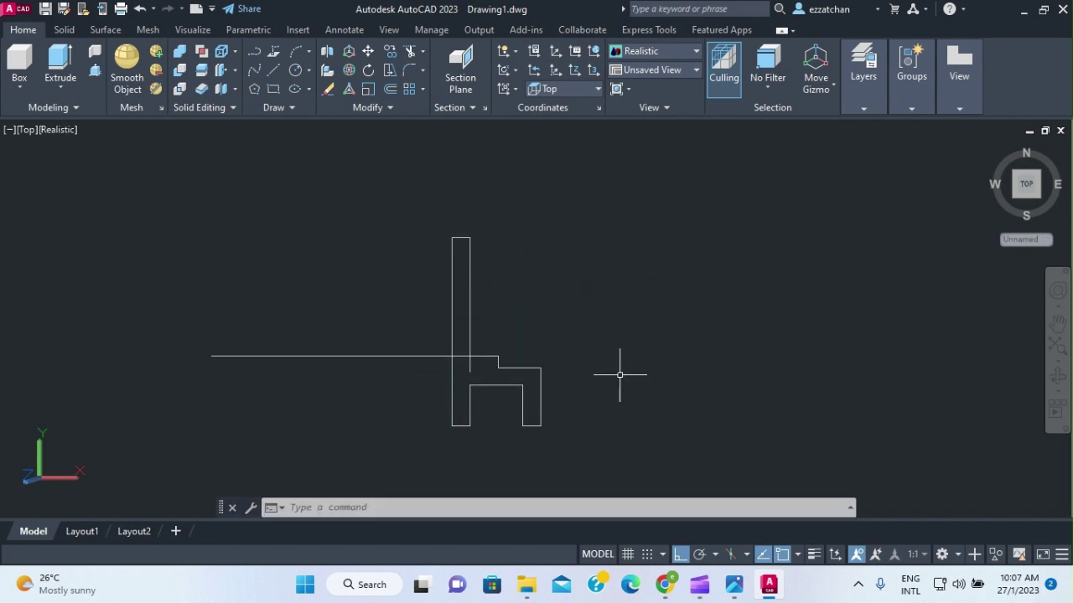
Trim the overlapping line pieces where the upright meets the step line, and delete the leftover horizontal line outside the profile
{"action": "left_click", "coordinate": [411, 53]}
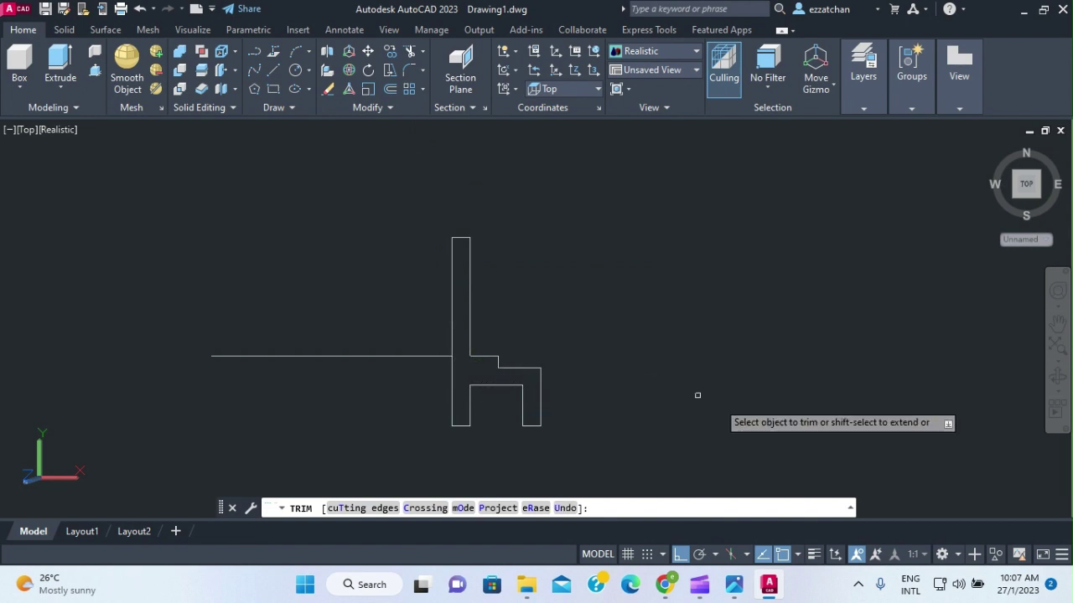
{"action": "key", "text": "Escape"}
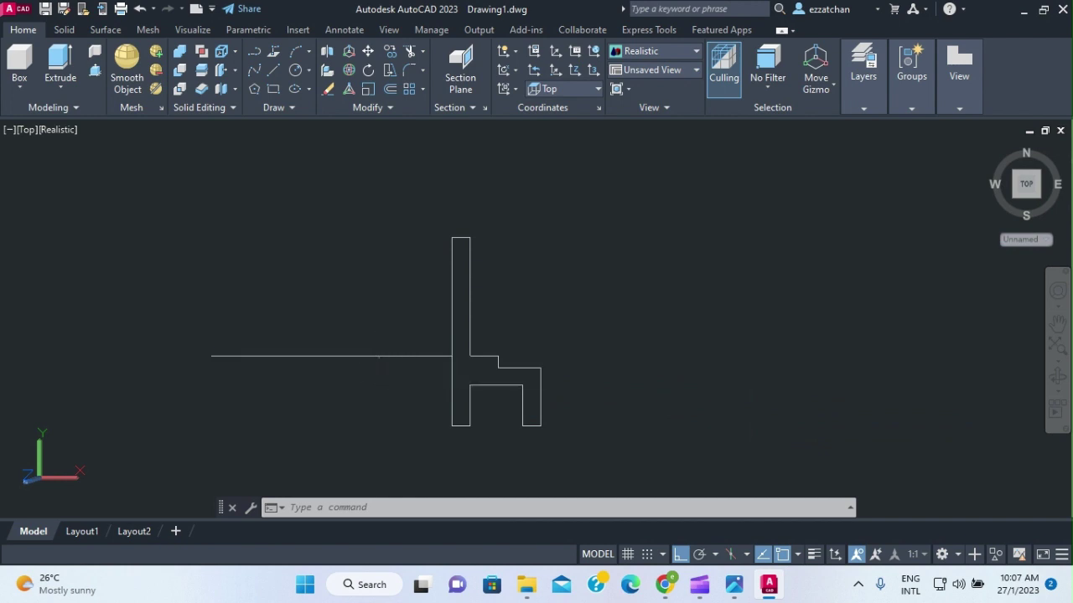
{"action": "left_click", "coordinate": [377, 356]}
{"action": "key", "text": "Delete"}
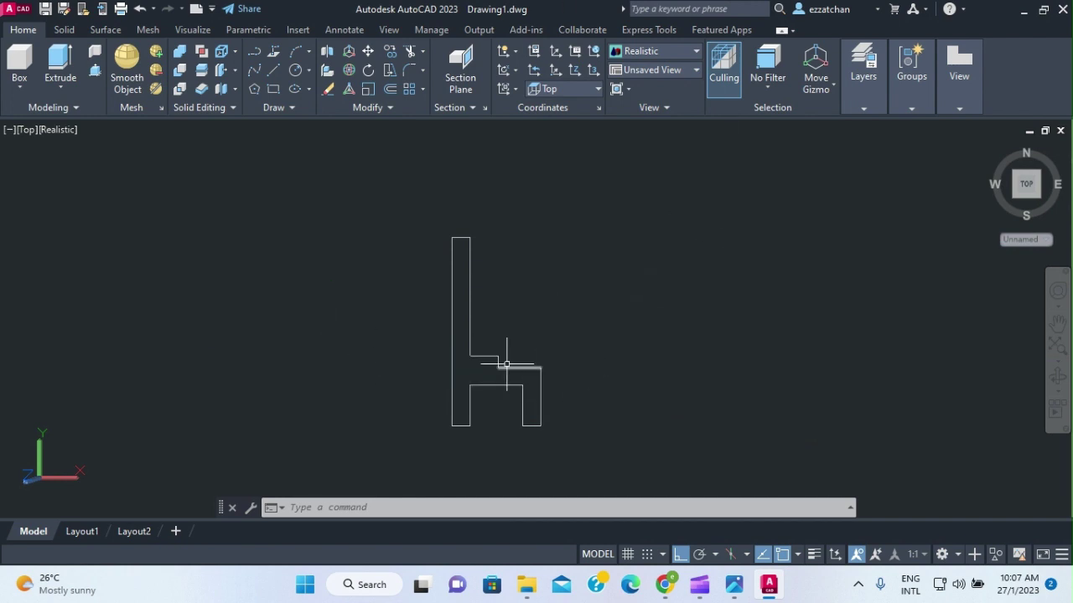
Check the radius in the stock guide exercise 13 image and fillet the inner corner of the profile's small upper step with radius 6
{"action": "left_click", "coordinate": [734, 584]}
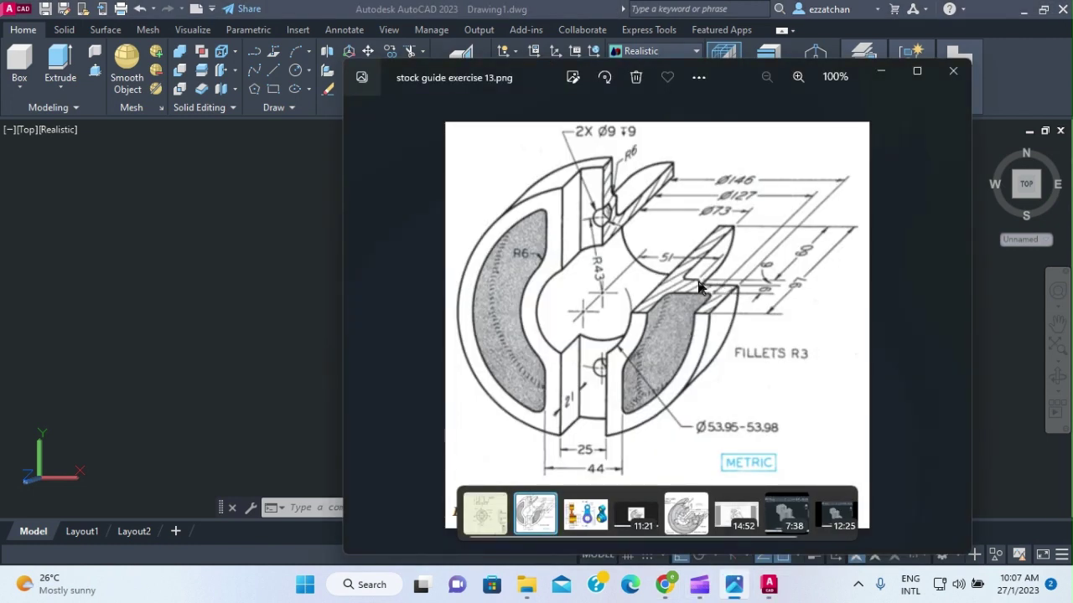
{"action": "mouse_move", "coordinate": [692, 592]}
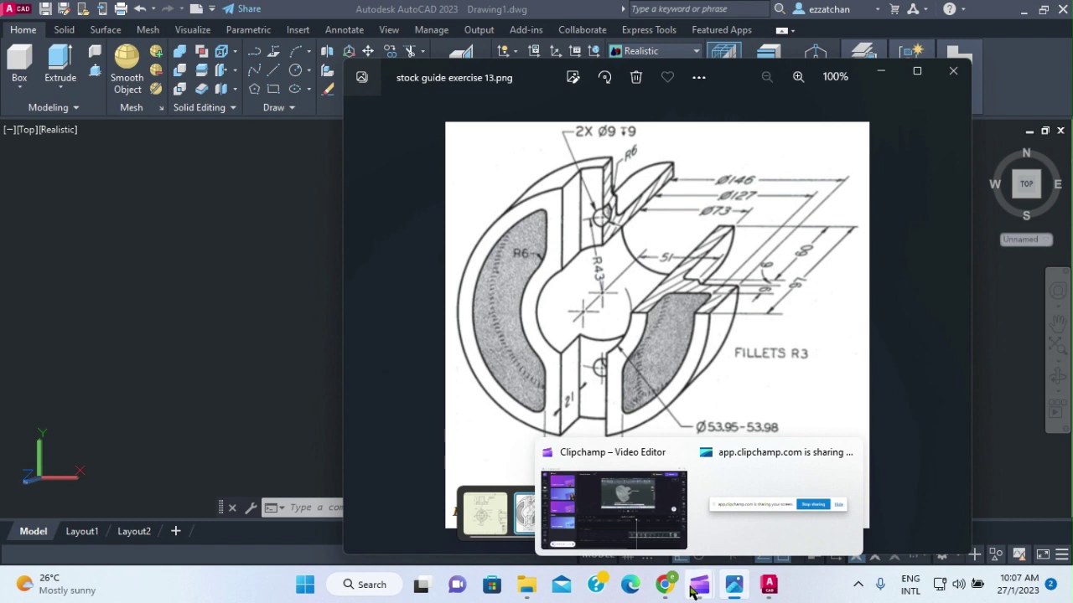
{"action": "left_click", "coordinate": [767, 585]}
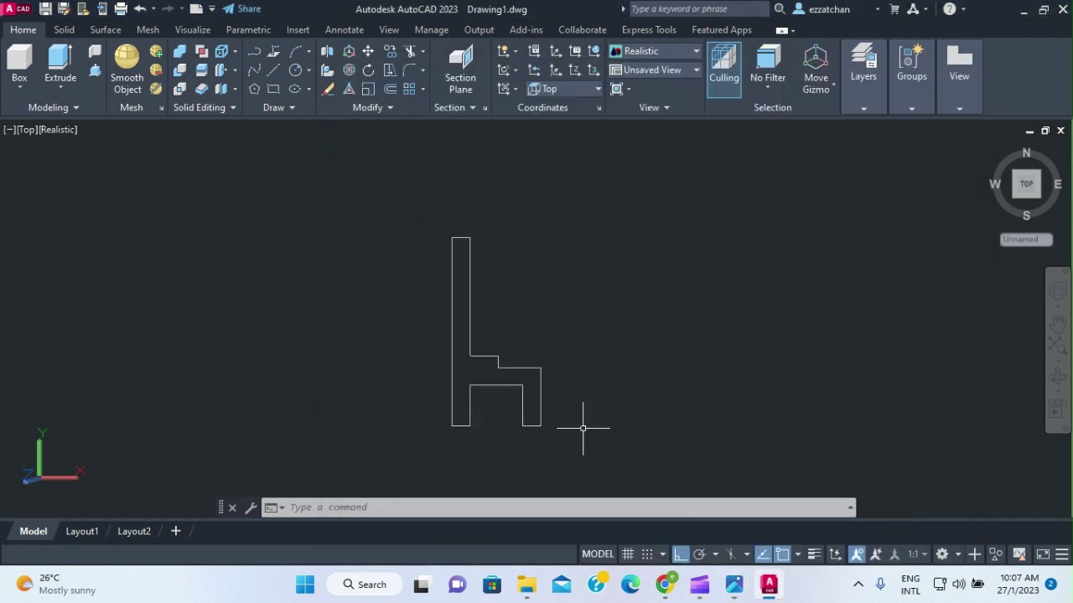
{"action": "left_click", "coordinate": [409, 72]}
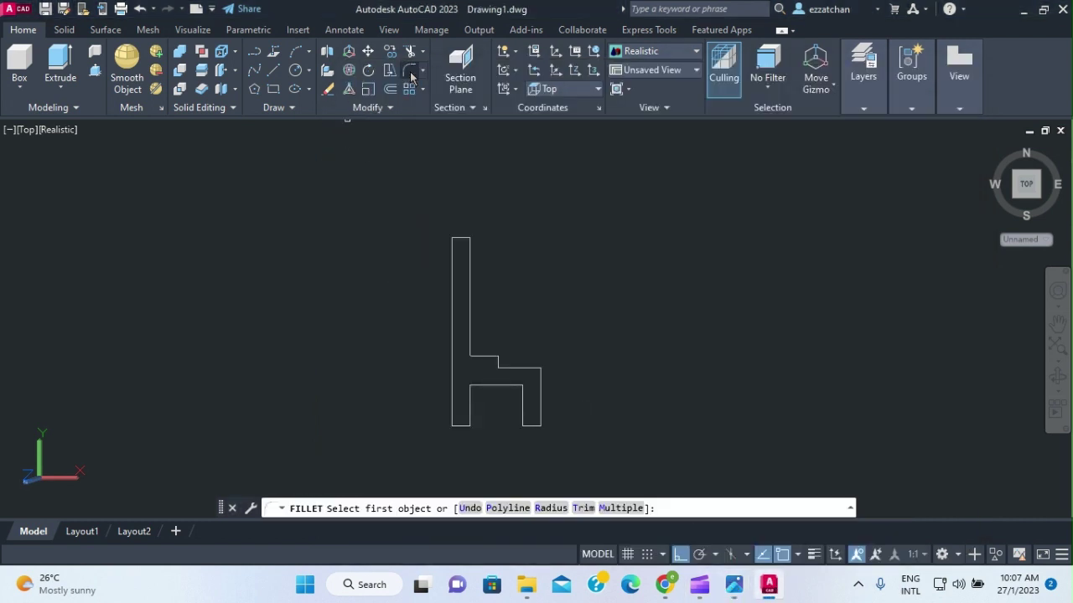
{"action": "left_click", "coordinate": [551, 509]}
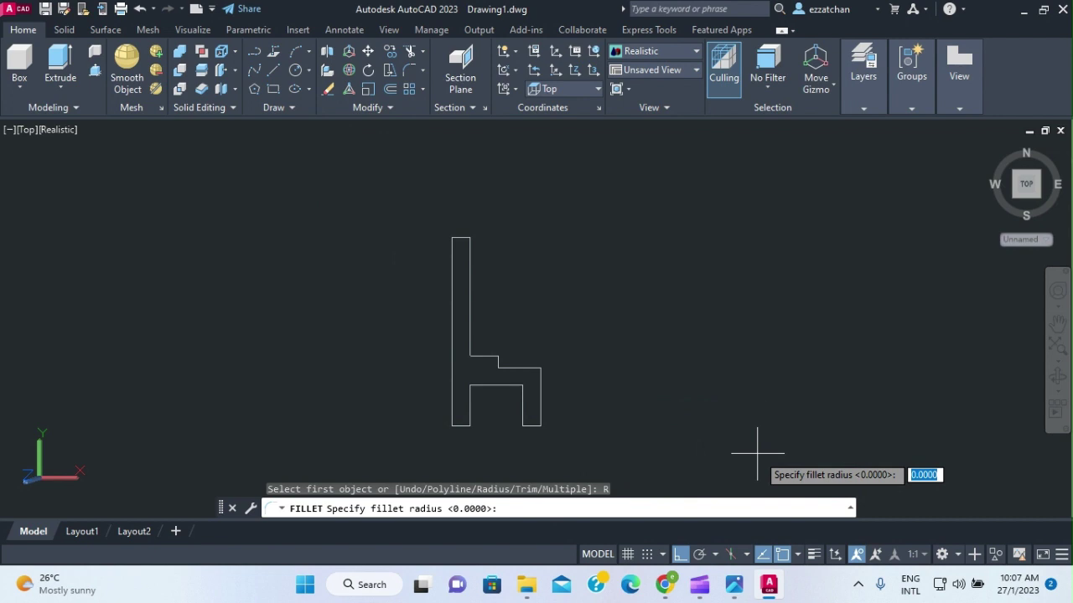
{"action": "type", "text": "6"}
{"action": "key", "text": "Return"}
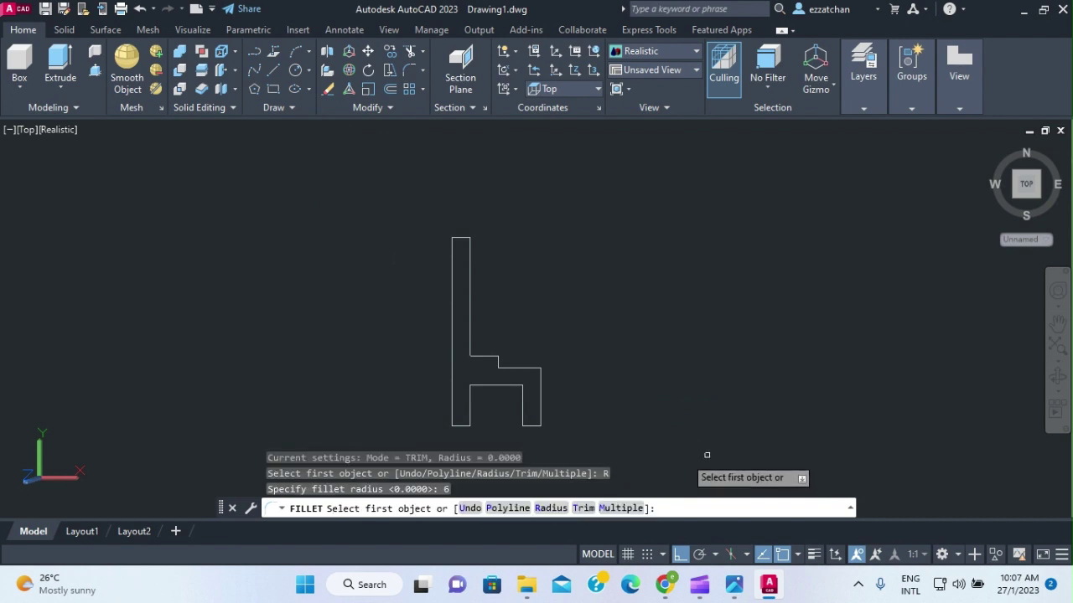
{"action": "left_click", "coordinate": [498, 362]}
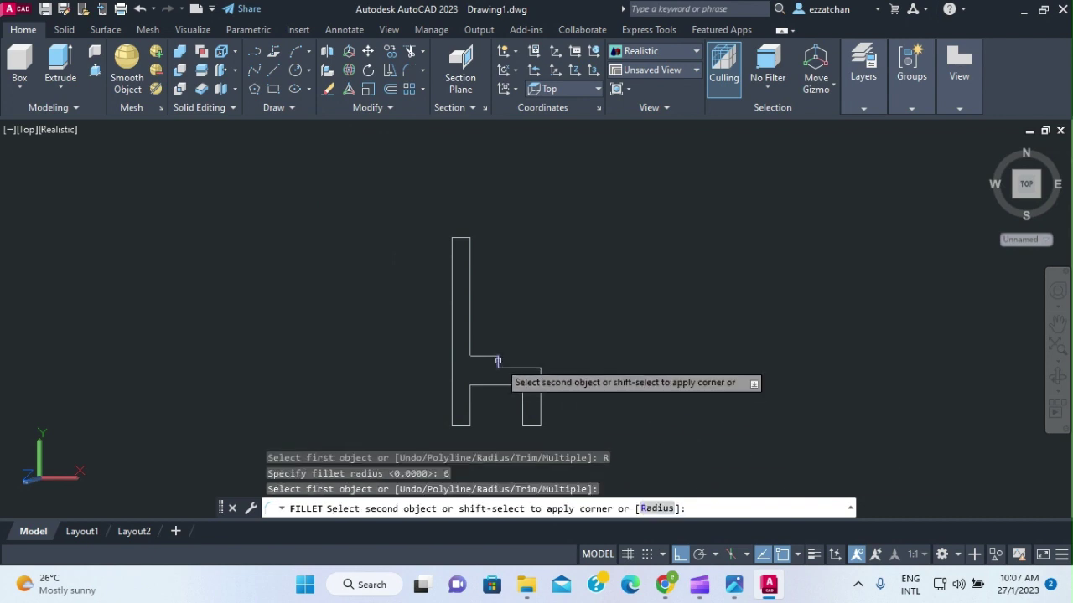
{"action": "left_click", "coordinate": [520, 368]}
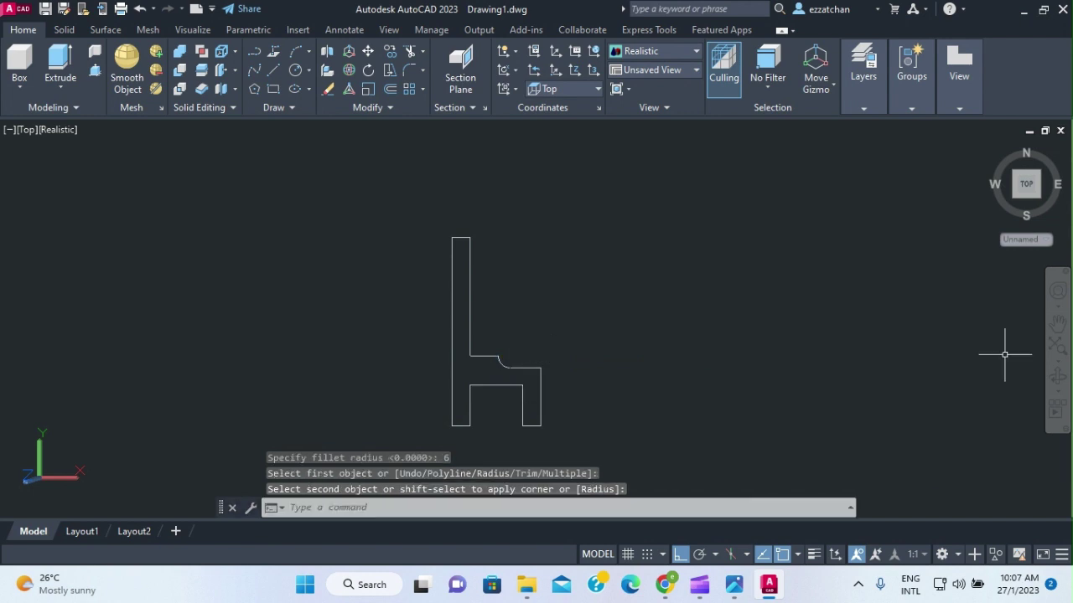
{"action": "type", "text": "f"}
{"action": "key", "text": "Return"}
{"action": "key", "text": "Escape"}
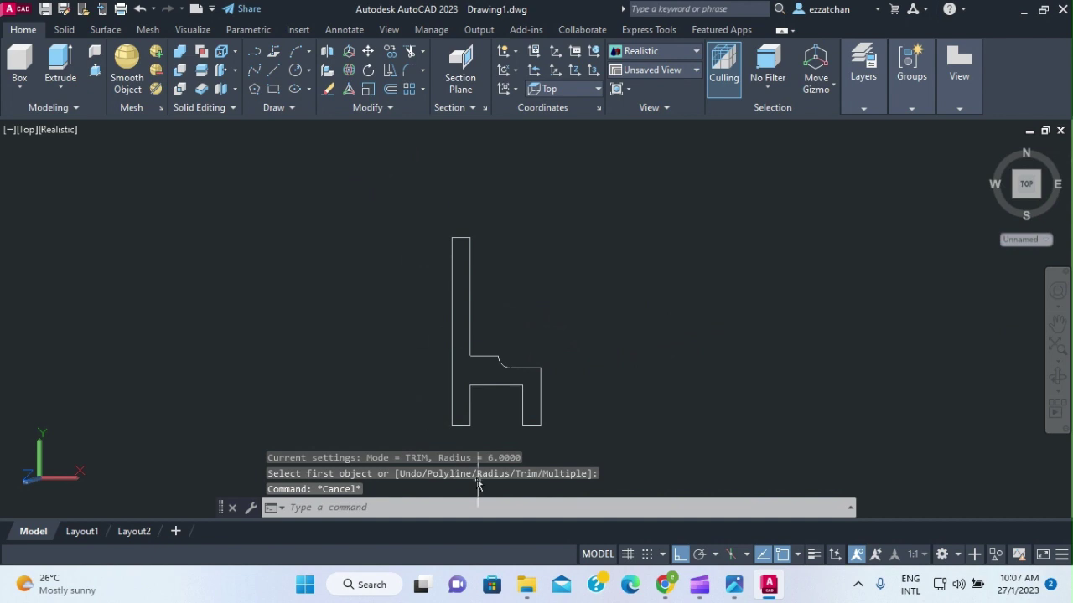
Draw a vertical axis line upward beyond the profile's height, starting 26.99 mm left of the profile's lower-left corner
{"action": "left_click", "coordinate": [274, 71]}
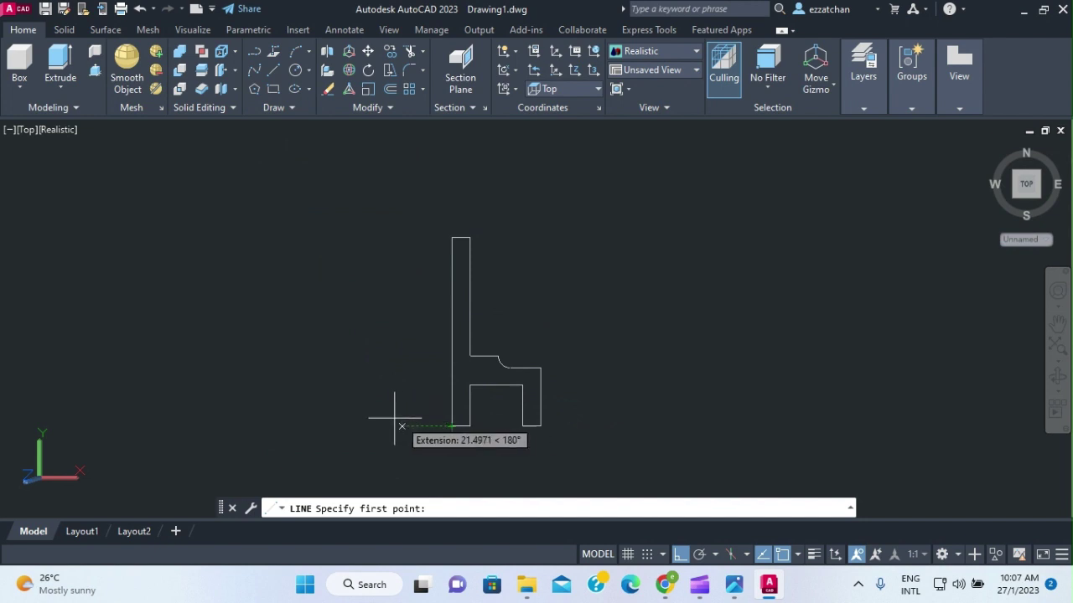
{"action": "type", "text": "2"}
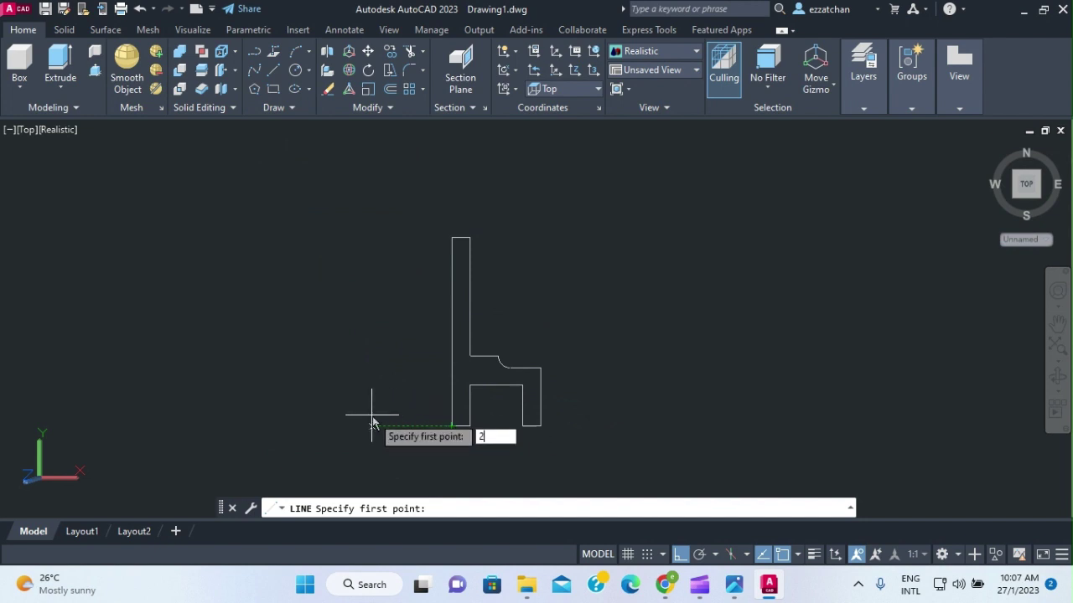
{"action": "type", "text": "6.99"}
{"action": "key", "text": "Return"}
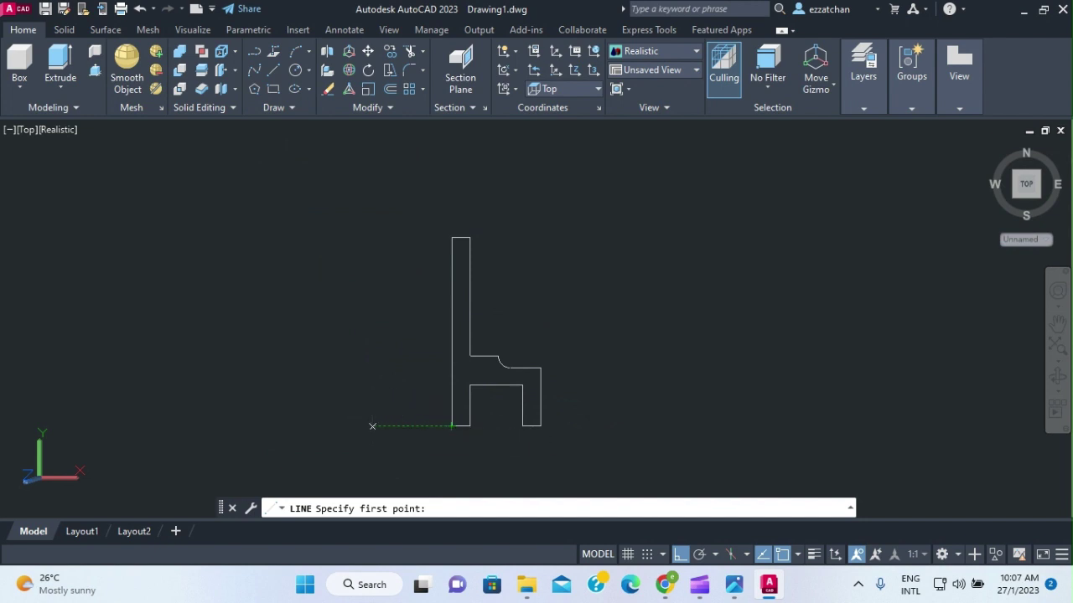
{"action": "left_click", "coordinate": [392, 158]}
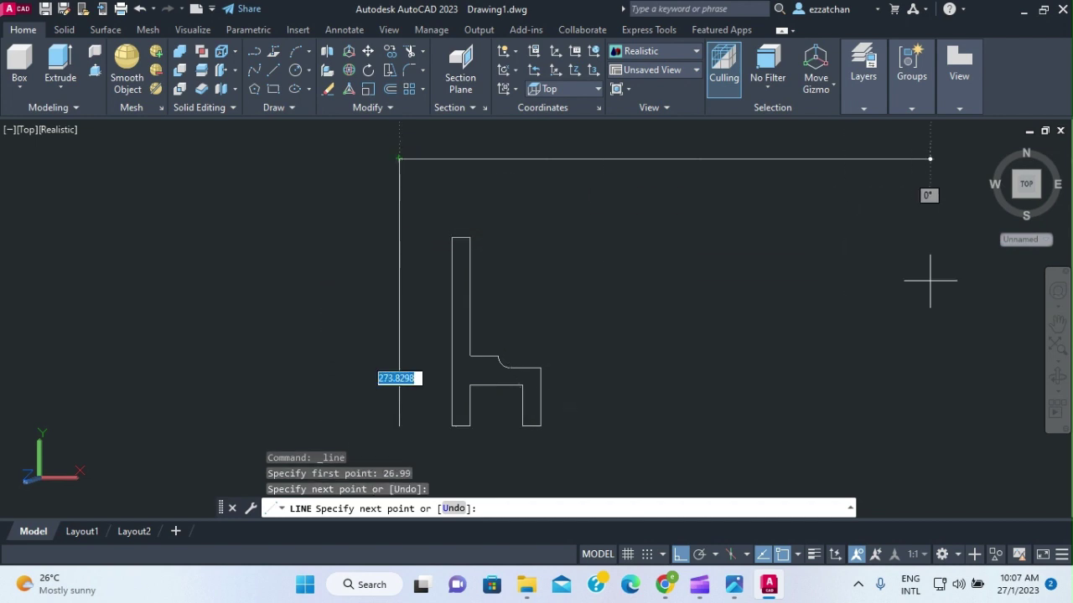
{"action": "key", "text": "Return"}
{"action": "key", "text": "Escape"}
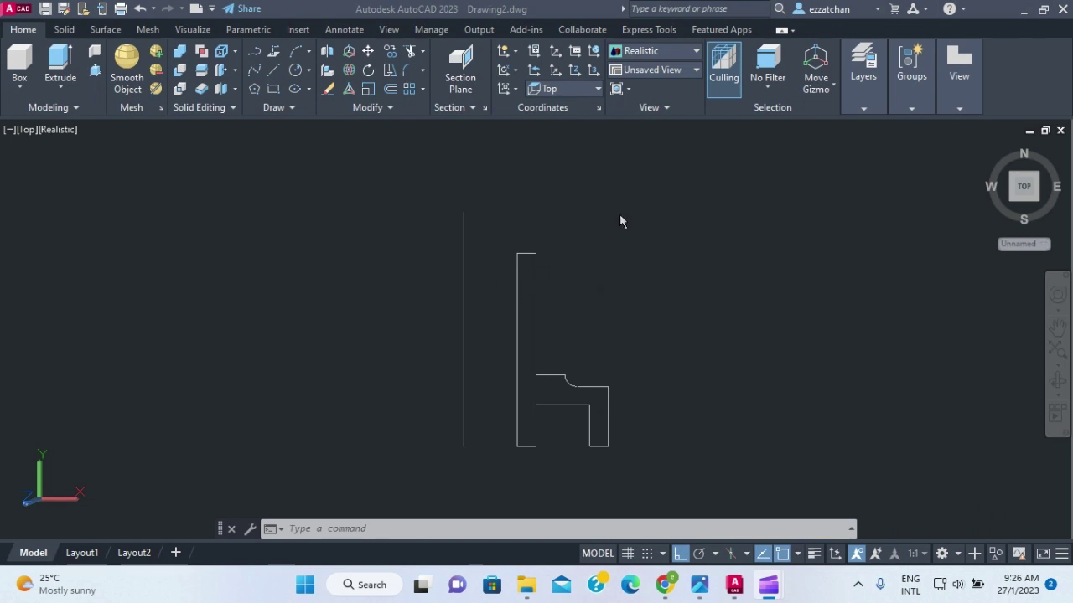
Join all the profile's lines and its fillet arc into one polyline, leaving out the separate axis line
{"action": "left_click", "coordinate": [670, 305]}
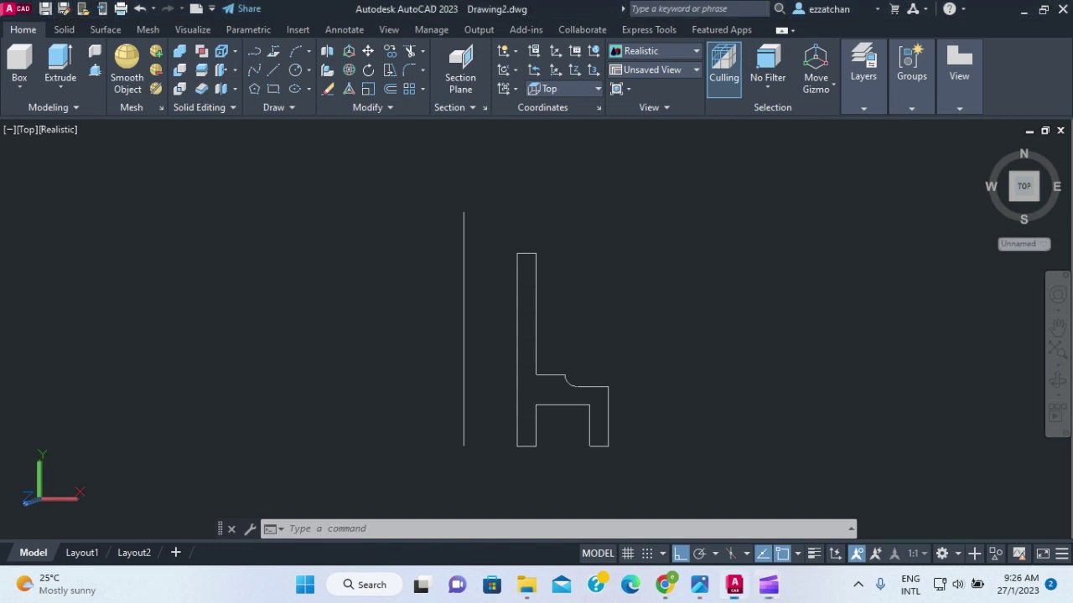
{"action": "type", "text": "J"}
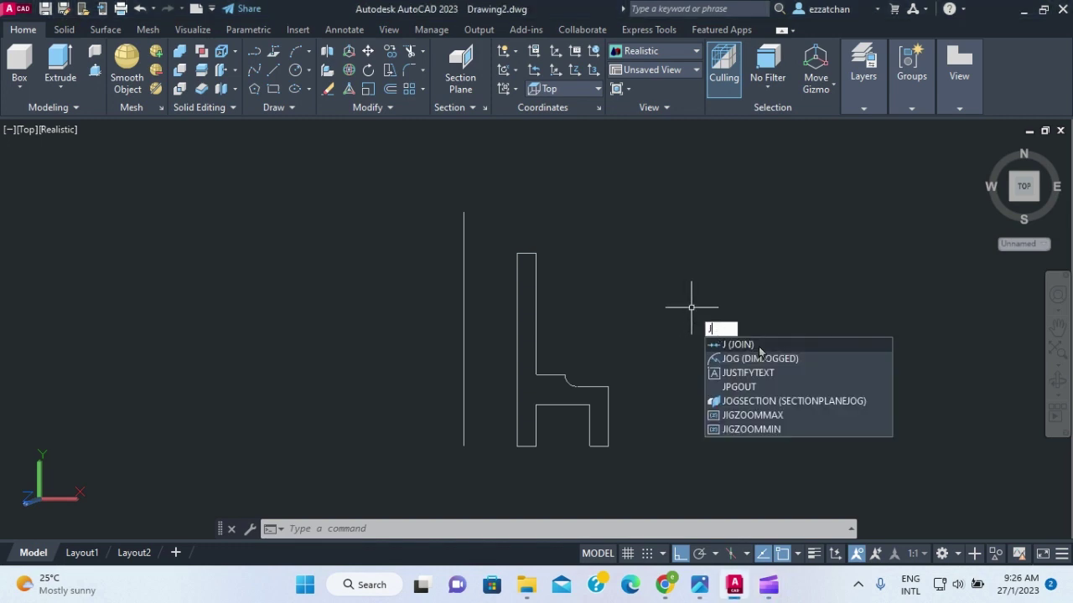
{"action": "left_click", "coordinate": [741, 344]}
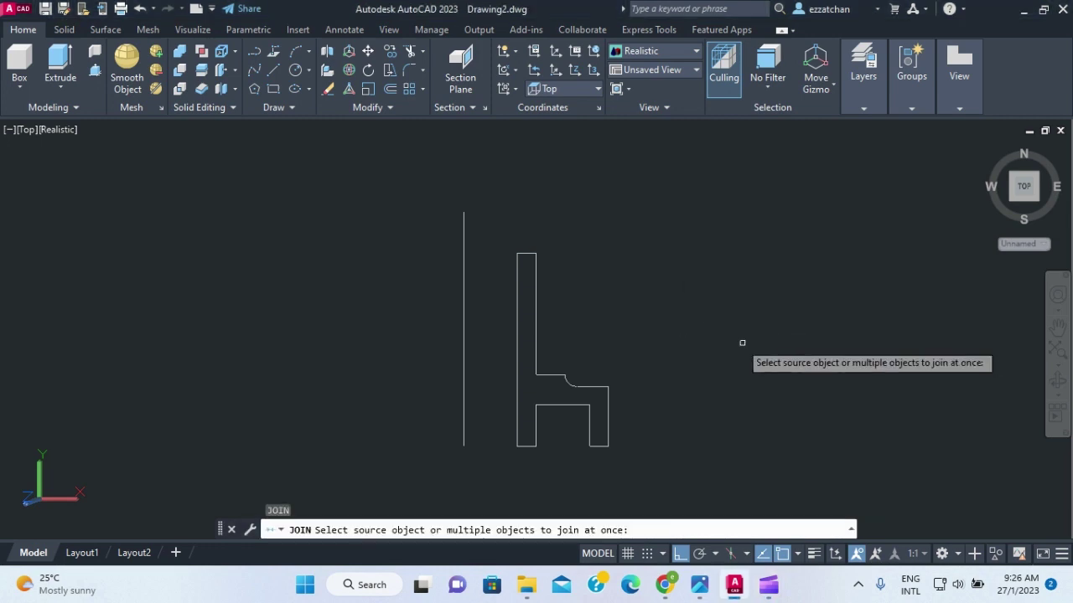
{"action": "left_click", "coordinate": [496, 228]}
{"action": "left_click", "coordinate": [652, 469]}
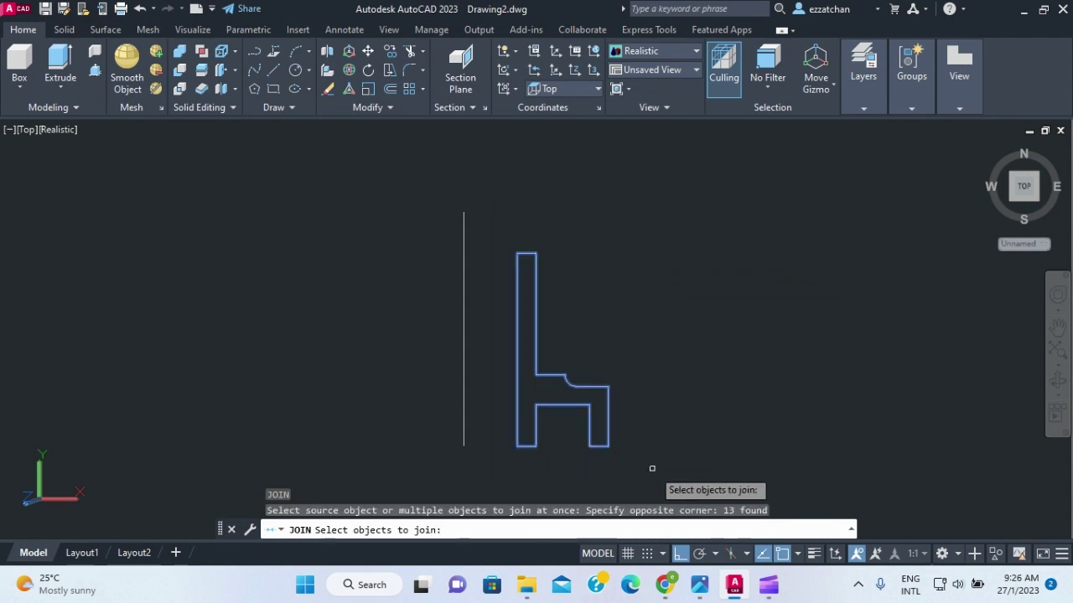
{"action": "key", "text": "Return"}
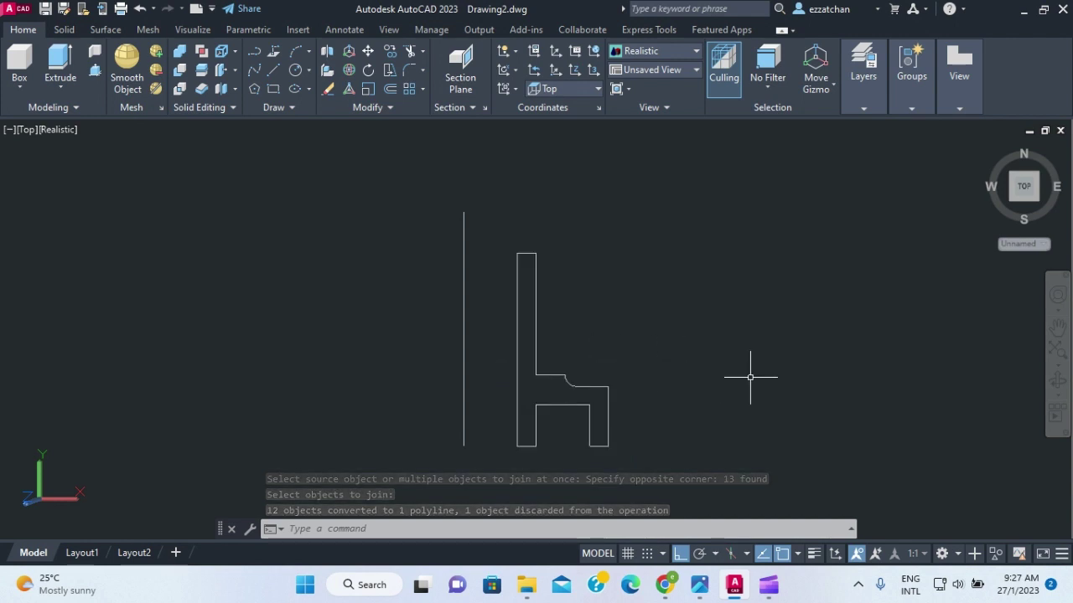
{"action": "key", "text": "Escape"}
Show the drawing in the SE Isometric view with the whole profile and axis line in sight
{"action": "left_click", "coordinate": [27, 130]}
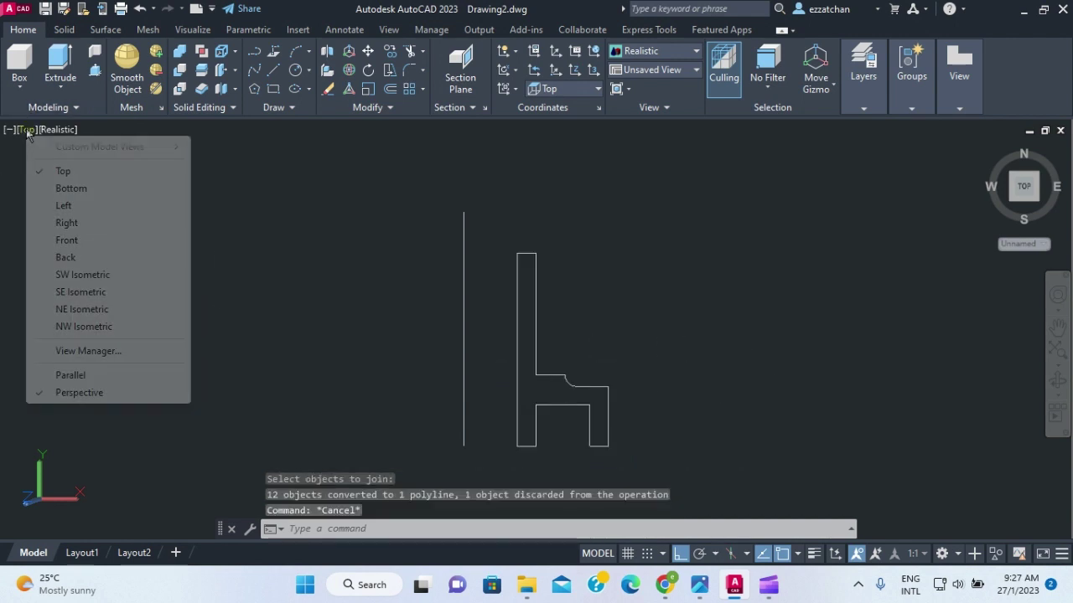
{"action": "left_click", "coordinate": [78, 292]}
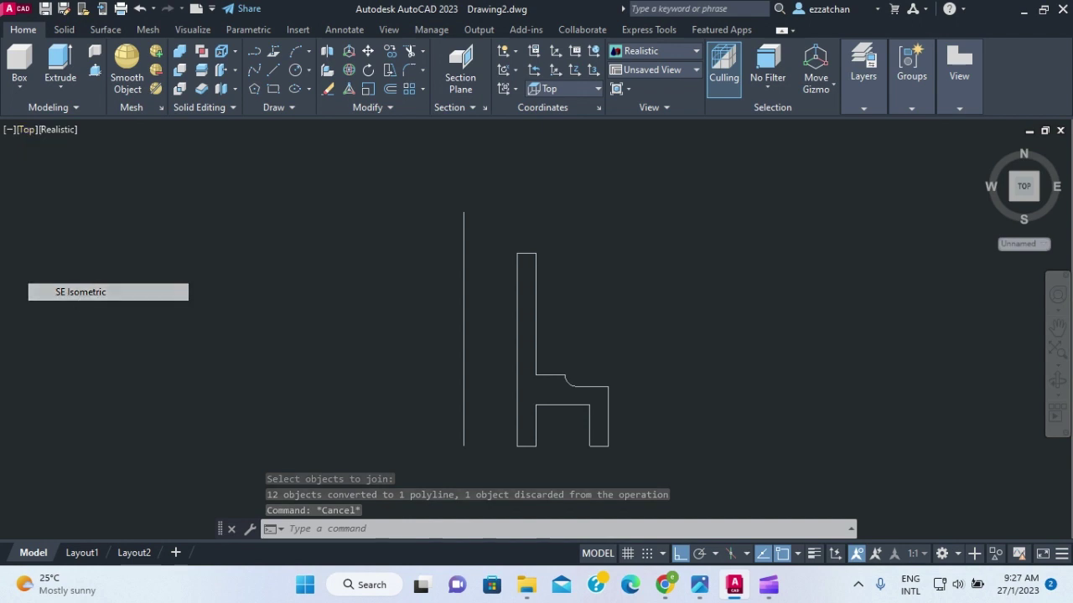
{"action": "scroll", "coordinate": [722, 325], "scroll_direction": "down", "scroll_amount": 4}
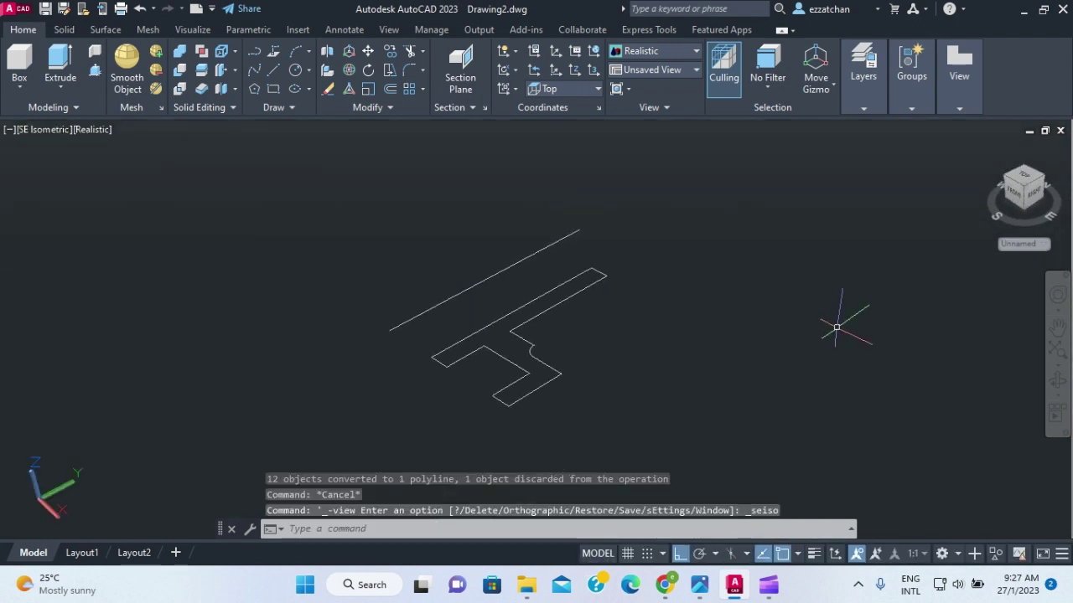
Revolve the closed profile polyline through 360° as a solid around the separate axis line, using its two endpoints as the axis
{"action": "left_click", "coordinate": [61, 87]}
{"action": "left_click", "coordinate": [72, 181]}
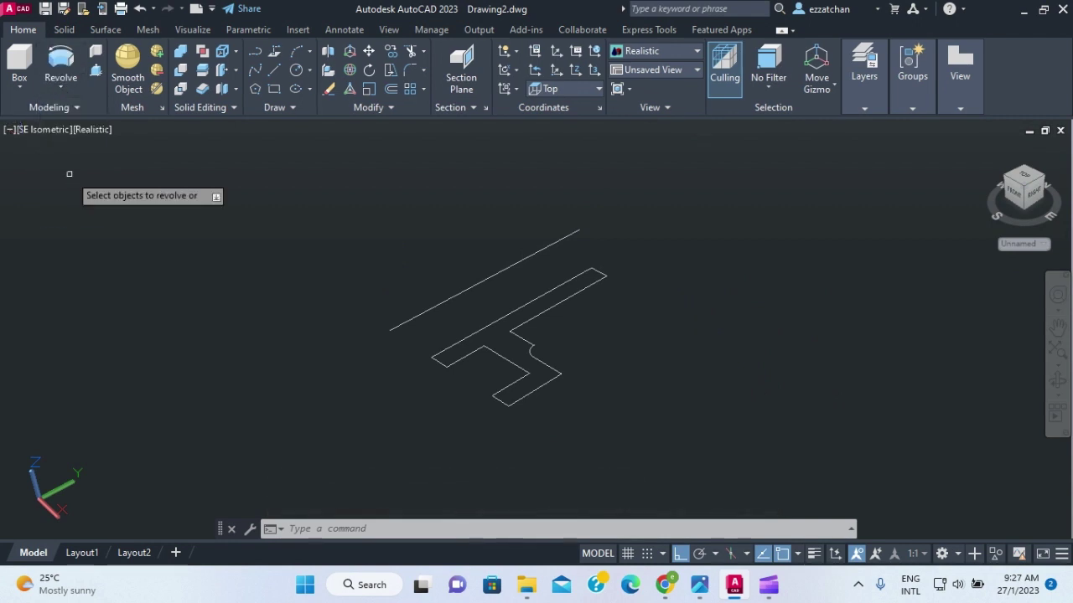
{"action": "left_click", "coordinate": [458, 339]}
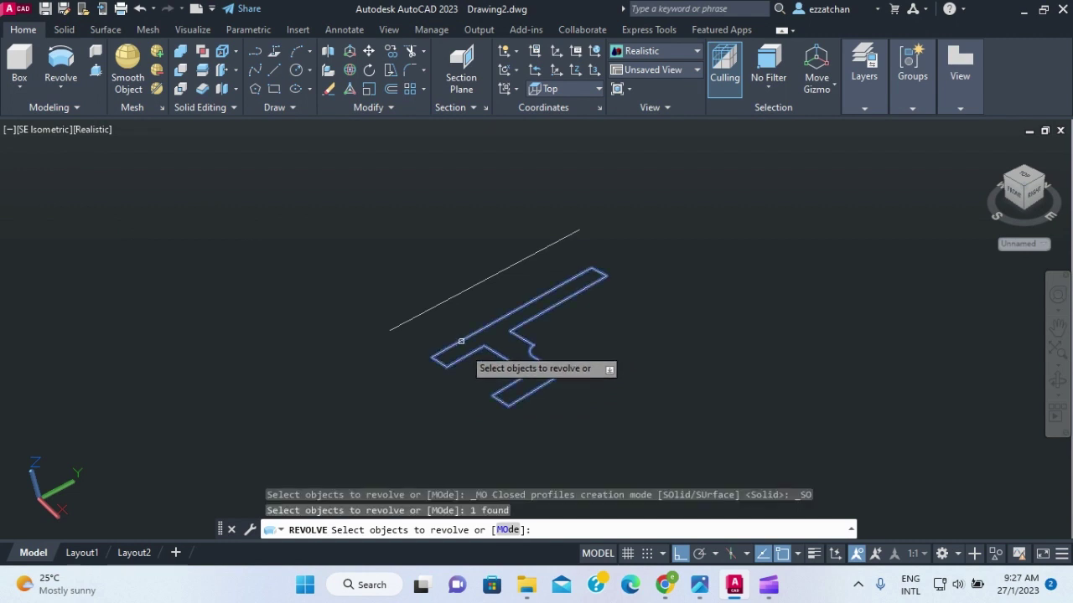
{"action": "key", "text": "Return"}
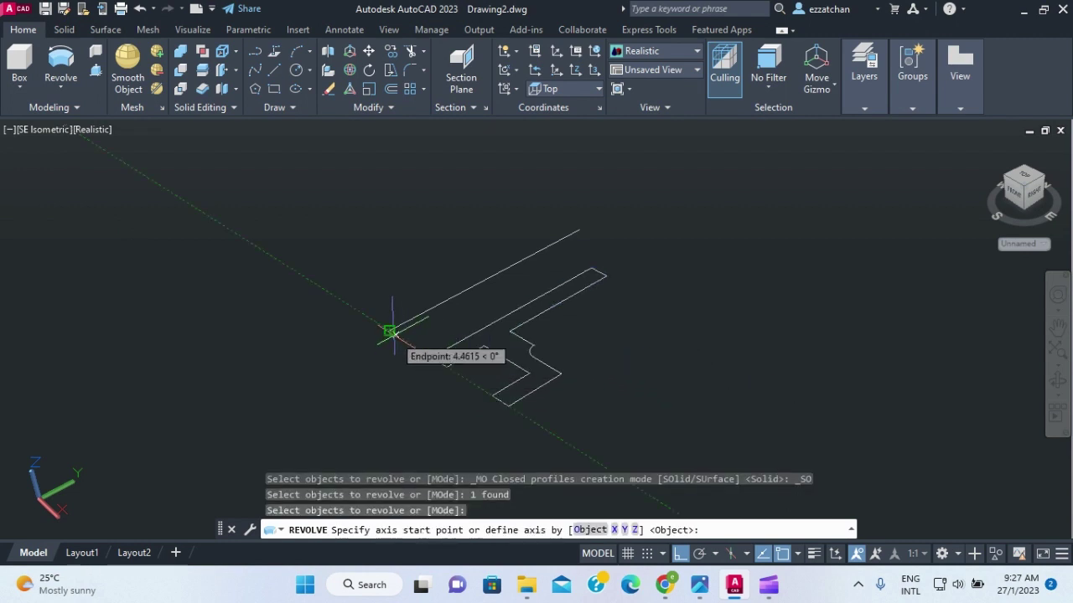
{"action": "left_click", "coordinate": [389, 330]}
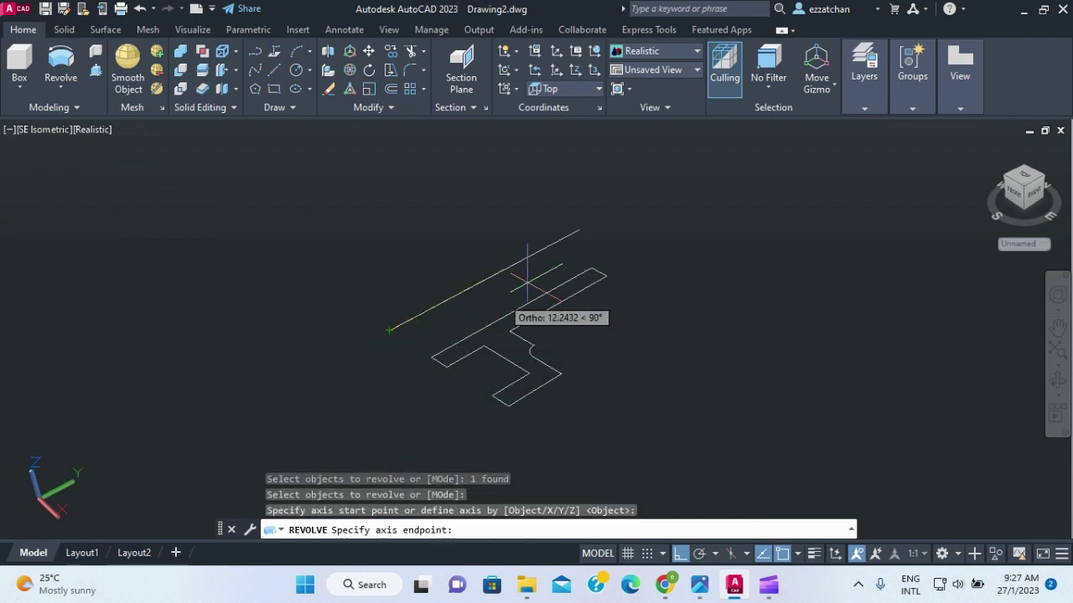
{"action": "left_click", "coordinate": [578, 229]}
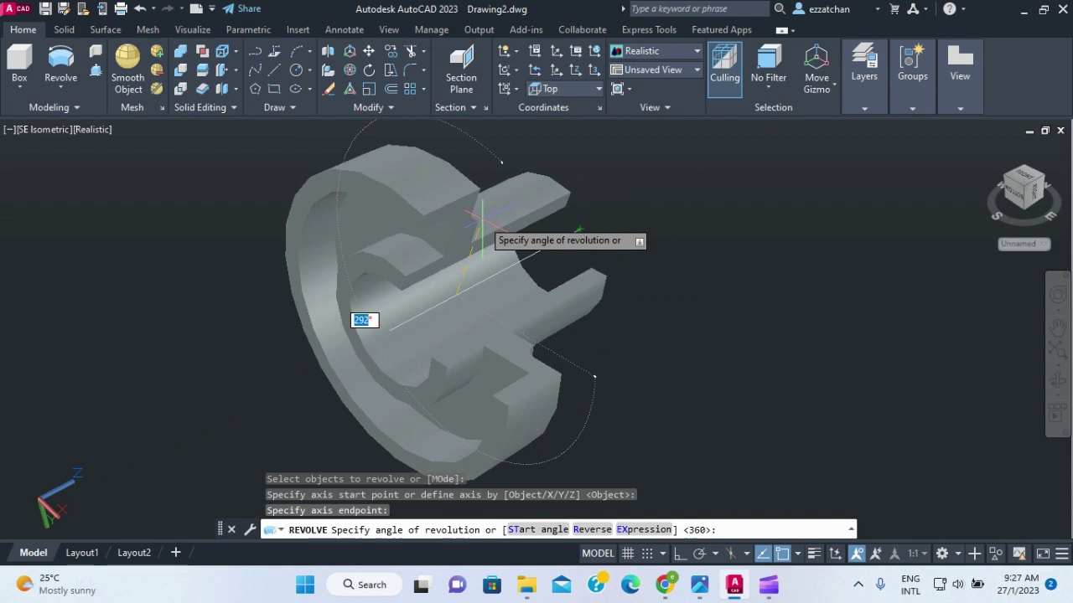
{"action": "key", "text": "Return"}
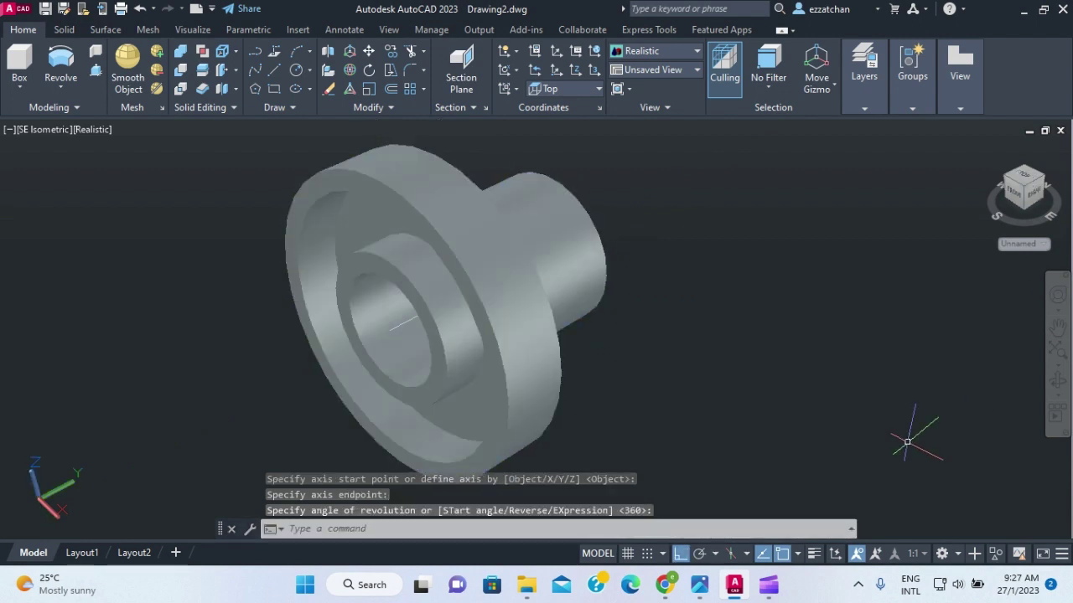
{"action": "key", "text": "Escape"}
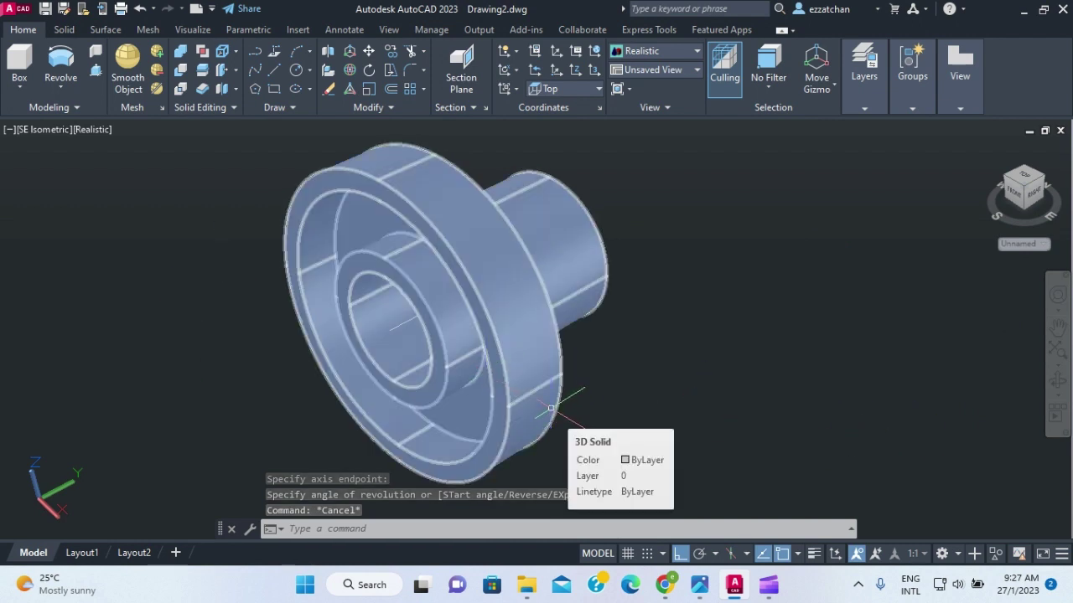
Check the slot widths in the stock guide exercise 13 image and set the drawing's UCS to Front
{"action": "left_click", "coordinate": [1056, 382]}
{"action": "left_click_drag", "start_coordinate": [687, 394], "coordinate": [751, 393]}
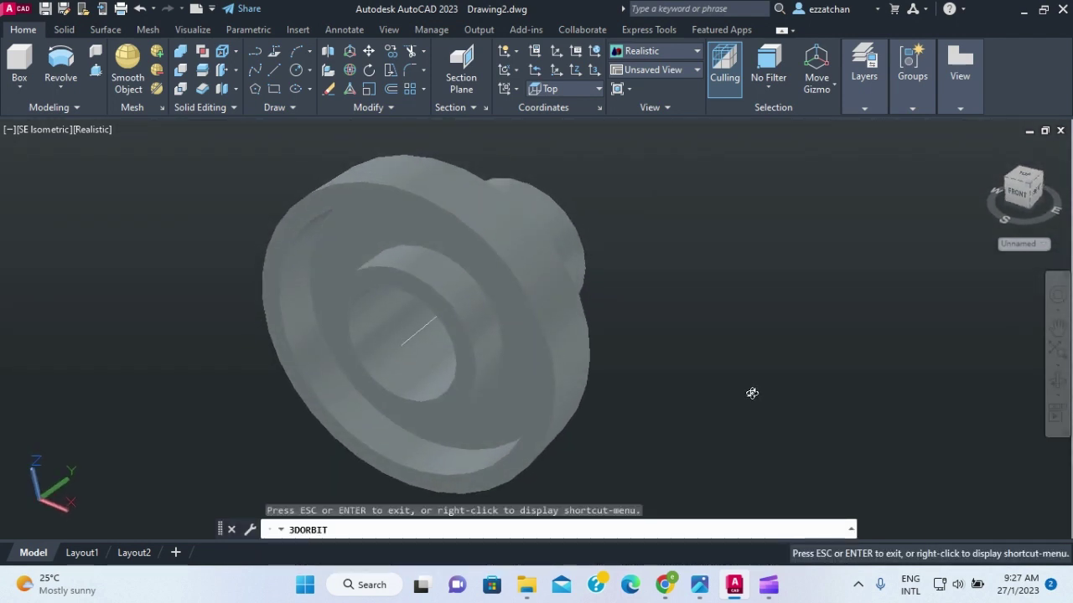
{"action": "left_click", "coordinate": [699, 587]}
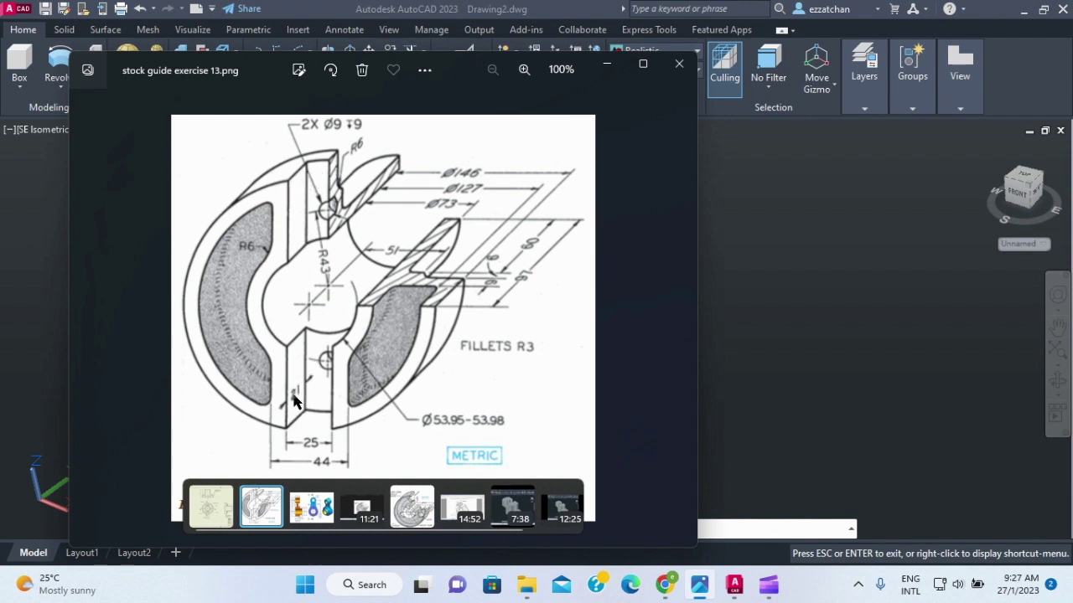
{"action": "left_click", "coordinate": [736, 589]}
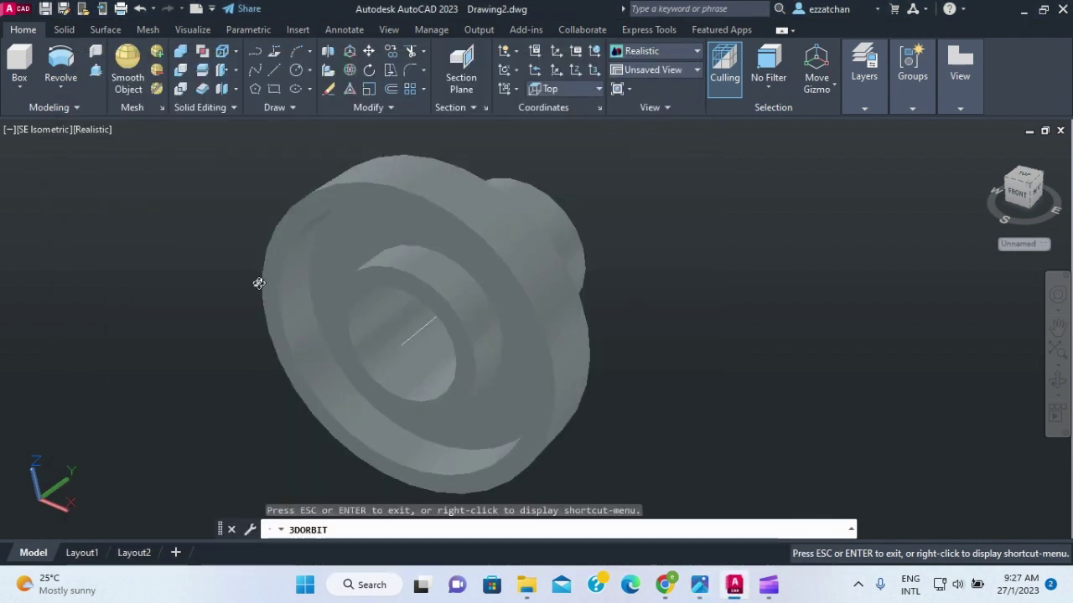
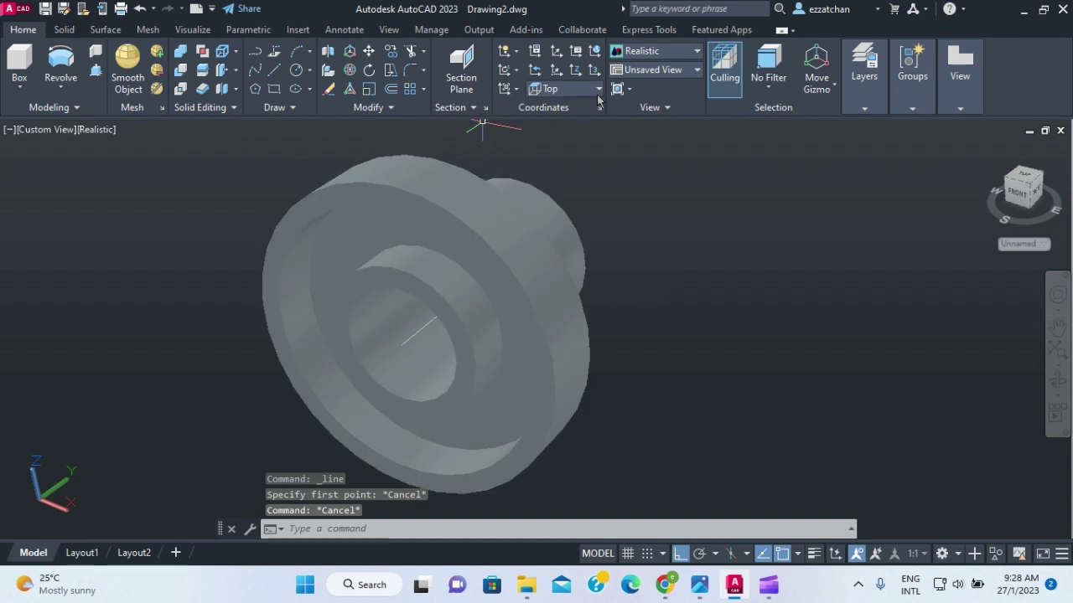
{"action": "left_click", "coordinate": [600, 90]}
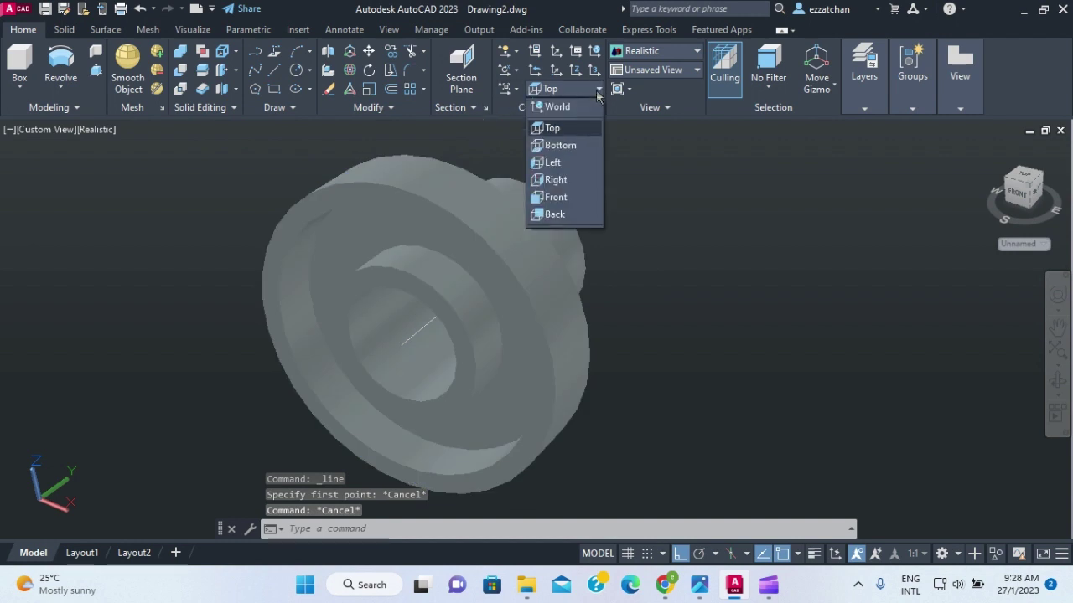
{"action": "left_click", "coordinate": [555, 196]}
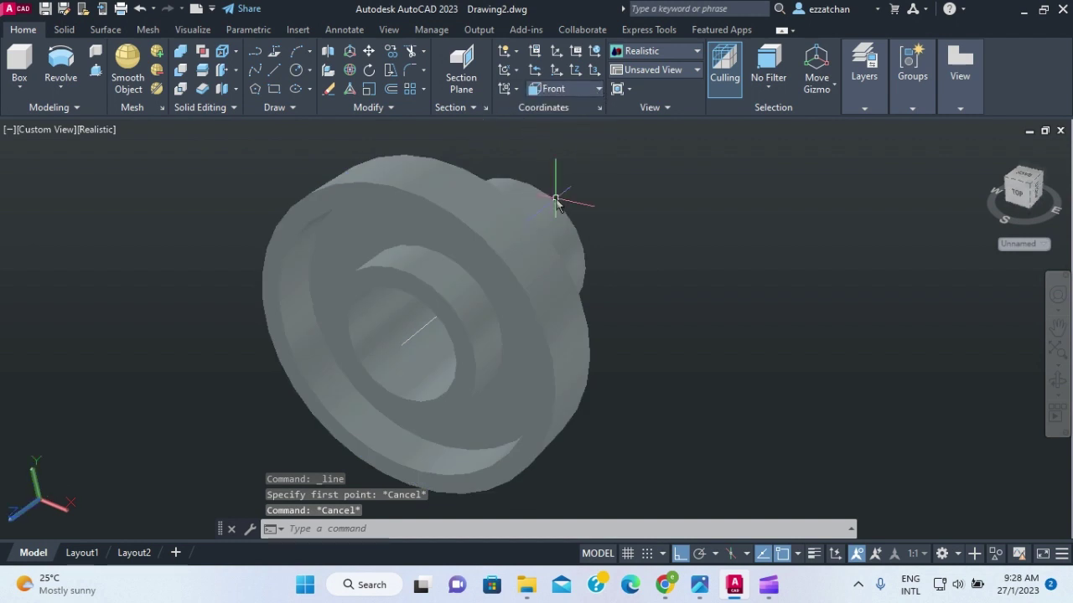
Draw a 12.5 line from the axis line's front end in the negative X direction
{"action": "left_click", "coordinate": [275, 74]}
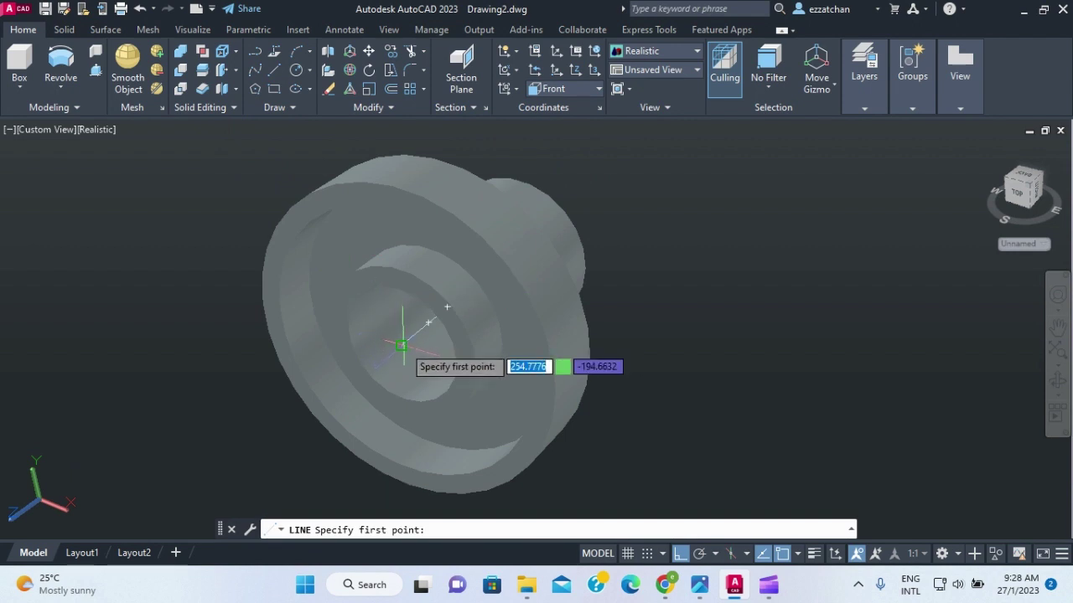
{"action": "left_click", "coordinate": [403, 344]}
{"action": "left_click", "coordinate": [402, 344]}
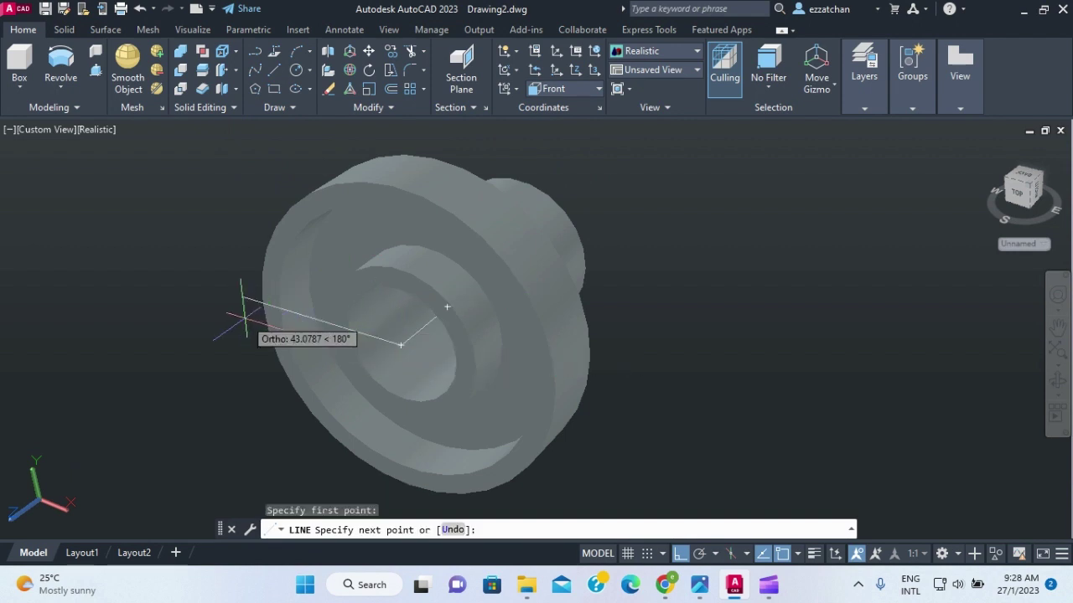
{"action": "type", "text": "12"}
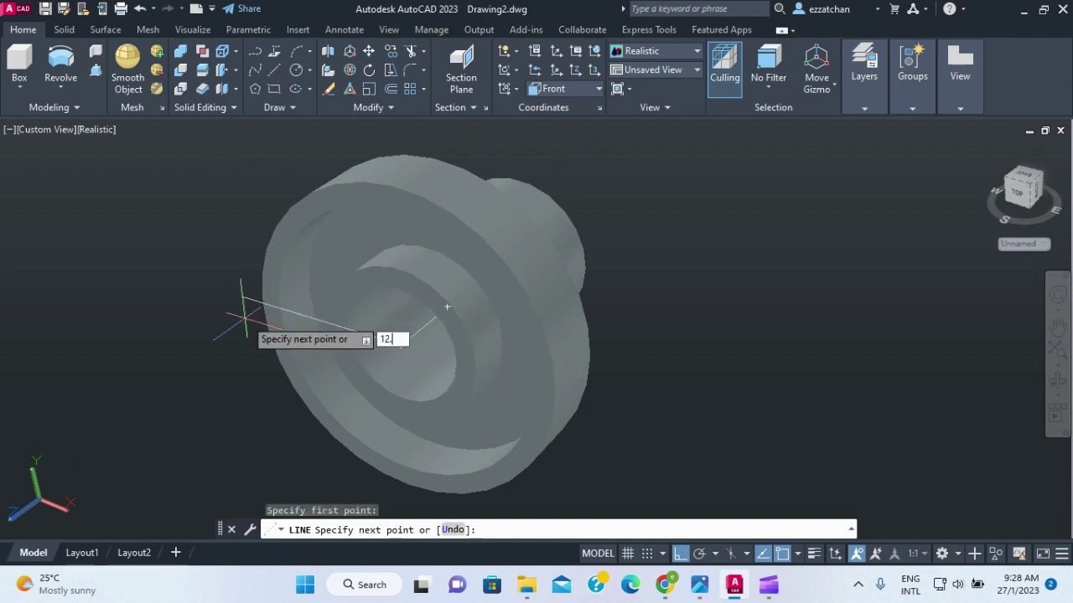
{"action": "type", "text": ".5"}
{"action": "key", "text": "Return"}
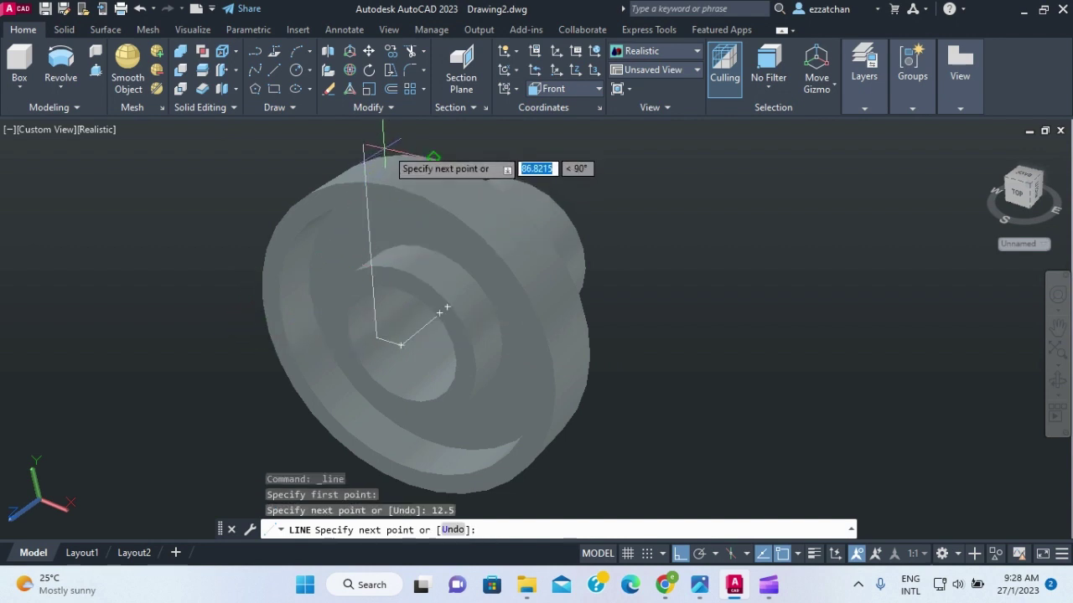
Try a vertical line from the 12.5 line's outer end up past the rim, and erase it
{"action": "left_click", "coordinate": [367, 129]}
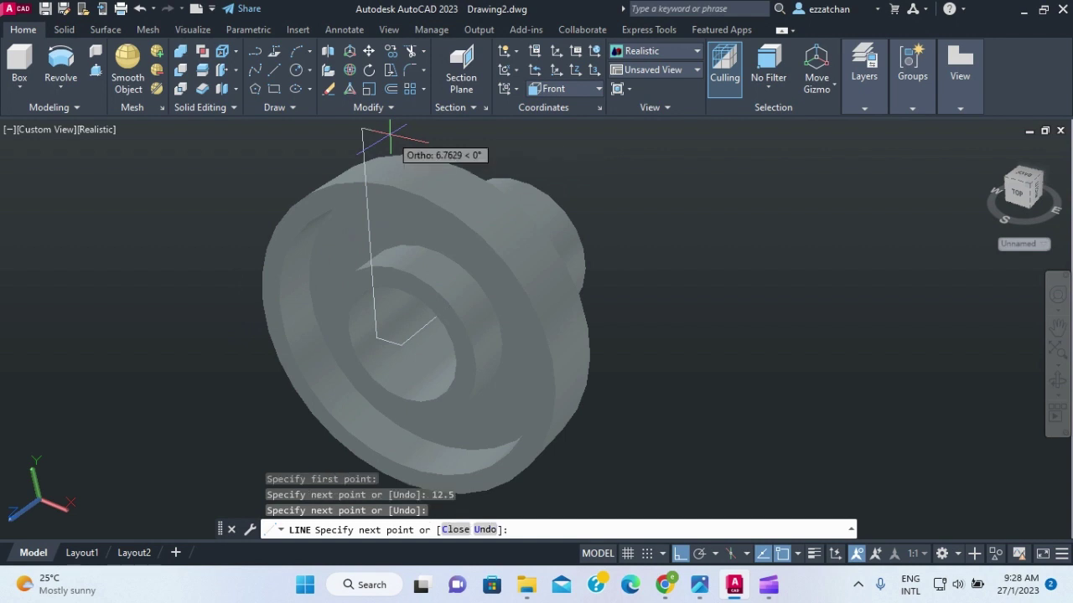
{"action": "key", "text": "Return"}
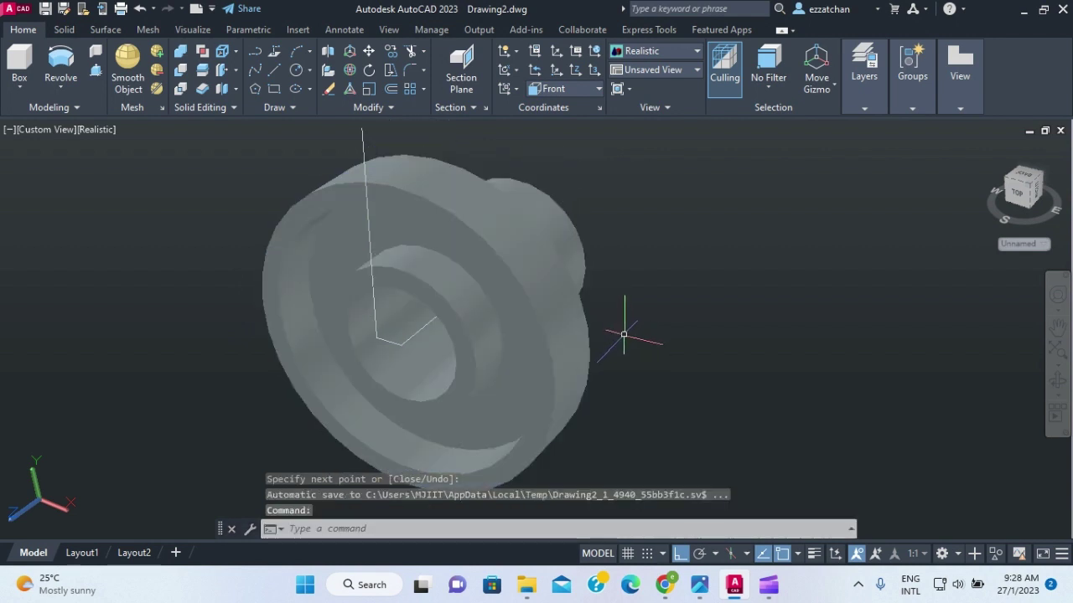
{"action": "key", "text": "Escape"}
{"action": "left_click", "coordinate": [363, 151]}
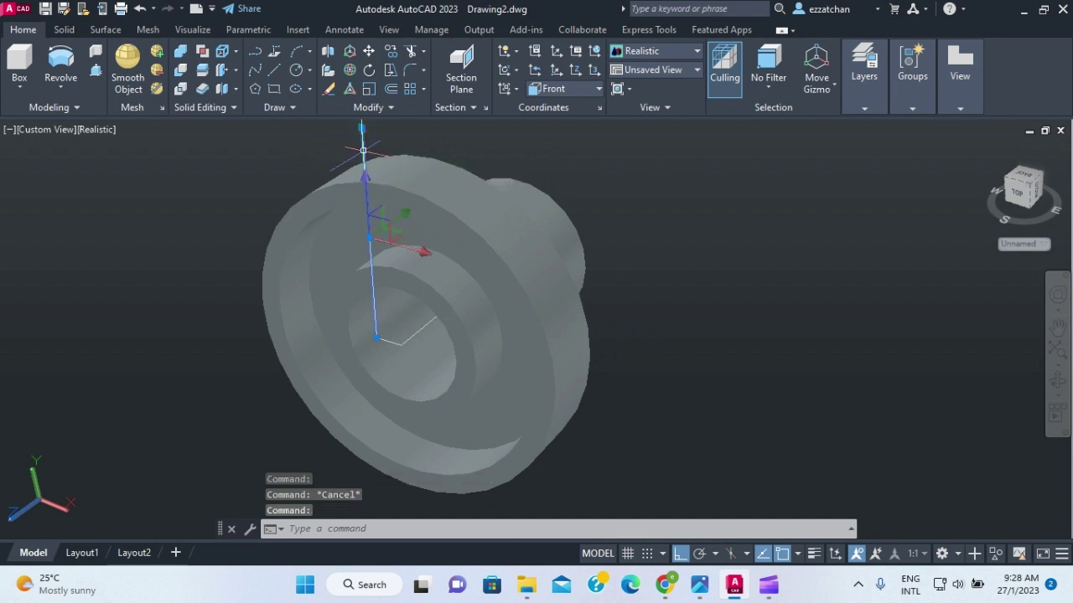
{"action": "key", "text": "Delete"}
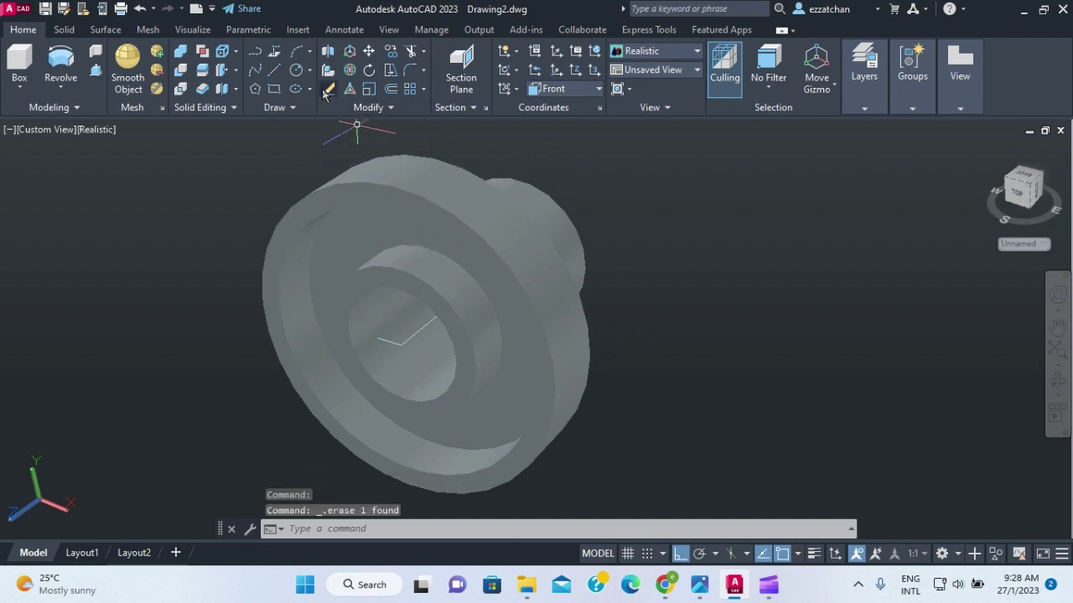
Draw a vertical line from the outer end of the 12.5 line upward beyond the flange rim
{"action": "left_click", "coordinate": [256, 53]}
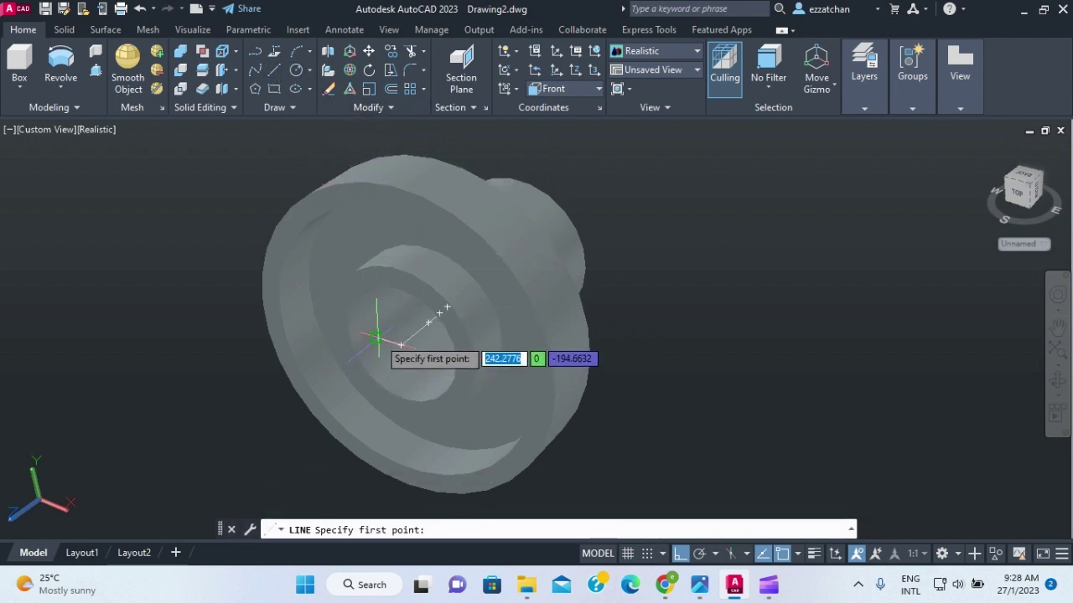
{"action": "left_click", "coordinate": [376, 340]}
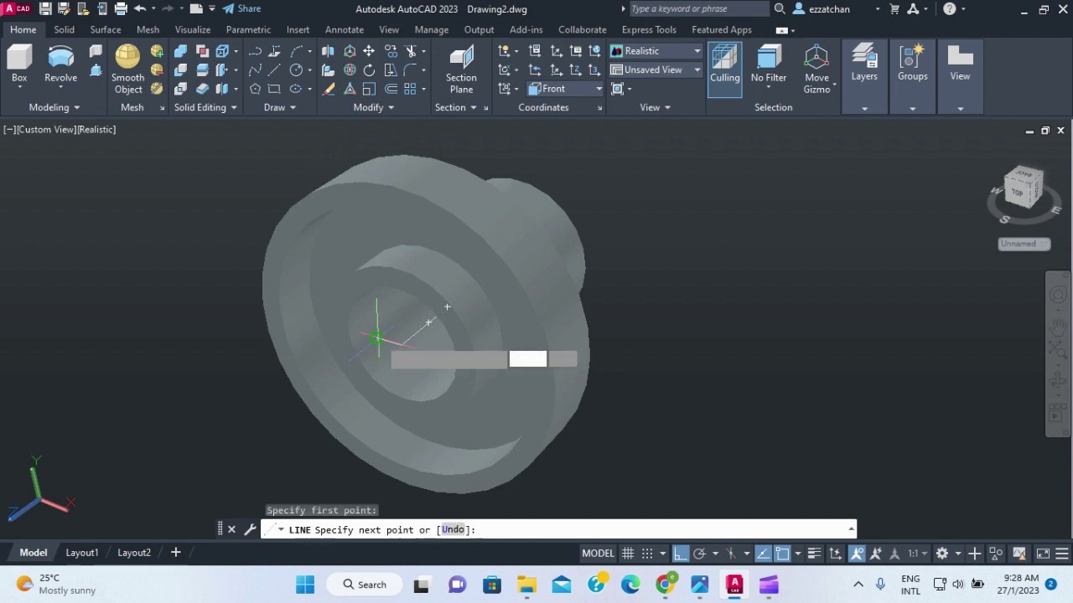
{"action": "left_click", "coordinate": [415, 133]}
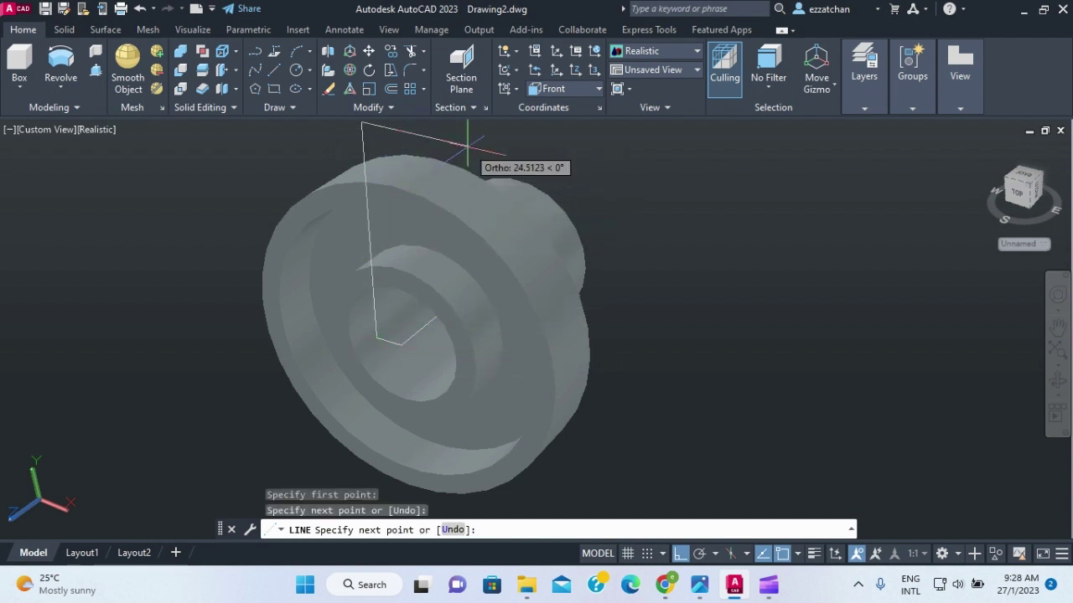
{"action": "key", "text": "Return"}
{"action": "key", "text": "Return"}
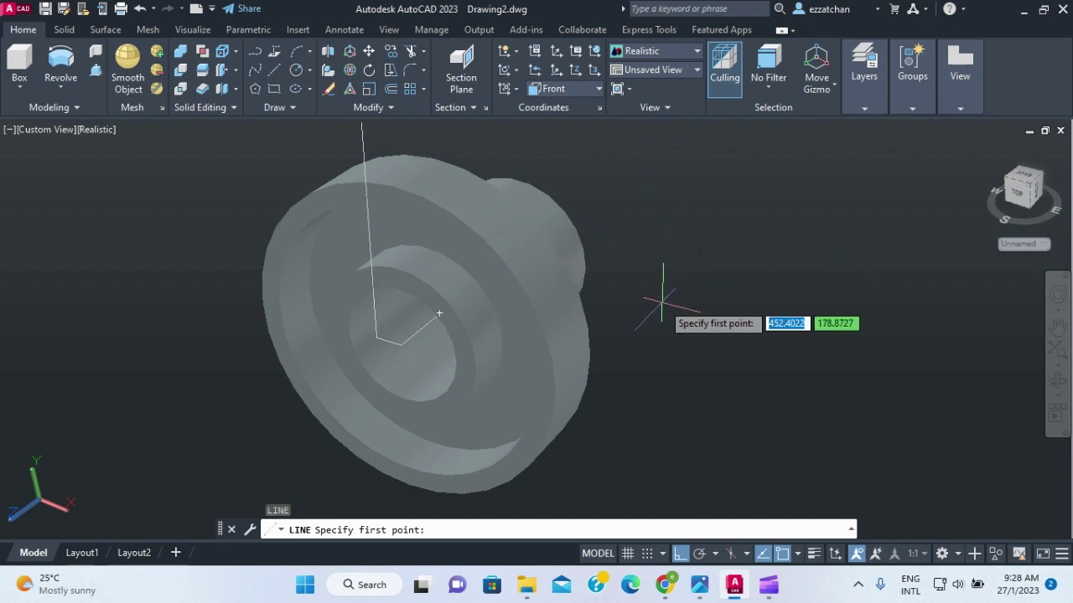
Draw a rectangle 25 wide and 300 high, starting at the vertical line's upper end and running down across the flange face
{"action": "scroll", "coordinate": [817, 333], "scroll_direction": "down", "scroll_amount": 1}
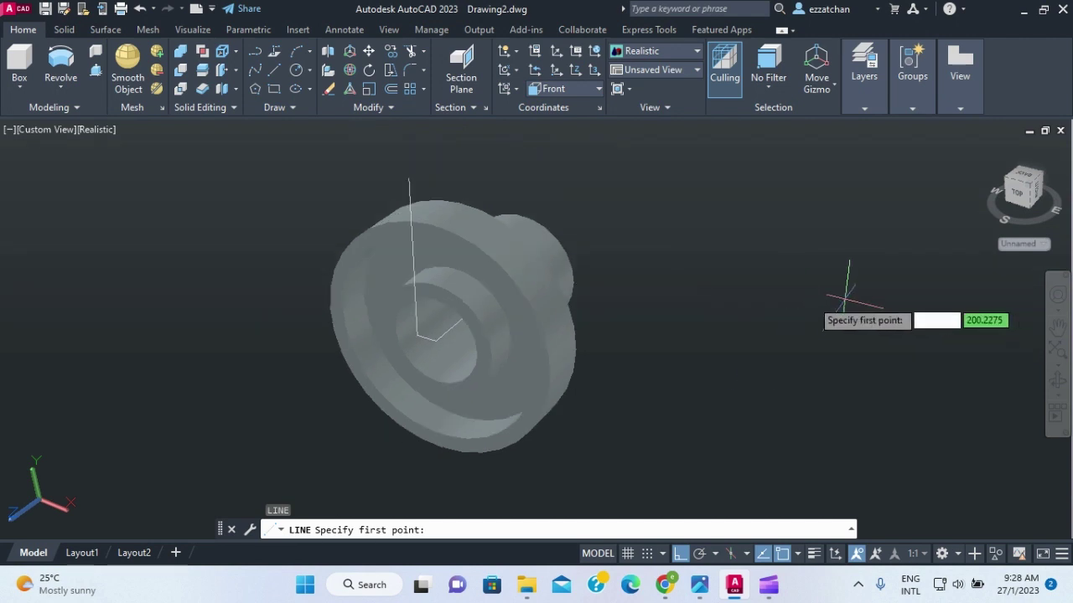
{"action": "left_click", "coordinate": [273, 90]}
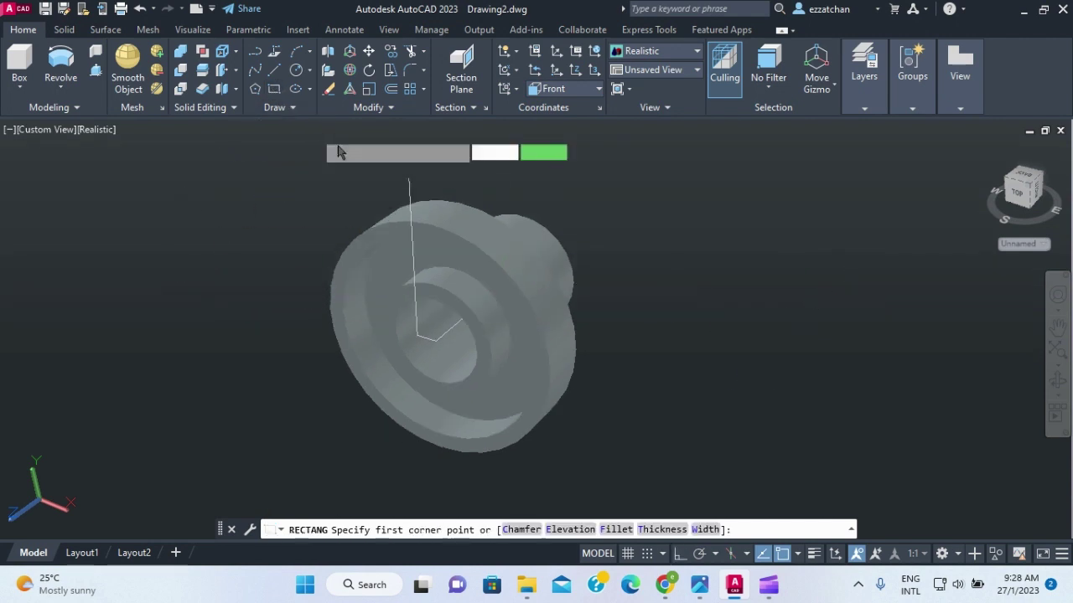
{"action": "left_click", "coordinate": [408, 177]}
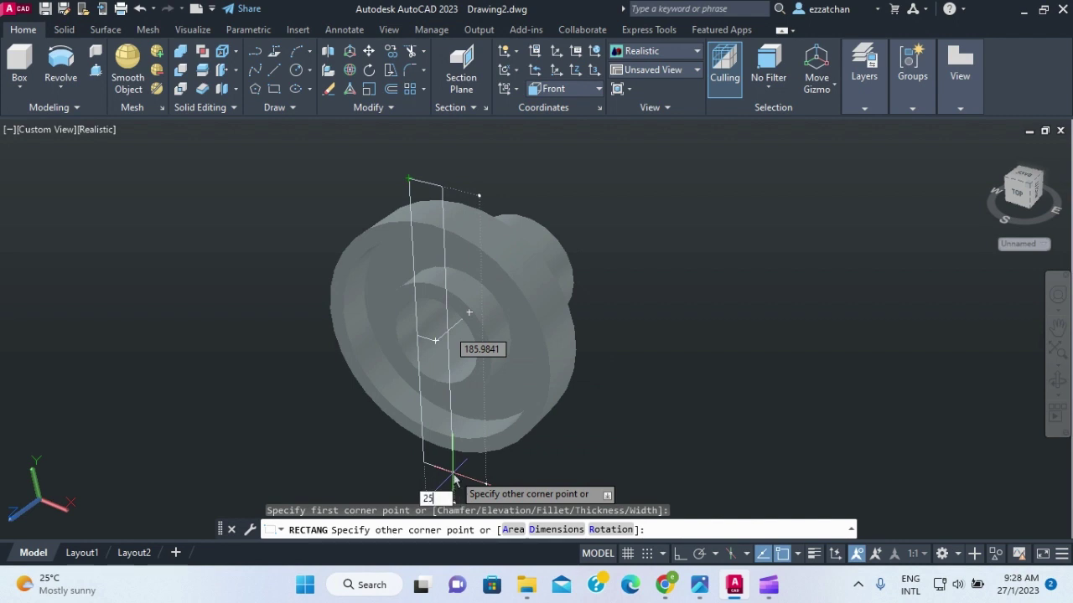
{"action": "type", "text": "25"}
{"action": "key", "text": "Tab"}
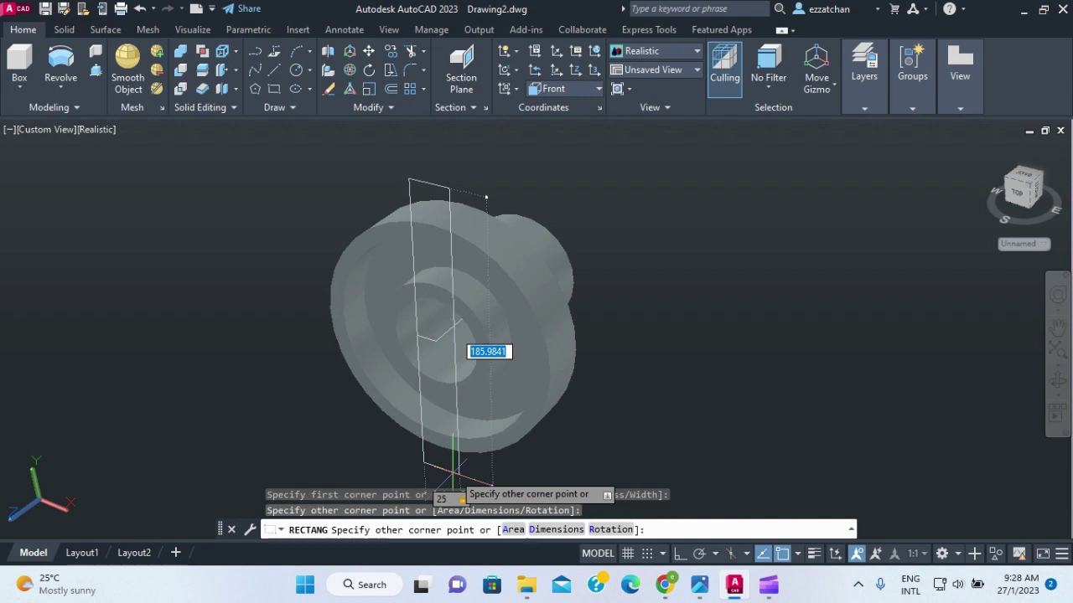
{"action": "type", "text": "30"}
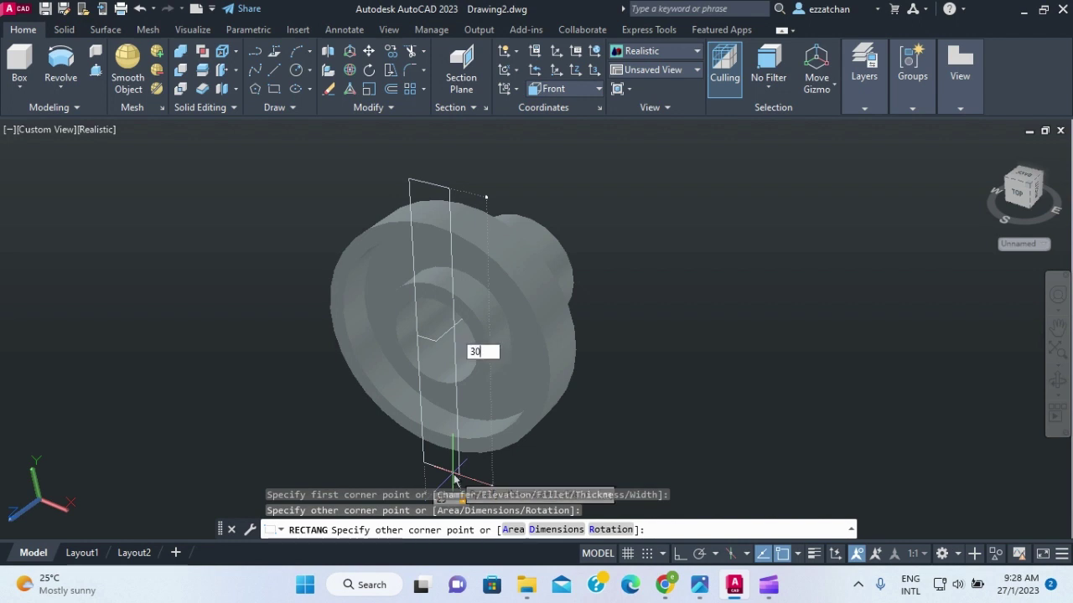
{"action": "type", "text": "0"}
{"action": "key", "text": "Return"}
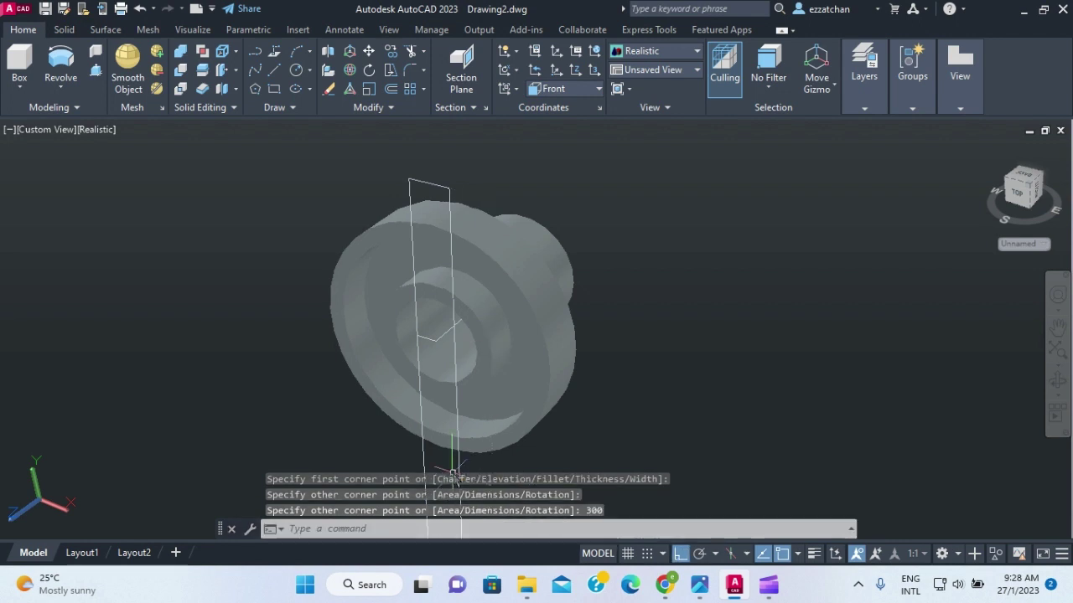
{"action": "key", "text": "Return"}
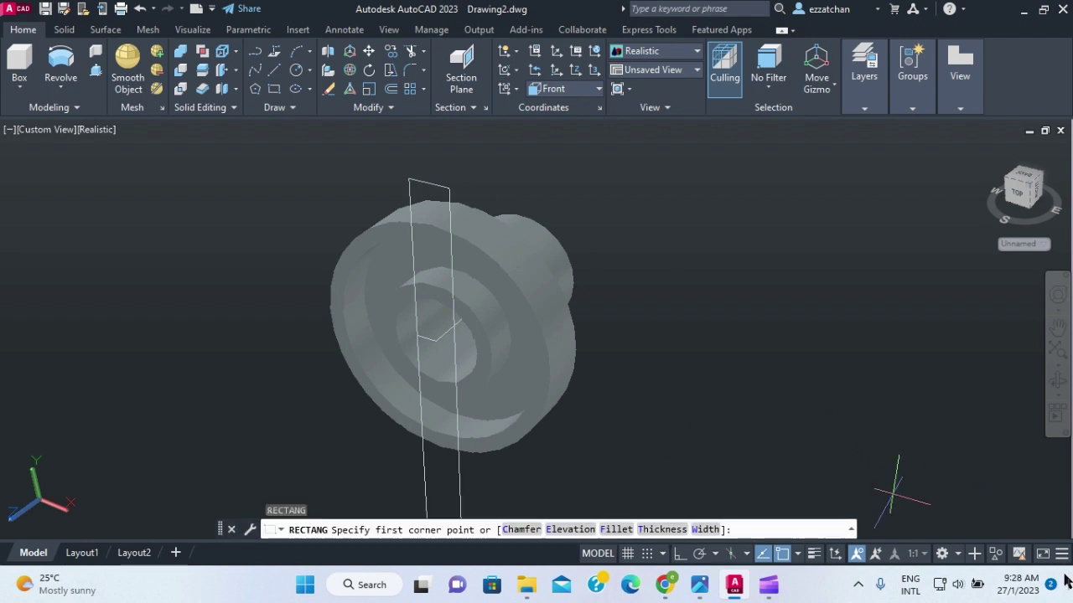
{"action": "key", "text": "Escape"}
{"action": "key", "text": "F8"}
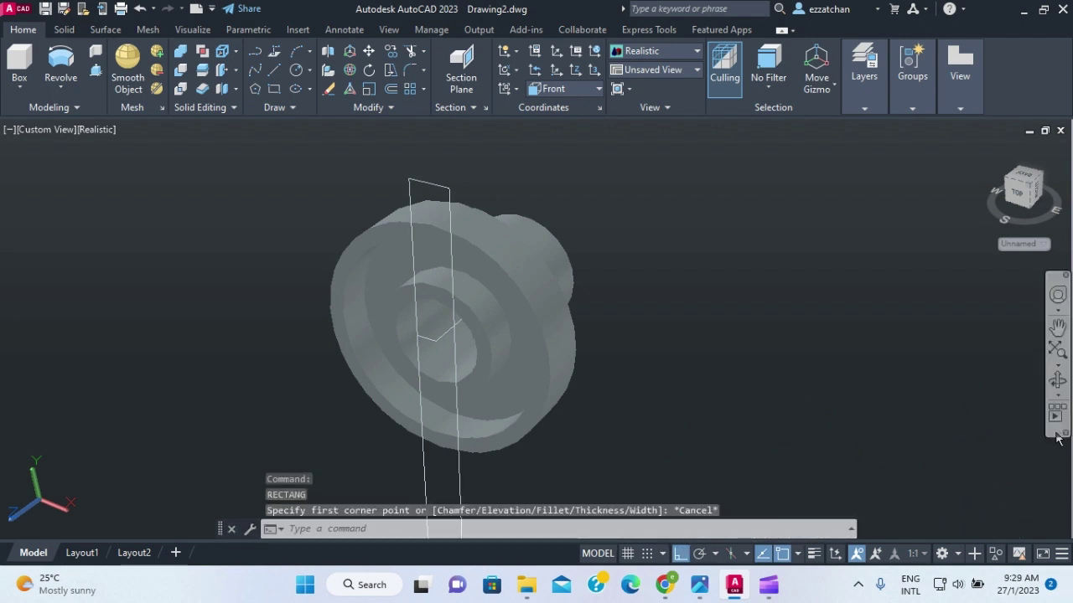
{"action": "left_click", "coordinate": [1056, 378]}
{"action": "left_click_drag", "start_coordinate": [876, 383], "coordinate": [839, 365]}
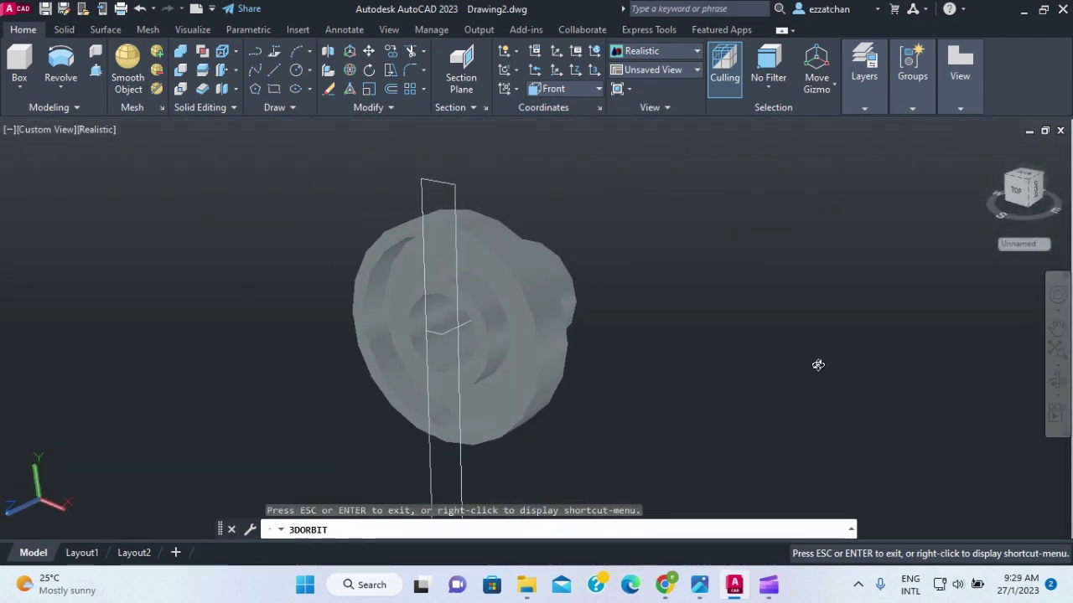
{"action": "key", "text": "Escape"}
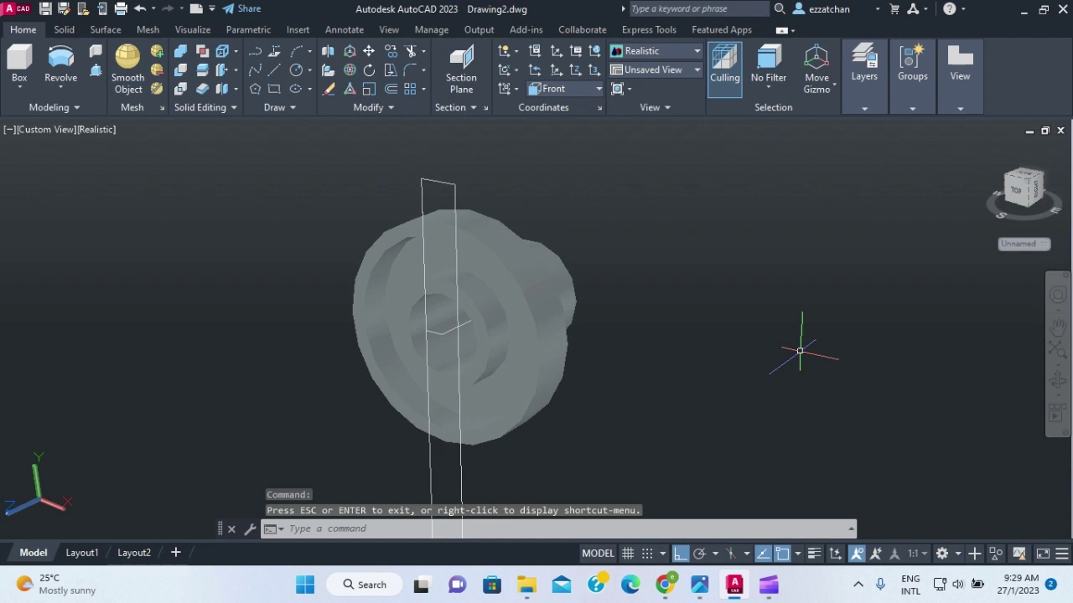
Press-pull the 25-wide slot rectangle 21 into the front of the revolved part
{"action": "left_click", "coordinate": [62, 89]}
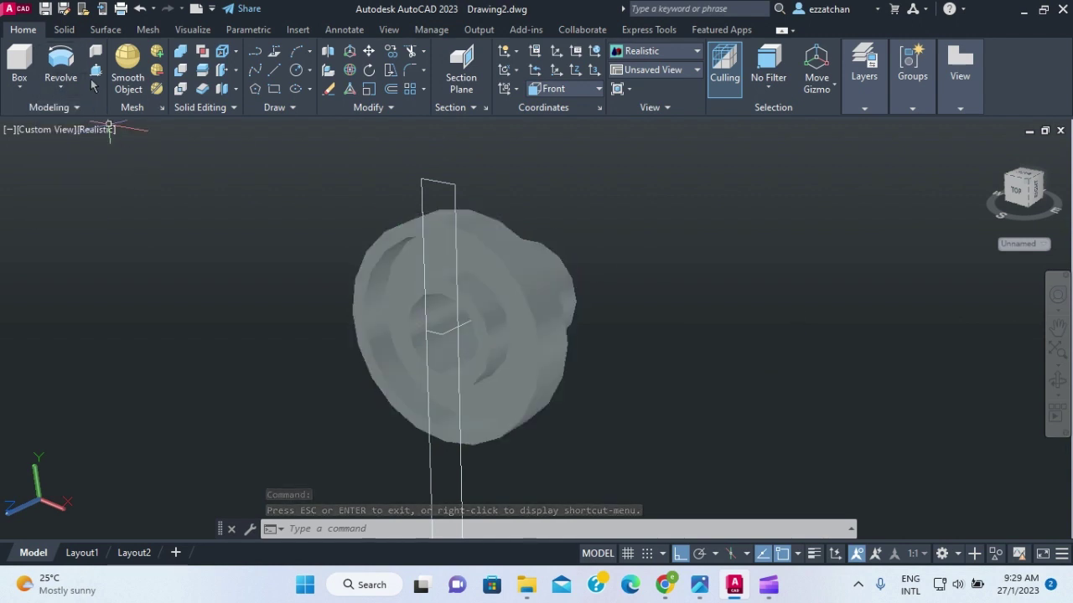
{"action": "left_click", "coordinate": [94, 72]}
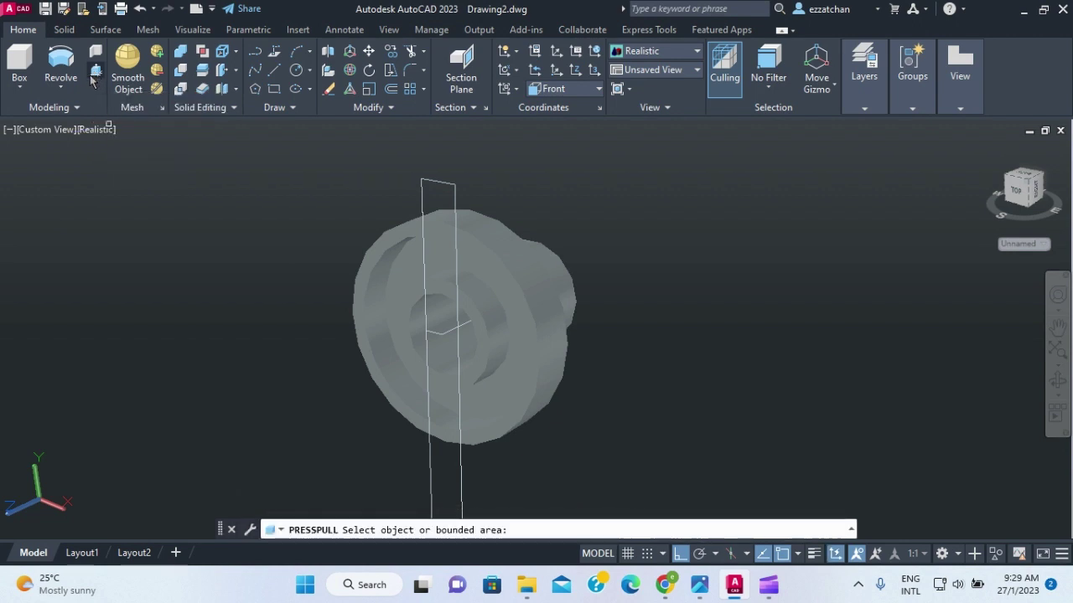
{"action": "left_click", "coordinate": [436, 184]}
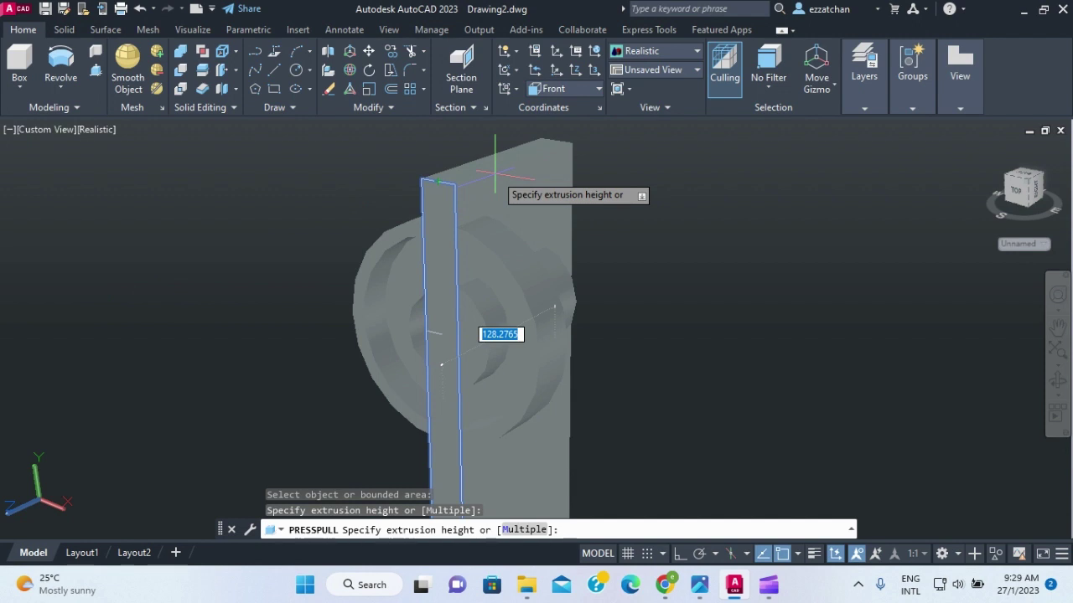
{"action": "type", "text": "21"}
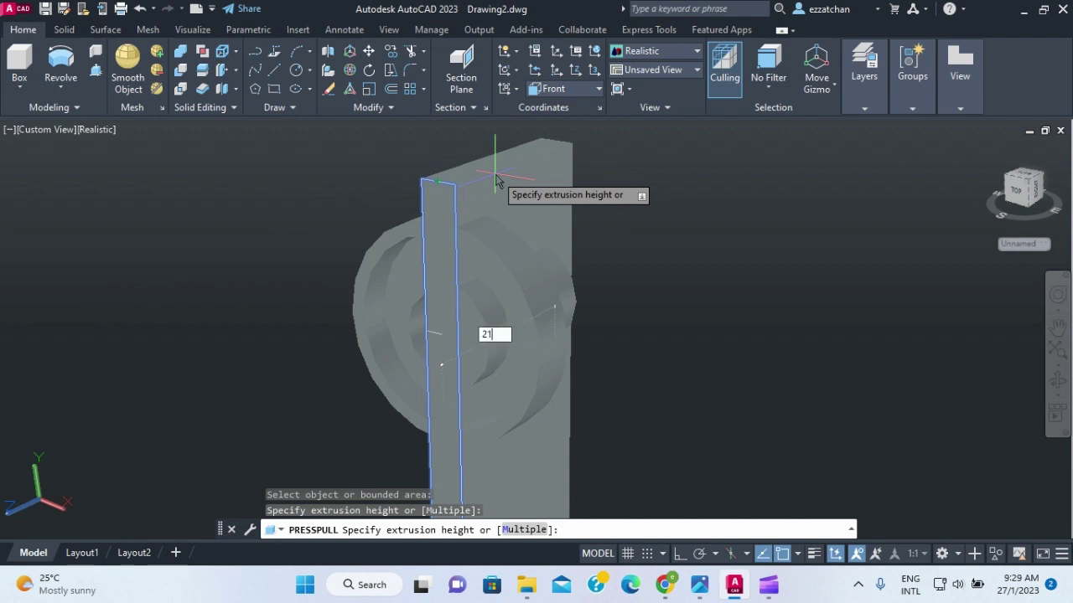
{"action": "key", "text": "Return"}
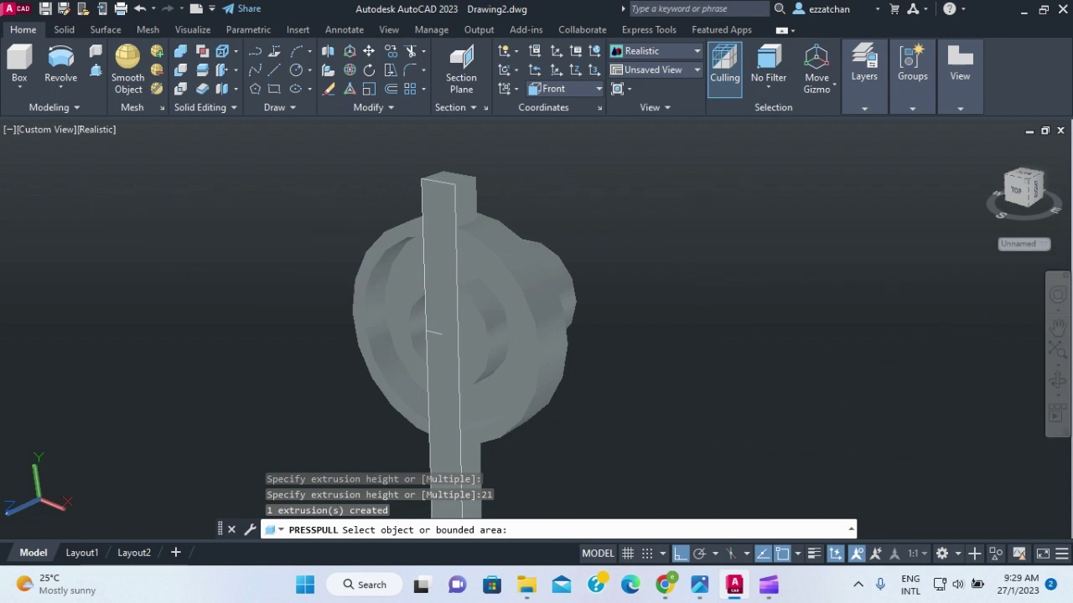
{"action": "key", "text": "Escape"}
Set the visual style to Shaded with edges and subtract the extruded slot bar from the revolved part
{"action": "left_click", "coordinate": [99, 130]}
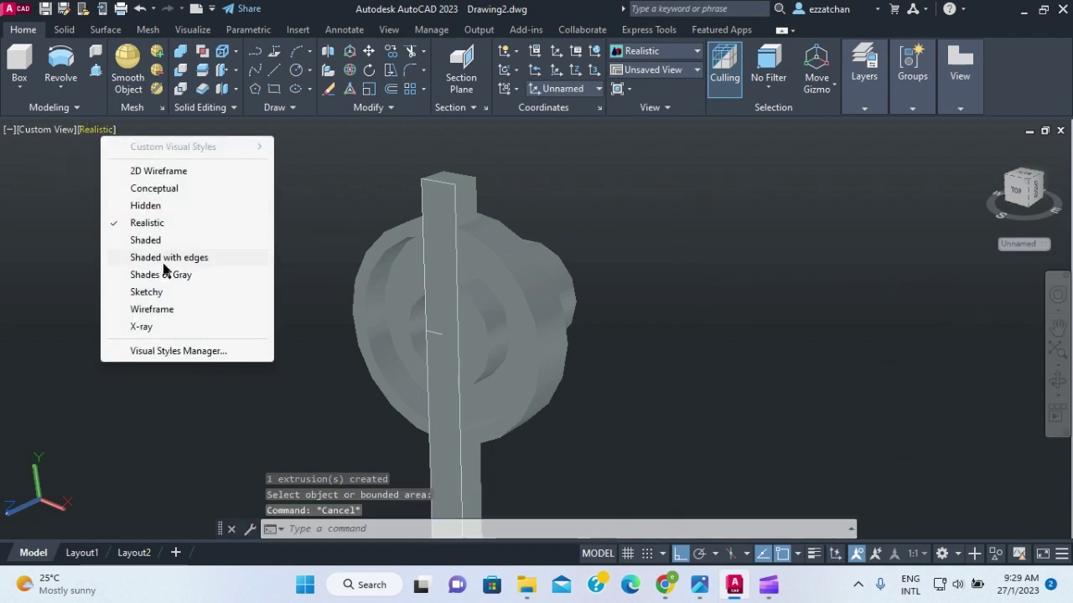
{"action": "left_click", "coordinate": [155, 258]}
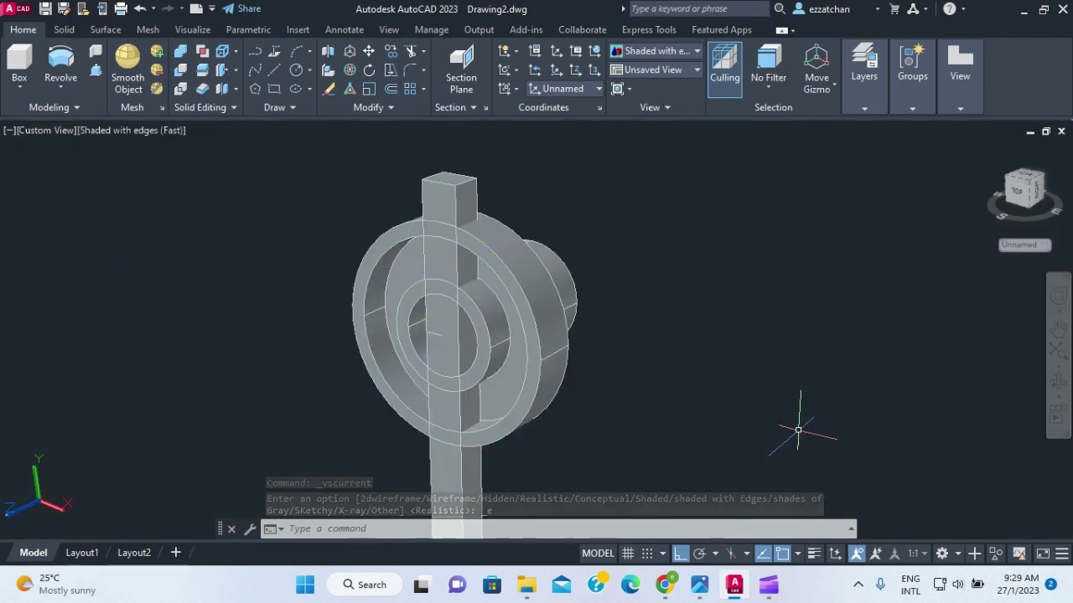
{"action": "type", "text": "SU"}
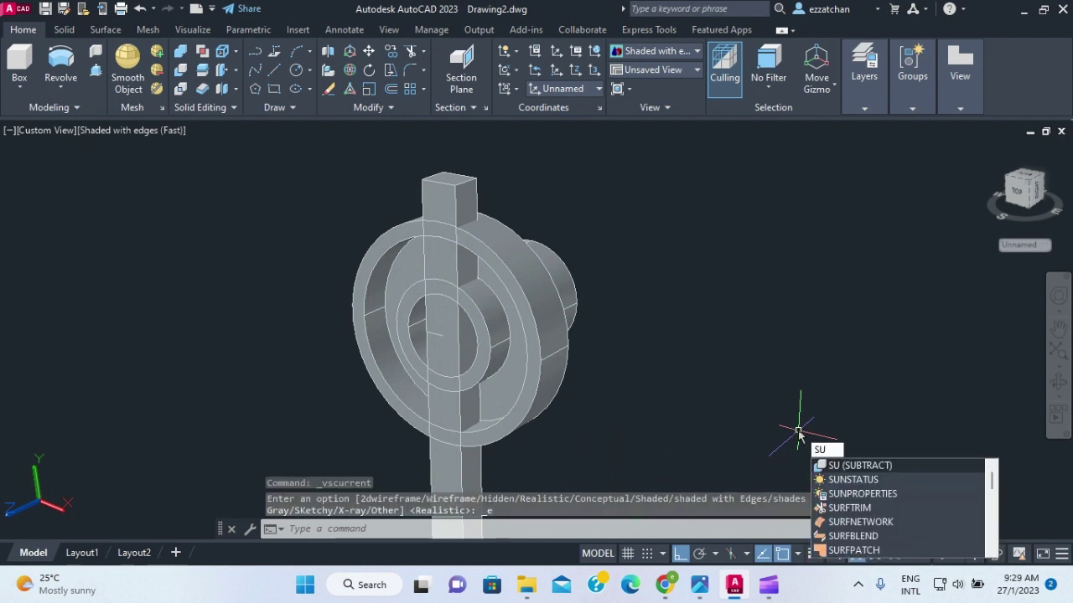
{"action": "left_click", "coordinate": [848, 467]}
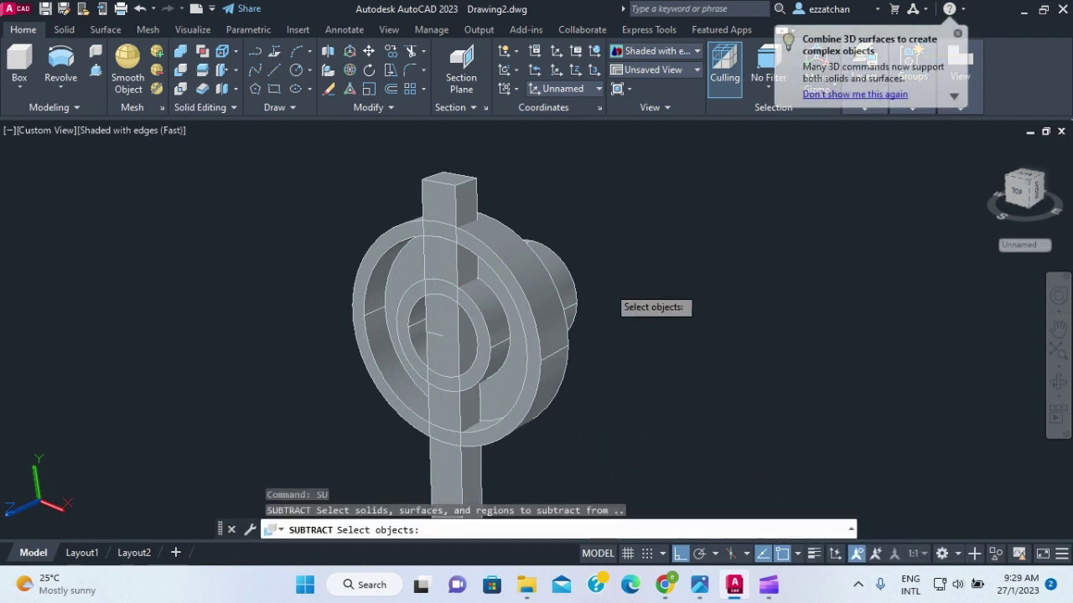
{"action": "left_click", "coordinate": [510, 260]}
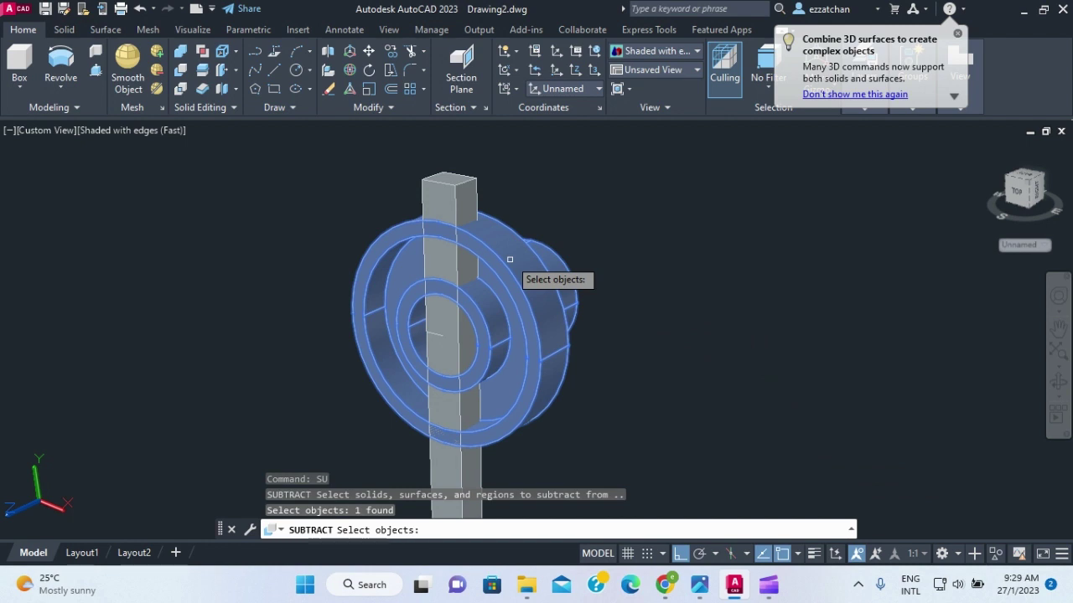
{"action": "key", "text": "Return"}
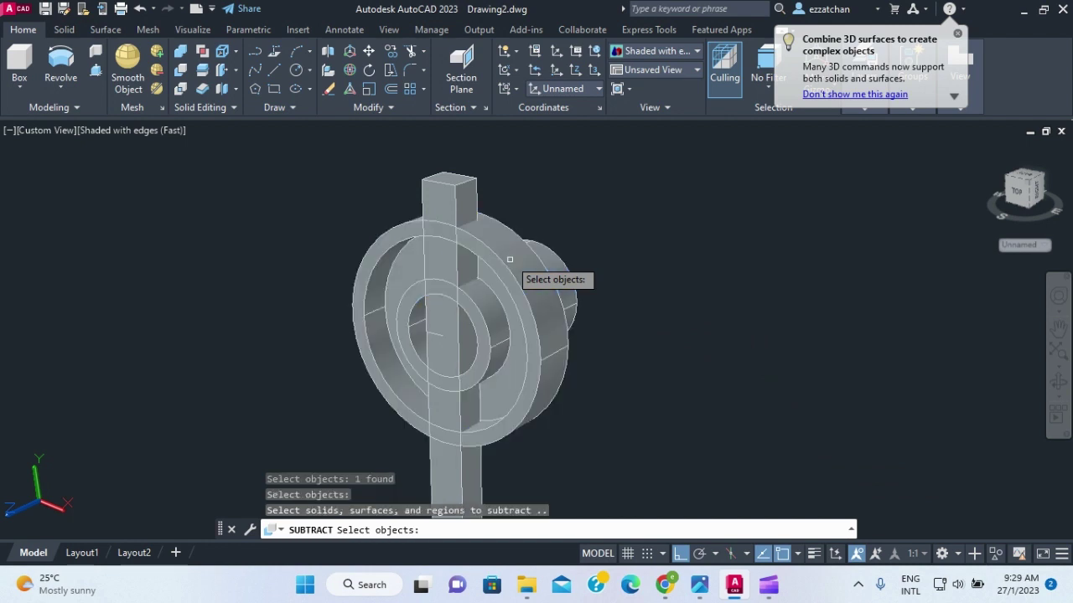
{"action": "left_click", "coordinate": [451, 198]}
{"action": "key", "text": "Return"}
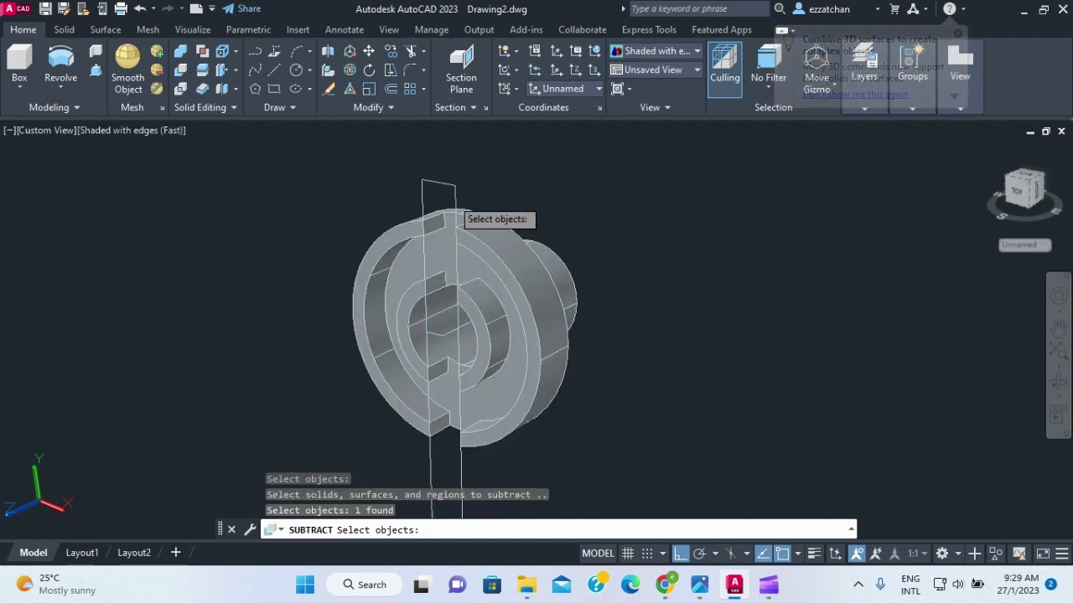
{"action": "key", "text": "Escape"}
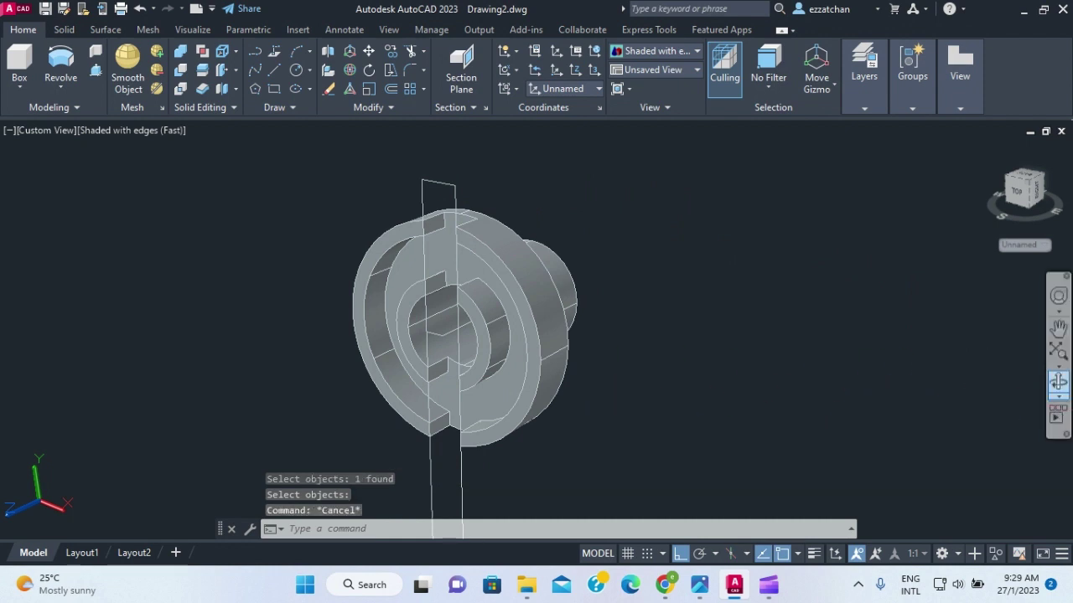
Erase the leftover slot rectangle and the vertical construction line in front of the flange
{"action": "left_click", "coordinate": [1058, 381]}
{"action": "left_click_drag", "start_coordinate": [701, 419], "coordinate": [675, 413]}
{"action": "key", "text": "Escape"}
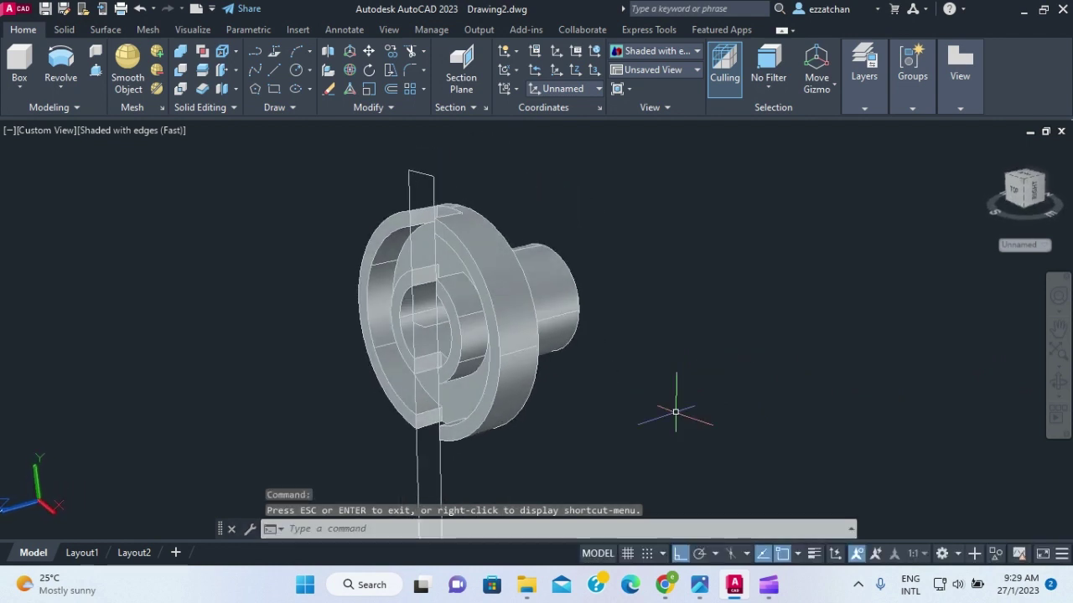
{"action": "left_click", "coordinate": [426, 175]}
{"action": "key", "text": "Delete"}
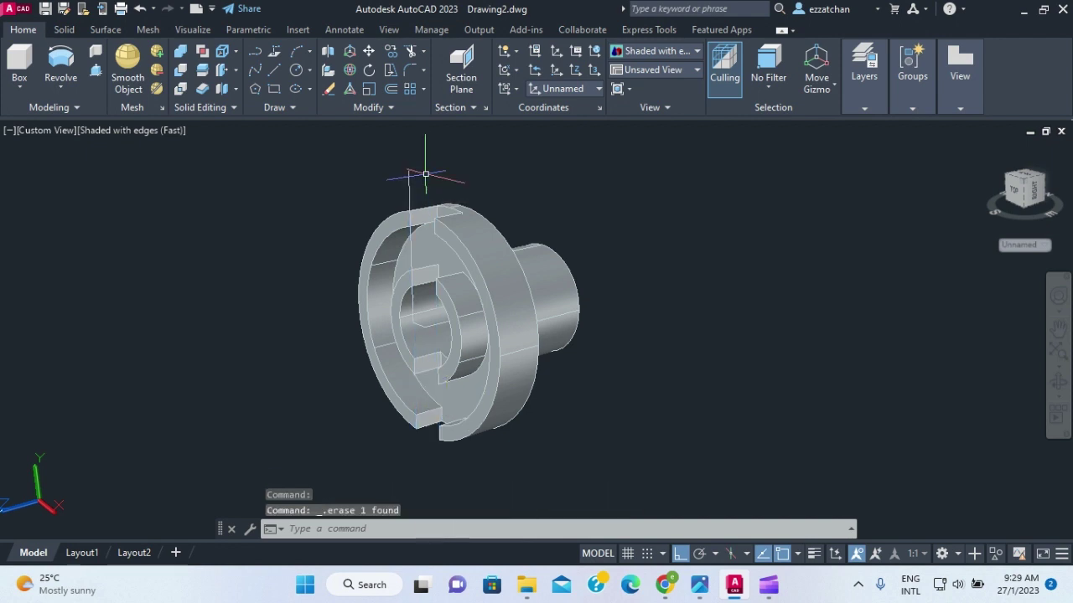
{"action": "key", "text": "Escape"}
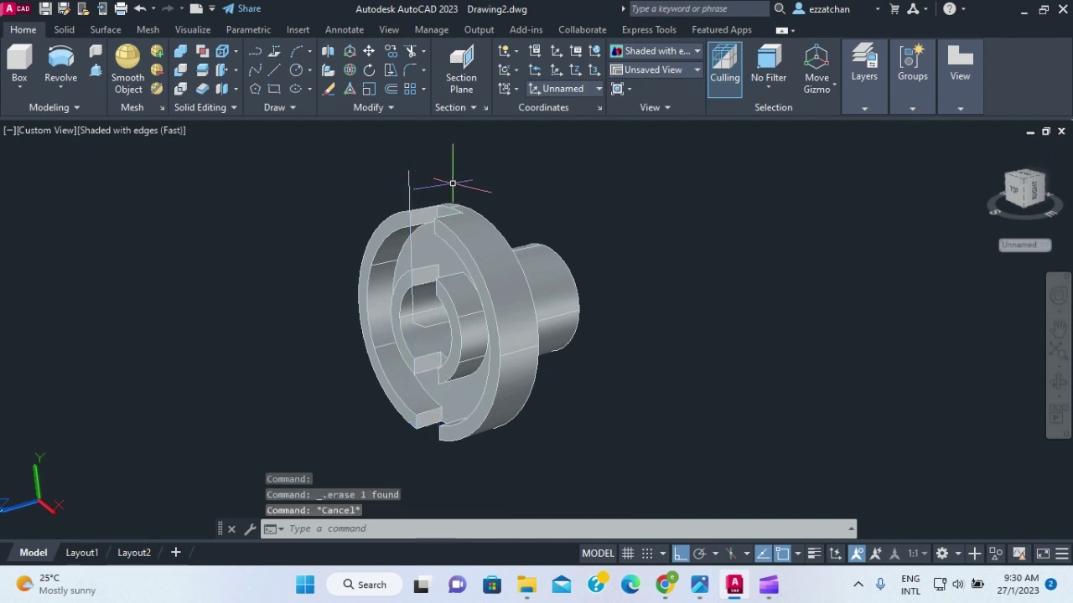
{"action": "left_click", "coordinate": [407, 189]}
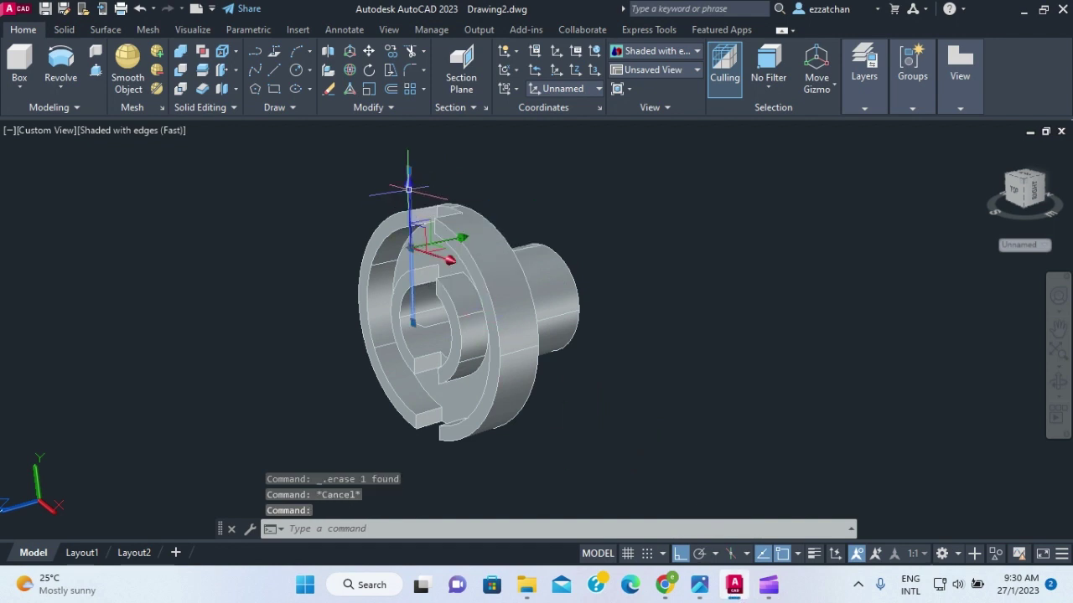
{"action": "key", "text": "Delete"}
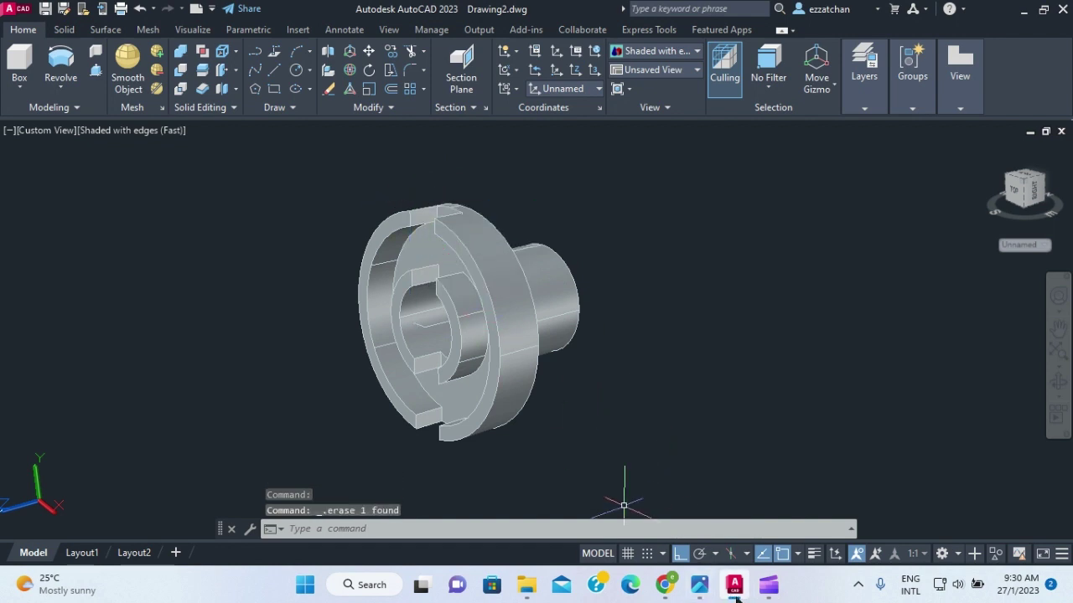
Check the slot details in stock guide exercise 13.png, return to AutoCAD and set the UCS to Right
{"action": "left_click", "coordinate": [699, 588]}
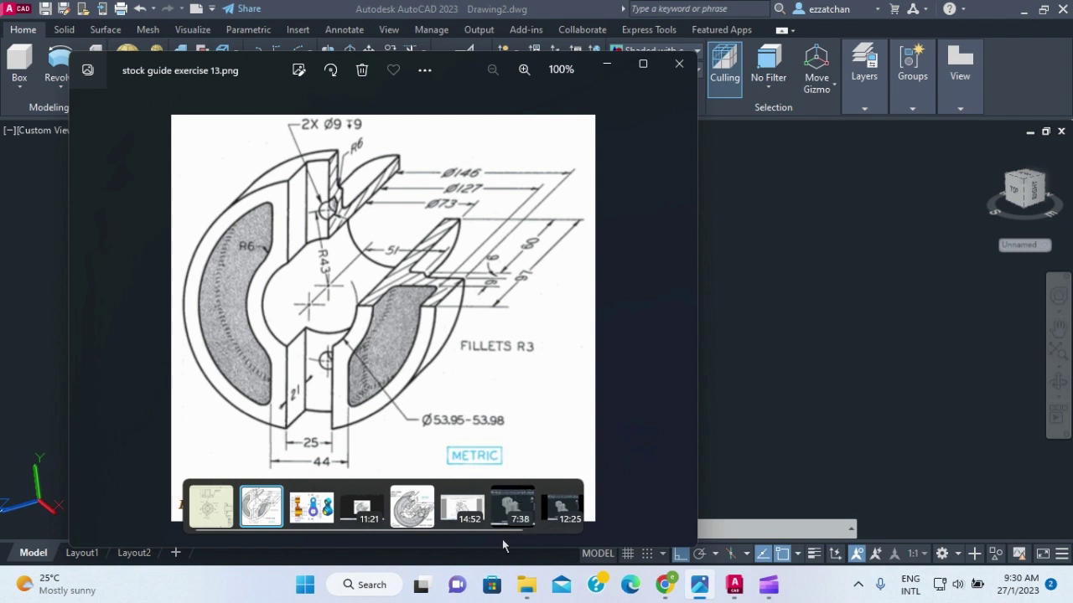
{"action": "left_click", "coordinate": [734, 586]}
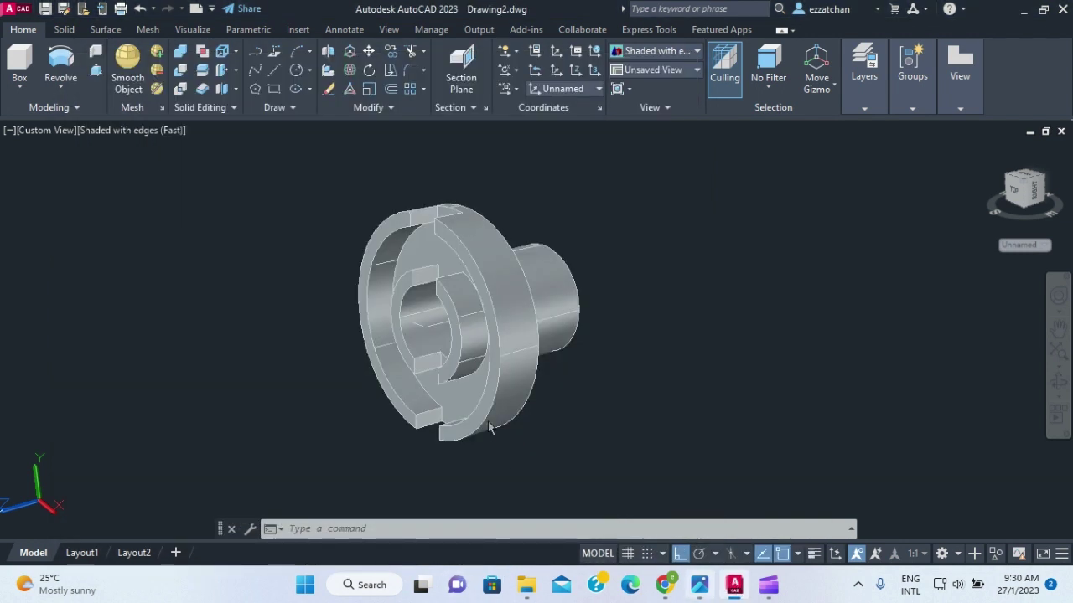
{"action": "left_click", "coordinate": [458, 344]}
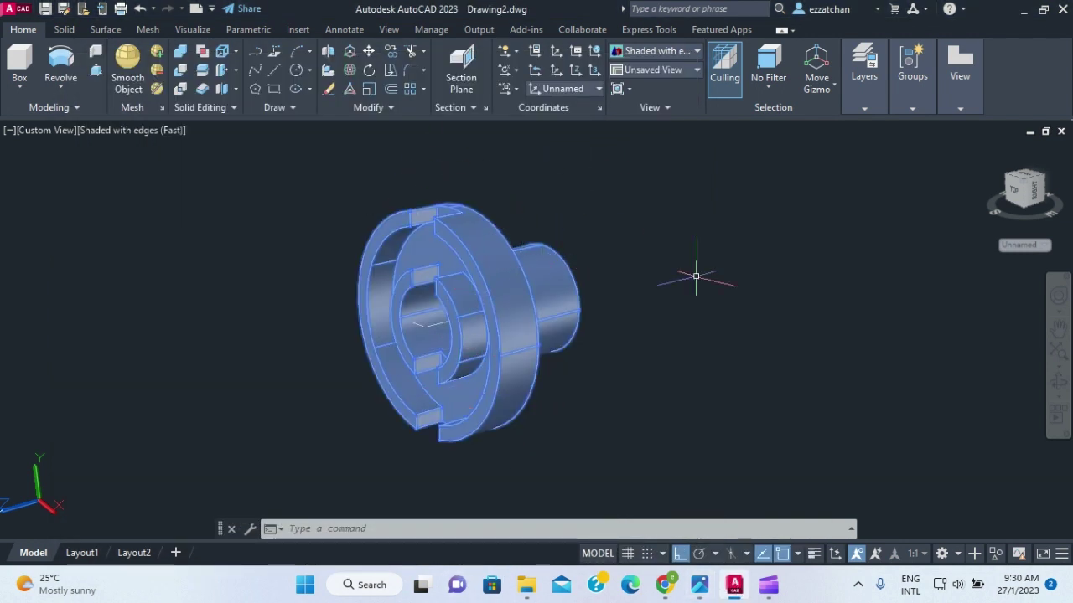
{"action": "key", "text": "Escape"}
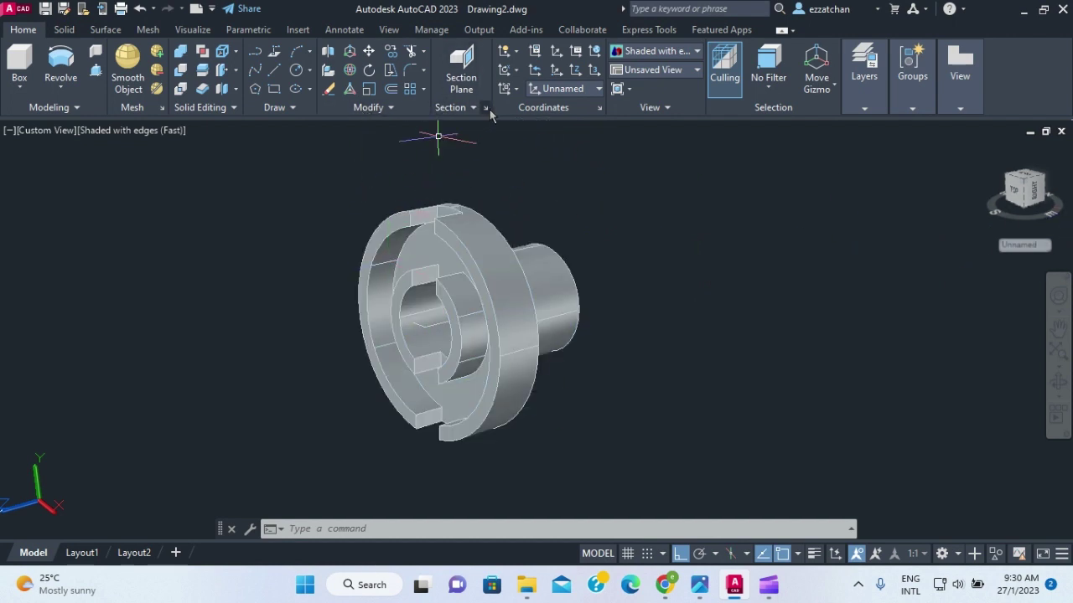
{"action": "left_click", "coordinate": [599, 89]}
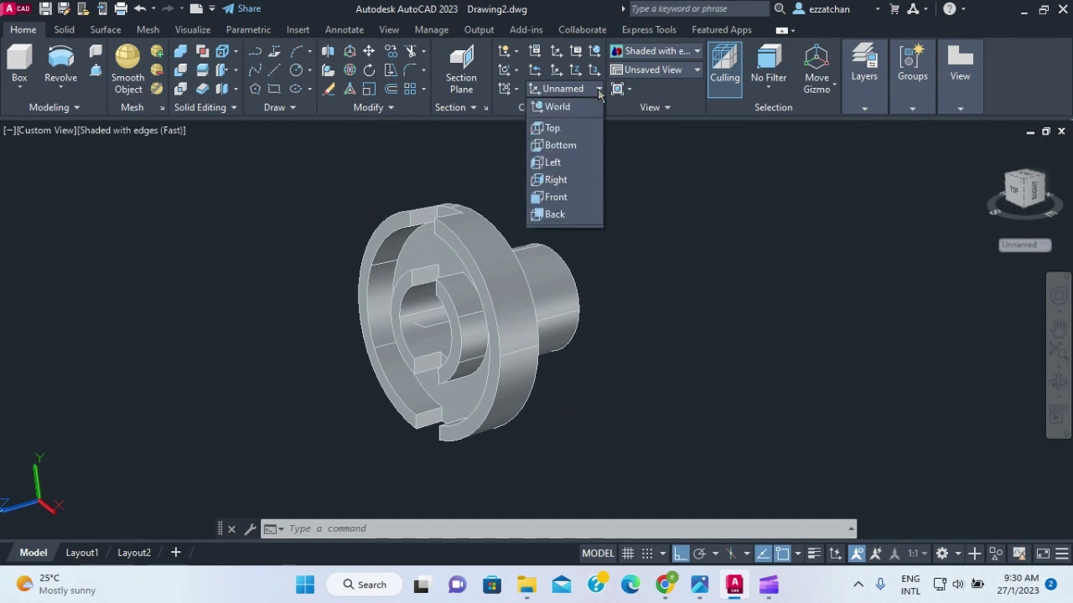
{"action": "left_click", "coordinate": [556, 180]}
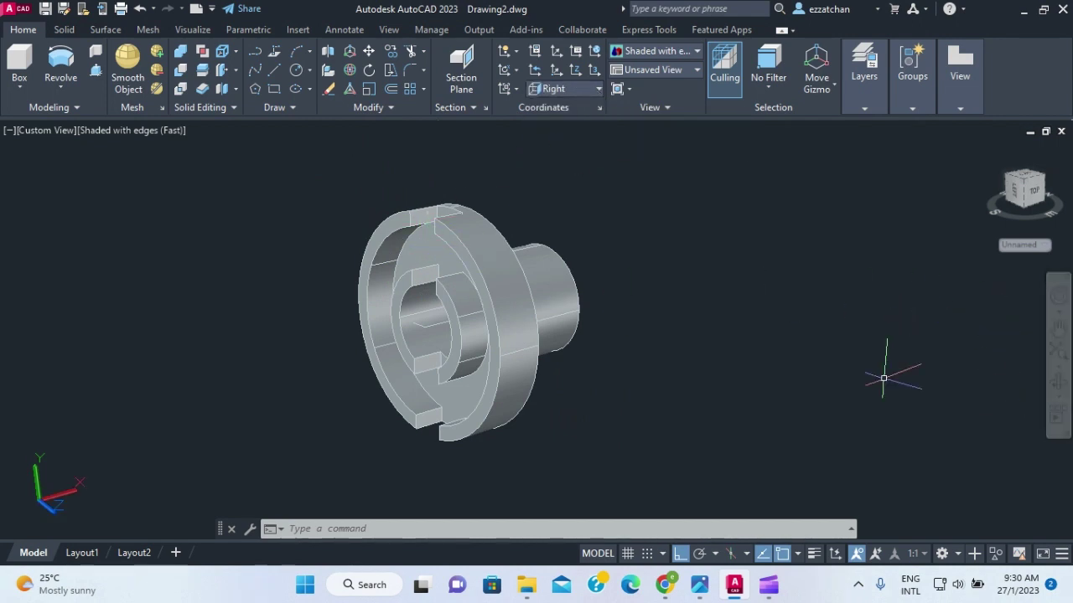
Draw a rectangle on the upper slot's side plane from the rim's inner back corner to the hub's lower front corner
{"action": "scroll", "coordinate": [532, 327], "scroll_direction": "up", "scroll_amount": 2}
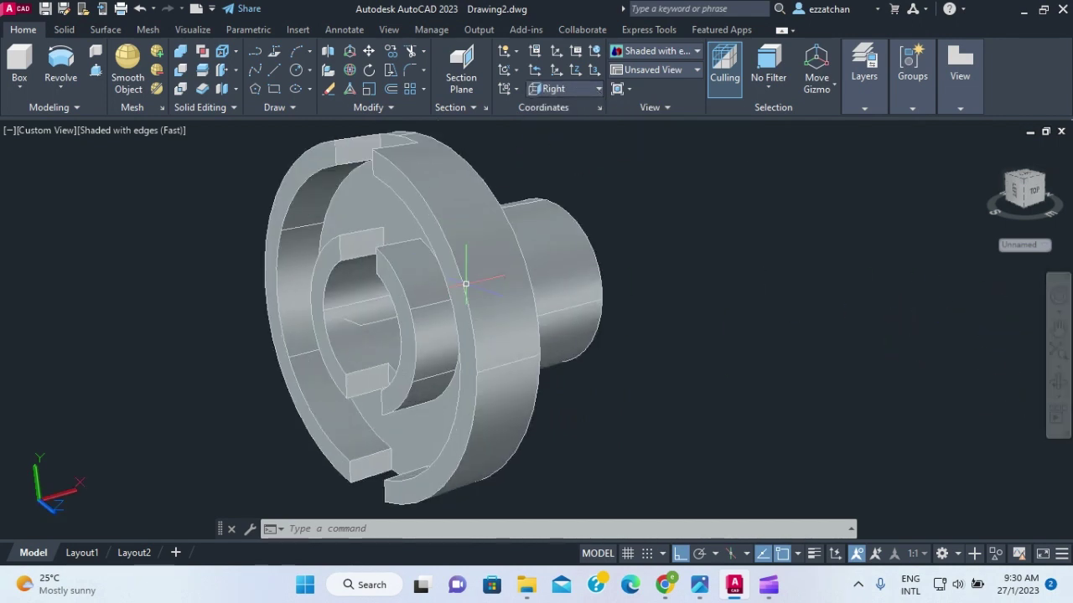
{"action": "left_click", "coordinate": [1059, 382]}
{"action": "left_click_drag", "start_coordinate": [917, 378], "coordinate": [828, 395]}
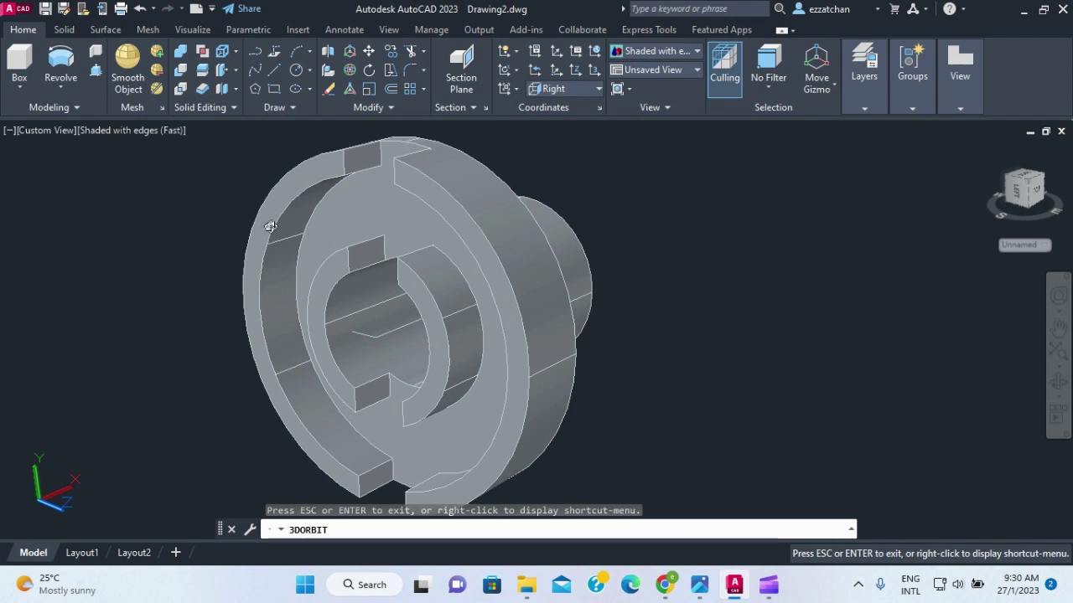
{"action": "key", "text": "Escape"}
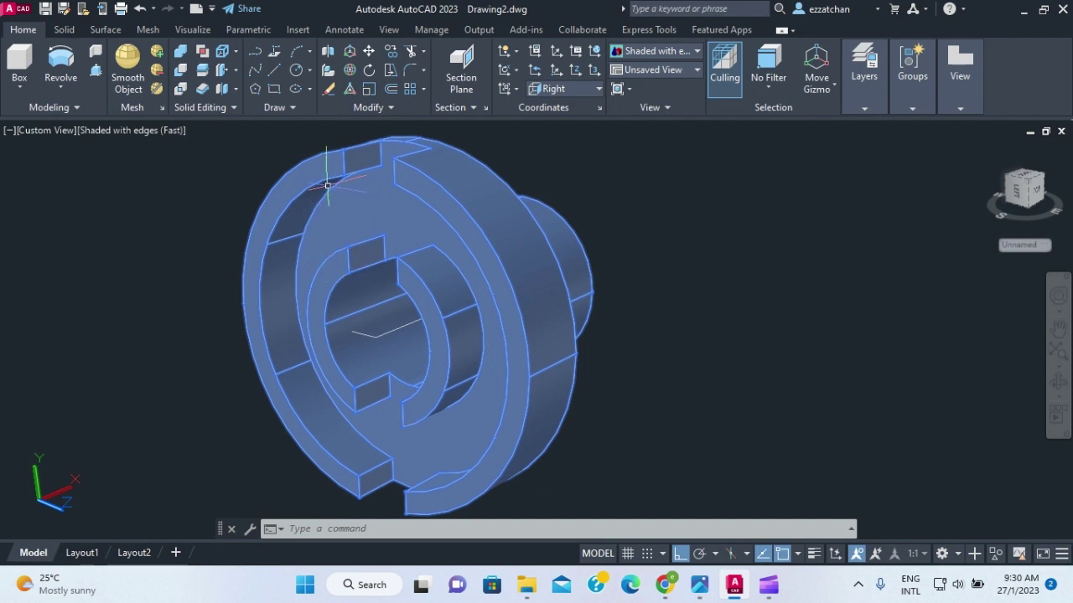
{"action": "left_click", "coordinate": [274, 90]}
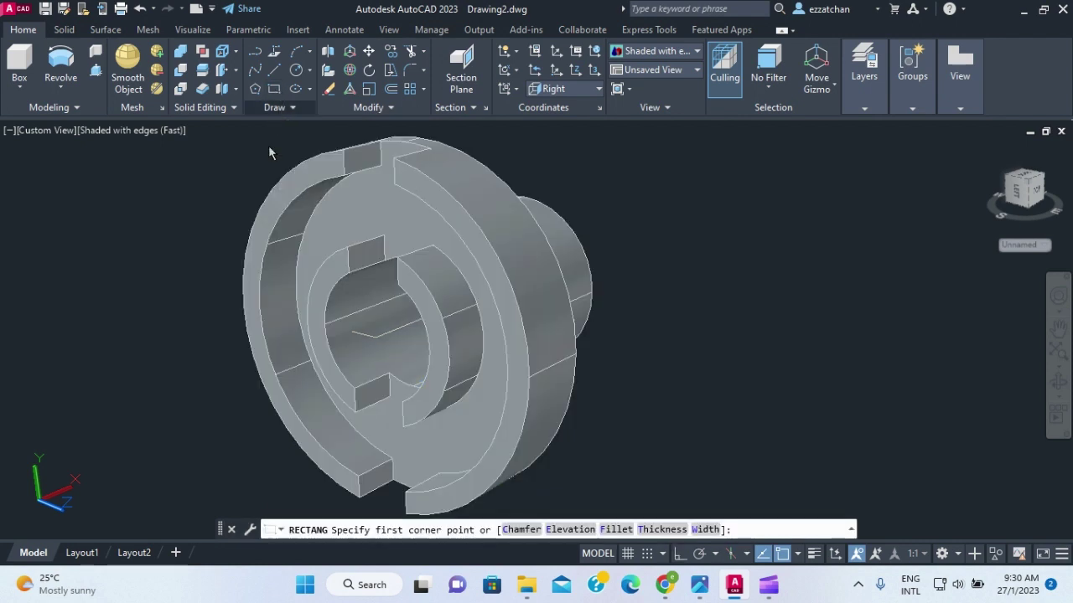
{"action": "left_click", "coordinate": [379, 164]}
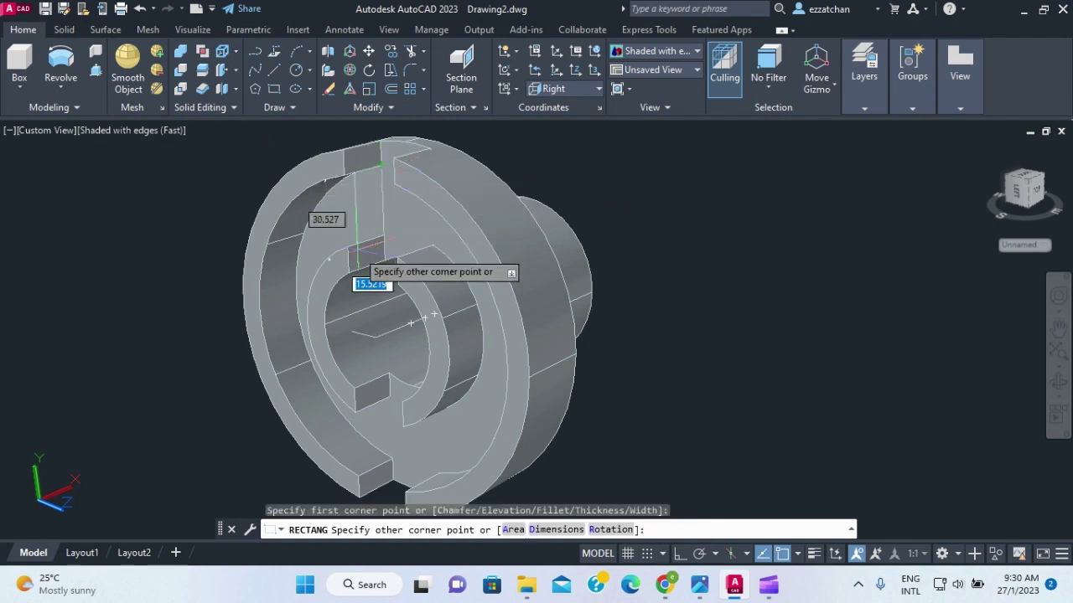
{"action": "left_click", "coordinate": [348, 270]}
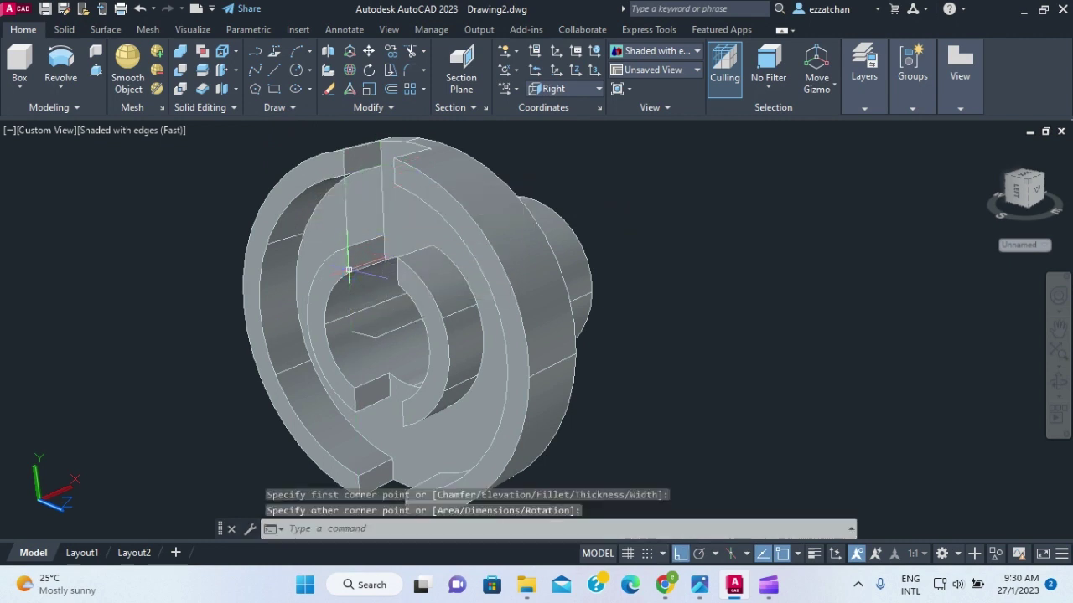
{"action": "key", "text": "Return"}
{"action": "key", "text": "Return"}
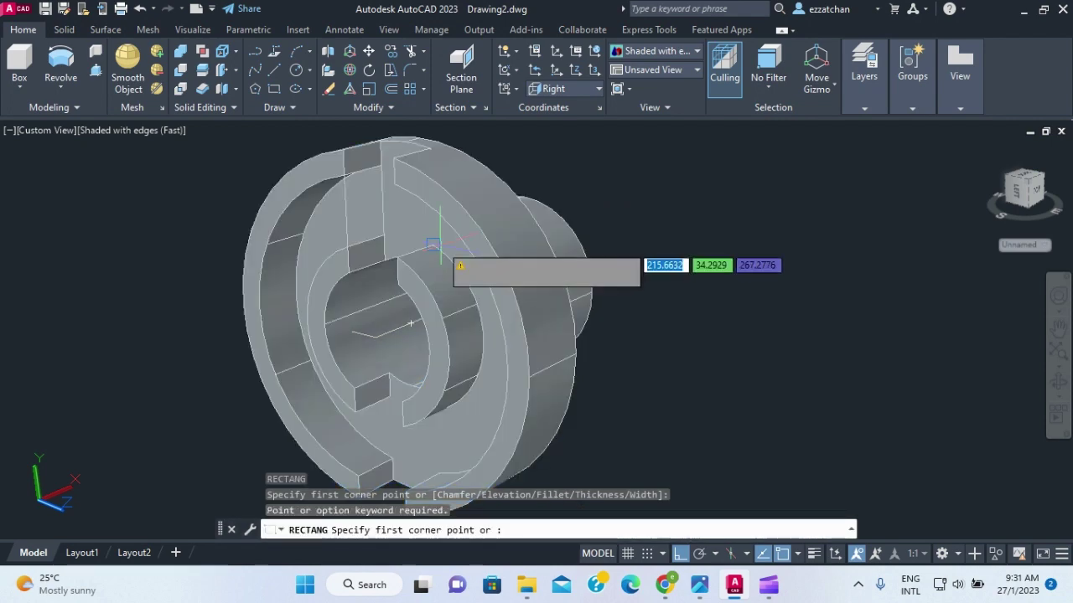
{"action": "key", "text": "Escape"}
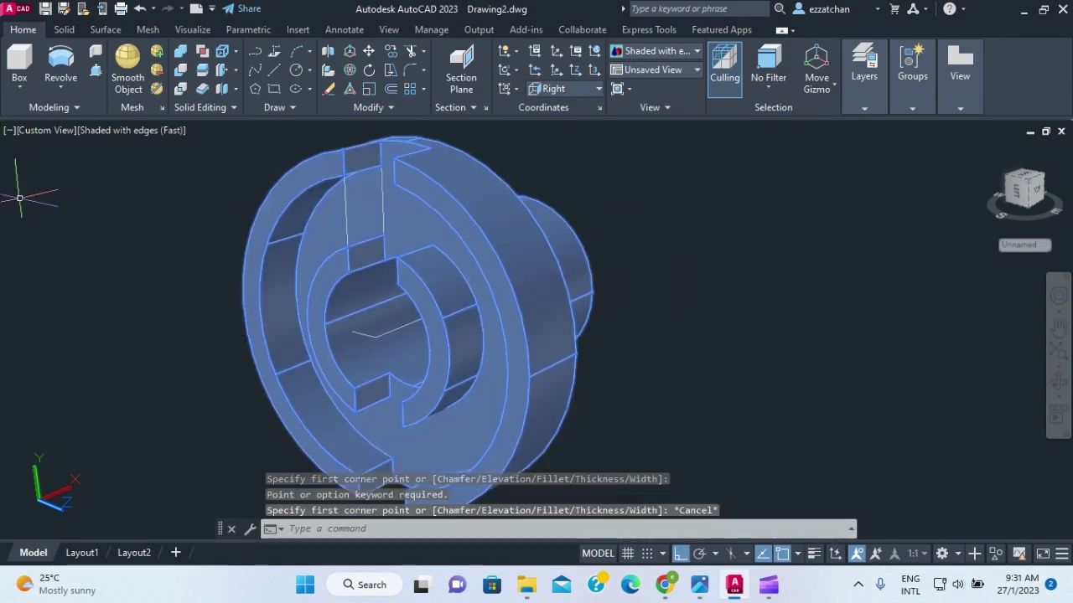
Extrude the upper slot rectangle 9.5 outward from the slot into the groove between rim and hub
{"action": "left_click", "coordinate": [61, 86]}
{"action": "left_click", "coordinate": [65, 120]}
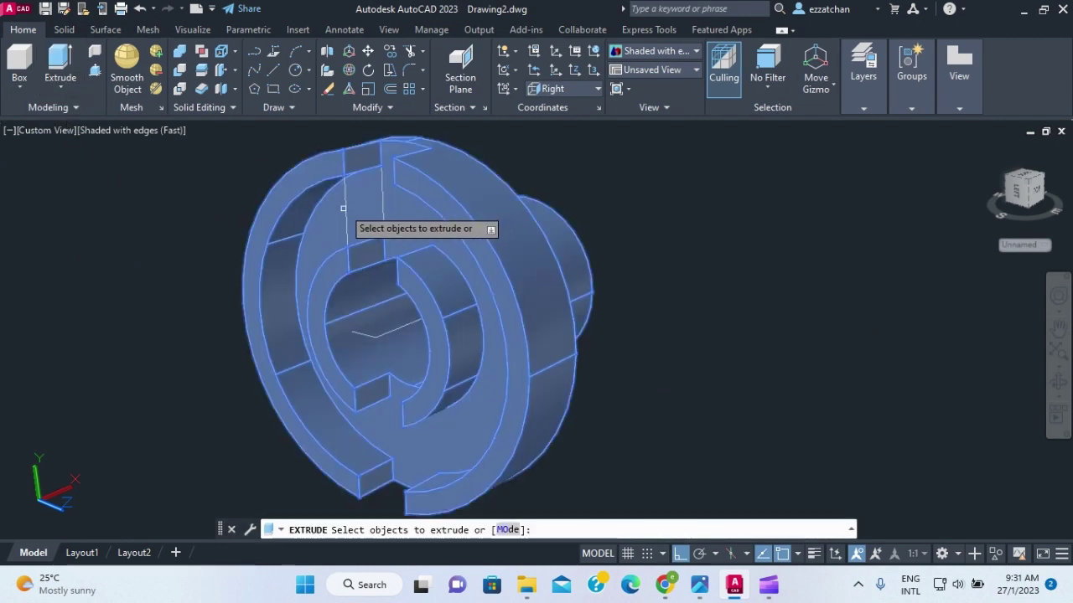
{"action": "left_click", "coordinate": [339, 204]}
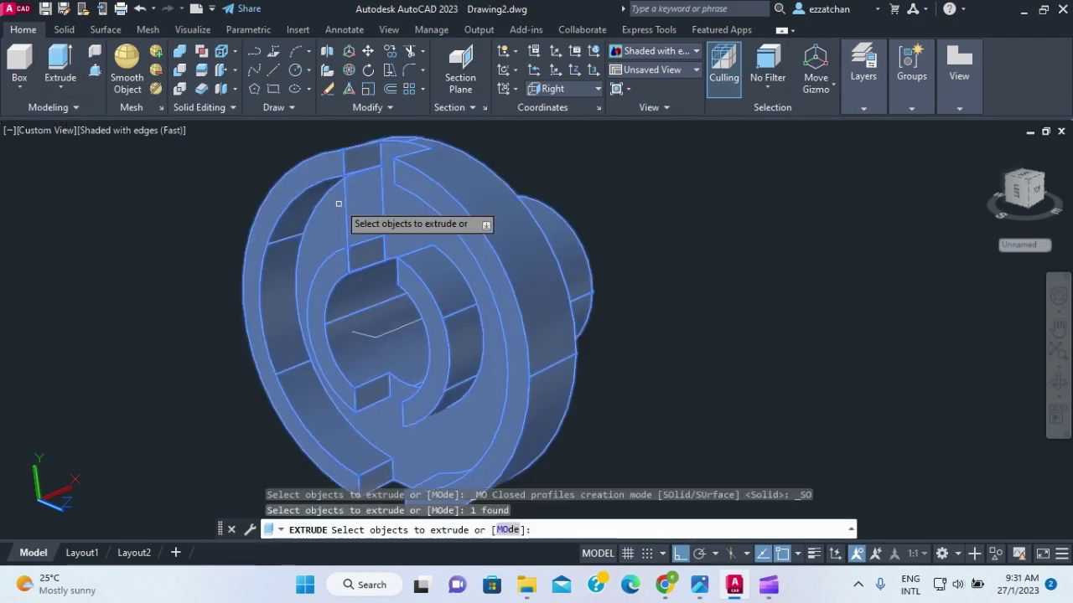
{"action": "key", "text": "Return"}
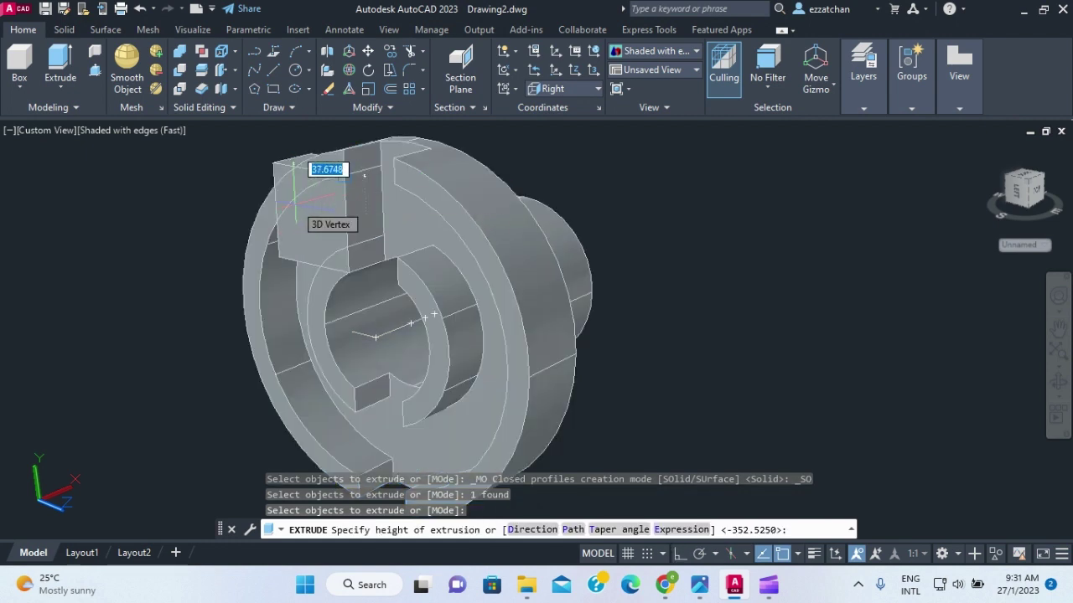
{"action": "type", "text": "9."}
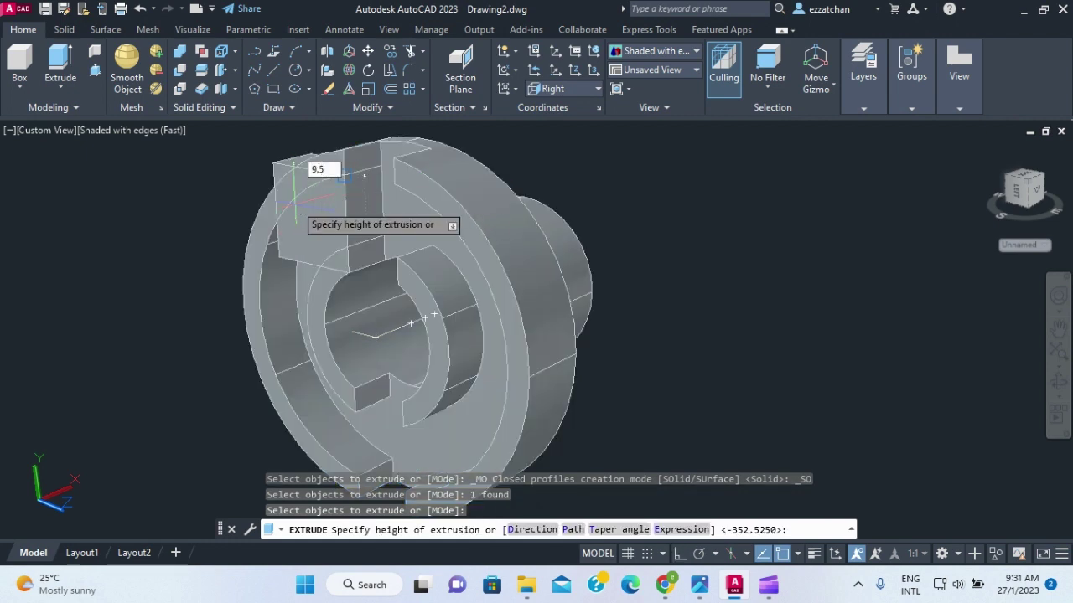
{"action": "type", "text": "5"}
{"action": "key", "text": "Return"}
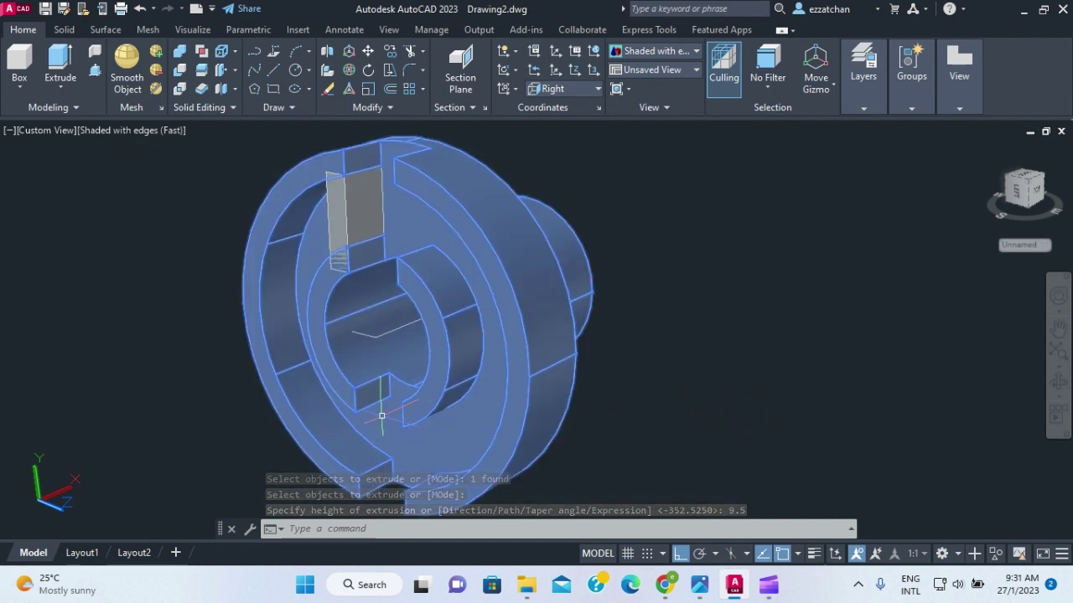
{"action": "key", "text": "Return"}
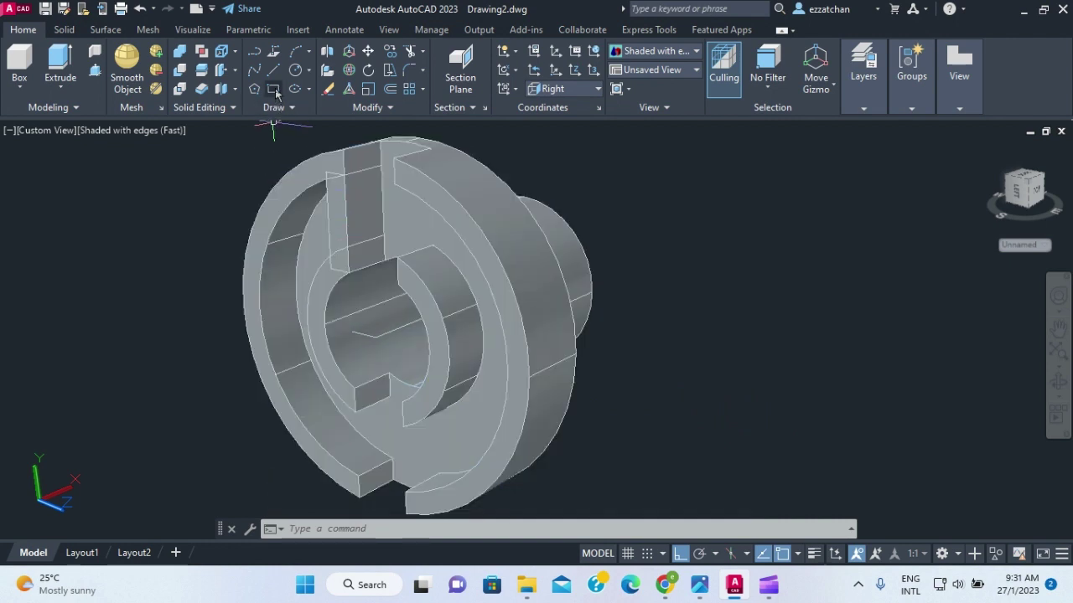
Draw a rectangle on the lower slot's side plane from the hub's upper back corner to the rim's front corner
{"action": "left_click", "coordinate": [274, 89]}
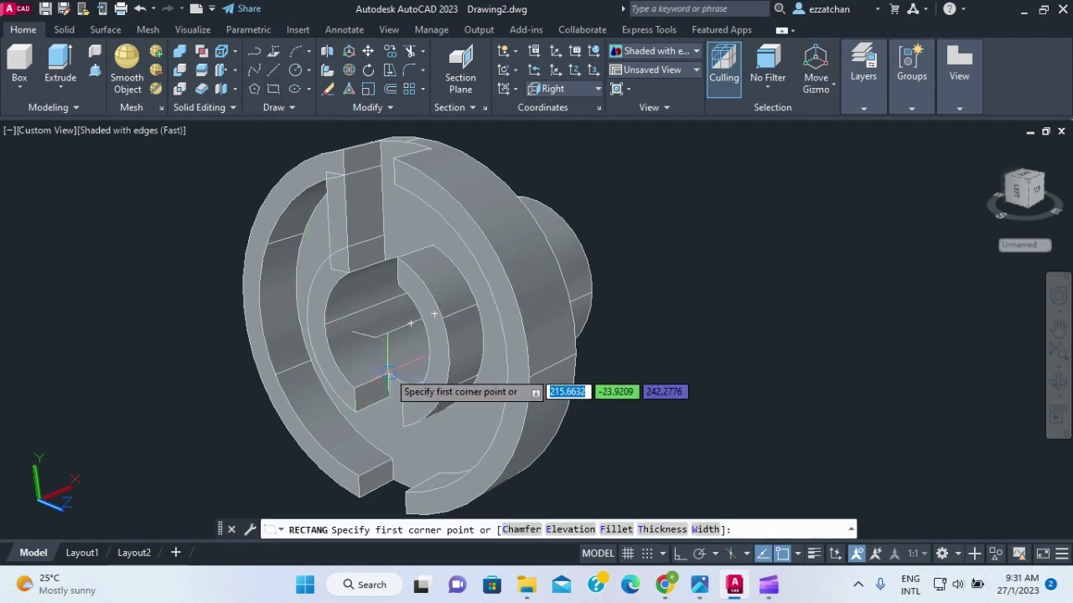
{"action": "left_click", "coordinate": [388, 373]}
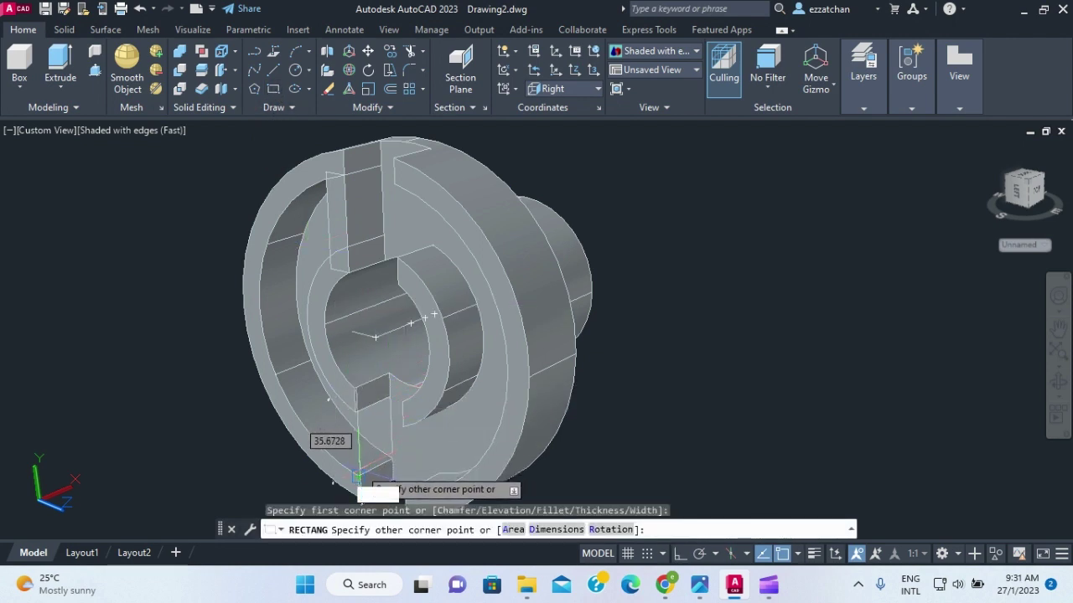
{"action": "left_click", "coordinate": [359, 474]}
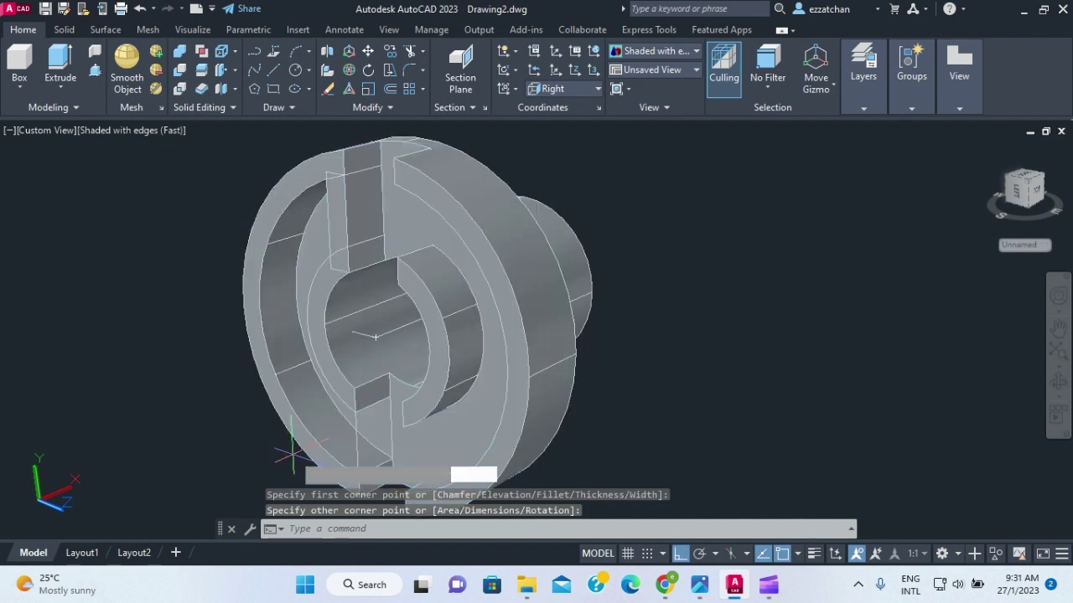
{"action": "key", "text": "Return"}
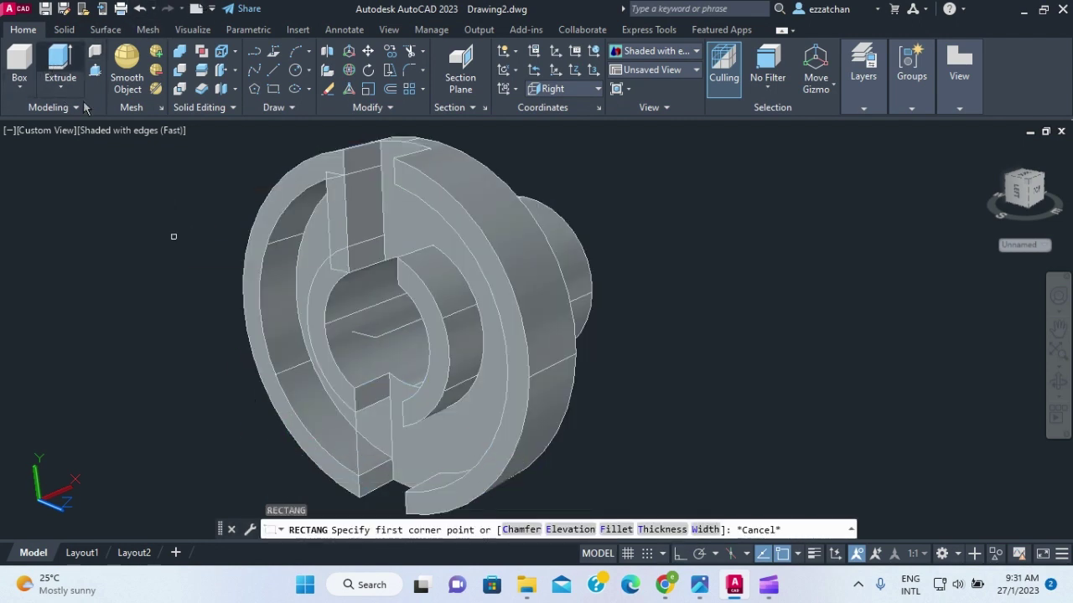
Extrude the lower slot rectangle 9.5 outward from the slot into the groove between hub and rim
{"action": "left_click", "coordinate": [60, 63]}
{"action": "left_click", "coordinate": [359, 444]}
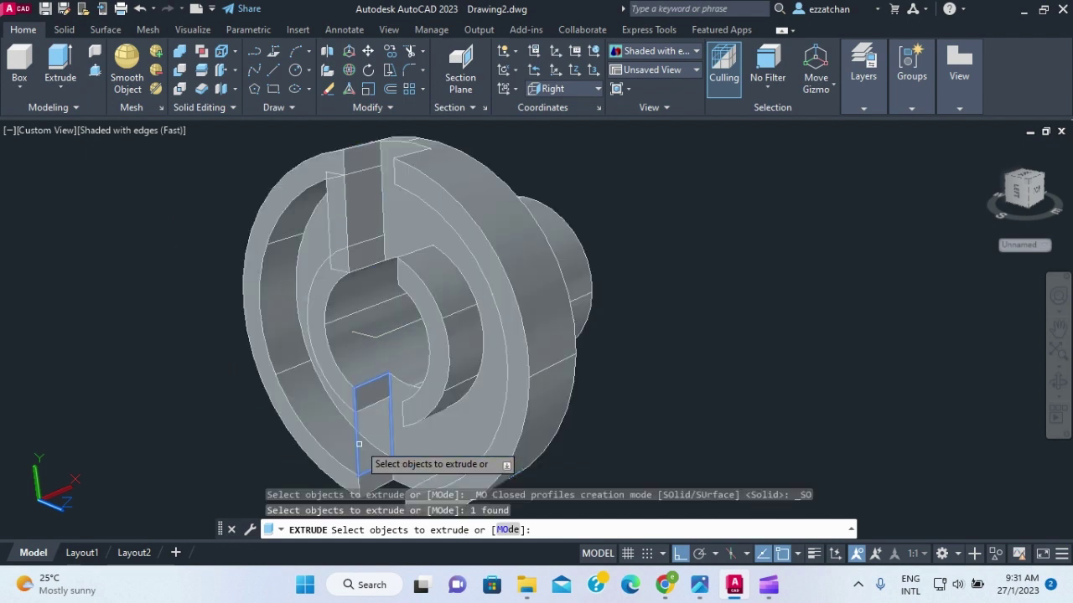
{"action": "key", "text": "Return"}
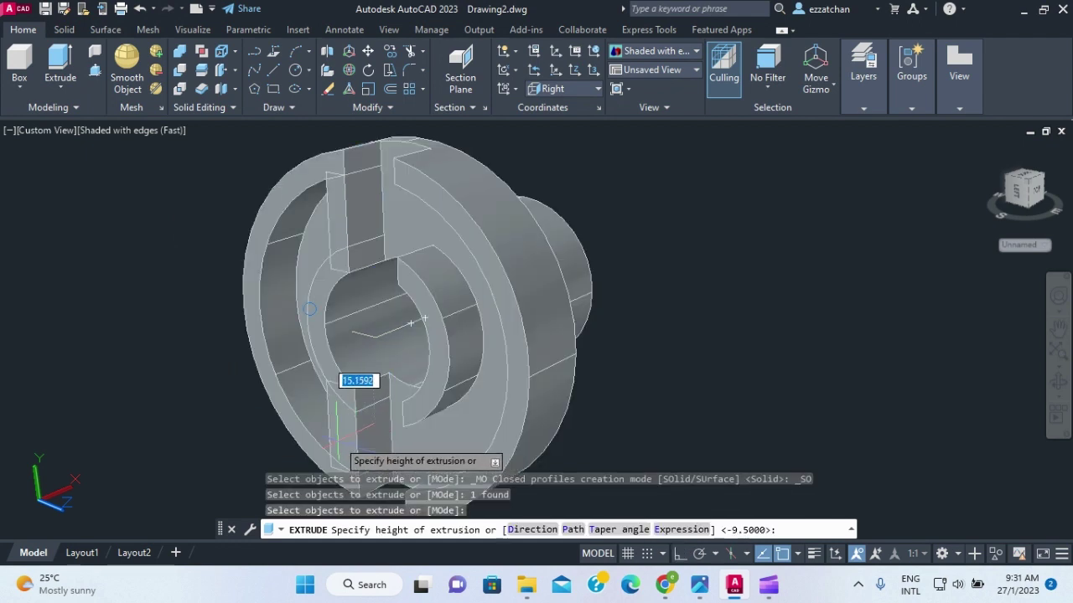
{"action": "type", "text": "9."}
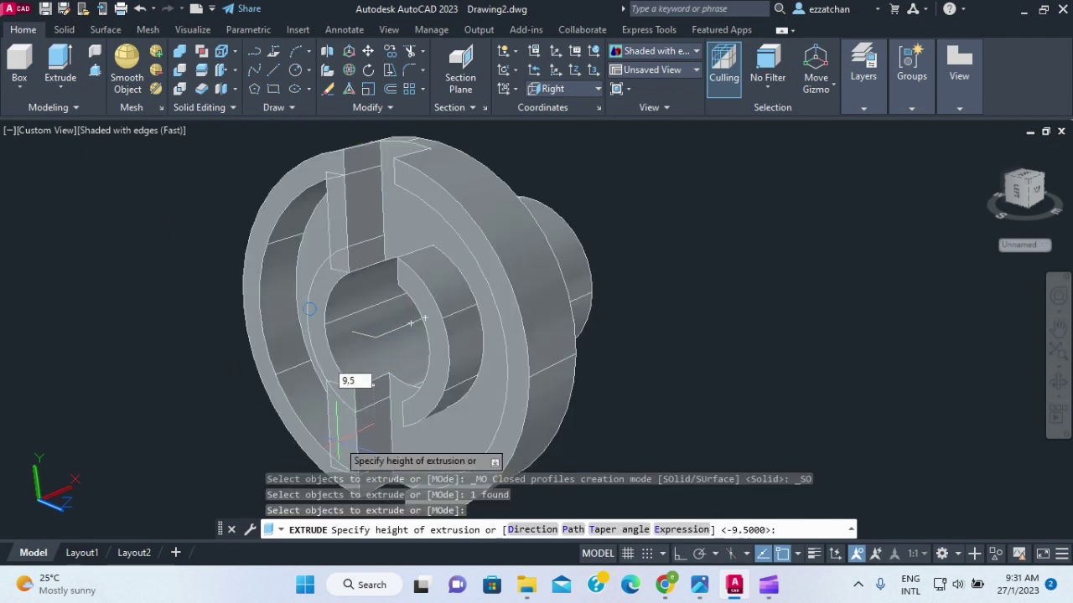
{"action": "type", "text": "5"}
{"action": "key", "text": "Return"}
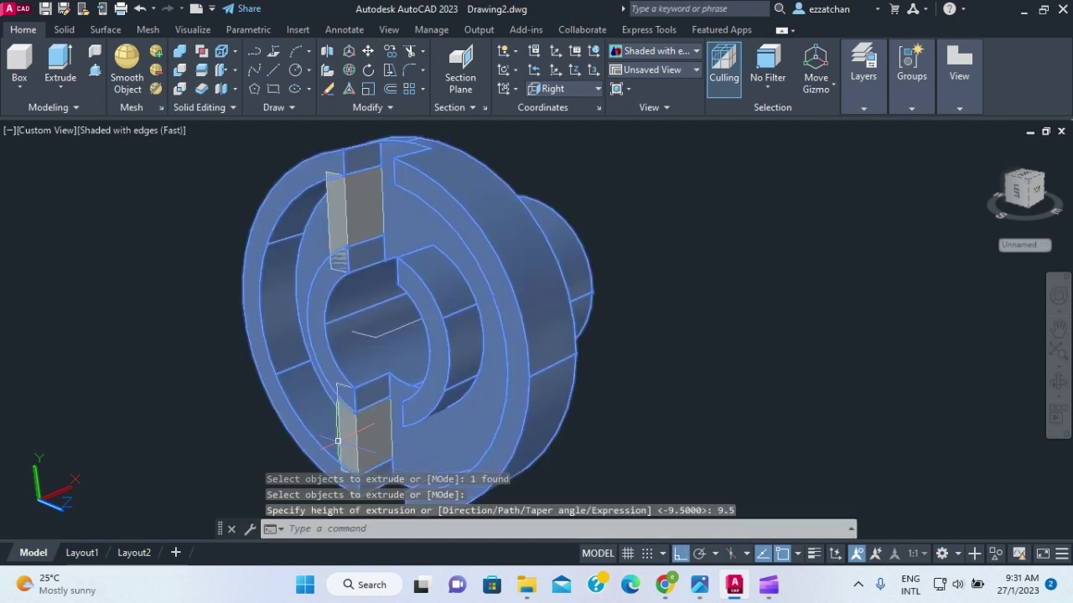
{"action": "key", "text": "Escape"}
{"action": "key", "text": "Escape"}
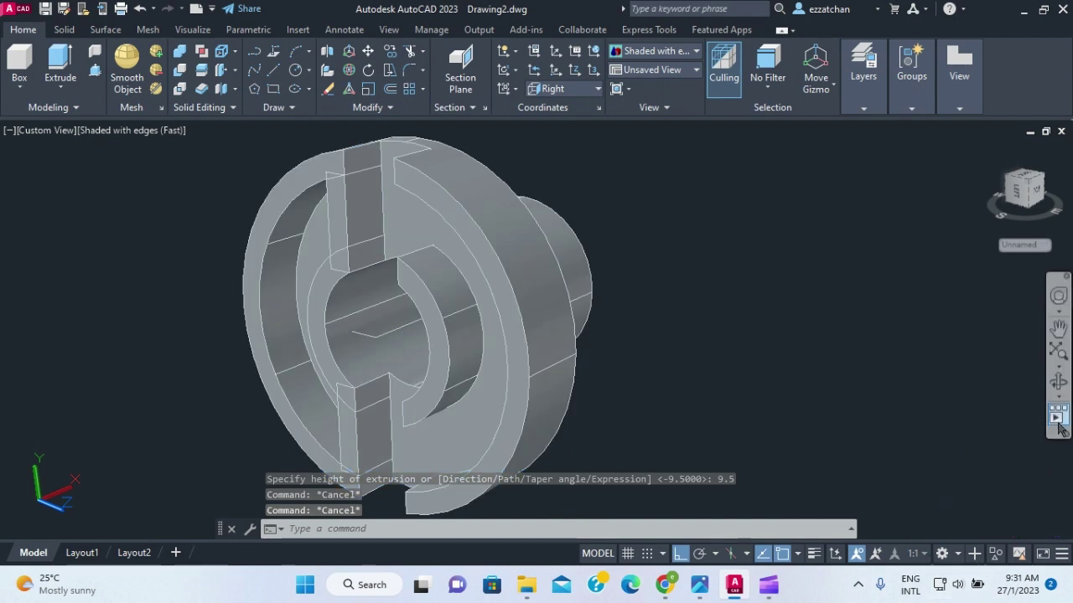
Set the UCS and the preset view to Left for working on the slot's opposite side plane
{"action": "left_click", "coordinate": [1060, 387]}
{"action": "left_click_drag", "start_coordinate": [701, 433], "coordinate": [804, 421]}
{"action": "key", "text": "Escape"}
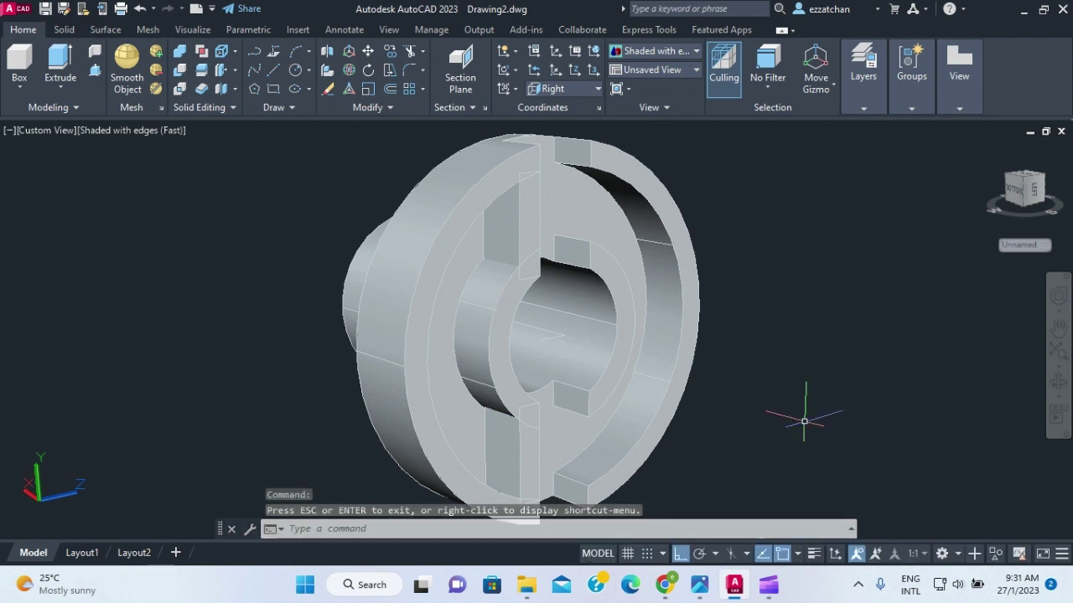
{"action": "left_click", "coordinate": [566, 90]}
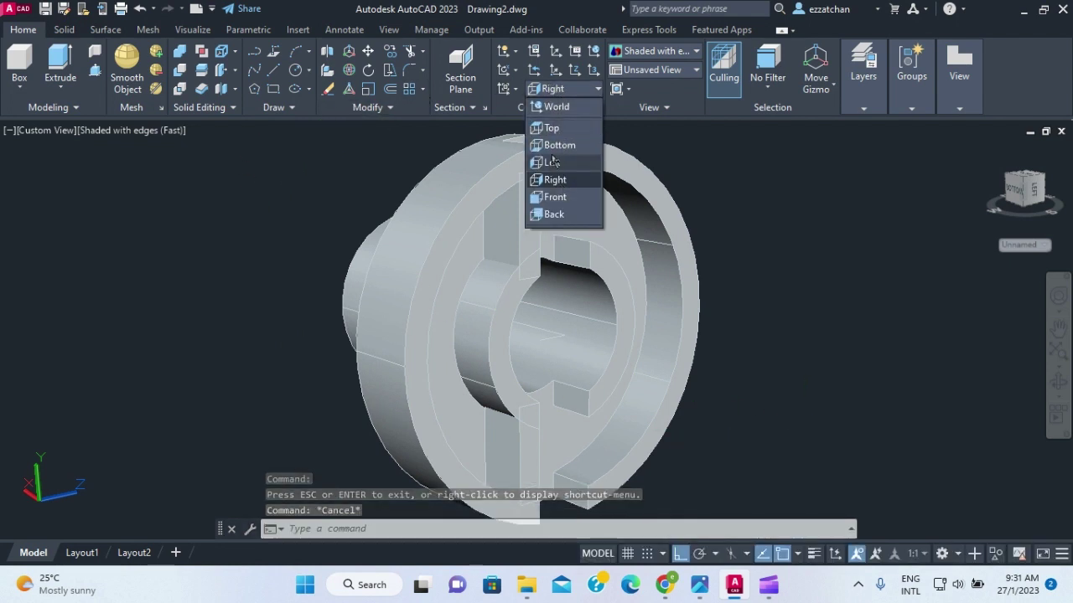
{"action": "left_click", "coordinate": [553, 163]}
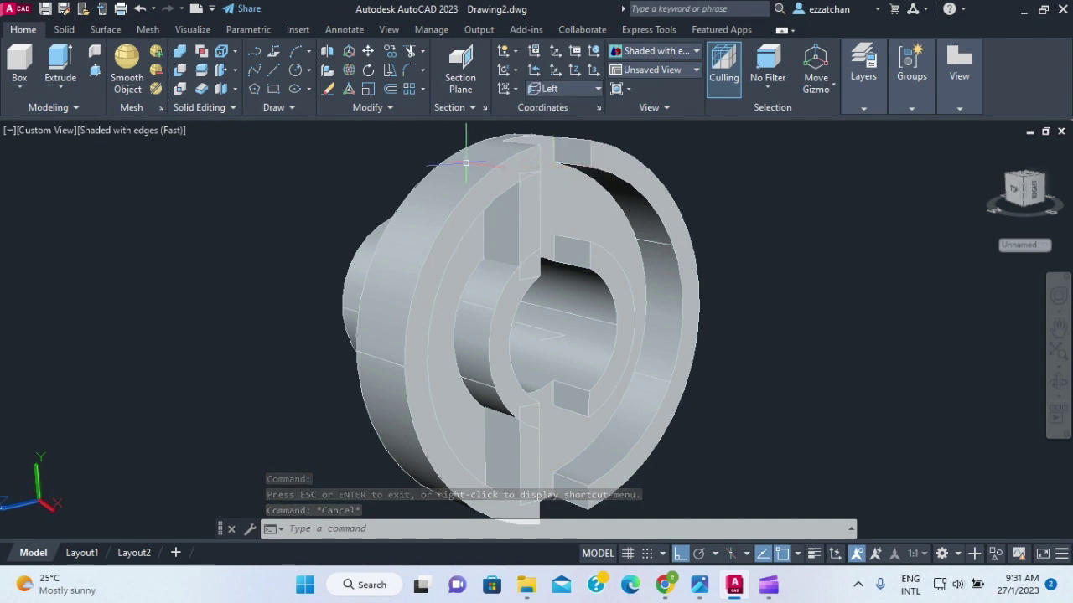
{"action": "left_click", "coordinate": [34, 131]}
{"action": "left_click", "coordinate": [72, 205]}
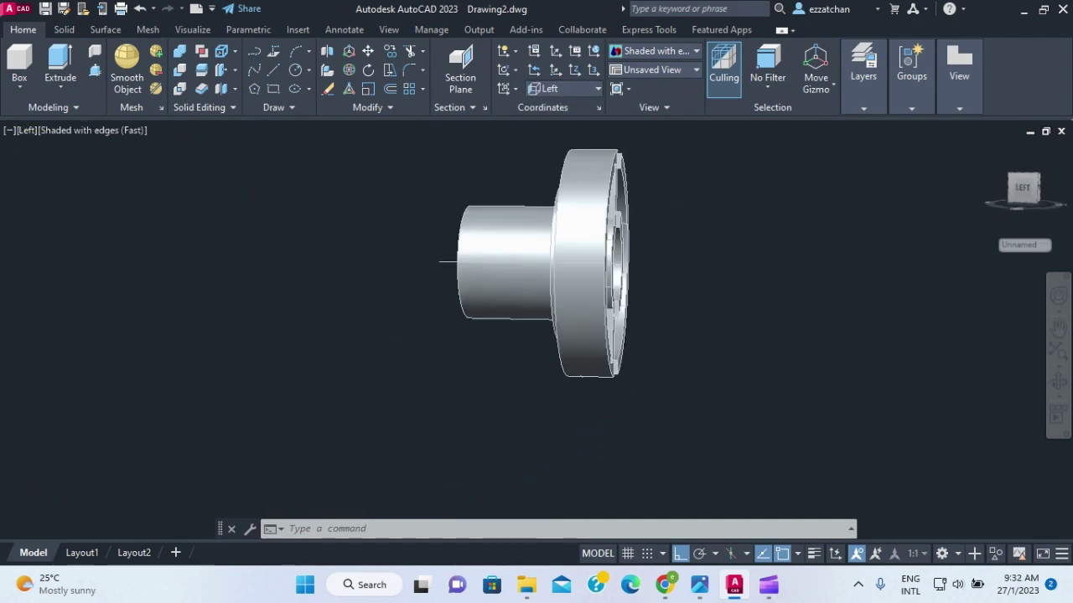
{"action": "left_click", "coordinate": [1059, 381]}
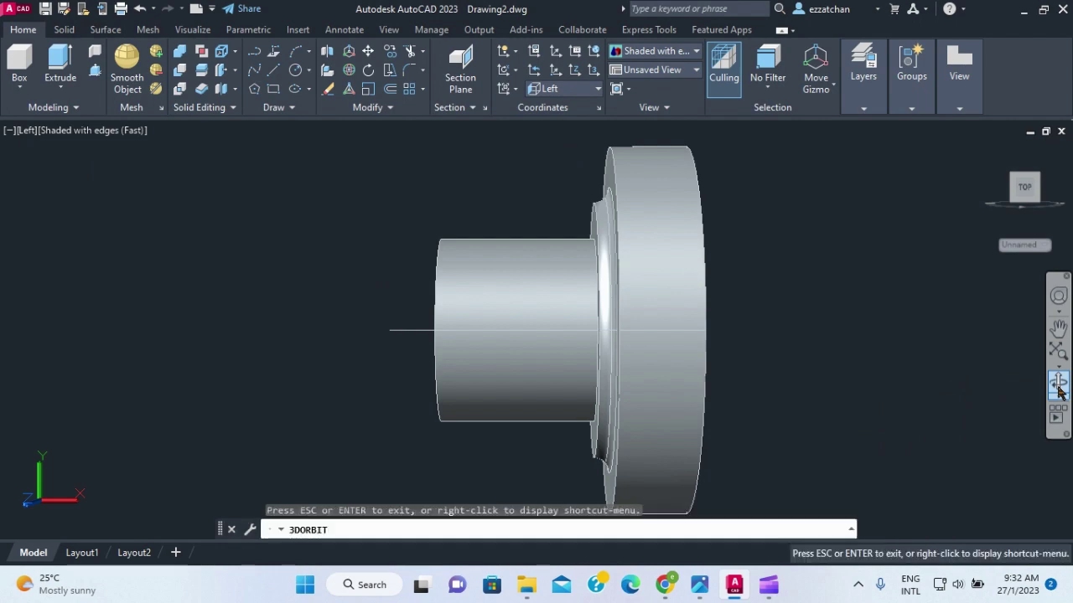
{"action": "left_click_drag", "start_coordinate": [941, 411], "coordinate": [855, 404]}
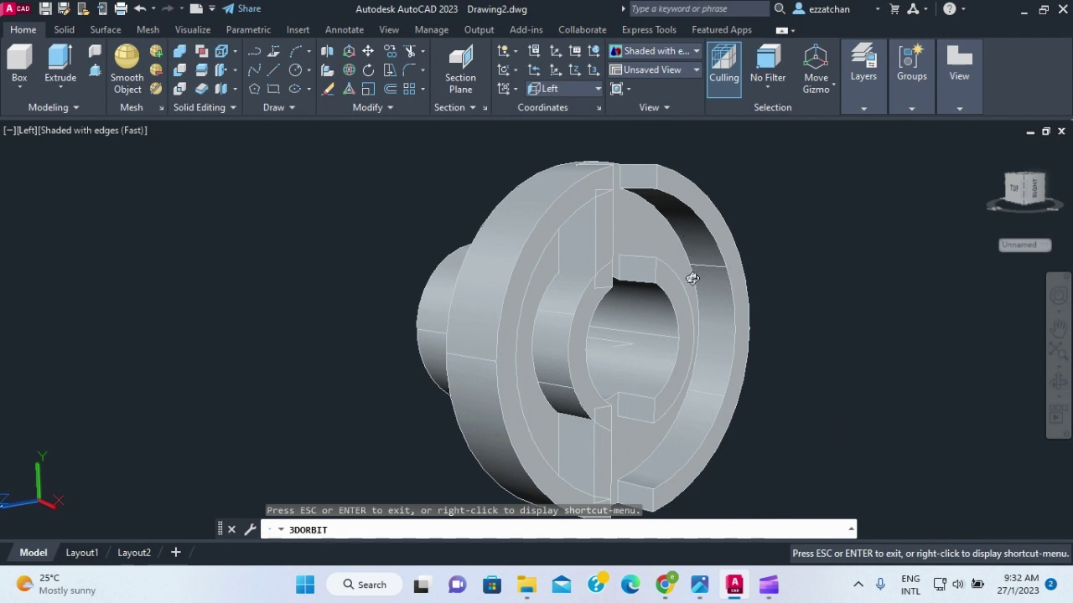
{"action": "key", "text": "Escape"}
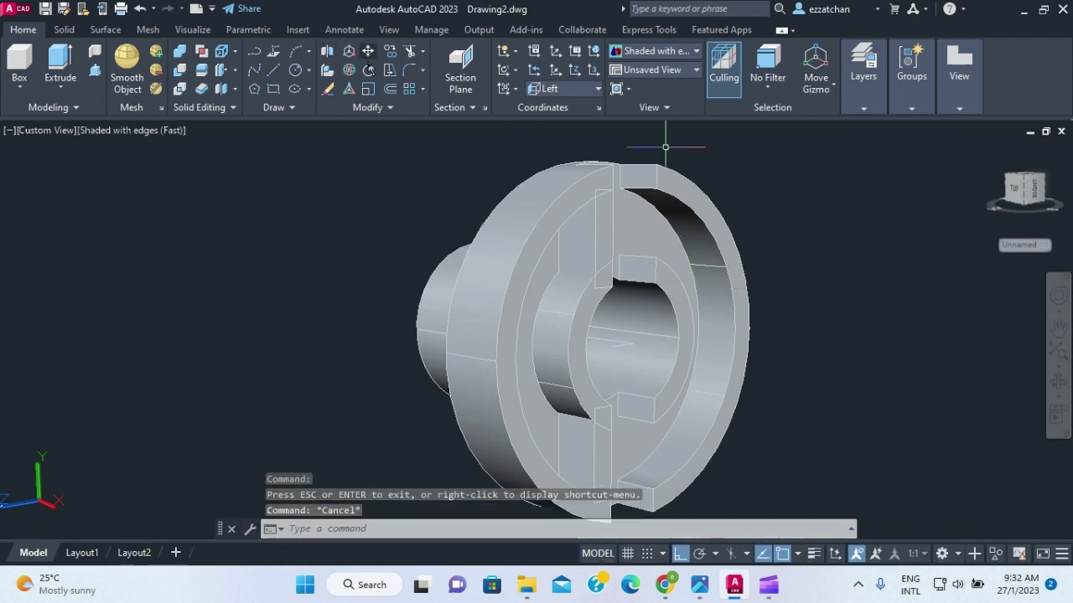
Draw a rectangle on the upper slot's opposite side plane from the rim's inner back corner to the hub's lower front corner
{"action": "left_click", "coordinate": [273, 90]}
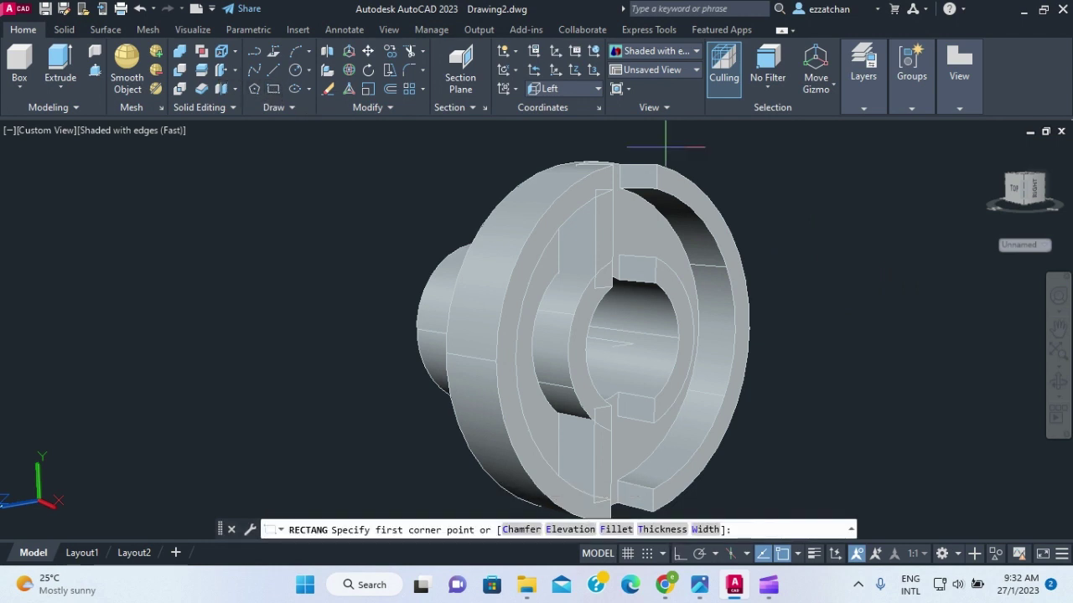
{"action": "left_click", "coordinate": [617, 189]}
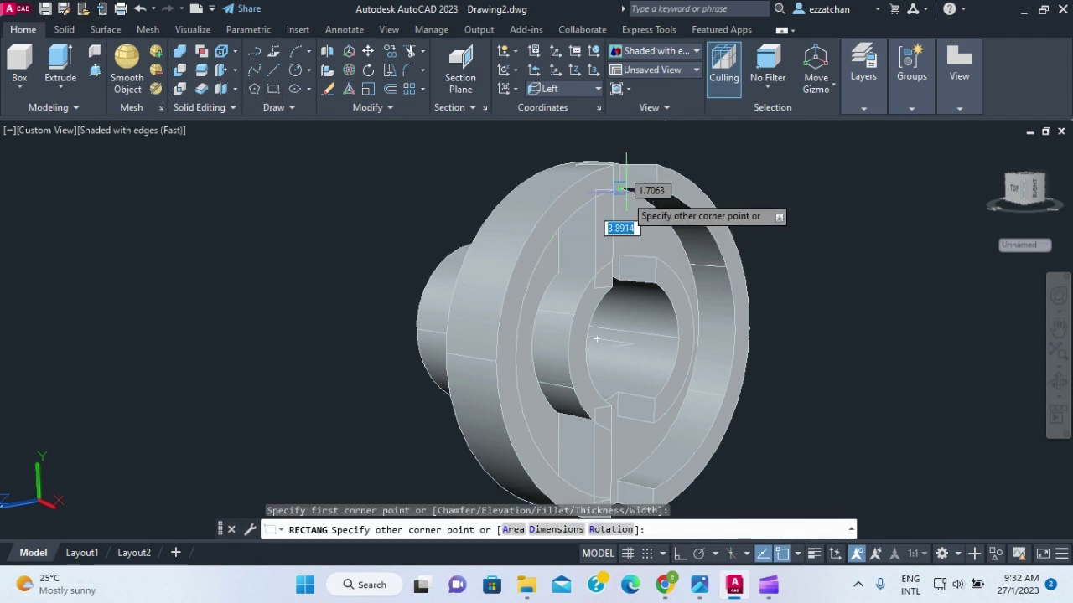
{"action": "left_click", "coordinate": [655, 282]}
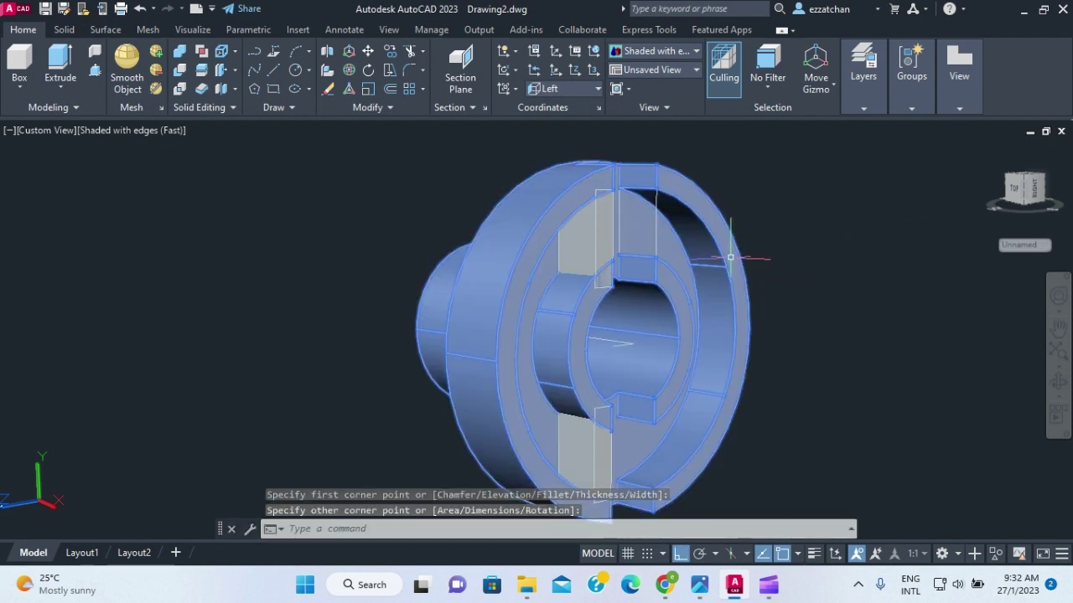
{"action": "key", "text": "Return"}
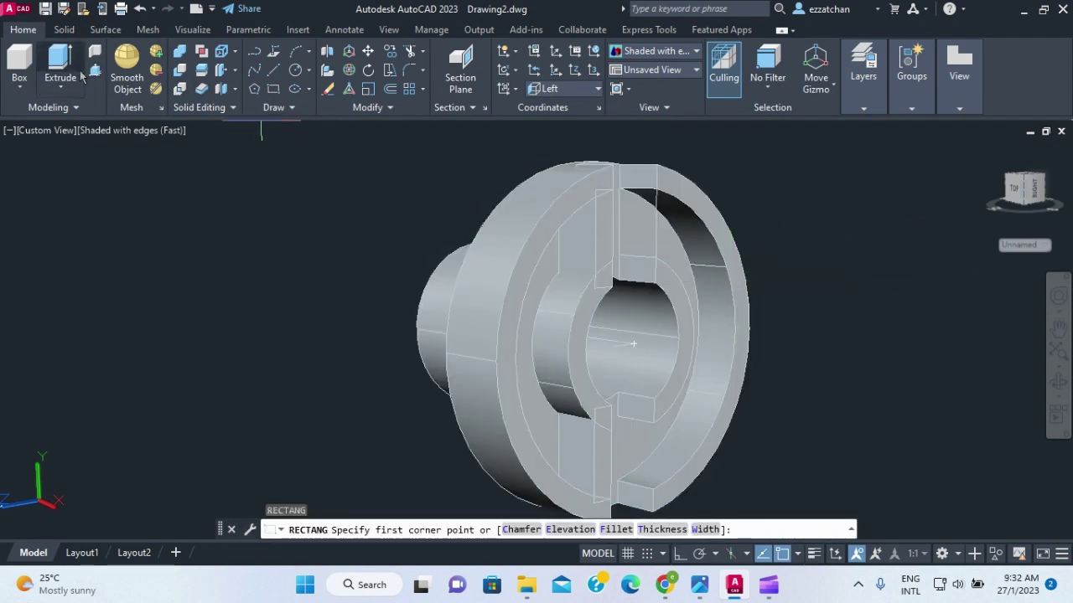
Extrude the upper rectangle on the opposite side 9.5 away from the slot into the groove
{"action": "left_click", "coordinate": [61, 60]}
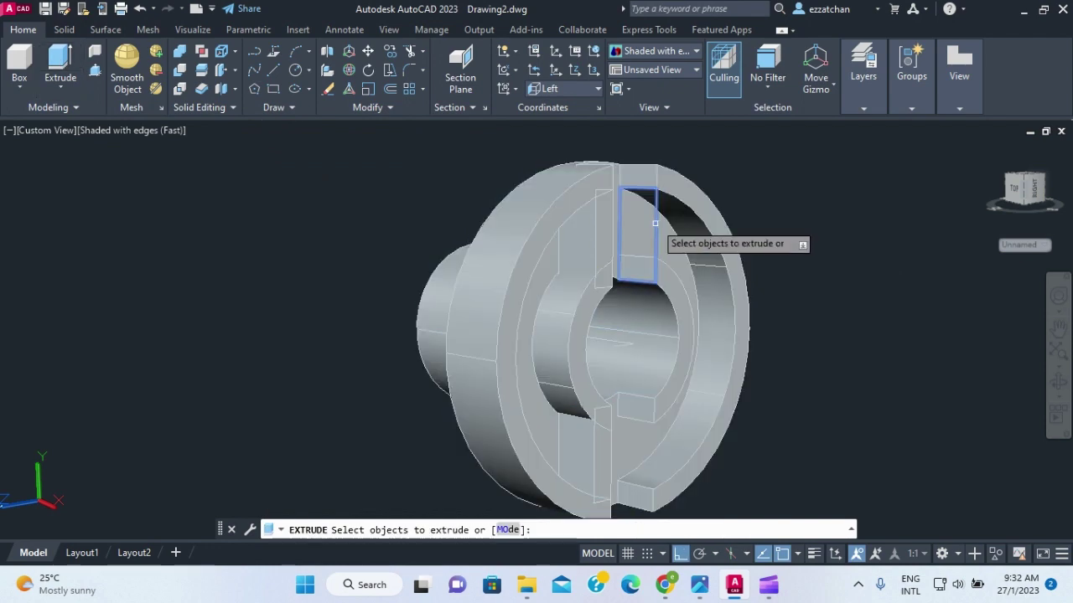
{"action": "left_click", "coordinate": [653, 225]}
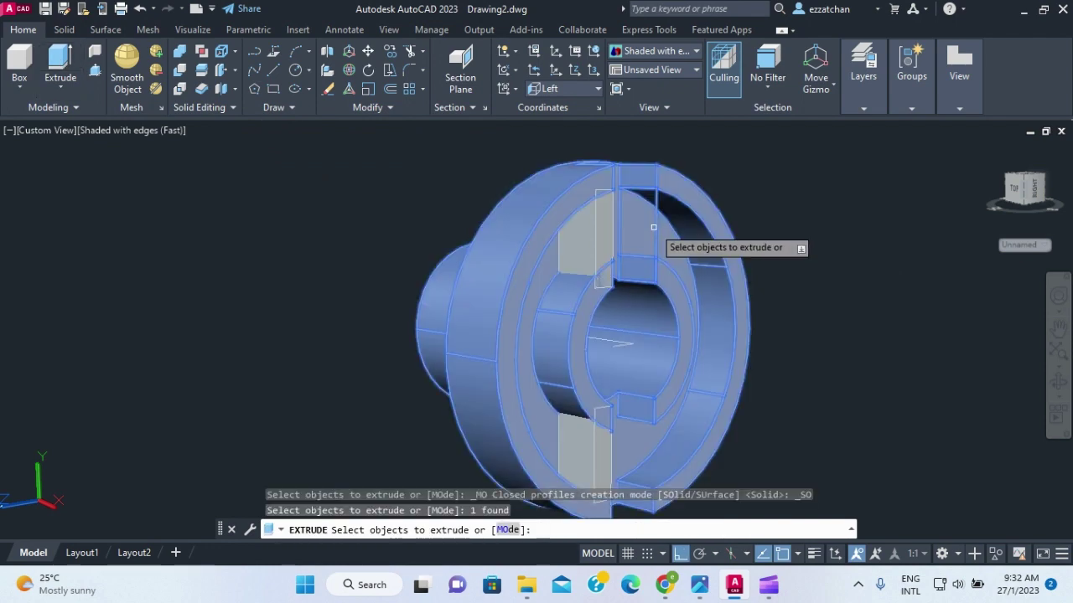
{"action": "key", "text": "Return"}
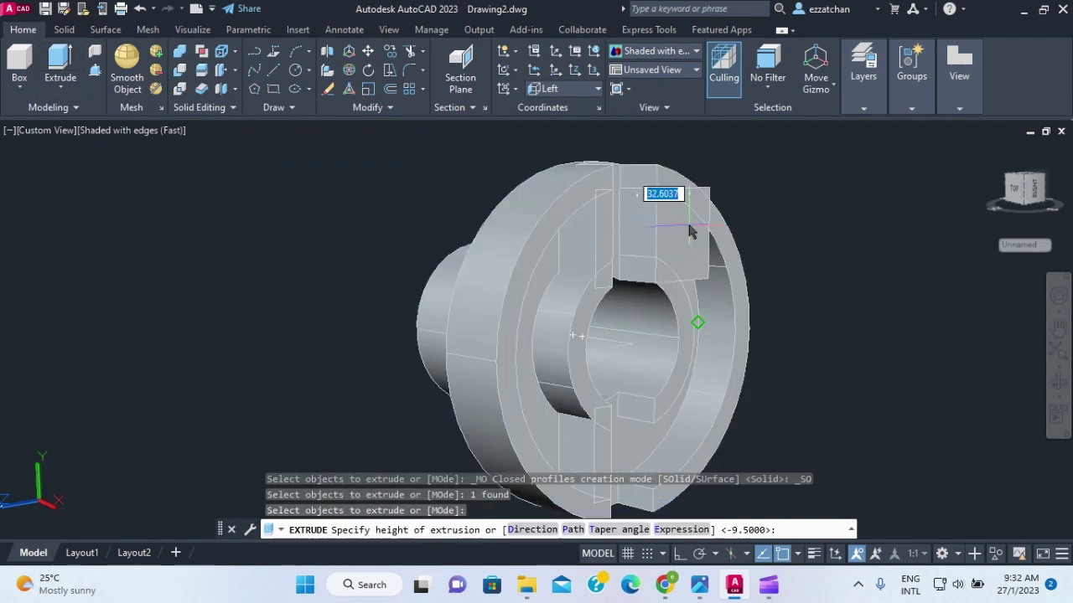
{"action": "type", "text": "9.5"}
{"action": "key", "text": "Return"}
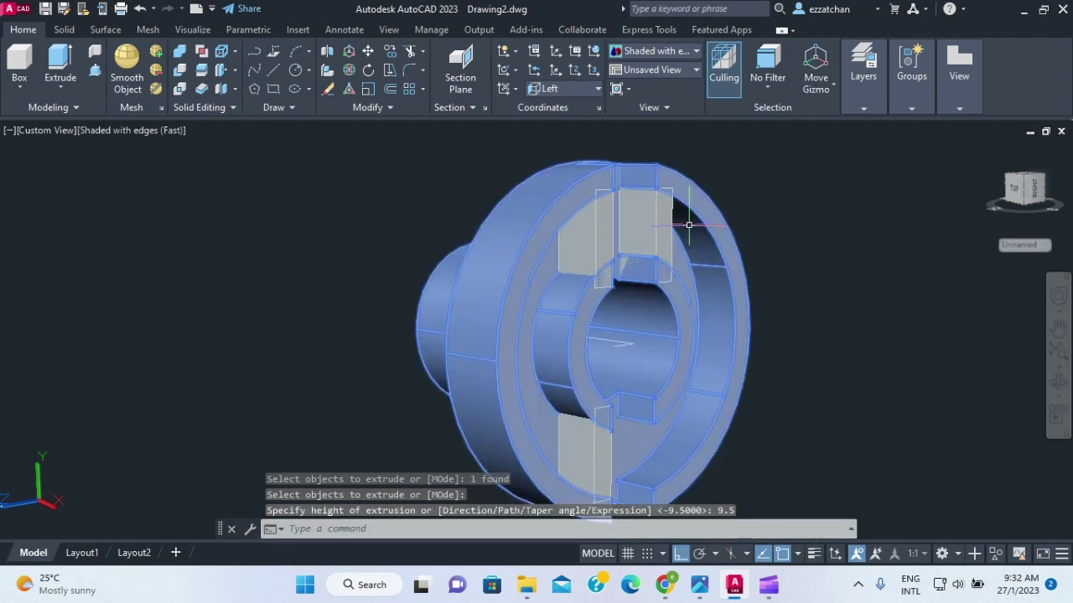
{"action": "key", "text": "Return"}
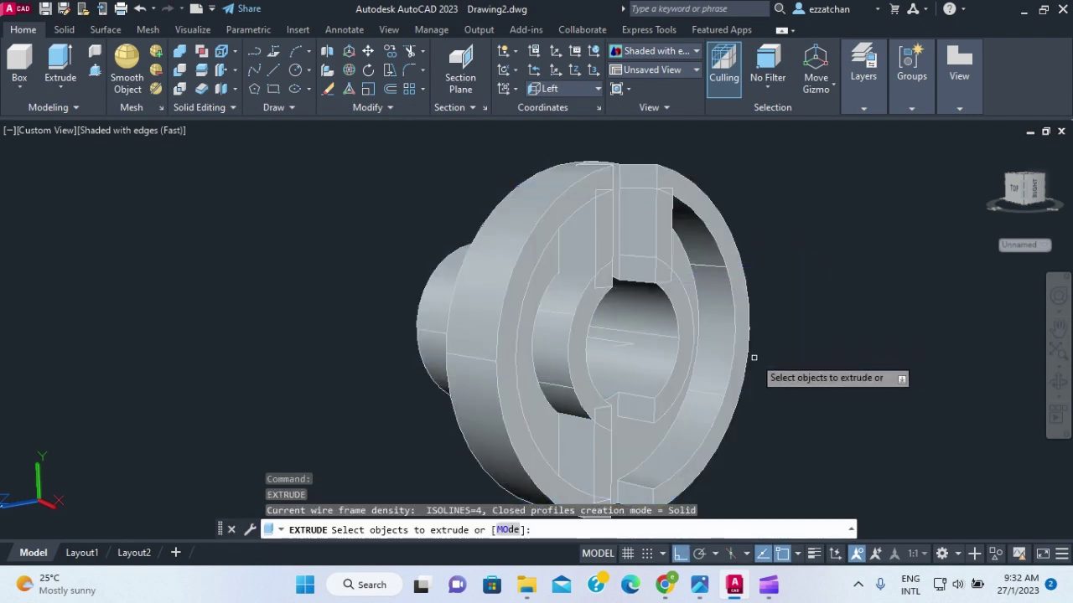
Draw a rectangle on the lower slot's opposite side plane from the hub's corner to the rim's inner front corner
{"action": "left_click", "coordinate": [274, 90]}
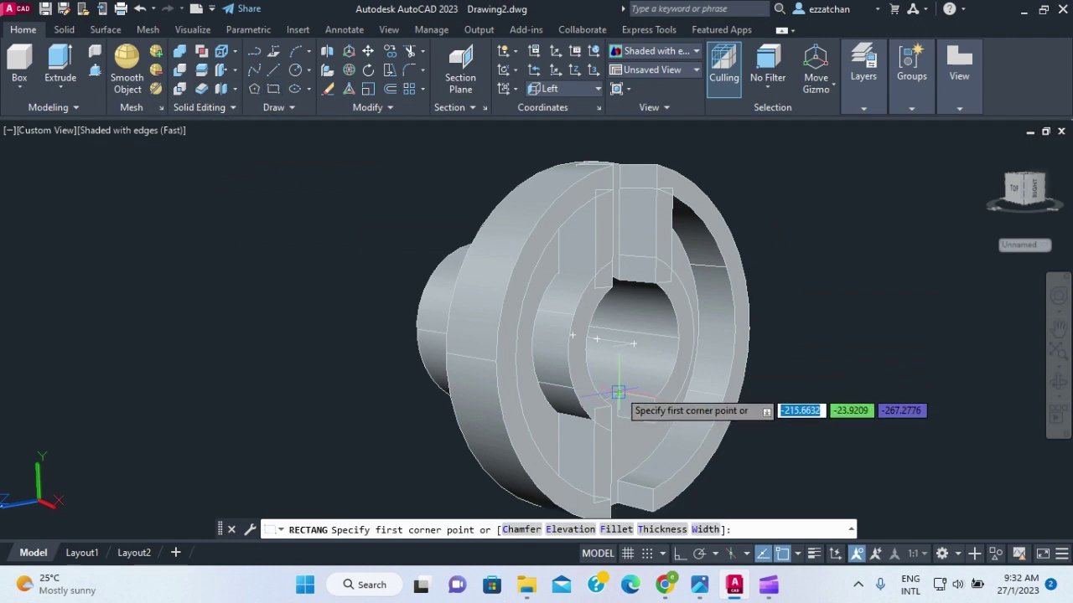
{"action": "left_click", "coordinate": [632, 415]}
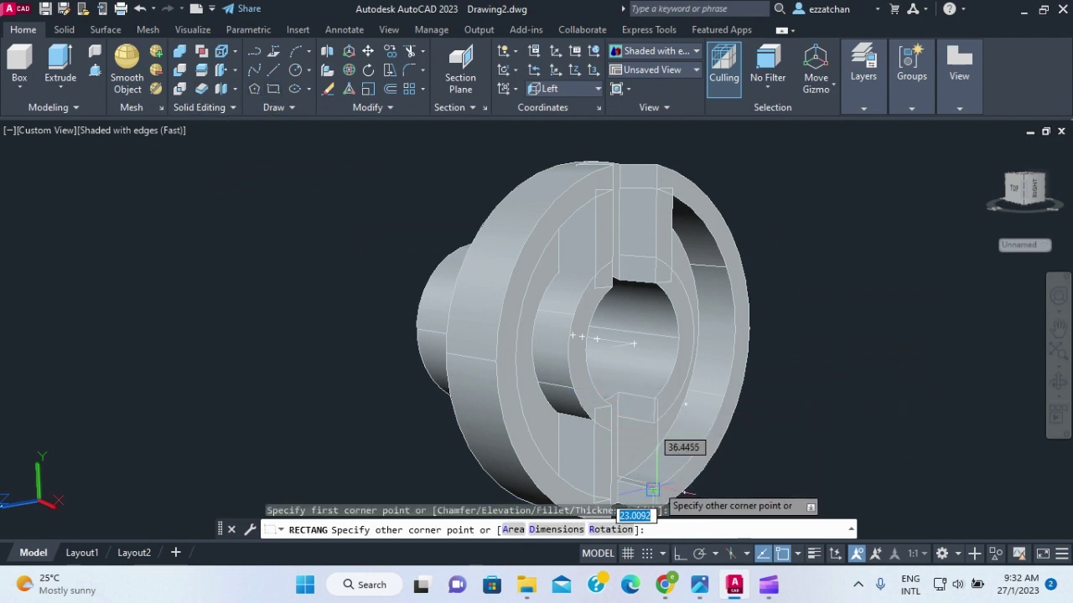
{"action": "left_click", "coordinate": [652, 490]}
{"action": "key", "text": "Return"}
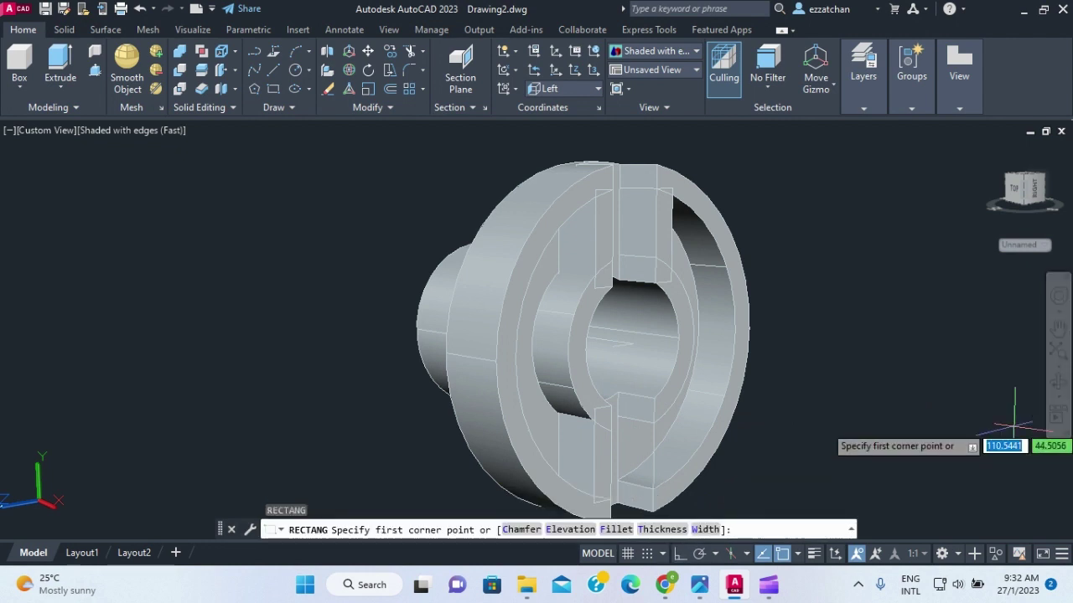
Extrude the lower rectangle on the slot's opposite side 9.5 away from the slot into the groove
{"action": "left_click", "coordinate": [62, 62]}
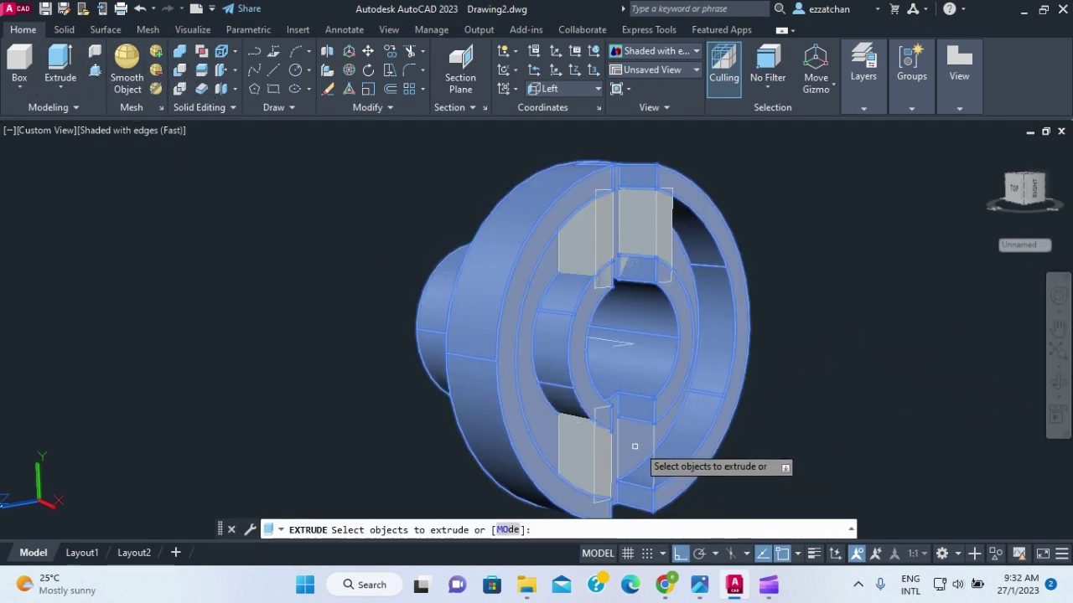
{"action": "left_click", "coordinate": [653, 447]}
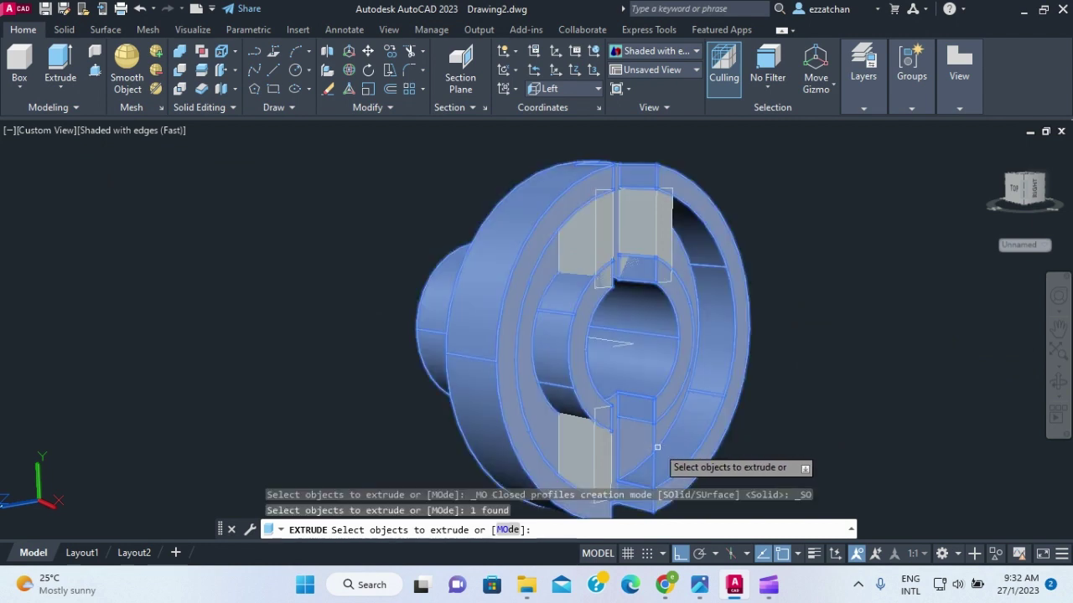
{"action": "key", "text": "Return"}
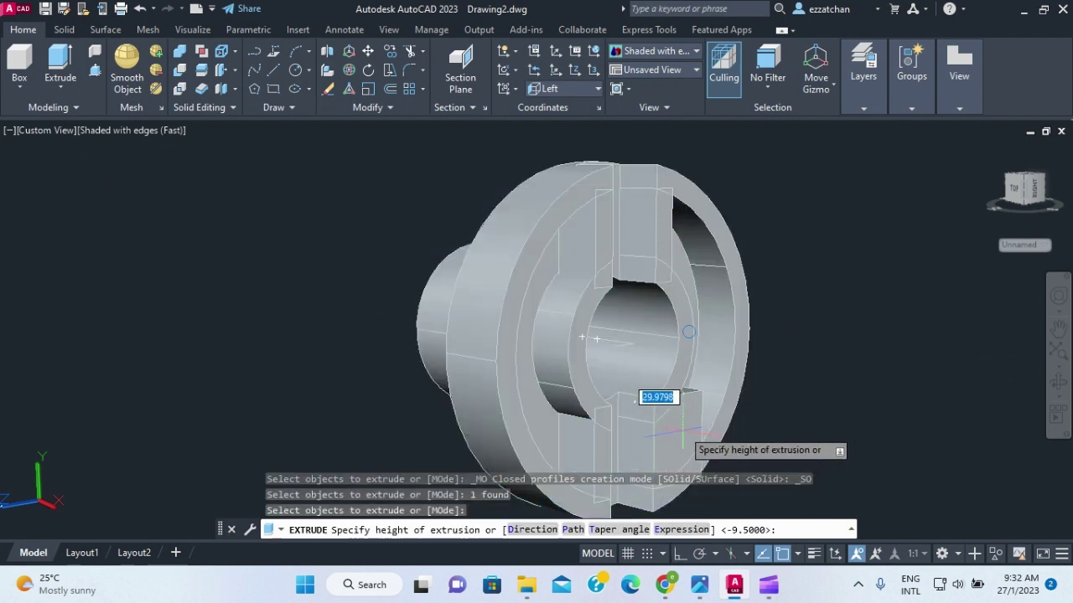
{"action": "type", "text": "9.5"}
{"action": "key", "text": "Return"}
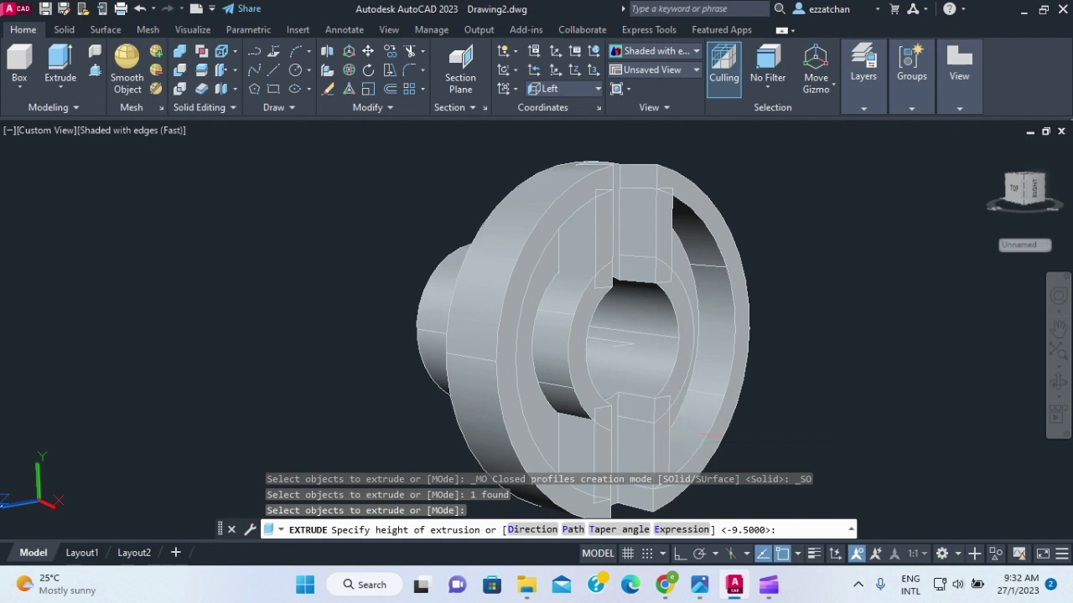
{"action": "key", "text": "Escape"}
{"action": "key", "text": "Escape"}
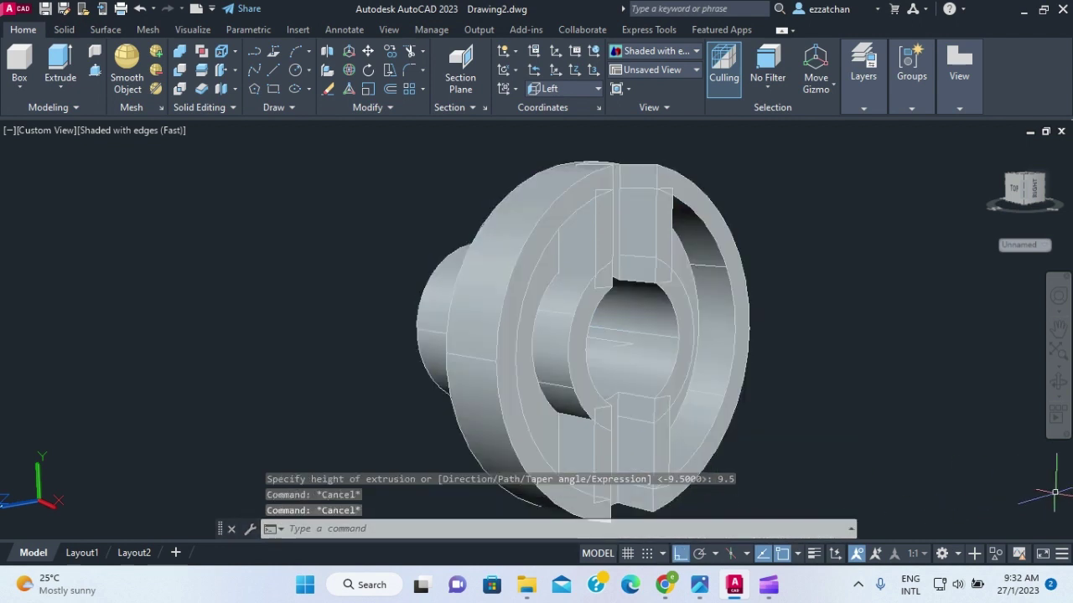
Switch to the SE Isometric view and union the main body with all the web solids
{"action": "left_click", "coordinate": [41, 131]}
{"action": "left_click", "coordinate": [75, 292]}
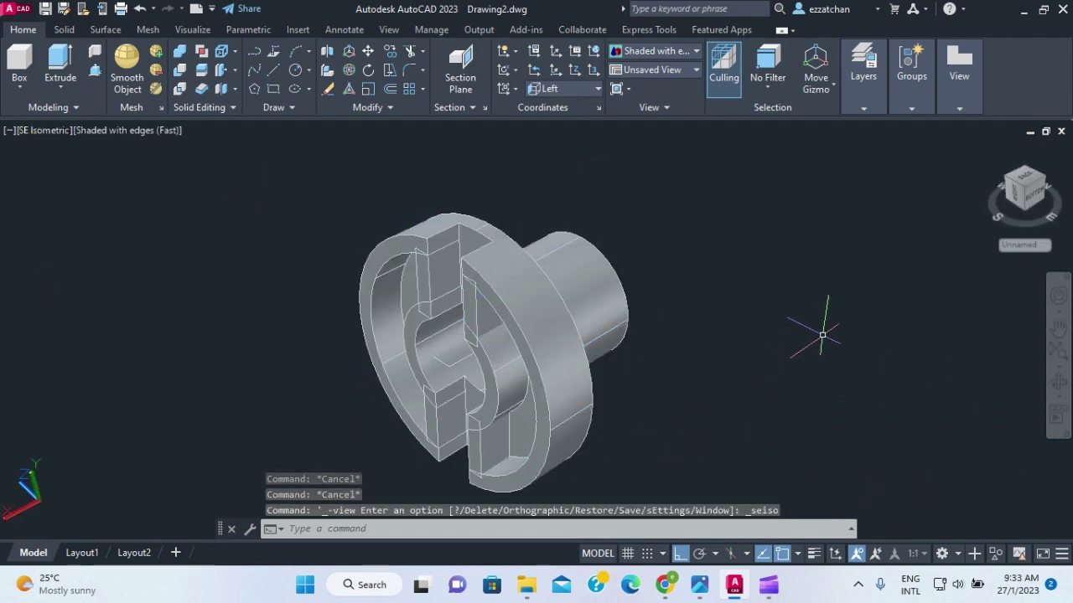
{"action": "type", "text": "UN"}
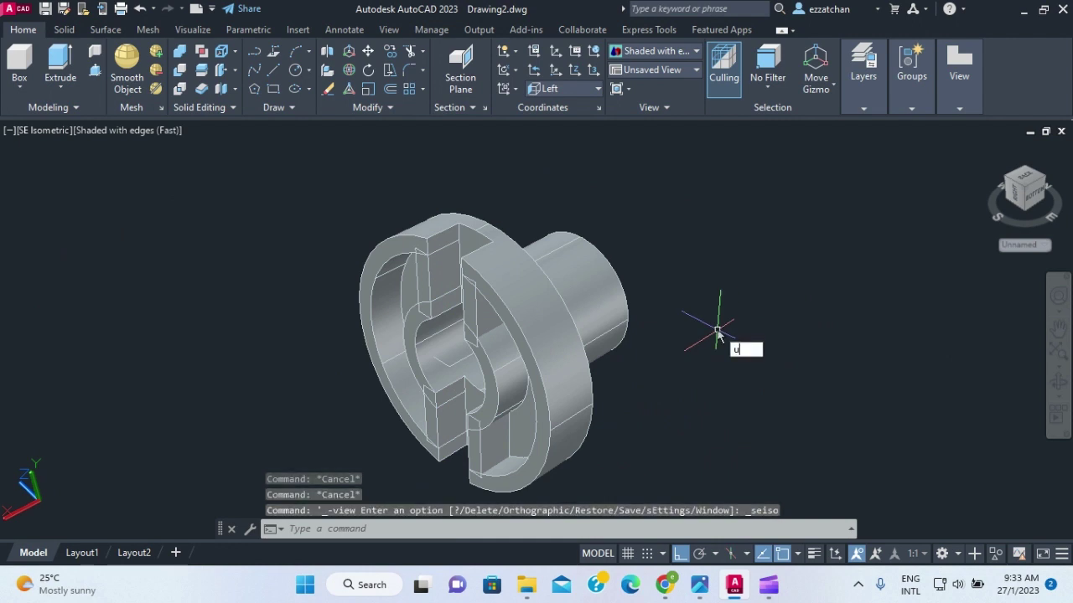
{"action": "type", "text": "ION"}
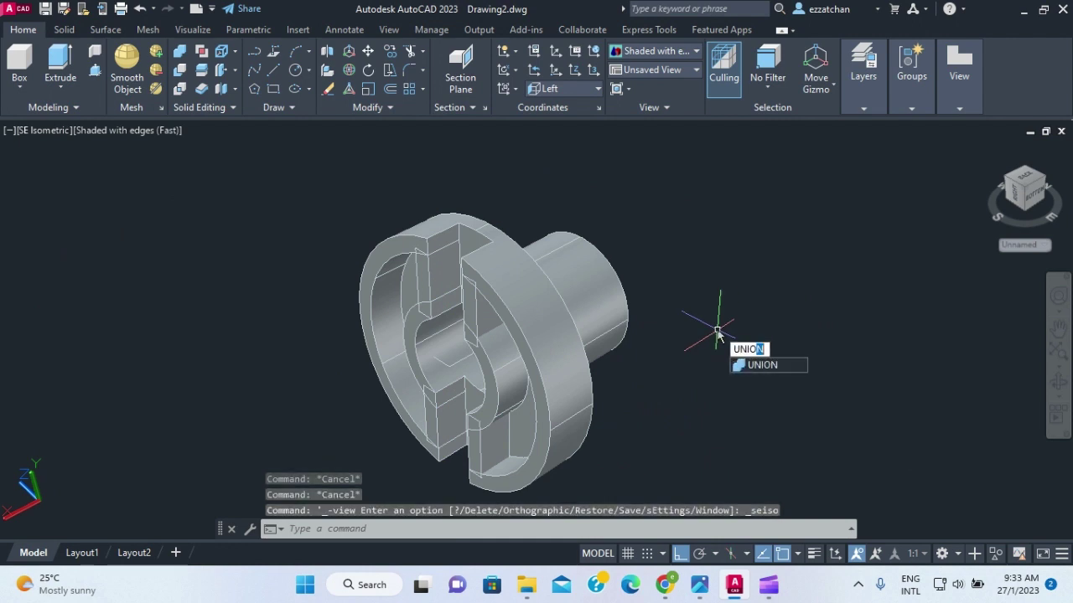
{"action": "left_click", "coordinate": [757, 366]}
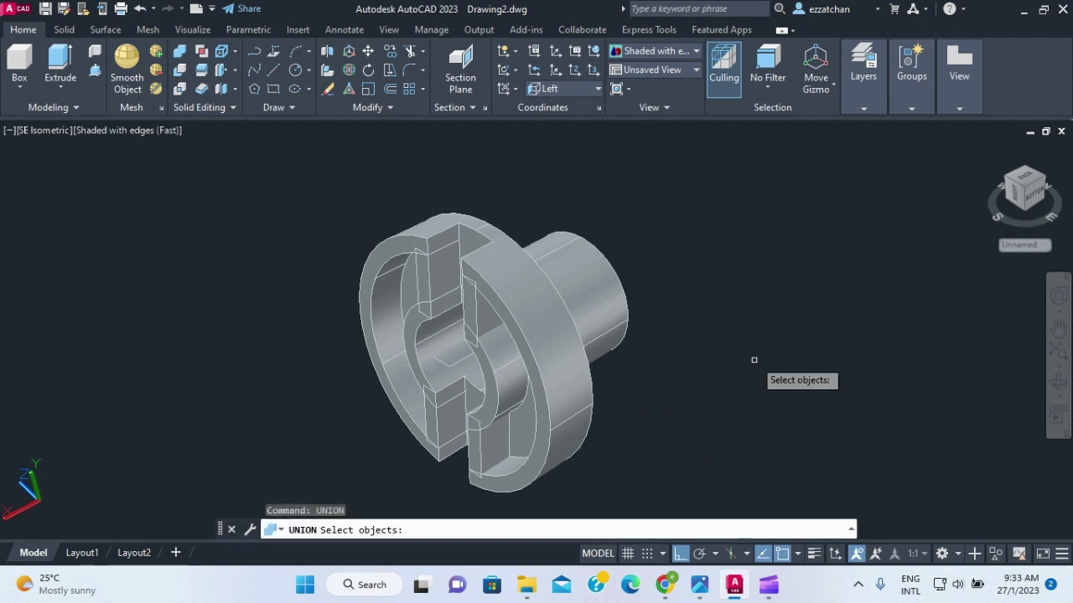
{"action": "left_click", "coordinate": [248, 141]}
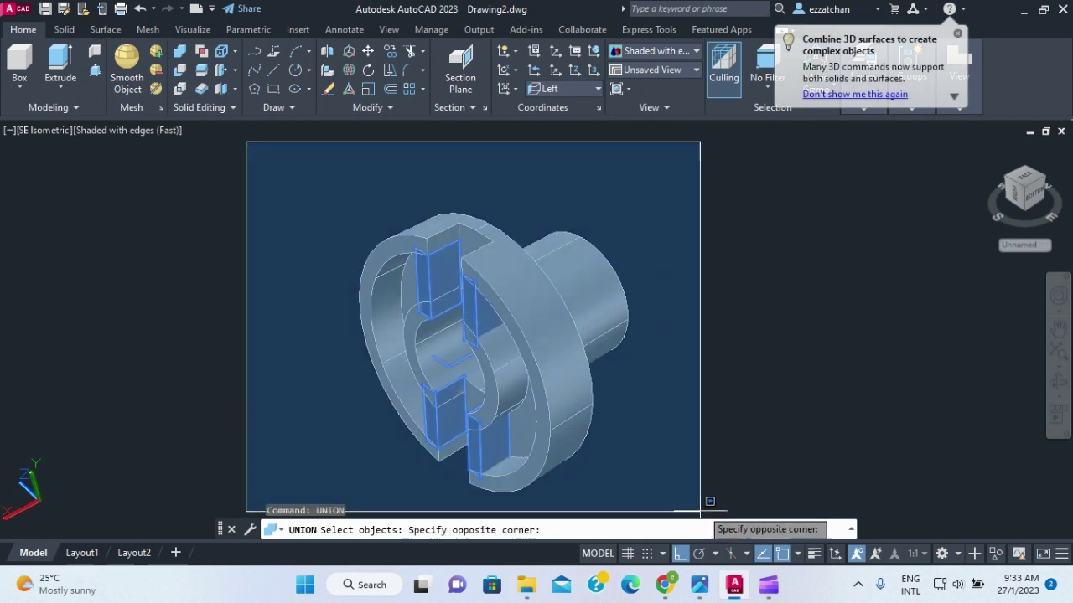
{"action": "left_click", "coordinate": [744, 510]}
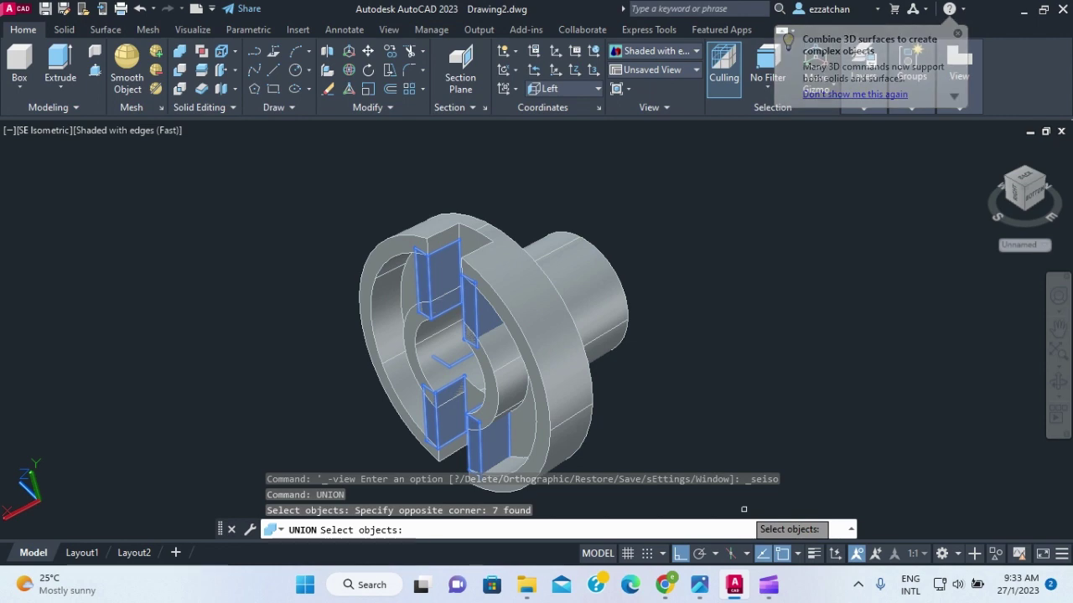
{"action": "left_click", "coordinate": [550, 361]}
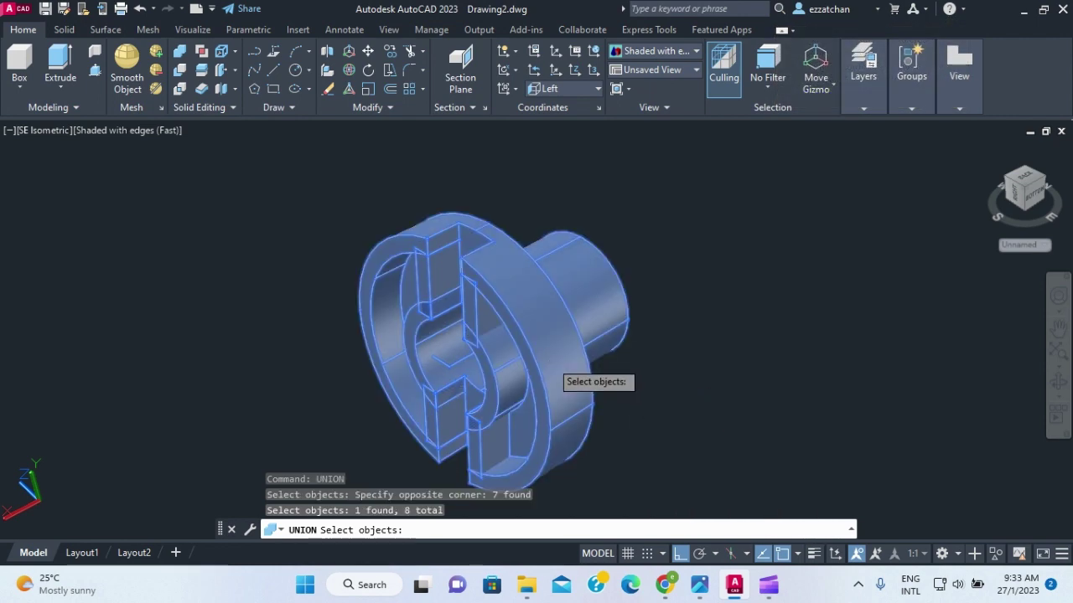
{"action": "key", "text": "Return"}
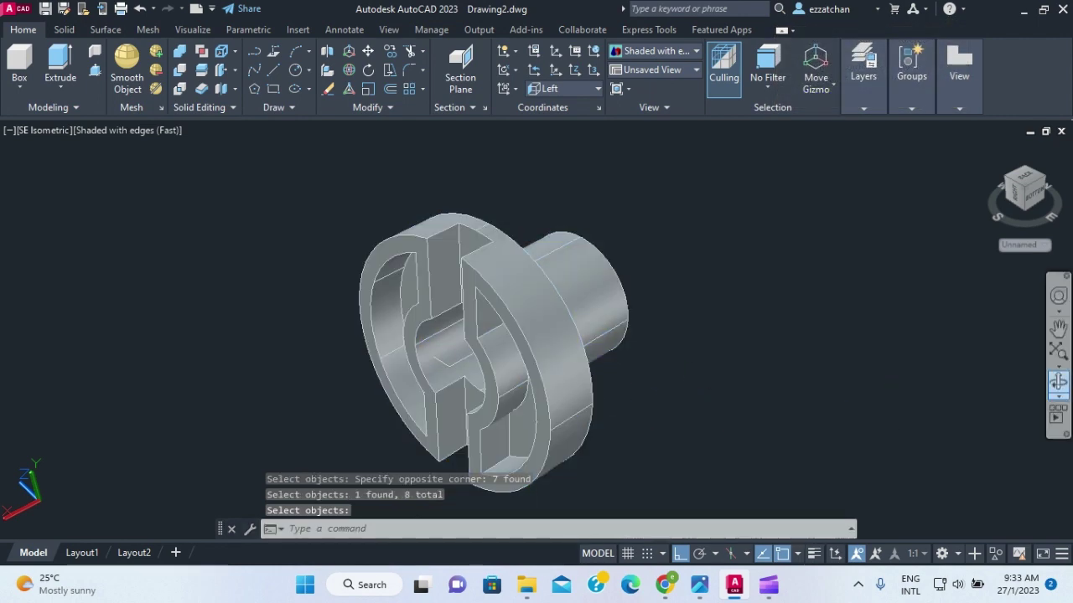
Inspect the united part from several angles and check the hole dimensions in the stock guide exercise 13 drawing
{"action": "left_click", "coordinate": [1057, 382]}
{"action": "left_click_drag", "start_coordinate": [963, 381], "coordinate": [913, 368]}
{"action": "key", "text": "Escape"}
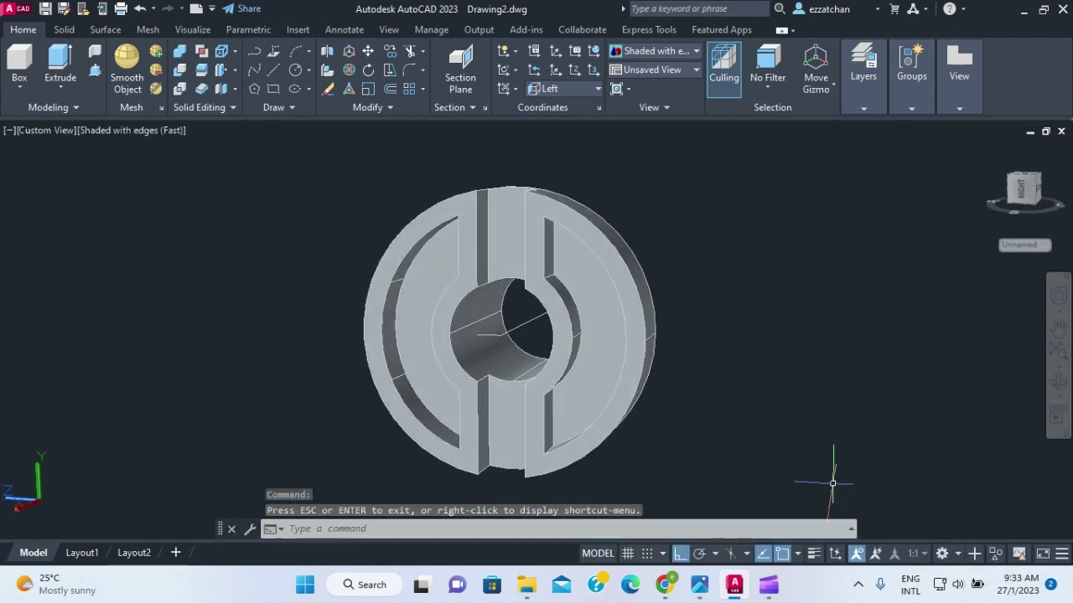
{"action": "left_click", "coordinate": [700, 586]}
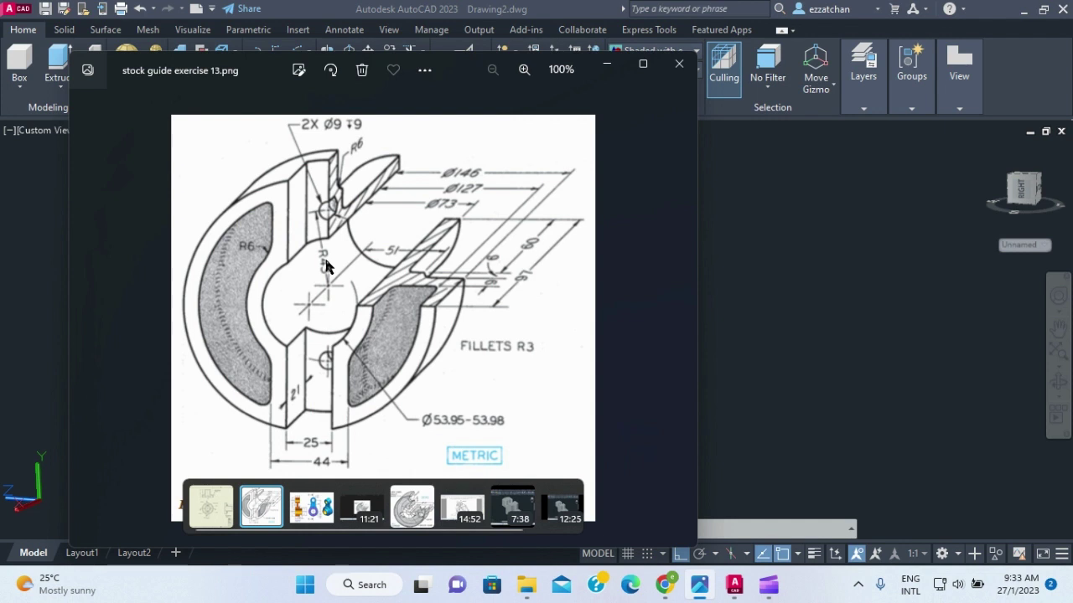
{"action": "left_click", "coordinate": [734, 588]}
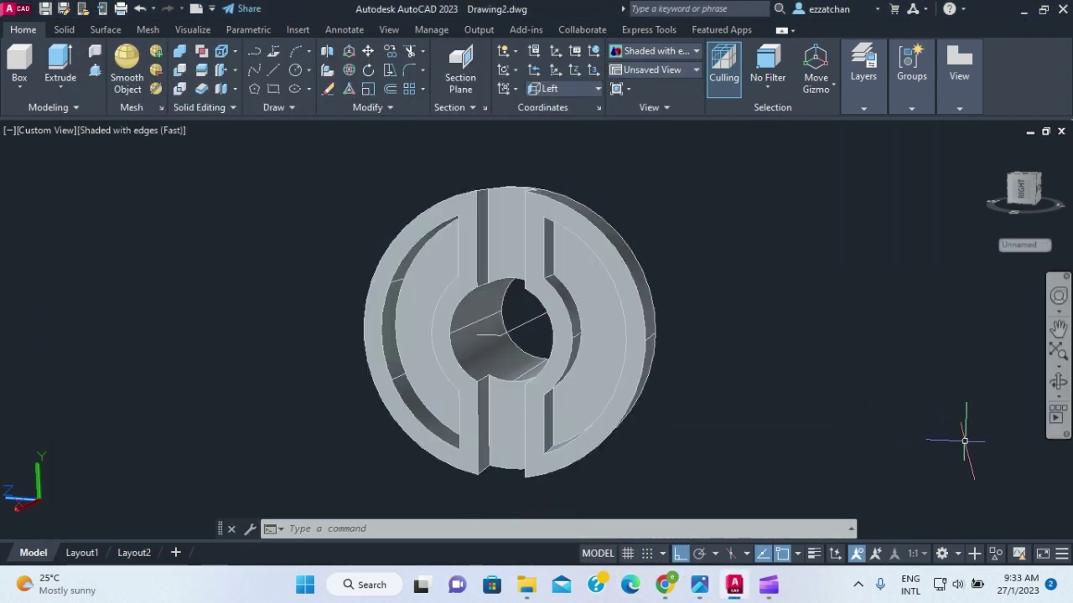
{"action": "left_click", "coordinate": [1058, 384]}
{"action": "left_click_drag", "start_coordinate": [938, 419], "coordinate": [870, 445]}
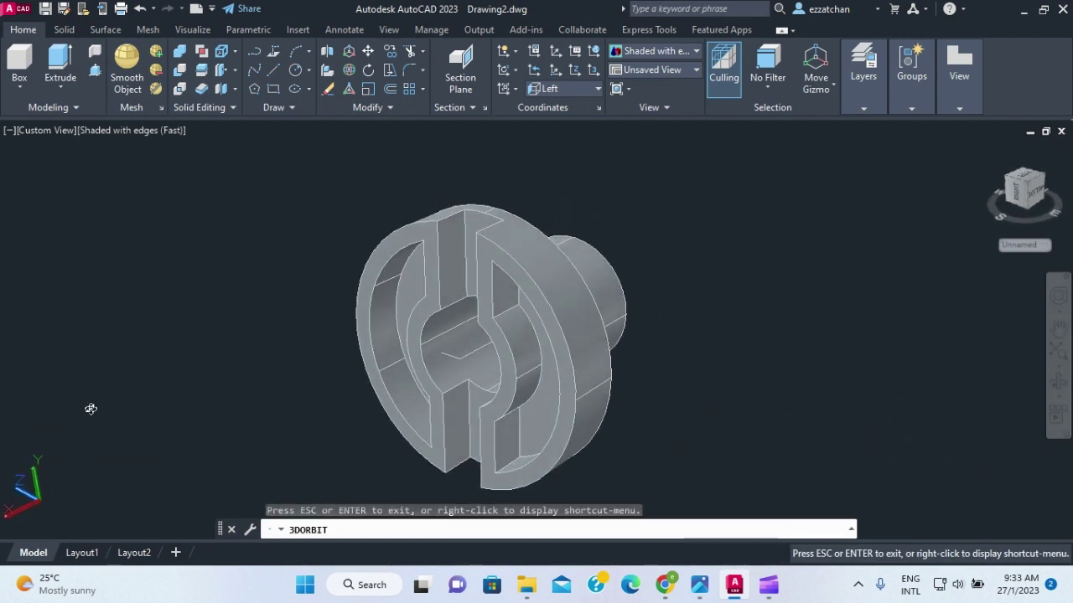
{"action": "key", "text": "Escape"}
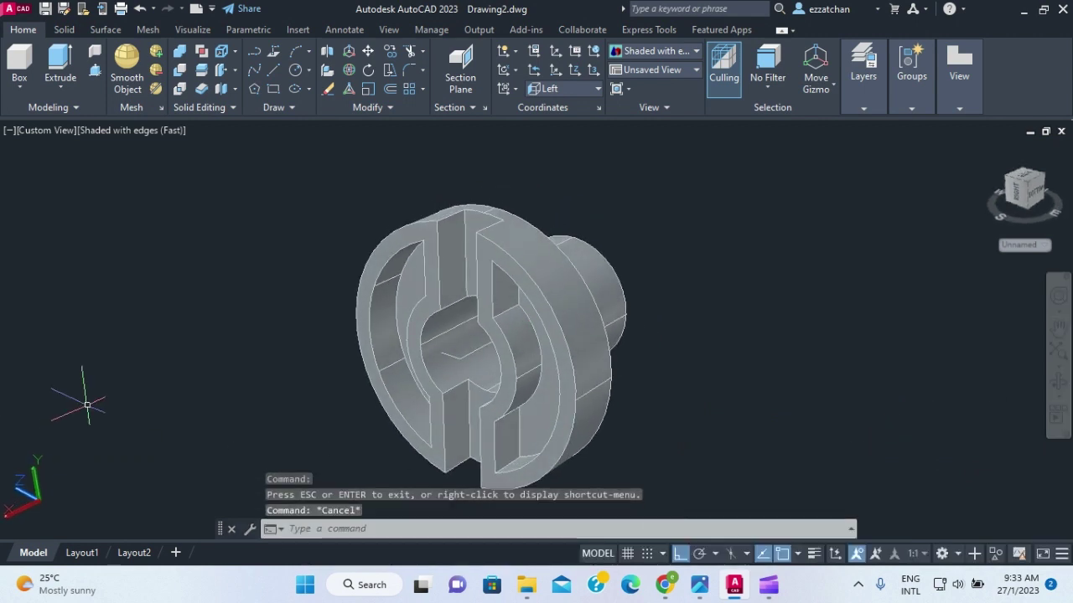
Draw a line 21 long from the bore's centre point back along the axis, continued straight up past the rim
{"action": "left_click", "coordinate": [273, 74]}
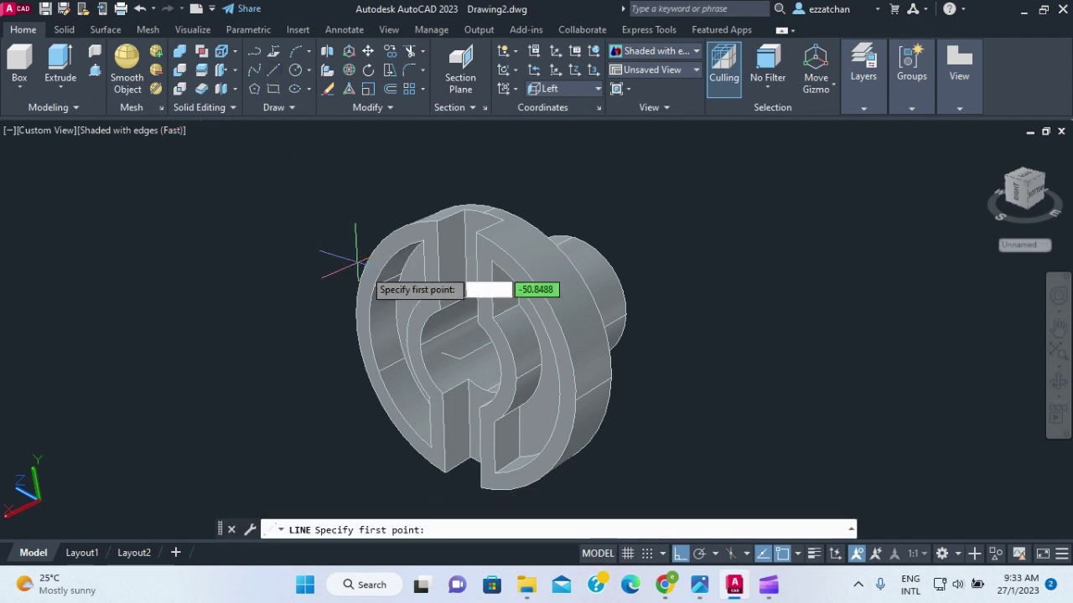
{"action": "left_click", "coordinate": [459, 359]}
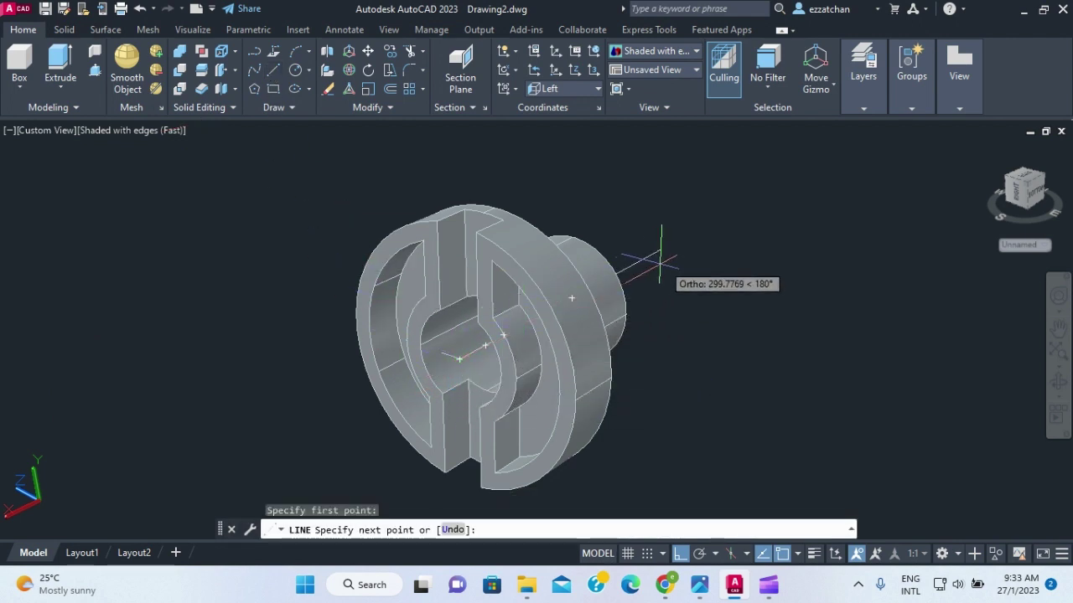
{"action": "type", "text": "21"}
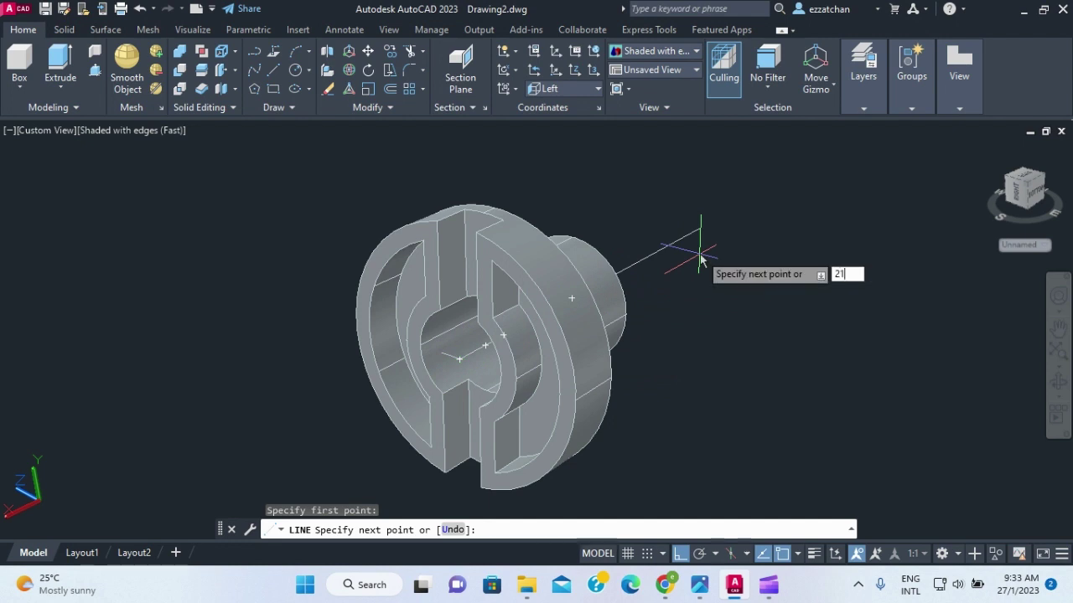
{"action": "key", "text": "Return"}
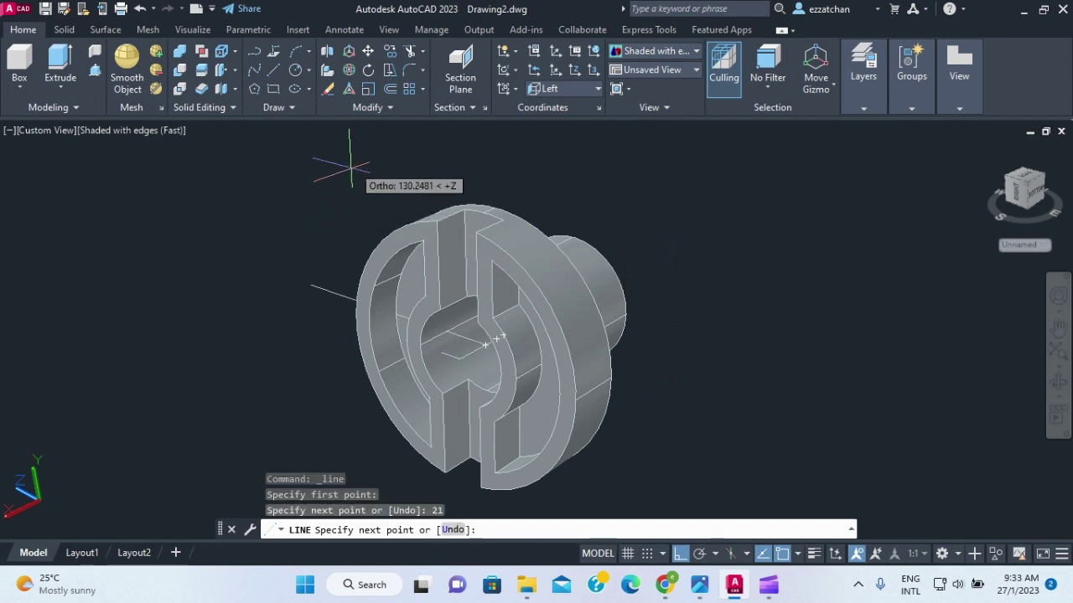
{"action": "left_click", "coordinate": [446, 147]}
{"action": "key", "text": "Return"}
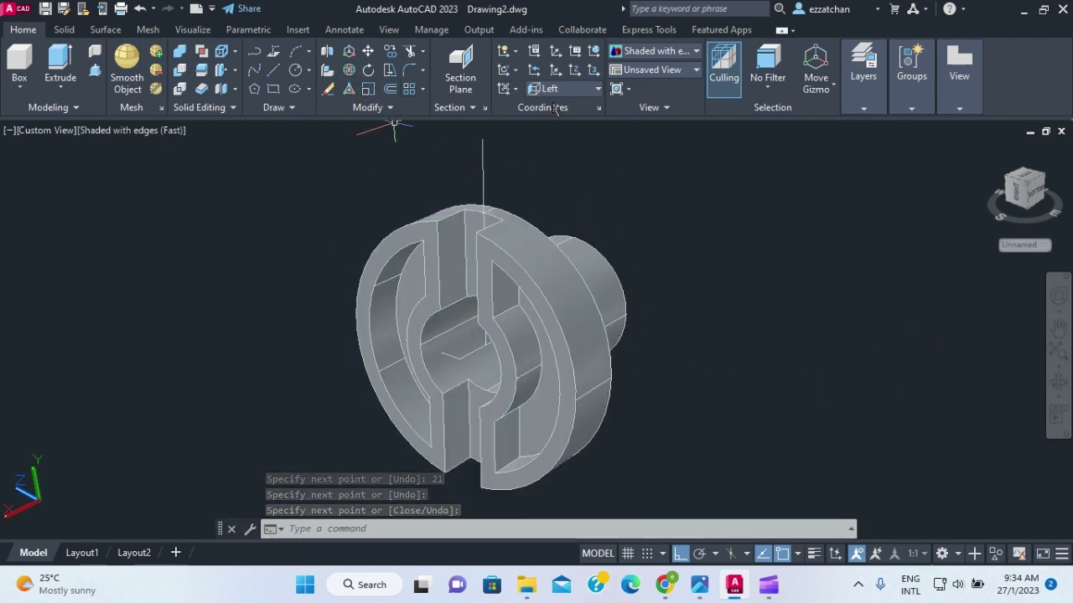
Set the UCS to Front and draw a circle of radius 43 centred where the axial and vertical lines meet
{"action": "left_click", "coordinate": [593, 90]}
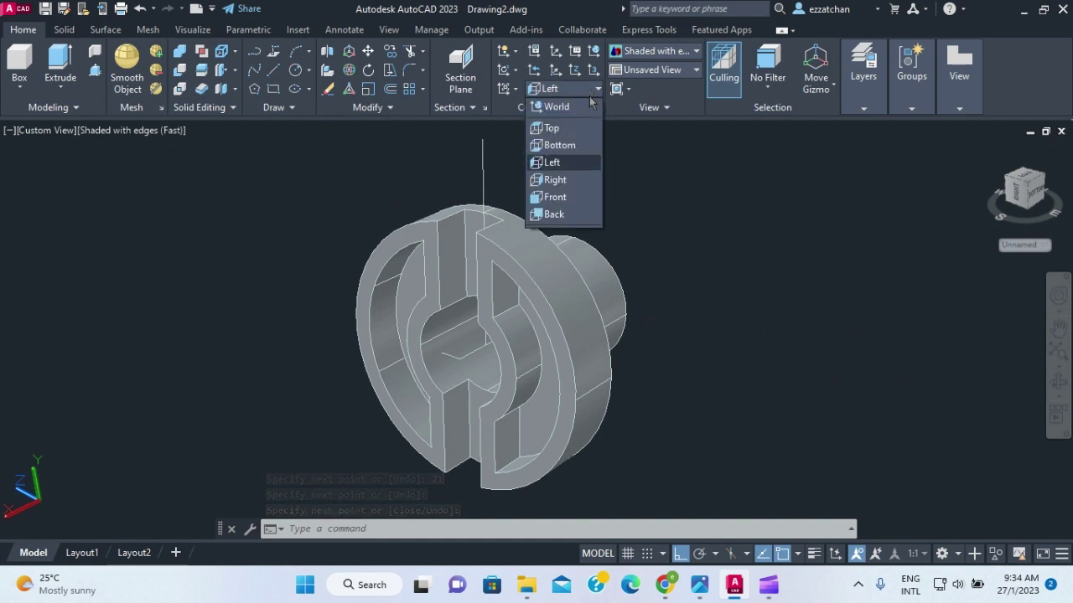
{"action": "left_click", "coordinate": [555, 197]}
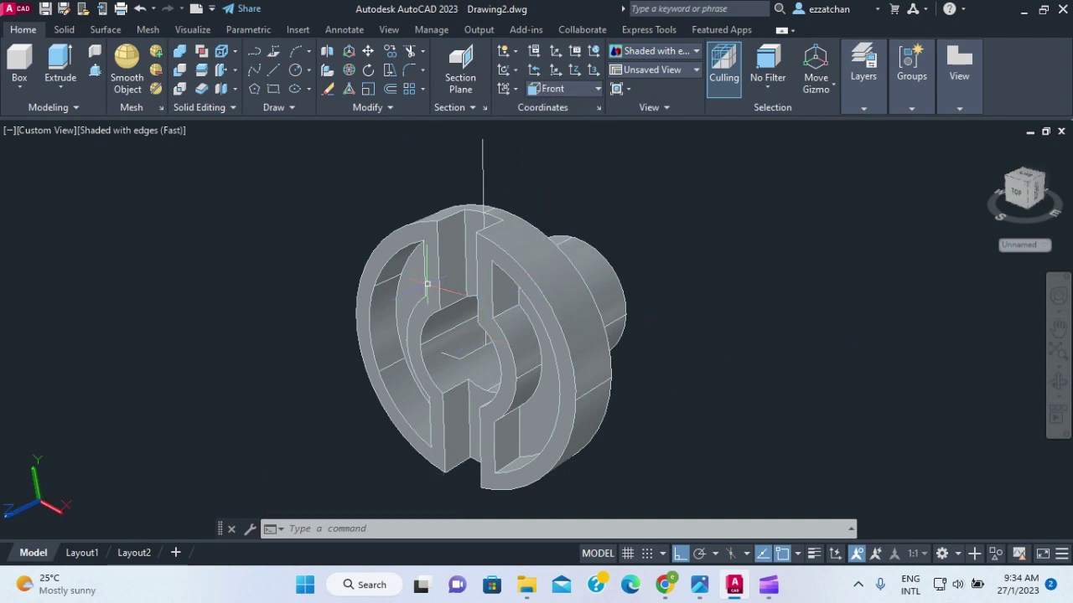
{"action": "left_click", "coordinate": [295, 70]}
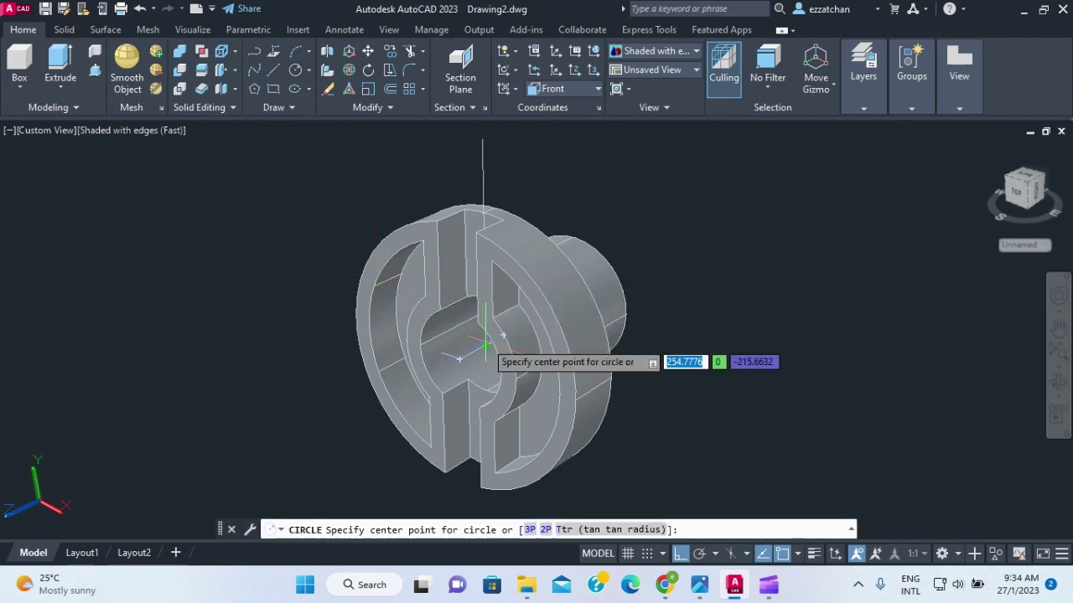
{"action": "scroll", "coordinate": [478, 347], "scroll_direction": "up", "scroll_amount": 2}
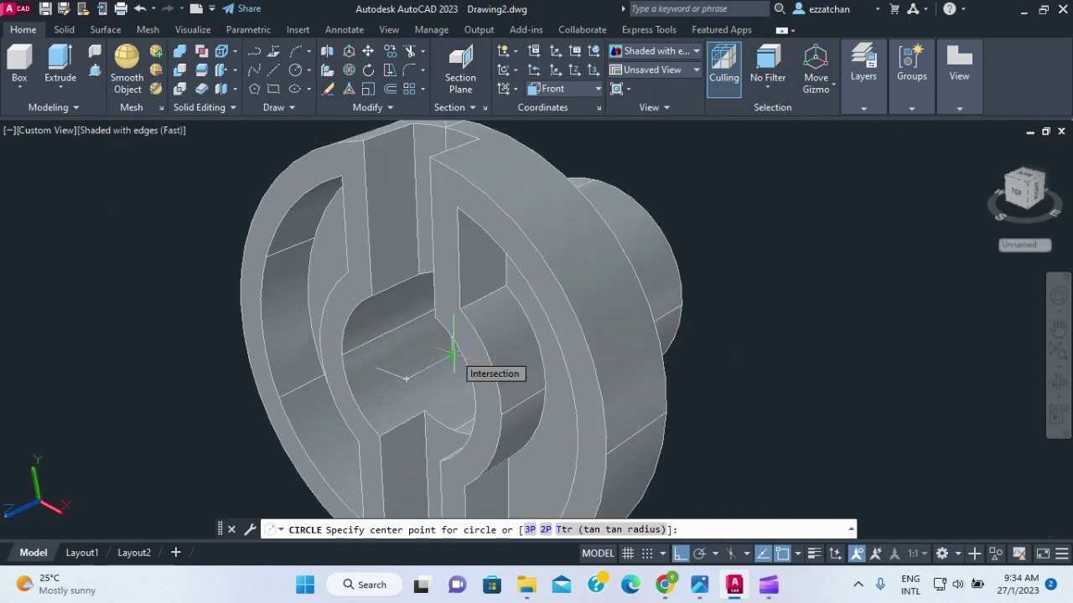
{"action": "left_click", "coordinate": [452, 355]}
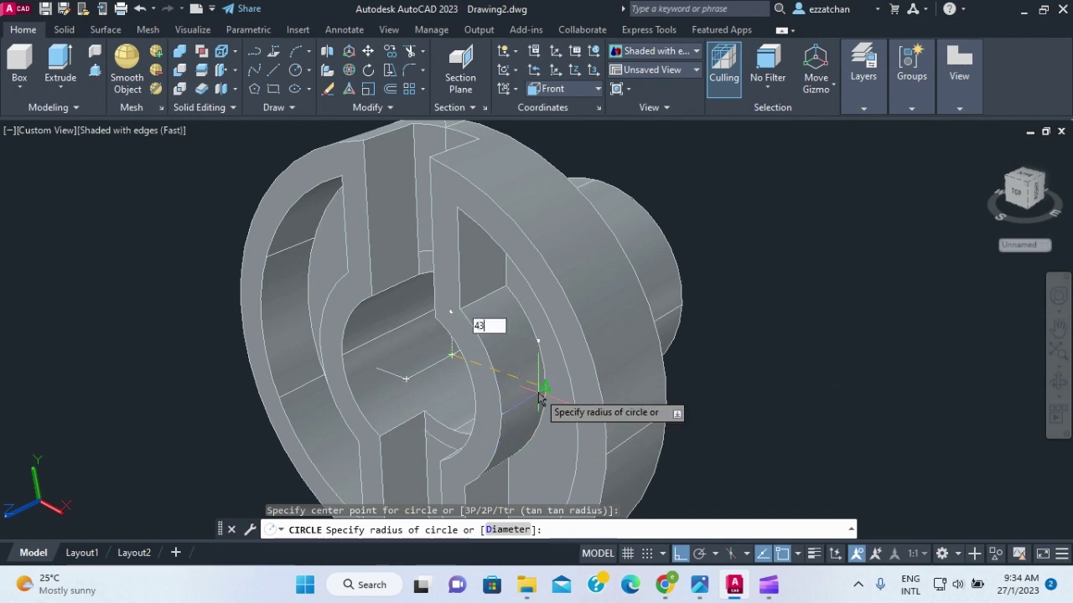
{"action": "type", "text": "43"}
{"action": "key", "text": "Return"}
{"action": "key", "text": "Escape"}
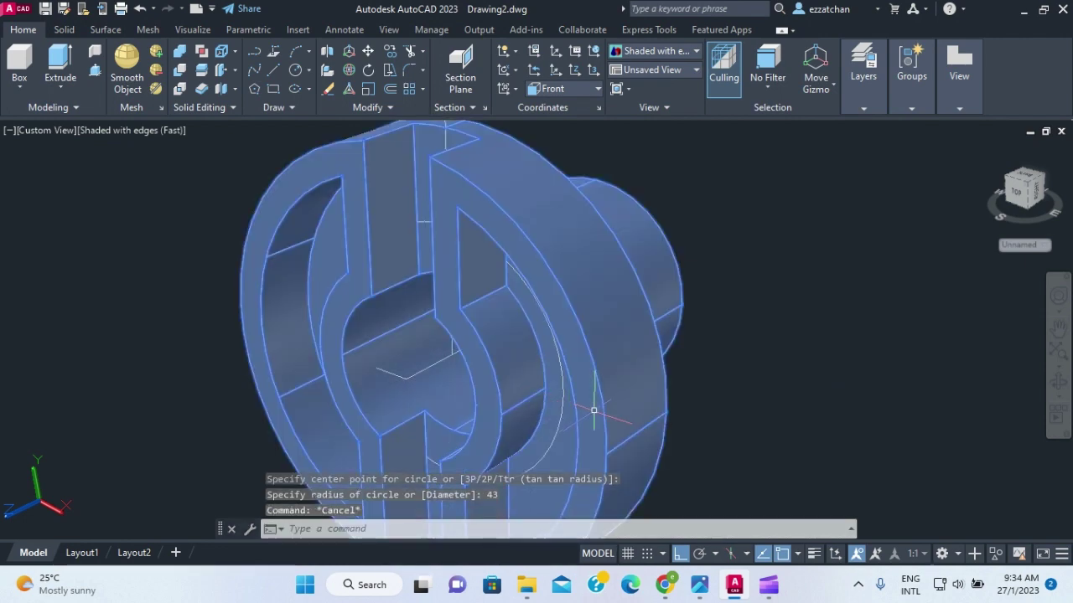
Turn the part to face its slotted front and delete the long vertical construction line
{"action": "middle_click_drag", "start_coordinate": [796, 381], "coordinate": [862, 349], "text": "shift"}
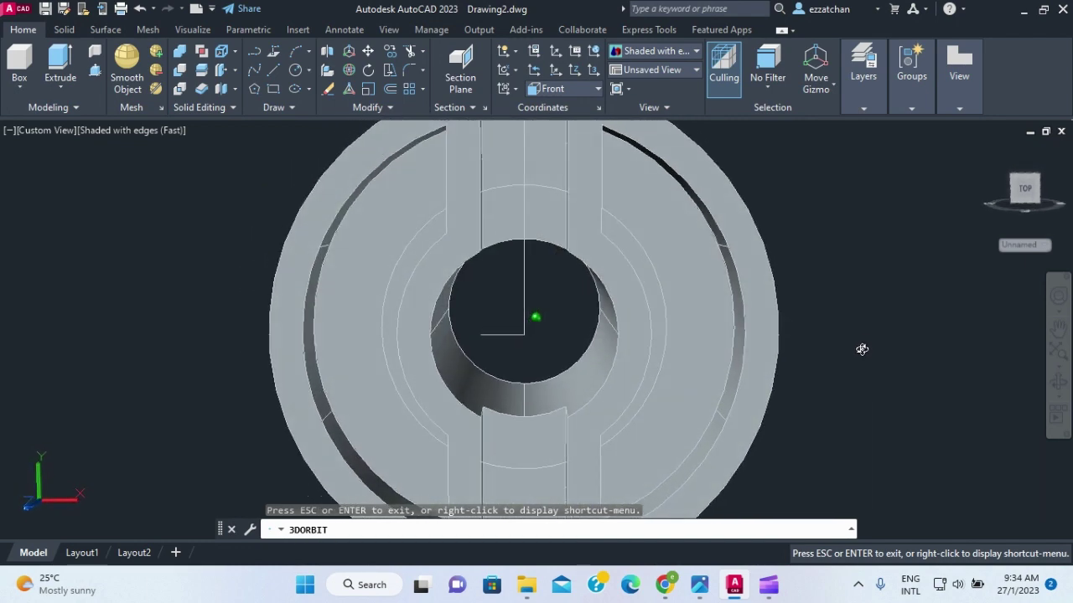
{"action": "key", "text": "Escape"}
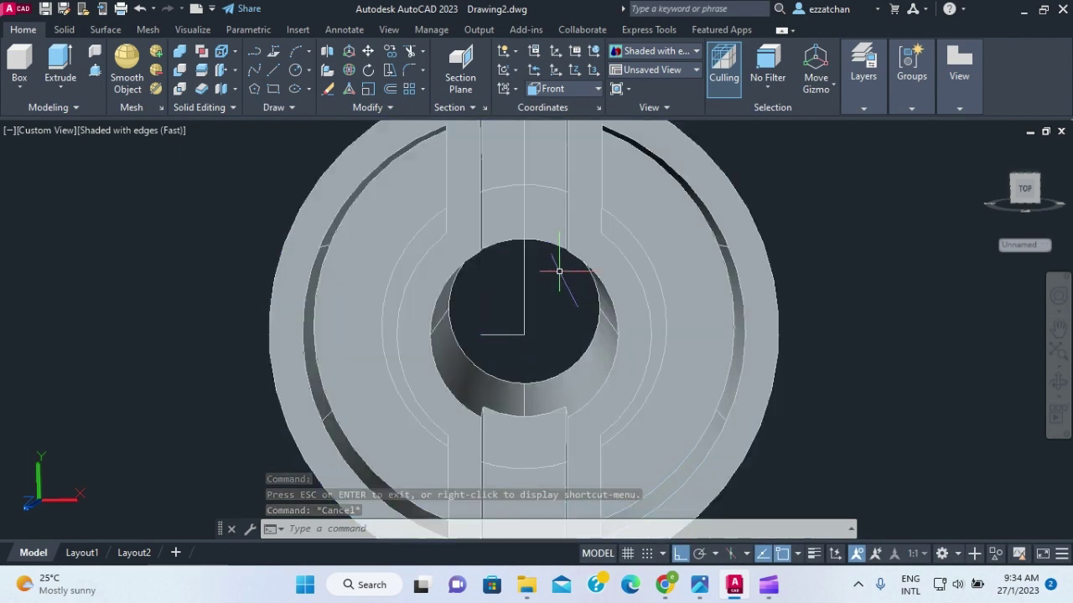
{"action": "key", "text": "Escape"}
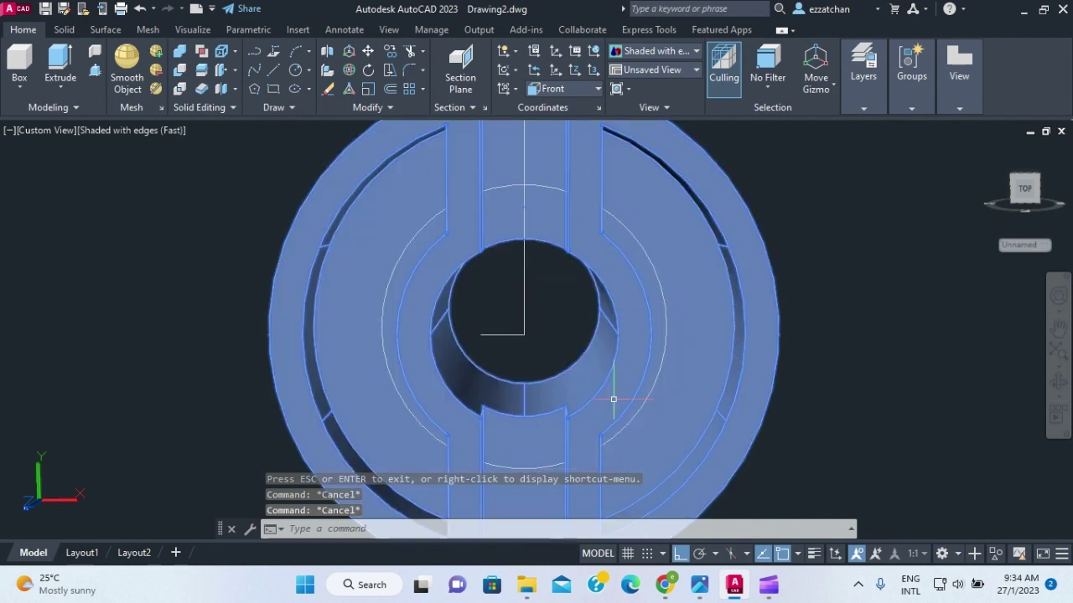
{"action": "left_click", "coordinate": [524, 155]}
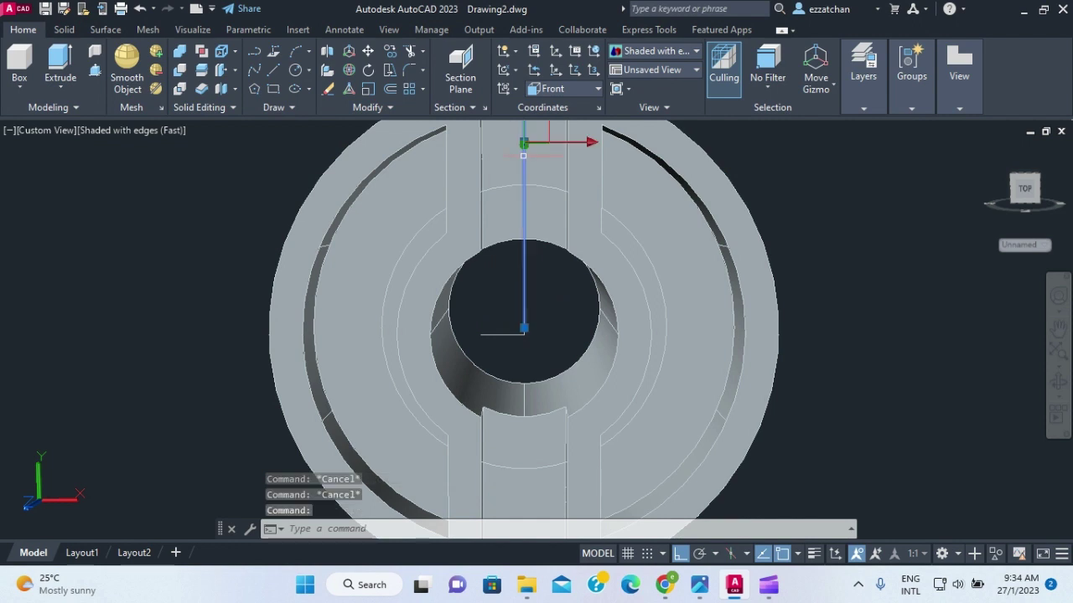
{"action": "key", "text": "Delete"}
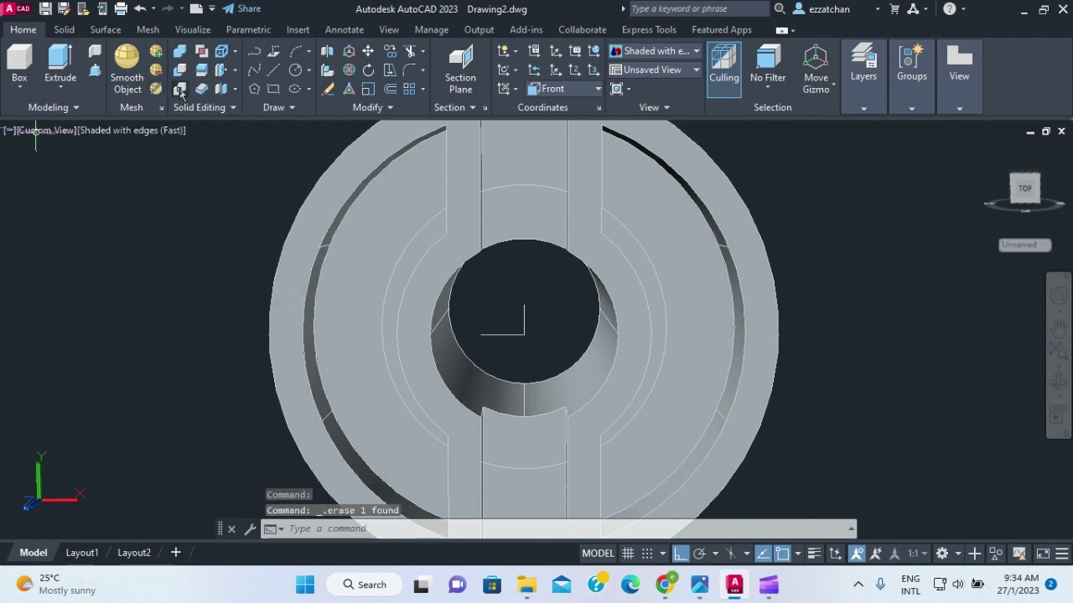
Draw a circle of diameter 9 centred on the upper quadrant of the radius 43 circle, checking the hole size in the exercise drawing
{"action": "left_click", "coordinate": [295, 69]}
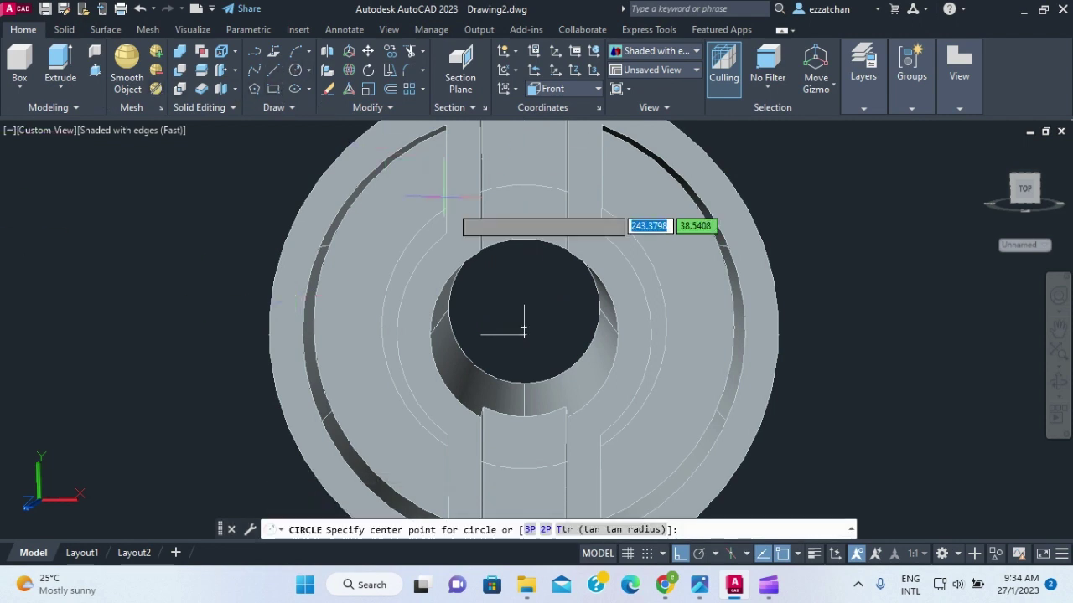
{"action": "left_click", "coordinate": [523, 185]}
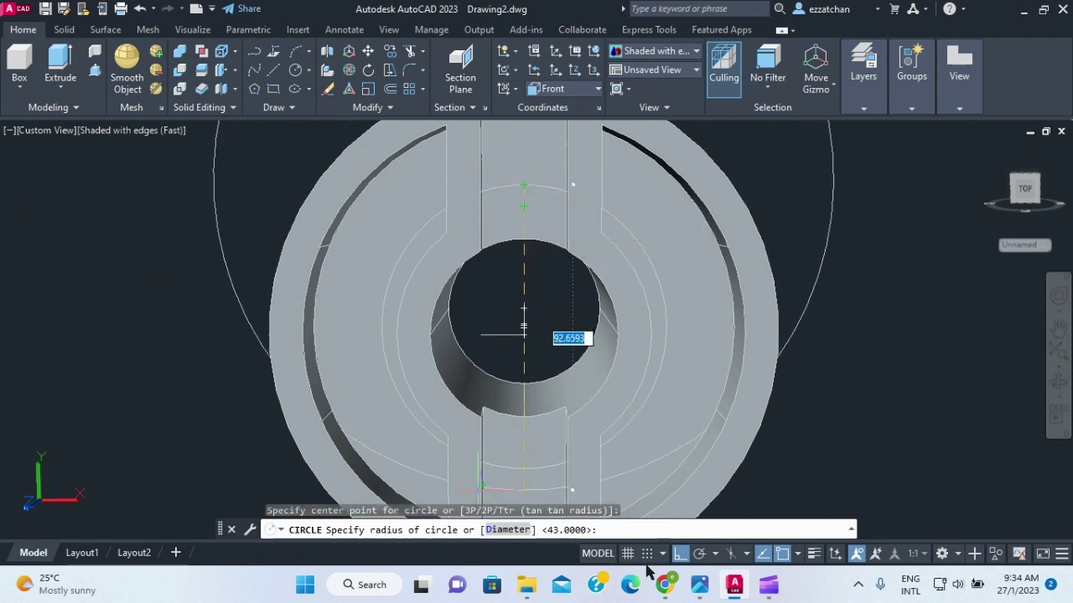
{"action": "left_click", "coordinate": [700, 586]}
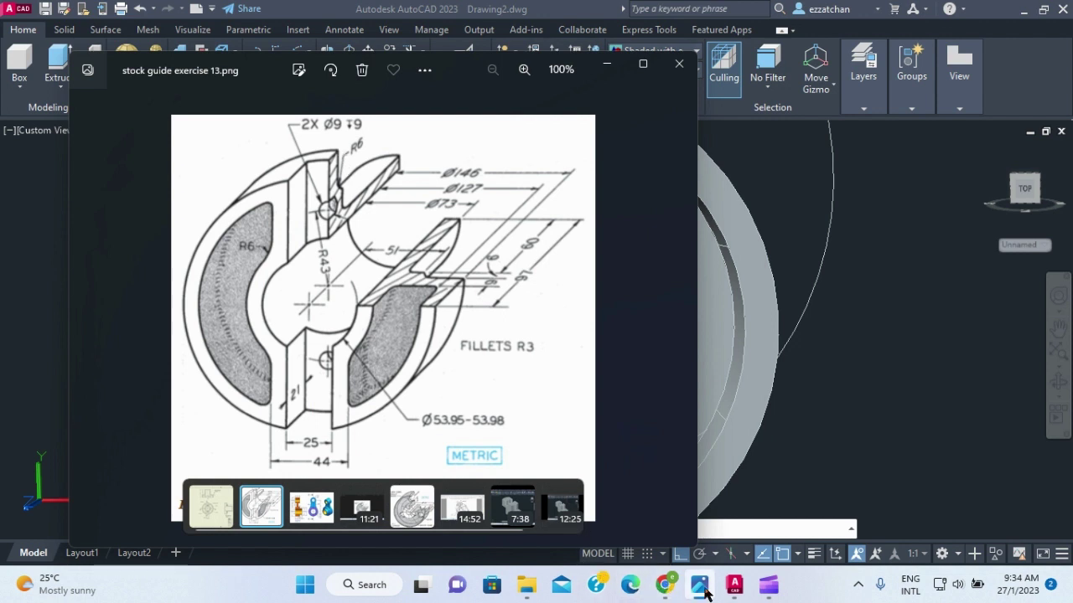
{"action": "left_click", "coordinate": [734, 584]}
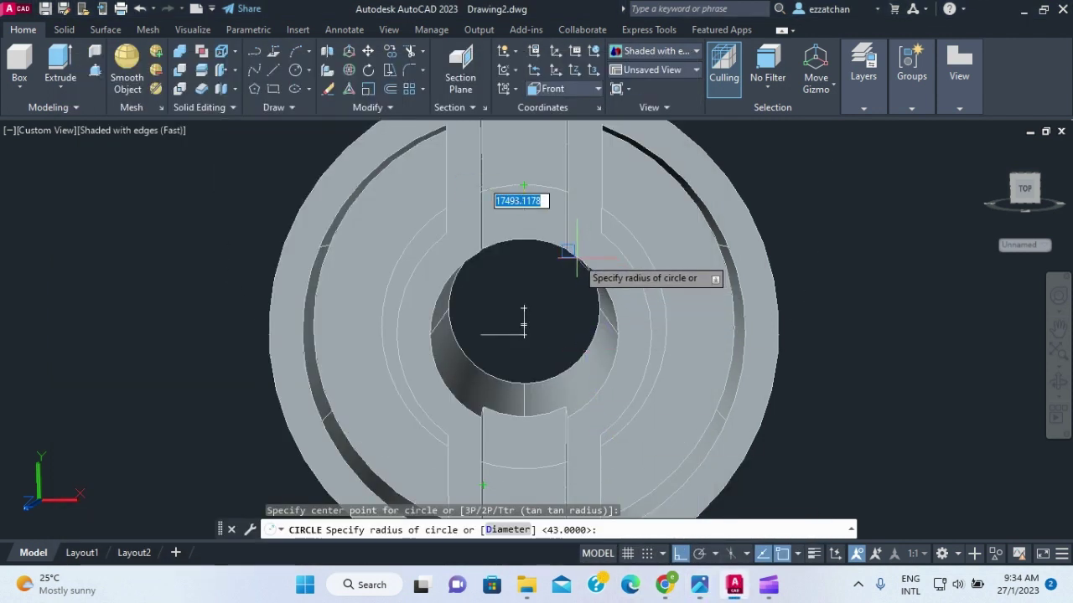
{"action": "type", "text": "d"}
{"action": "key", "text": "Return"}
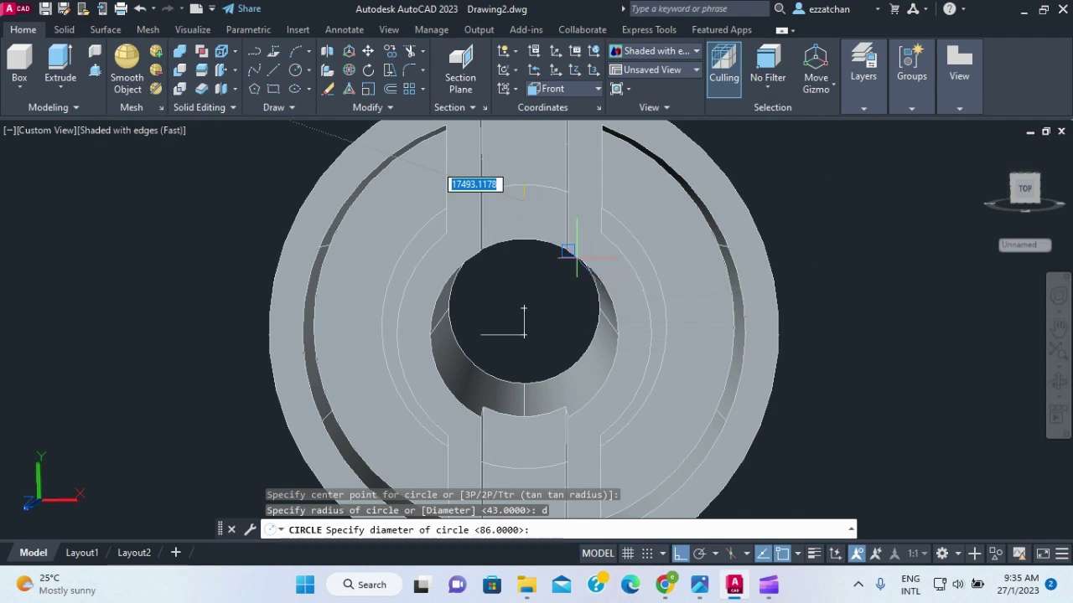
{"action": "type", "text": "9"}
{"action": "key", "text": "Return"}
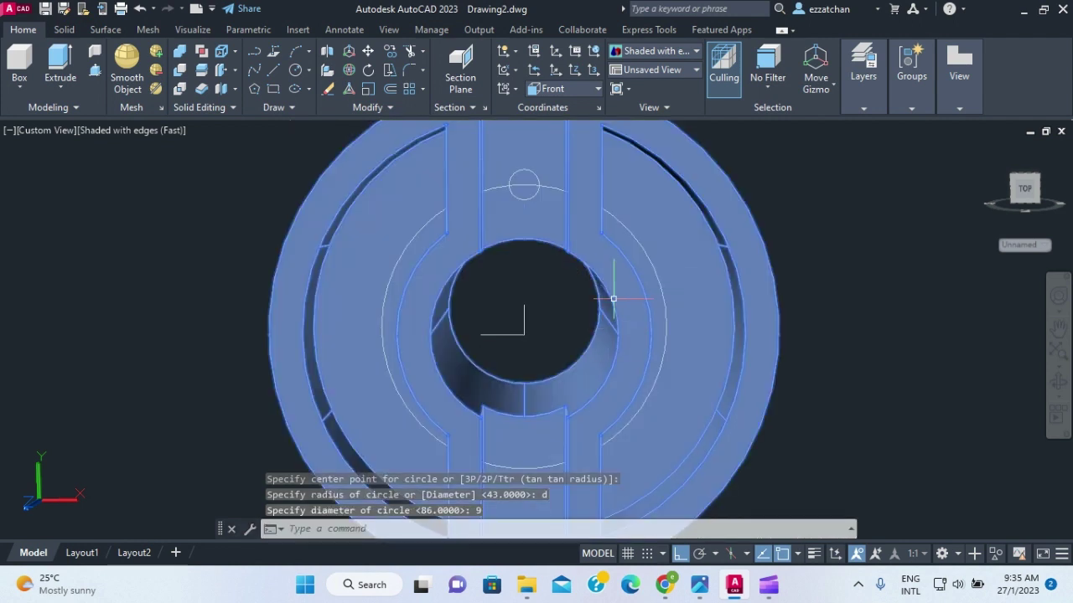
{"action": "key", "text": "Escape"}
{"action": "key", "text": "Escape"}
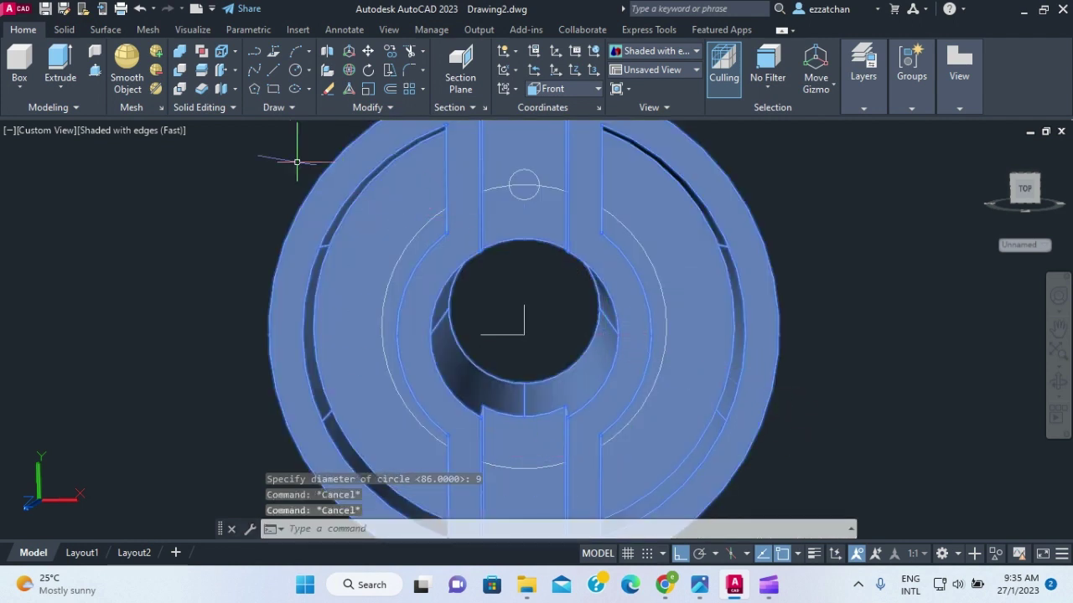
Draw a second circle of diameter 9 centred on the lower quadrant of the radius 43 circle
{"action": "left_click", "coordinate": [295, 72]}
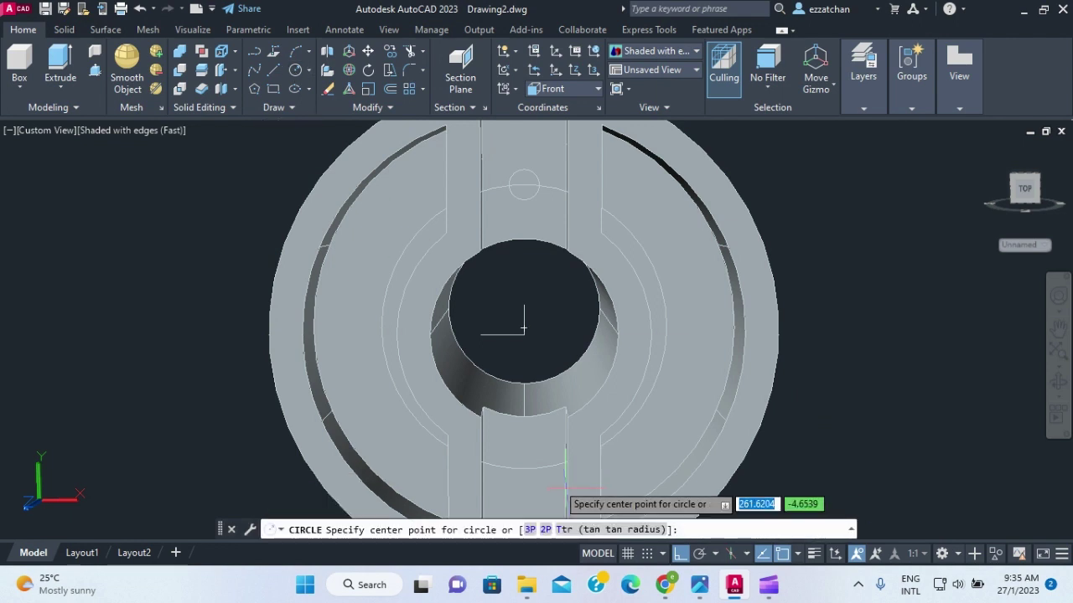
{"action": "left_click", "coordinate": [524, 470]}
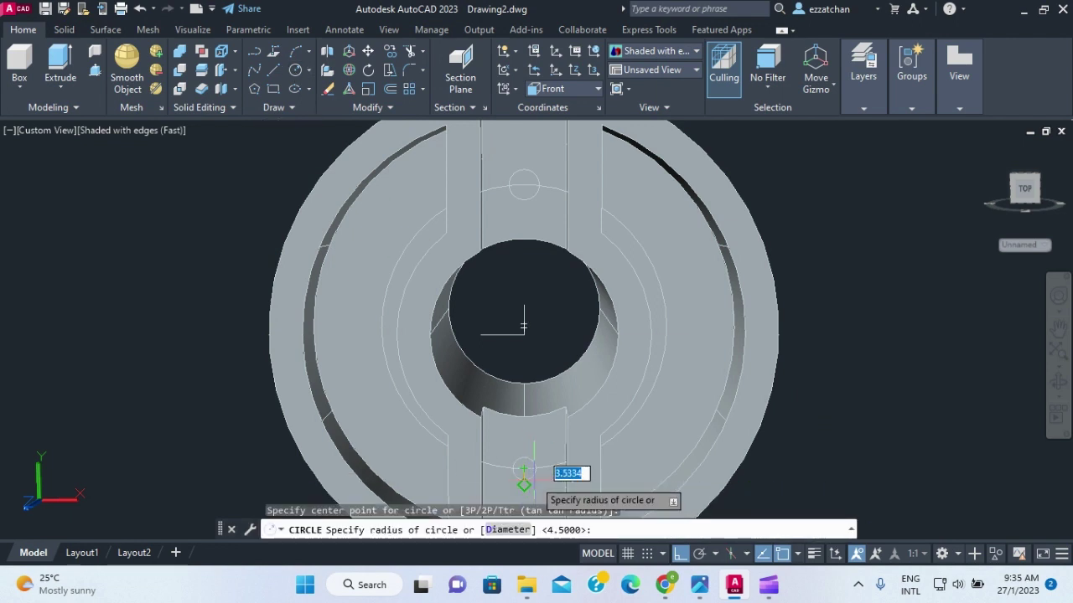
{"action": "type", "text": "d"}
{"action": "key", "text": "Return"}
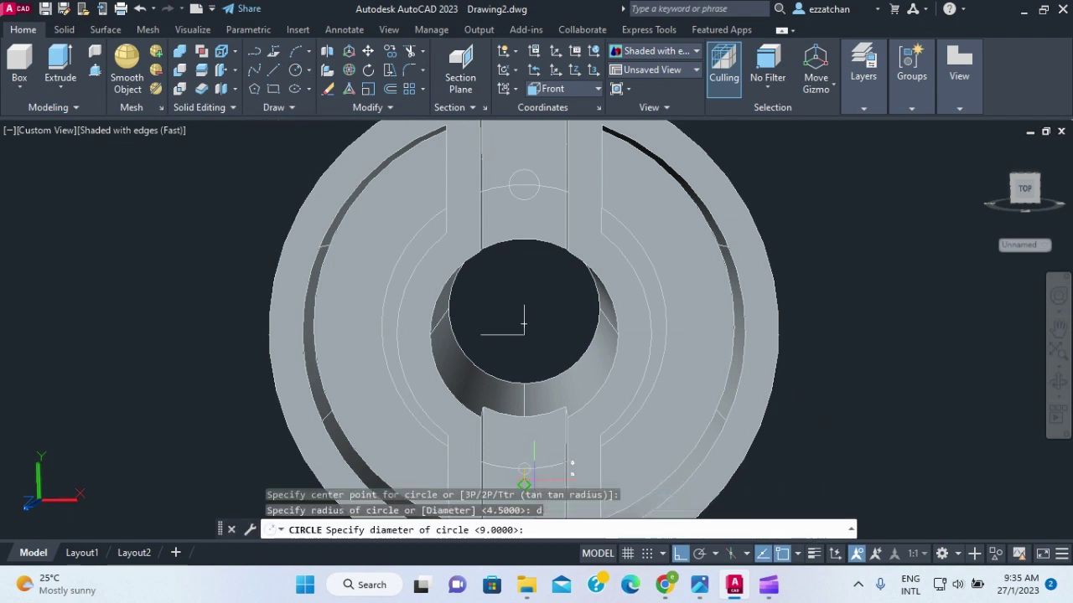
{"action": "type", "text": "9"}
{"action": "key", "text": "Return"}
{"action": "key", "text": "Escape"}
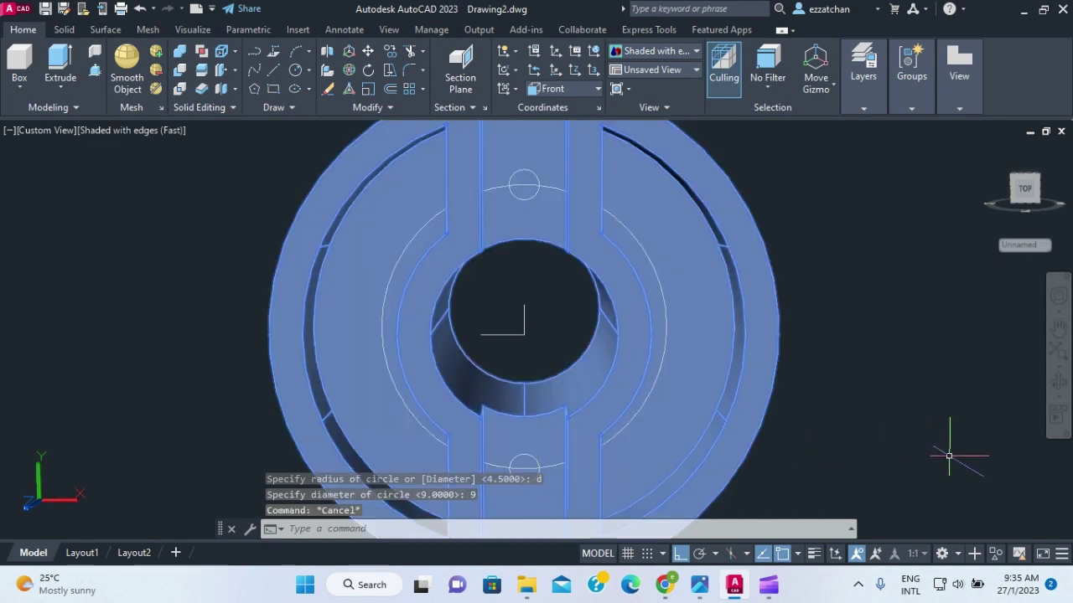
Delete the radius 43 construction circle, keeping the two small hole circles
{"action": "left_click", "coordinate": [1059, 384]}
{"action": "left_click_drag", "start_coordinate": [853, 407], "coordinate": [820, 419]}
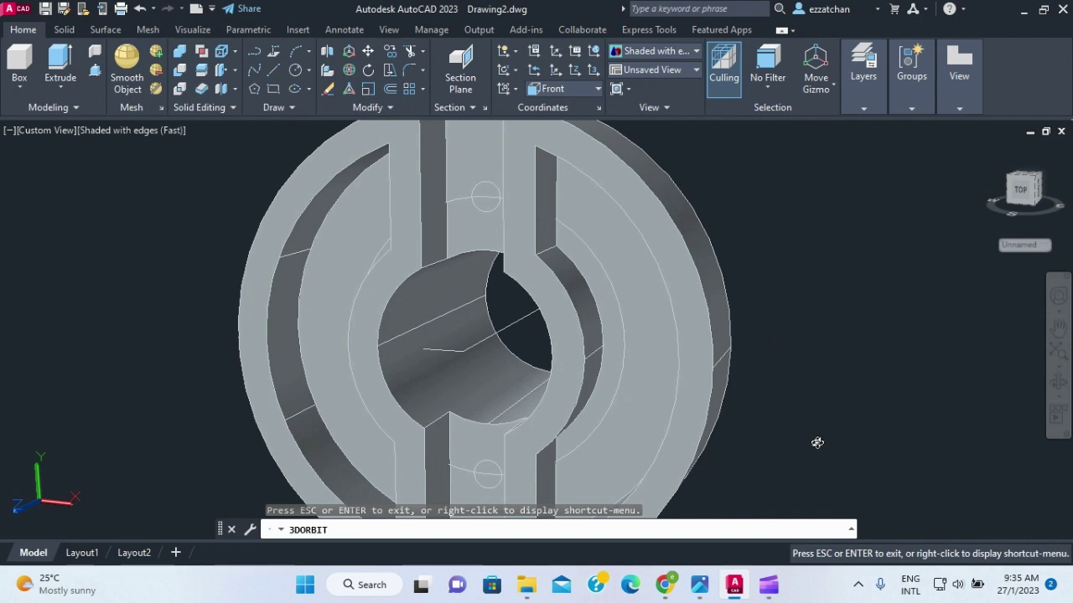
{"action": "key", "text": "Escape"}
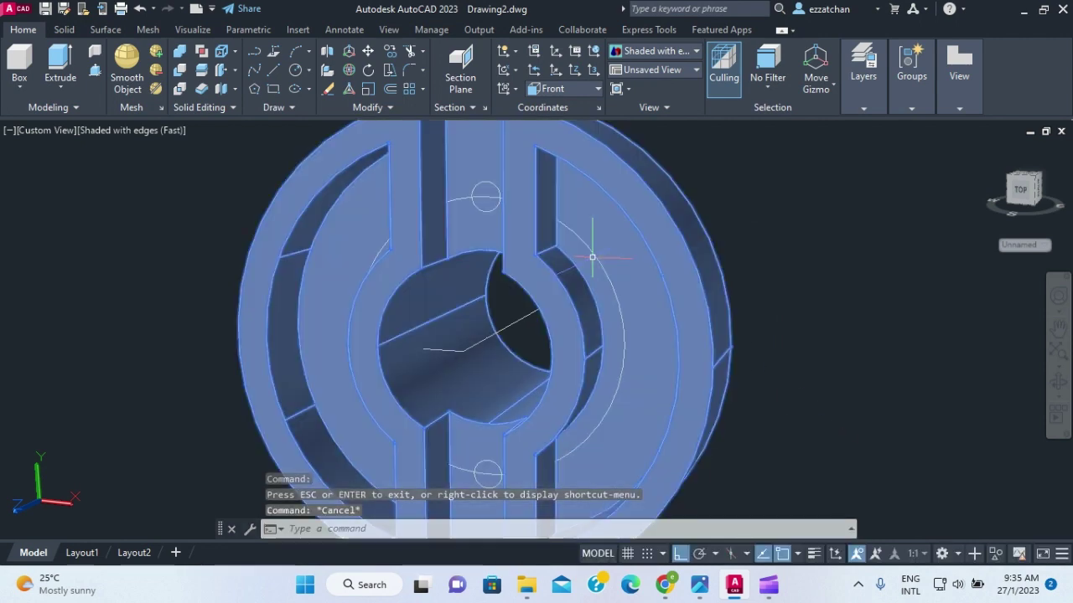
{"action": "left_click", "coordinate": [593, 254]}
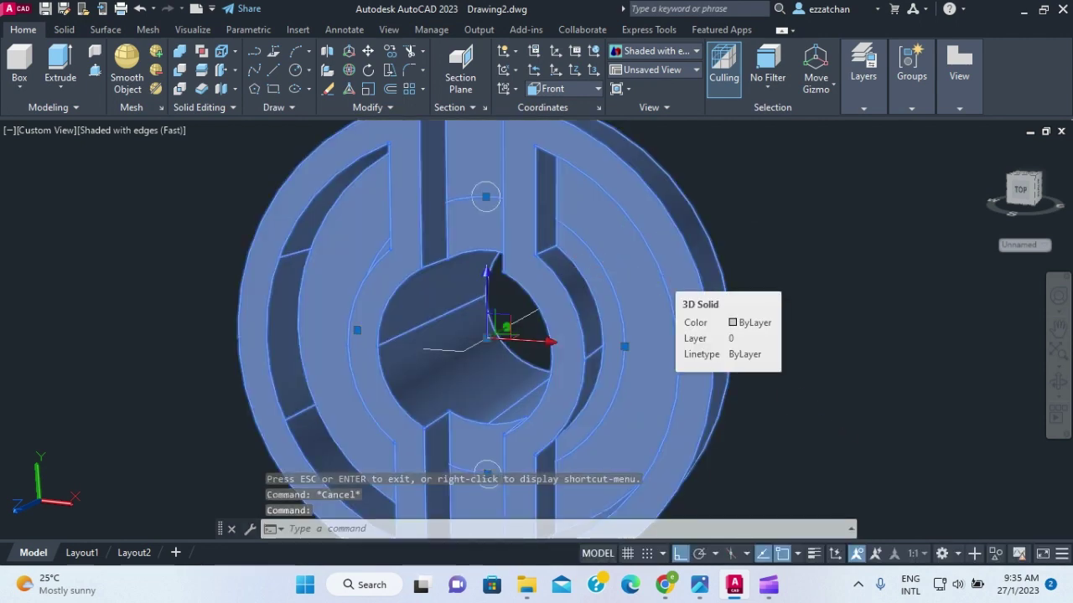
{"action": "key", "text": "Delete"}
{"action": "key", "text": "Escape"}
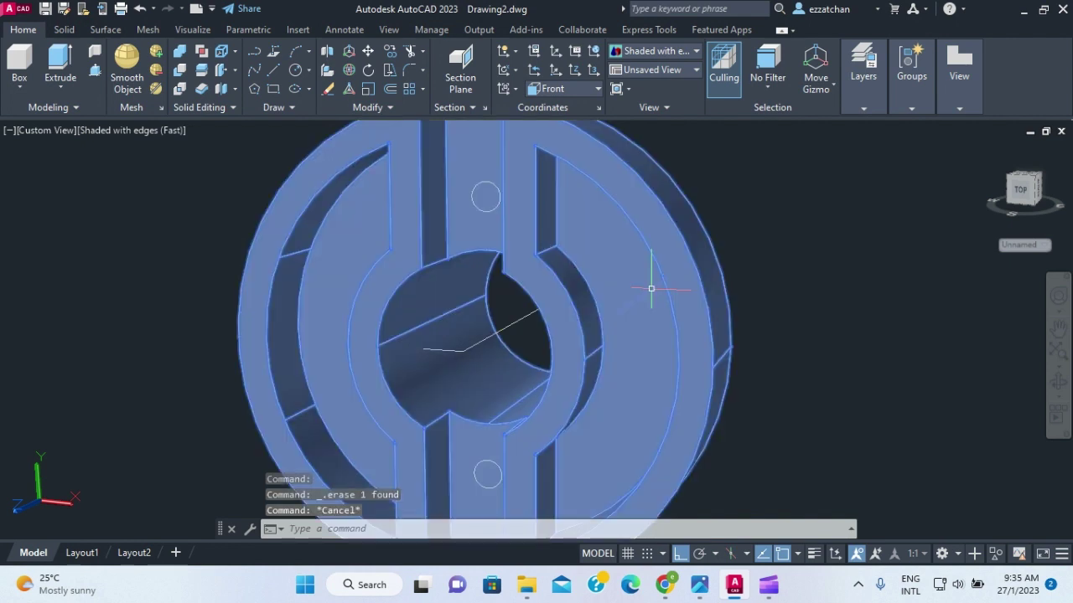
Presspull the upper small circle 9 into the slot floor to cut a blind hole
{"action": "left_click", "coordinate": [95, 71]}
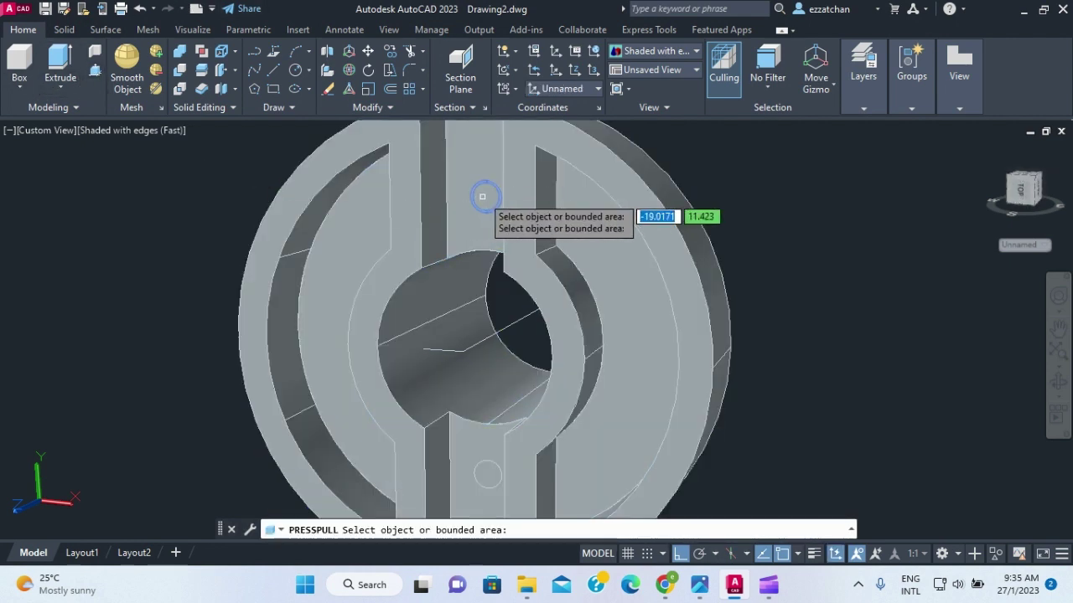
{"action": "left_click", "coordinate": [482, 196]}
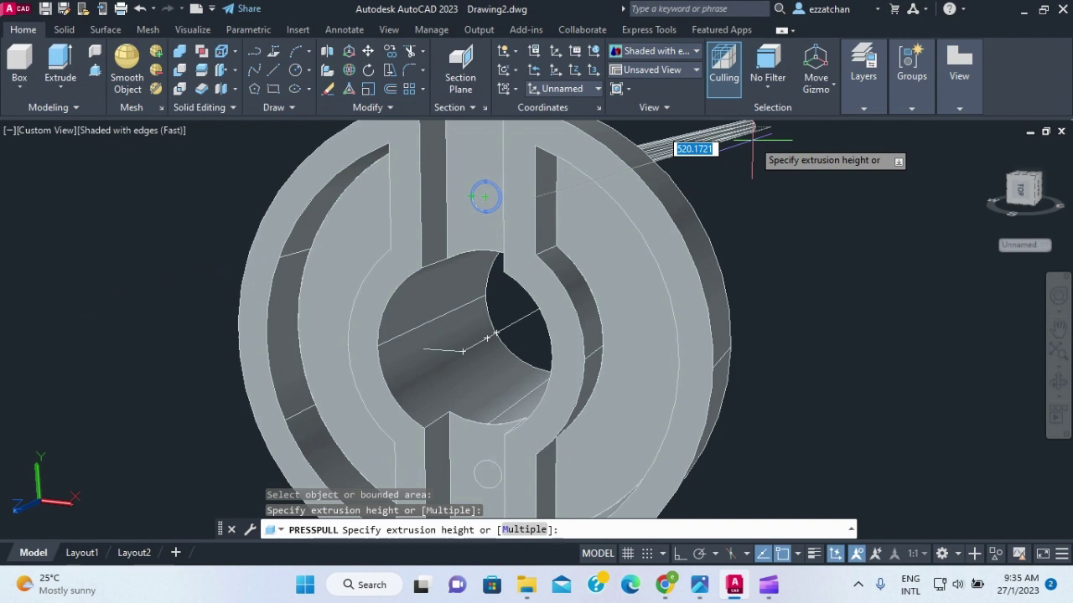
{"action": "key", "text": "BackSpace"}
{"action": "type", "text": "9"}
{"action": "key", "text": "Return"}
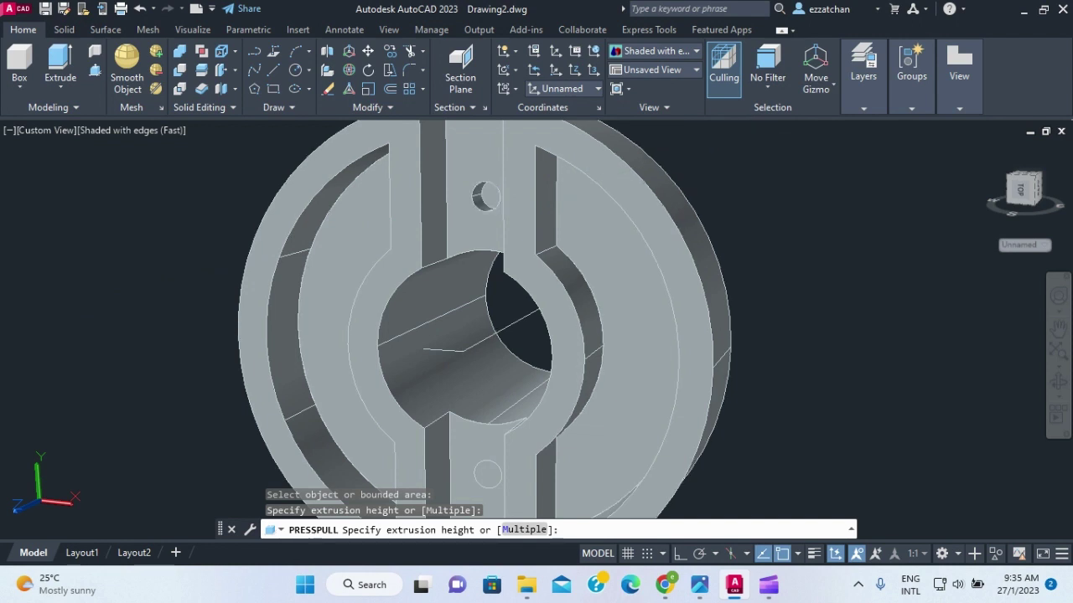
{"action": "key", "text": "Escape"}
{"action": "left_click", "coordinate": [719, 226]}
{"action": "key", "text": "Escape"}
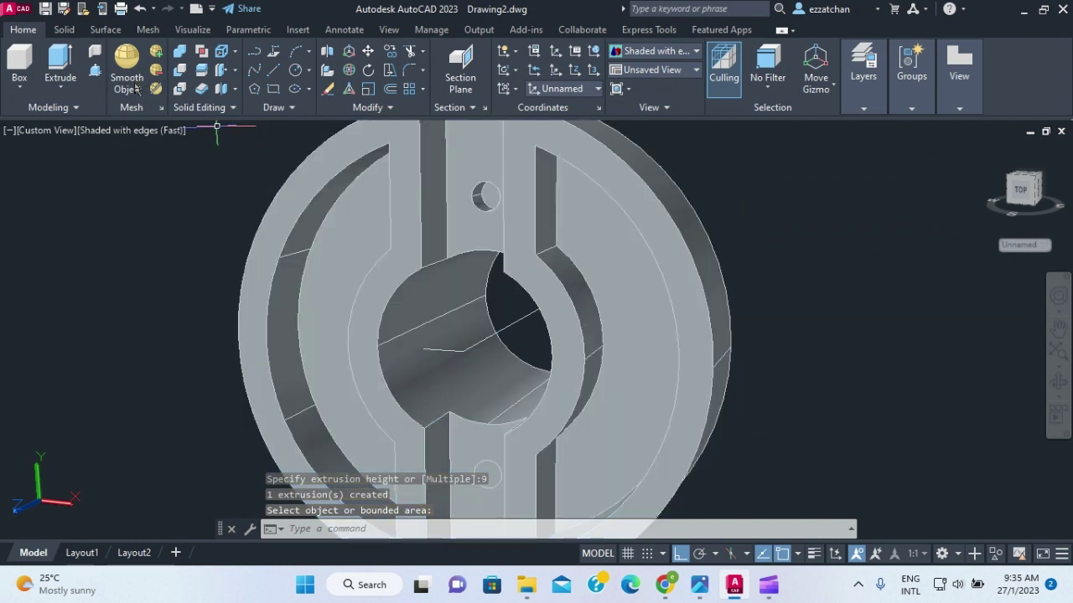
Presspull the lower small circle 9 into the slot floor to cut the second blind hole
{"action": "left_click", "coordinate": [94, 71]}
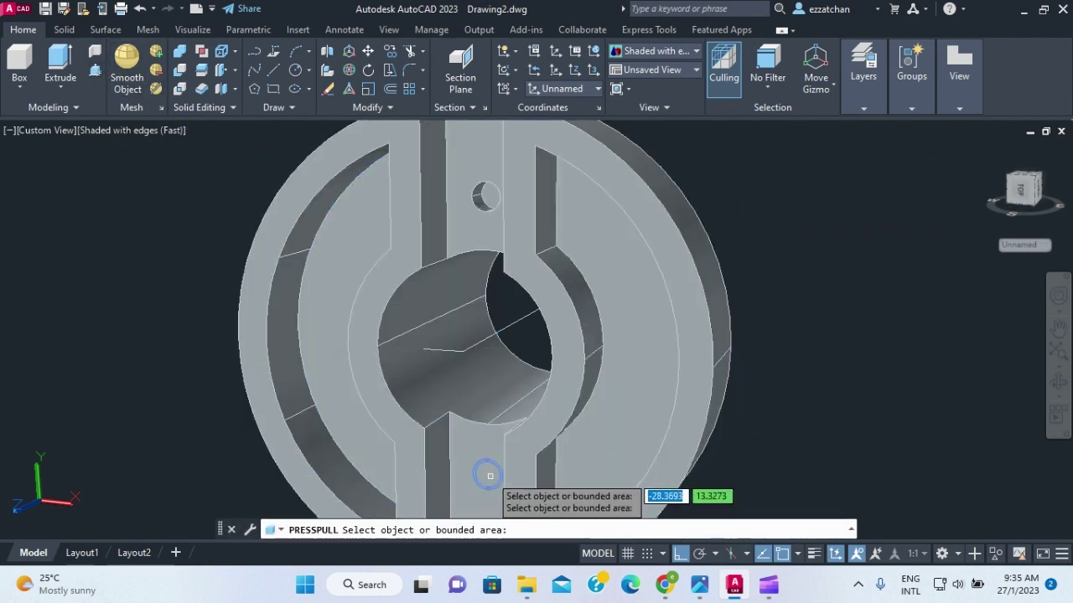
{"action": "left_click", "coordinate": [489, 475]}
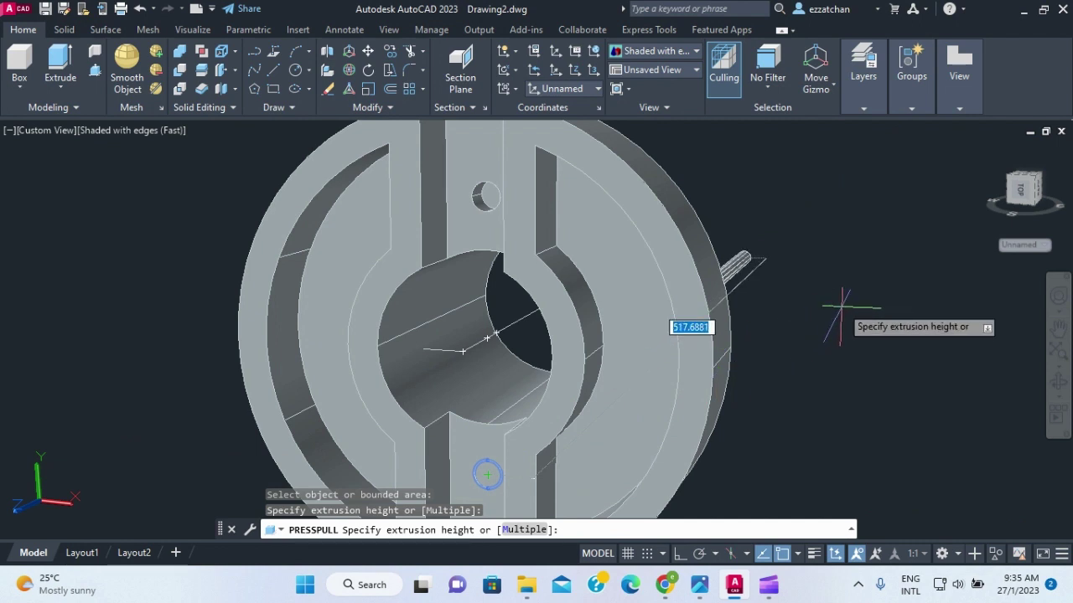
{"action": "type", "text": "9"}
{"action": "key", "text": "Return"}
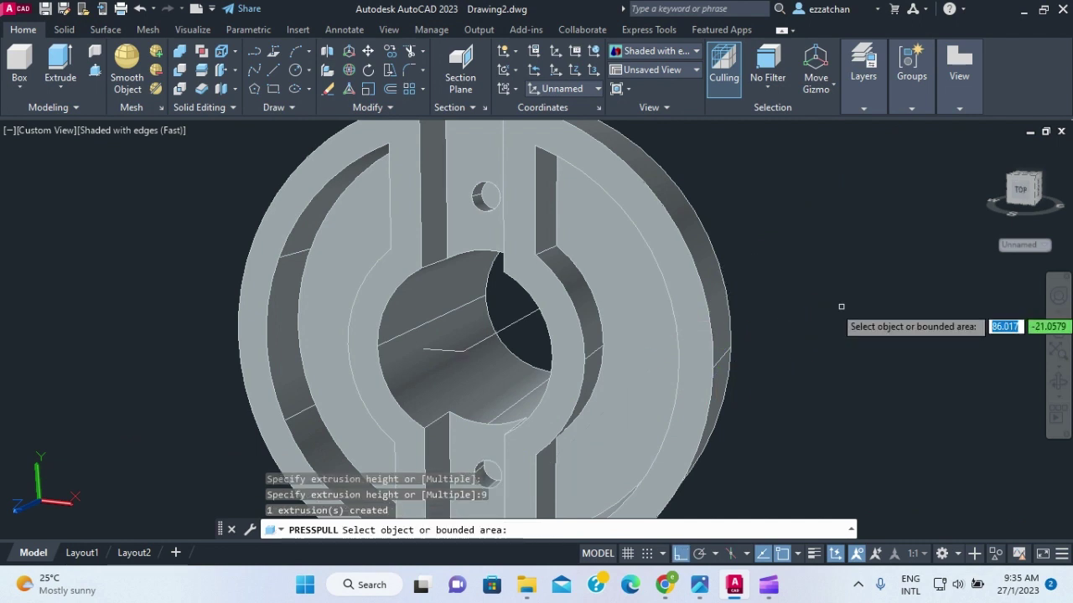
{"action": "key", "text": "Return"}
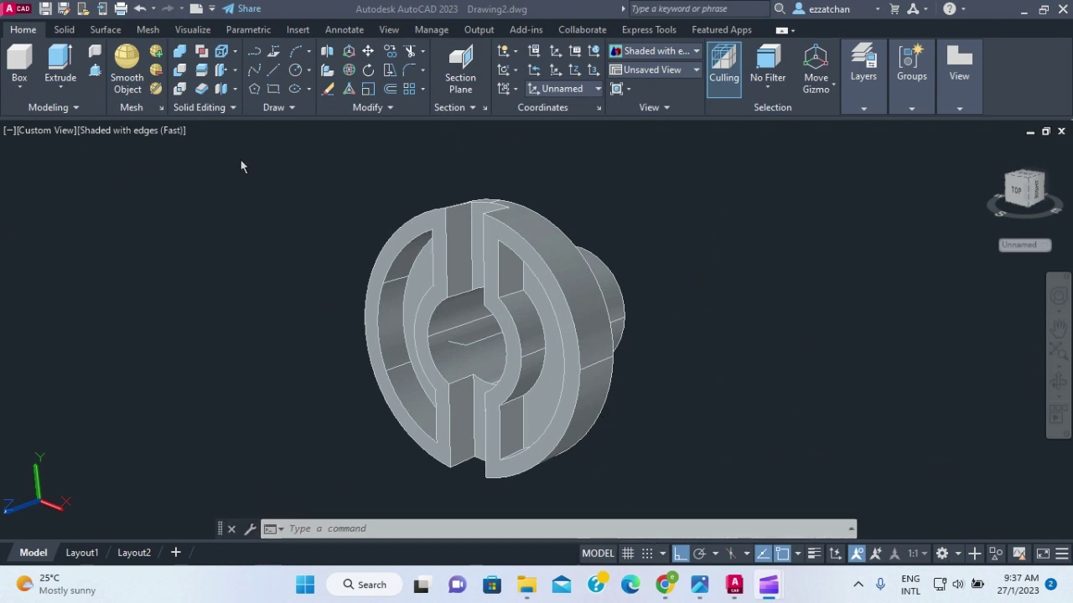
Color the inner face of the central bore orange-red with Color Faces
{"action": "left_click", "coordinate": [235, 74]}
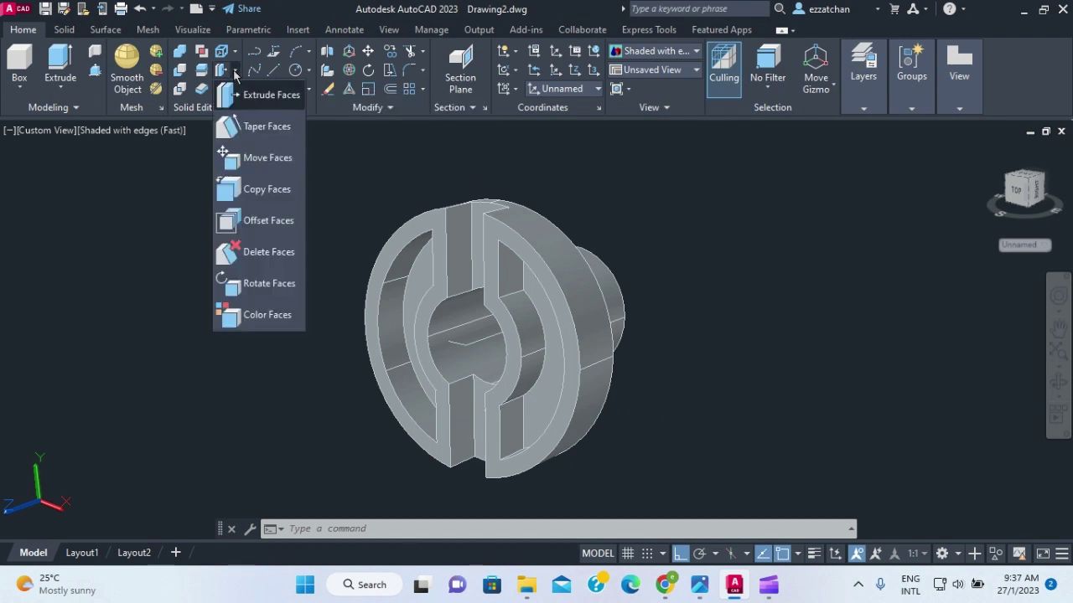
{"action": "left_click", "coordinate": [268, 315]}
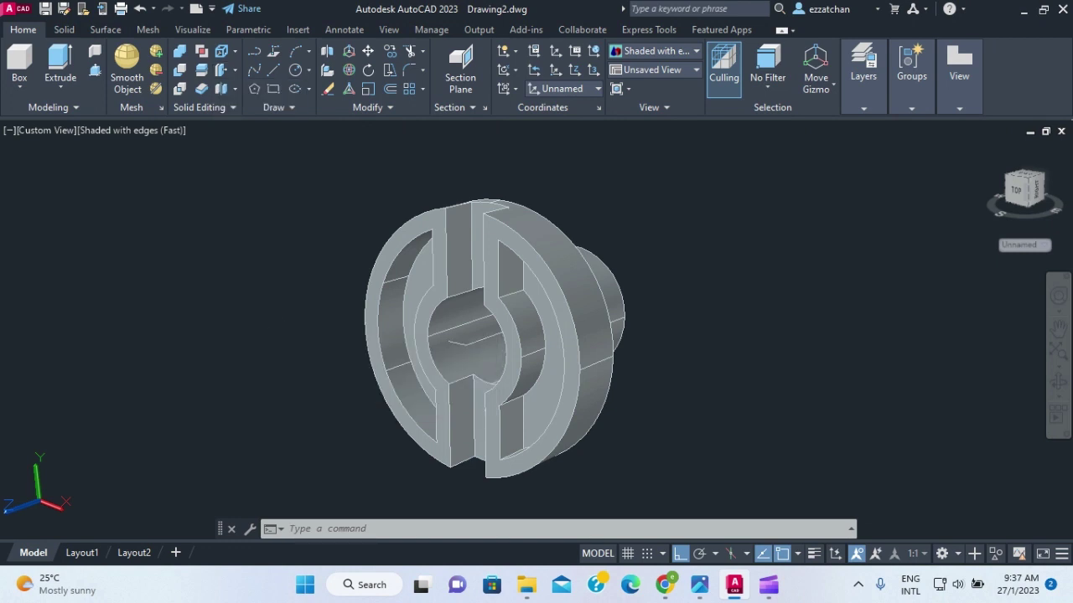
{"action": "left_click", "coordinate": [450, 317]}
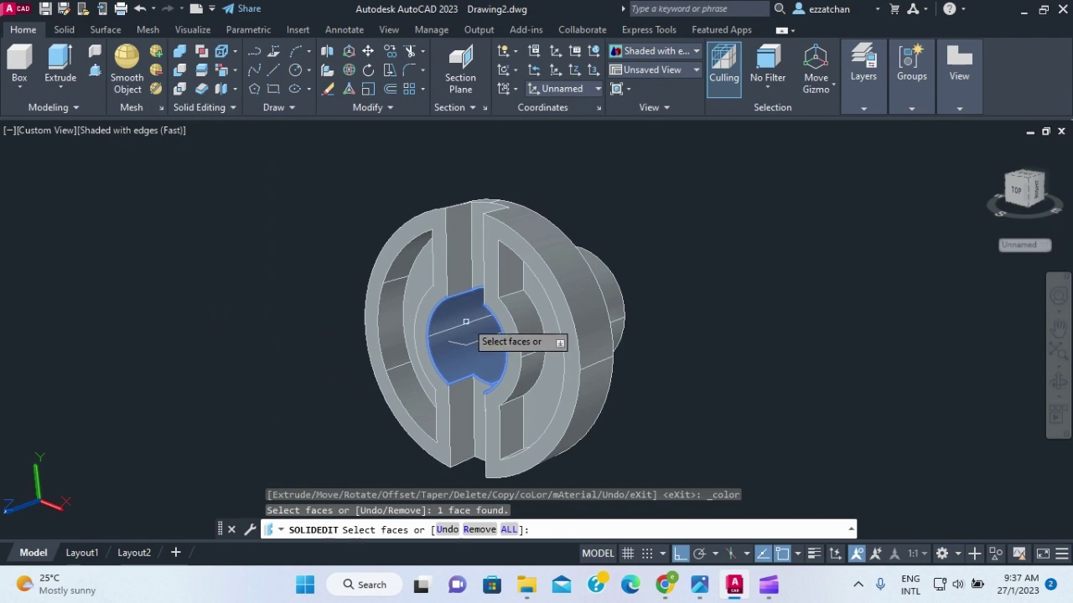
{"action": "key", "text": "Return"}
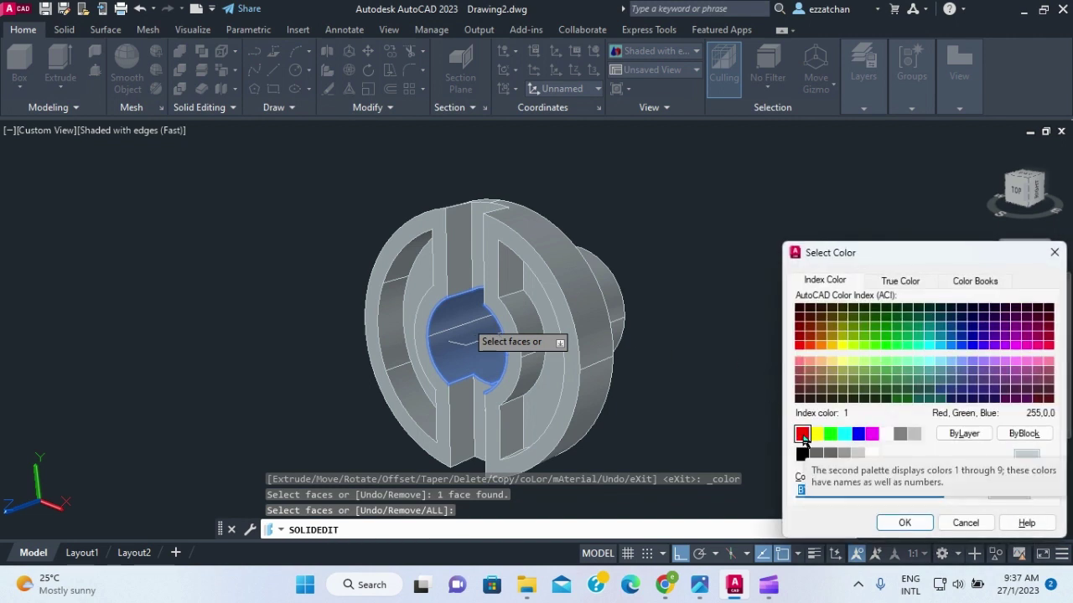
{"action": "left_click", "coordinate": [809, 346]}
{"action": "left_click", "coordinate": [902, 524]}
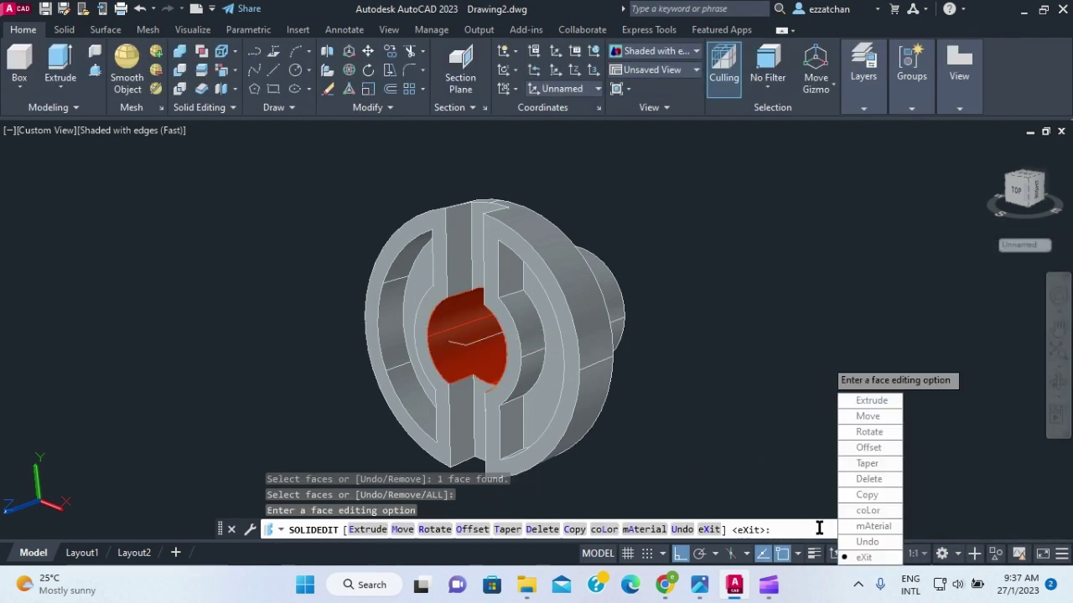
{"action": "left_click", "coordinate": [859, 557]}
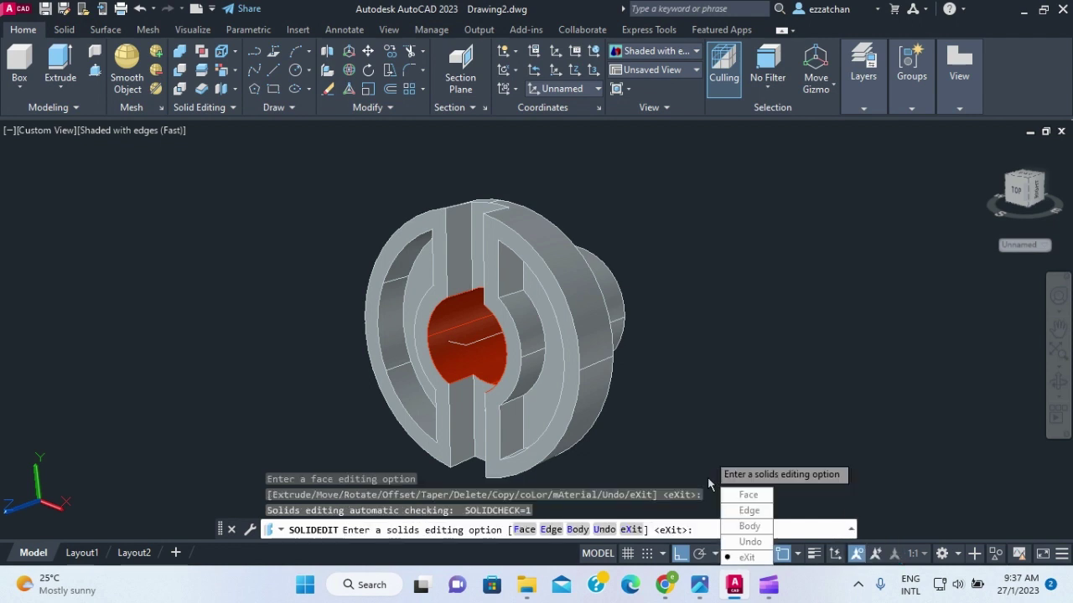
{"action": "left_click", "coordinate": [758, 555]}
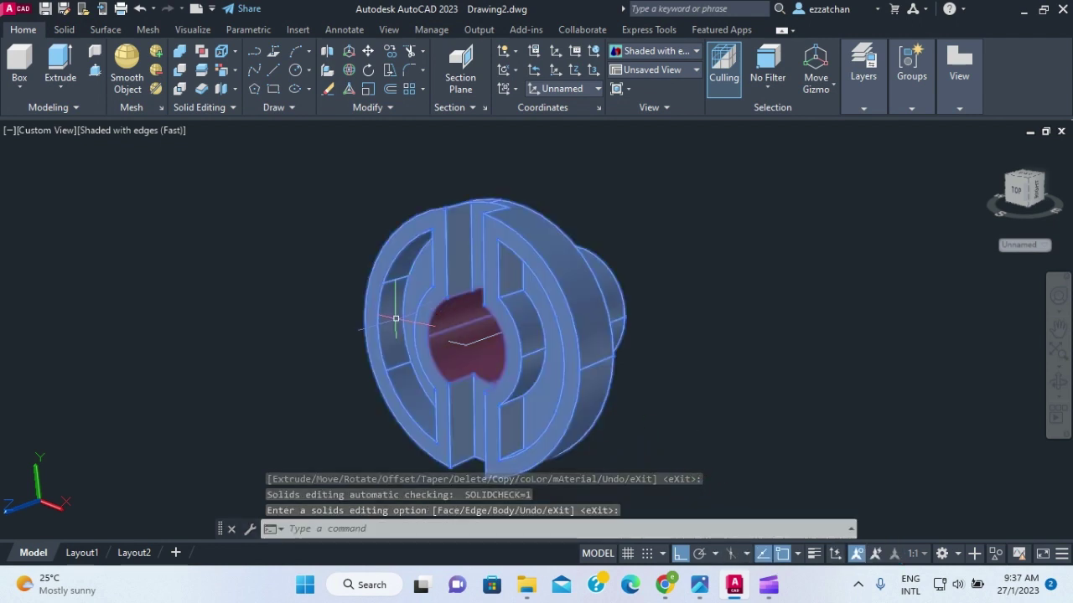
Color the central bore, the left pocket's wall and floor, and the rear hub's outer face green with Color Faces
{"action": "left_click", "coordinate": [221, 71]}
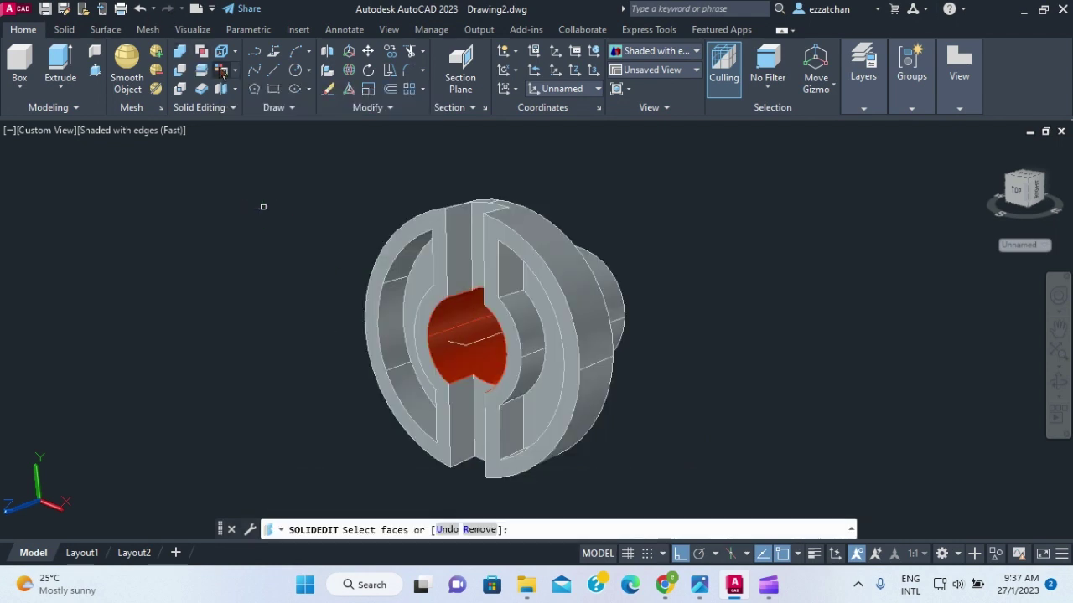
{"action": "left_click", "coordinate": [414, 286]}
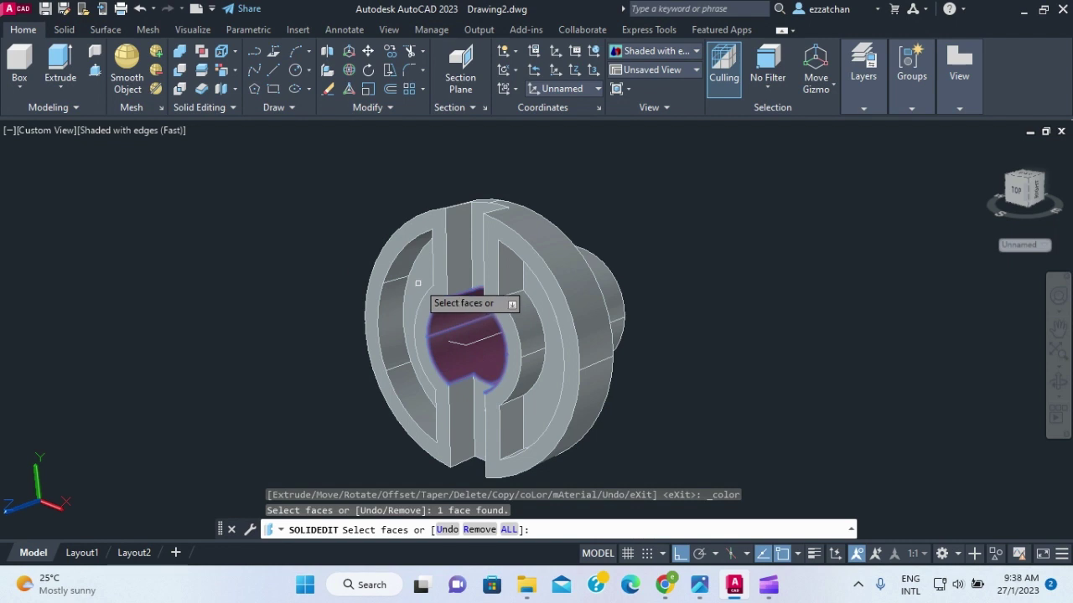
{"action": "left_click", "coordinate": [417, 282]}
{"action": "left_click", "coordinate": [417, 282]}
{"action": "left_click", "coordinate": [419, 279]}
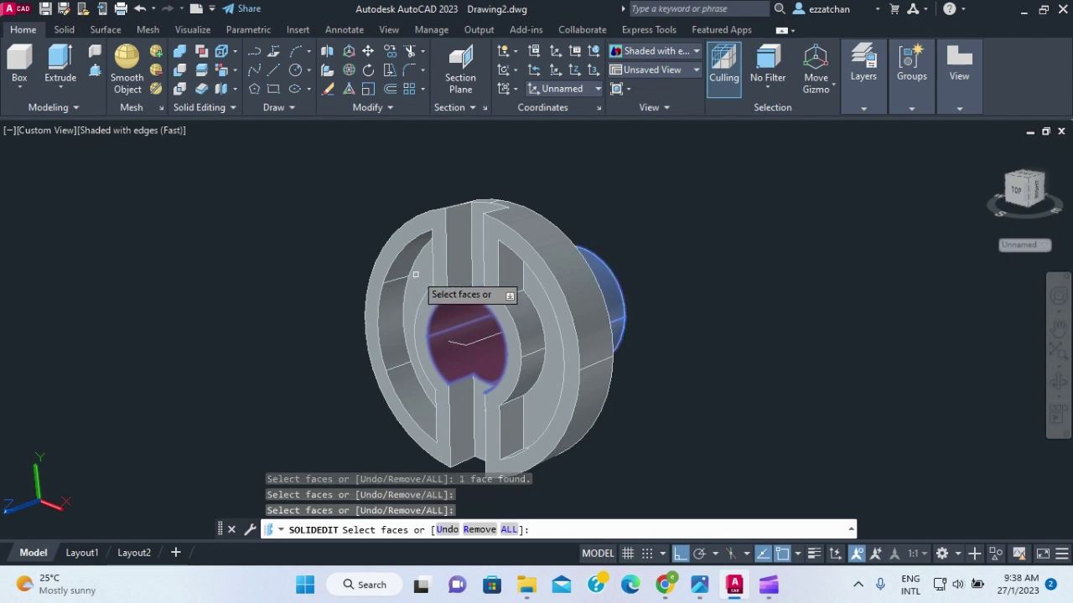
{"action": "left_click", "coordinate": [407, 278]}
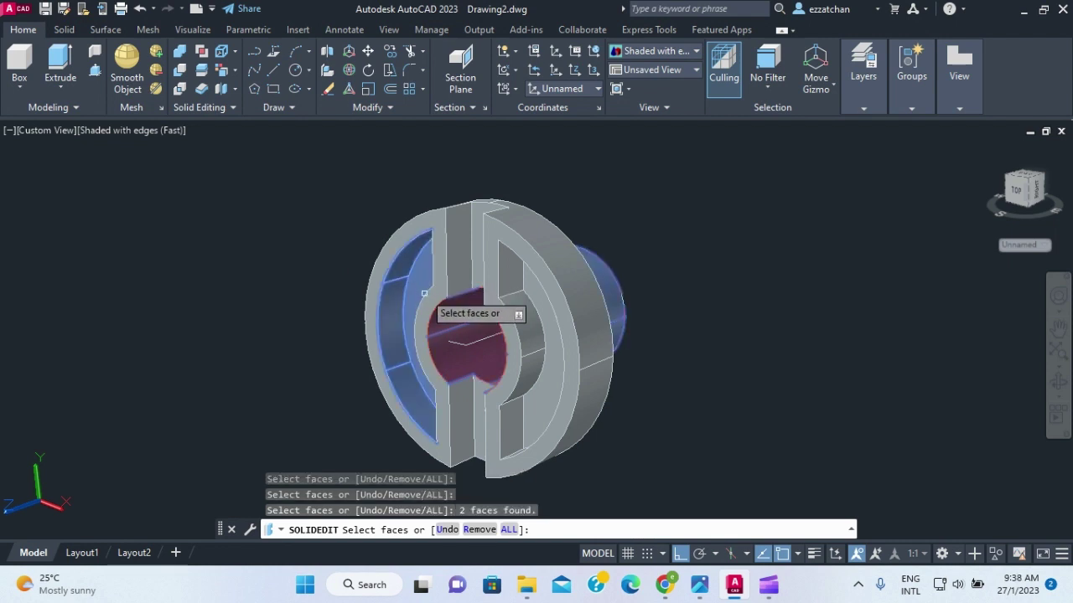
{"action": "key", "text": "Return"}
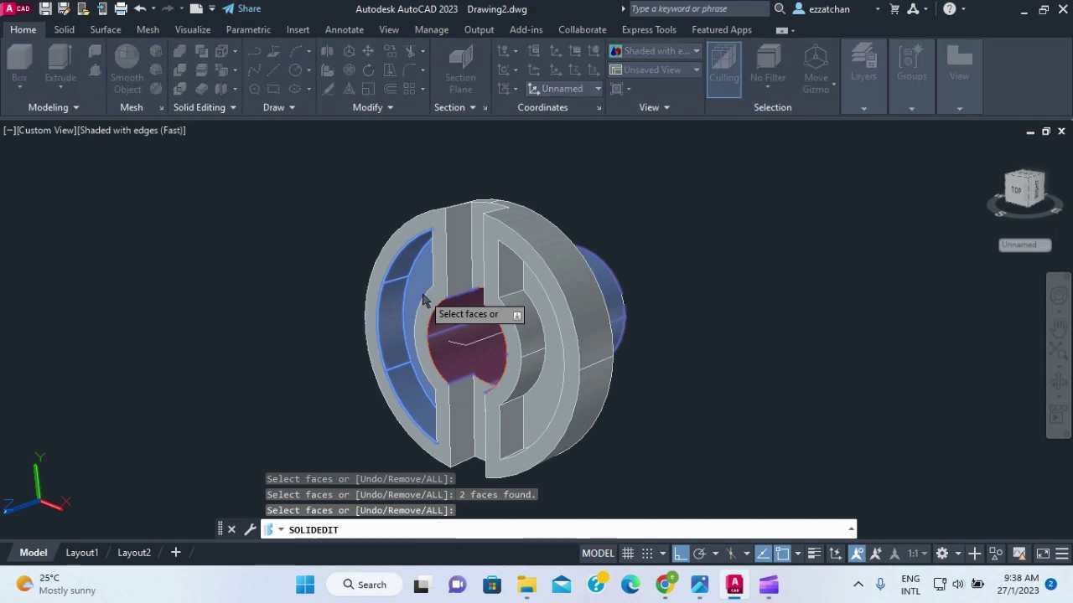
{"action": "left_click", "coordinate": [832, 438]}
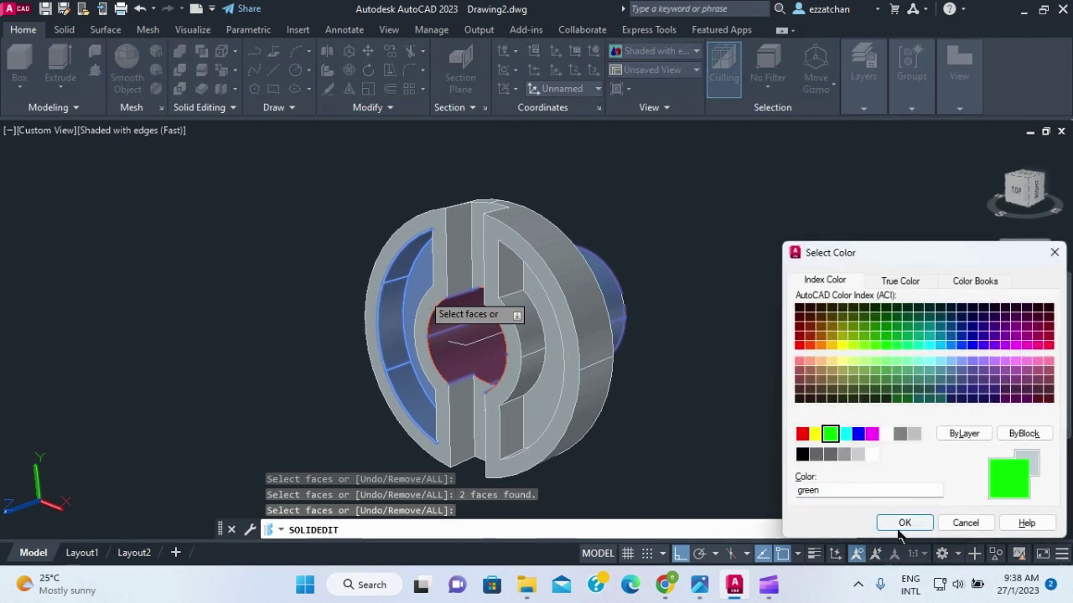
{"action": "left_click", "coordinate": [903, 523]}
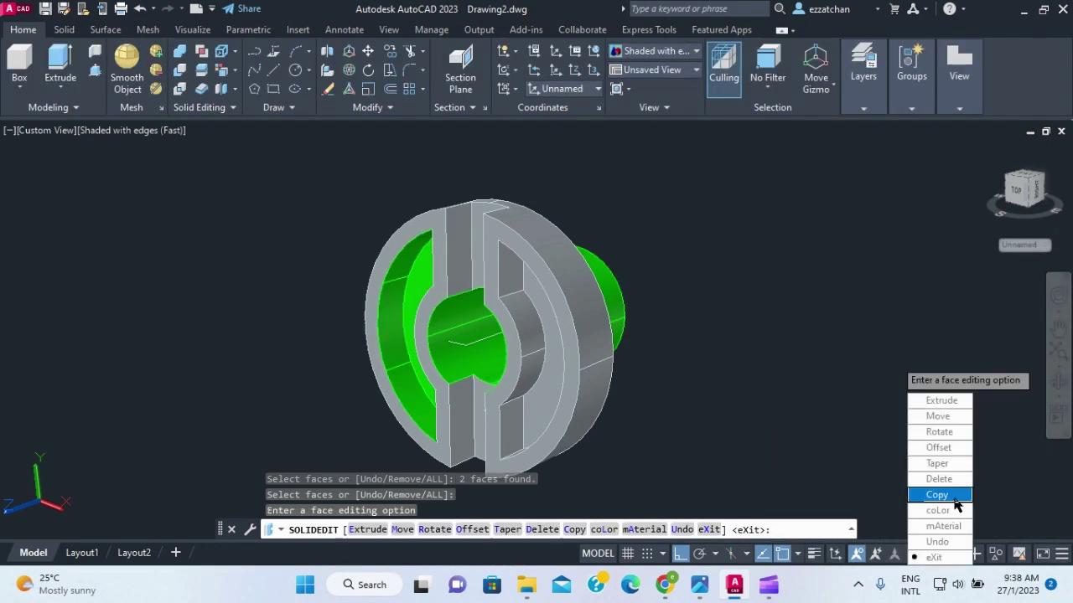
{"action": "left_click", "coordinate": [934, 557]}
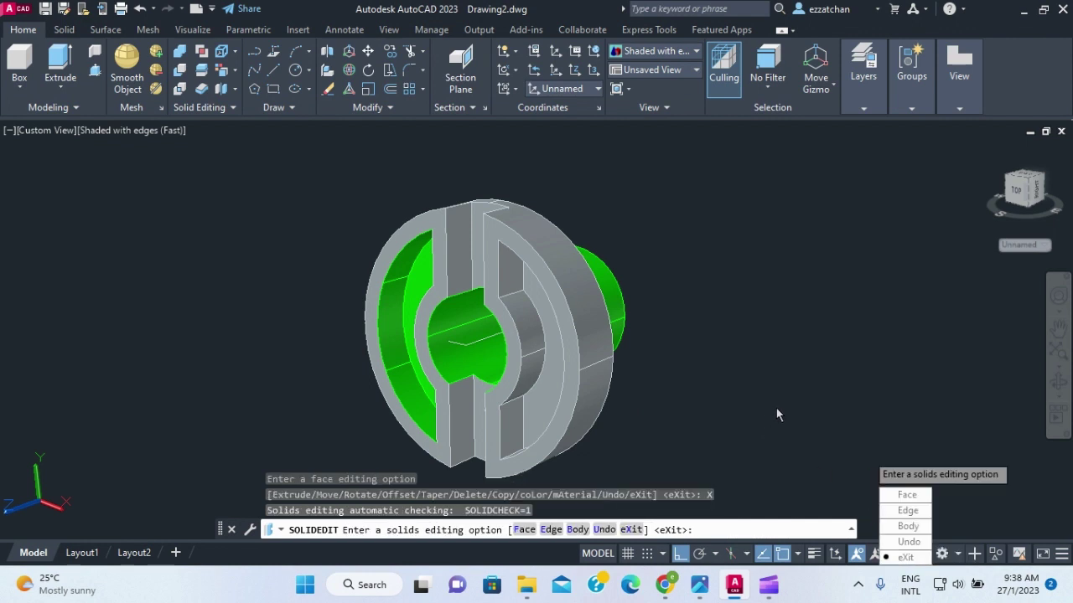
{"action": "key", "text": "Escape"}
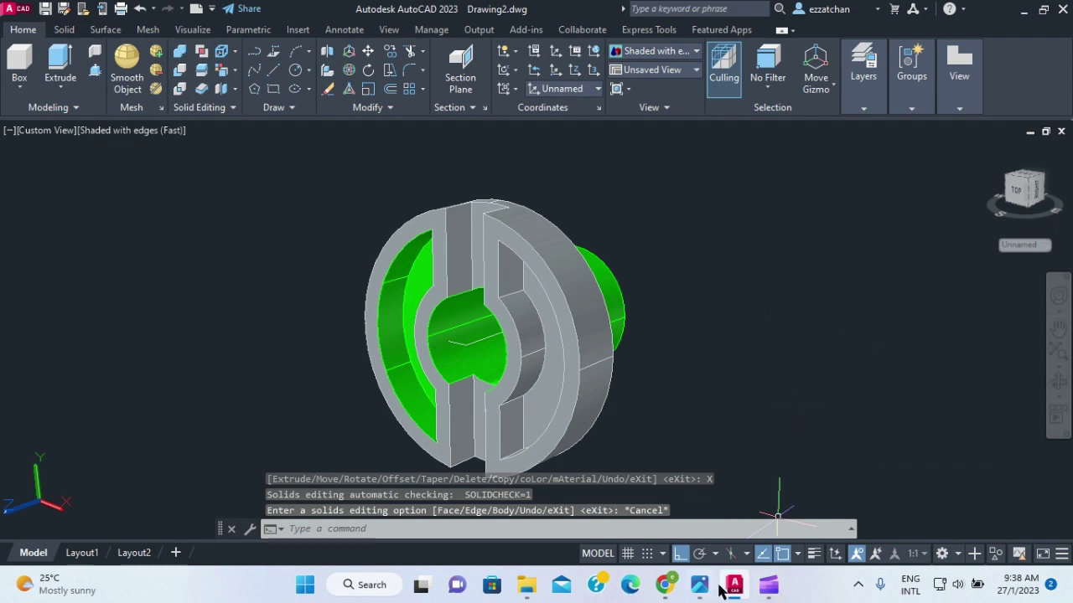
Check the fillet radii in the reference drawing stock guide exercise 13.png
{"action": "mouse_move", "coordinate": [700, 587]}
{"action": "left_click", "coordinate": [656, 526]}
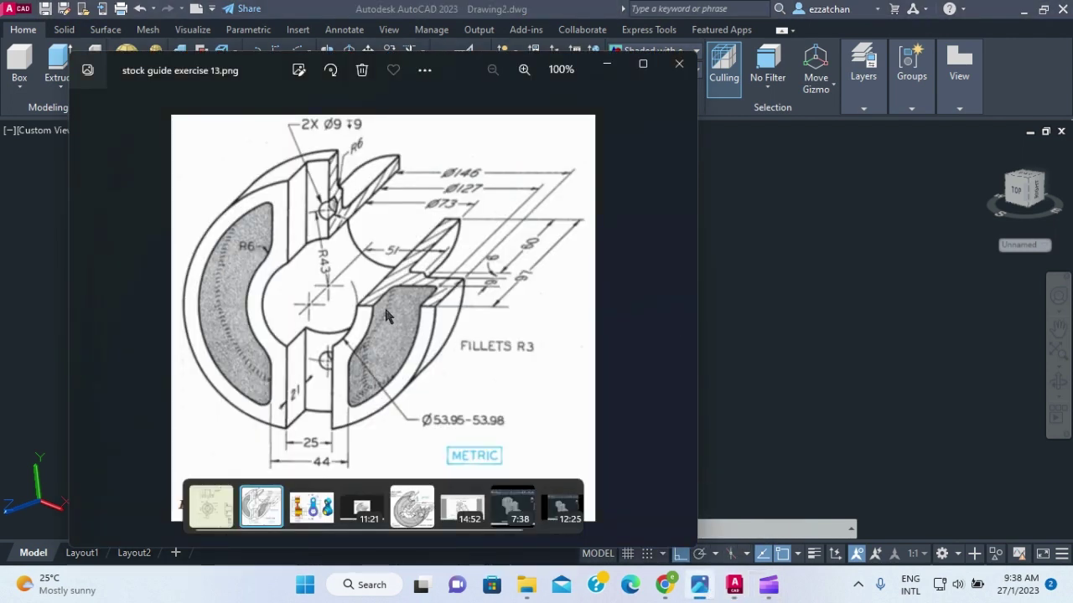
{"action": "left_click", "coordinate": [699, 585]}
{"action": "left_click", "coordinate": [503, 277]}
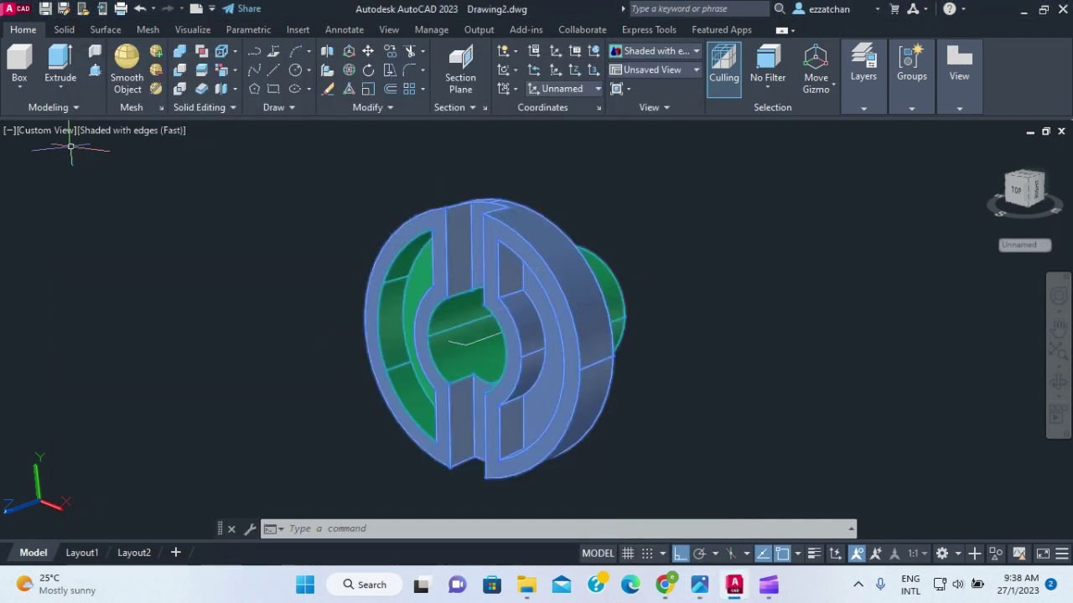
{"action": "key", "text": "Escape"}
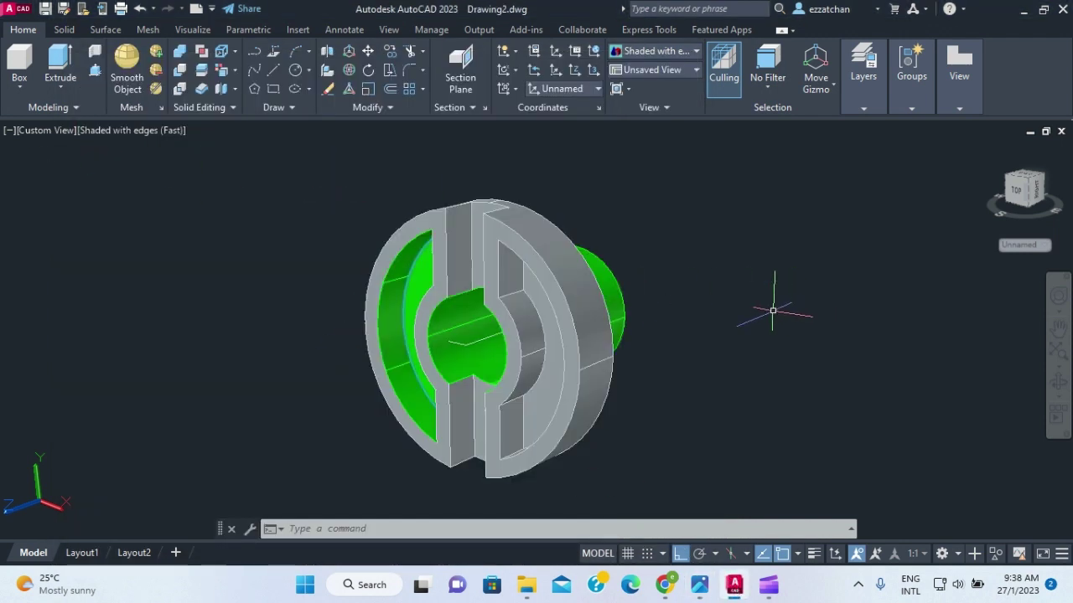
Try to fillet the curved floor edge of the left pocket with a radius of 6 using Filletedge
{"action": "type", "text": "FILL"}
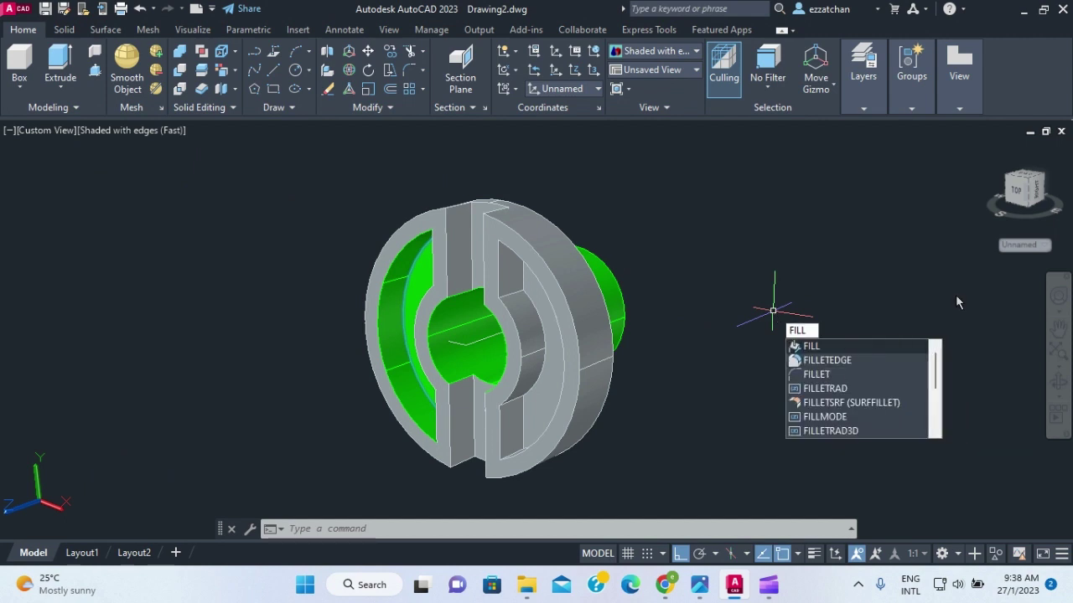
{"action": "left_click", "coordinate": [844, 363]}
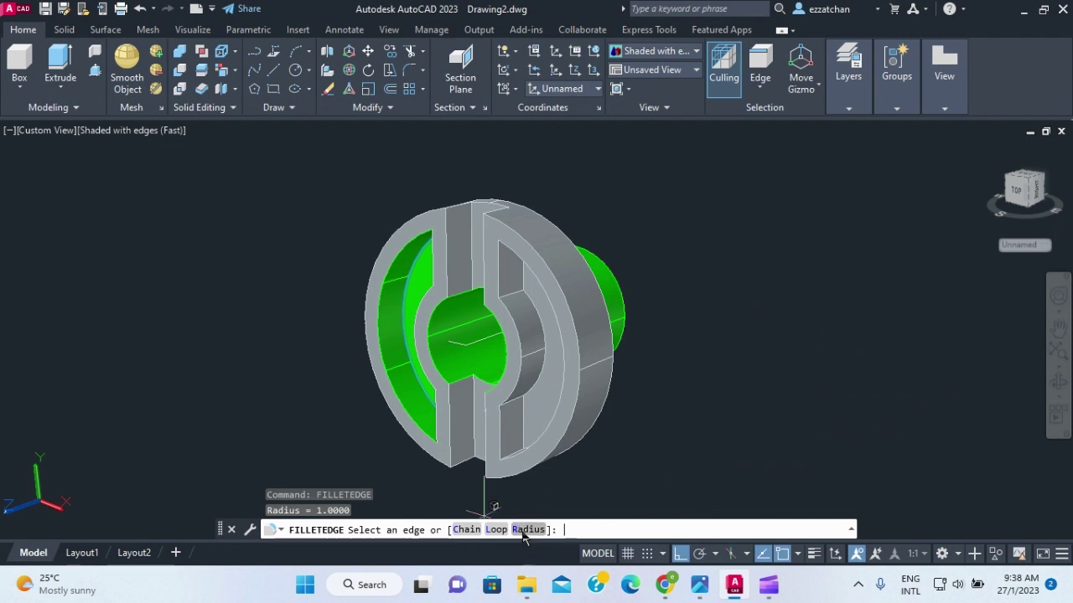
{"action": "left_click", "coordinate": [527, 530]}
{"action": "key", "text": "BackSpace"}
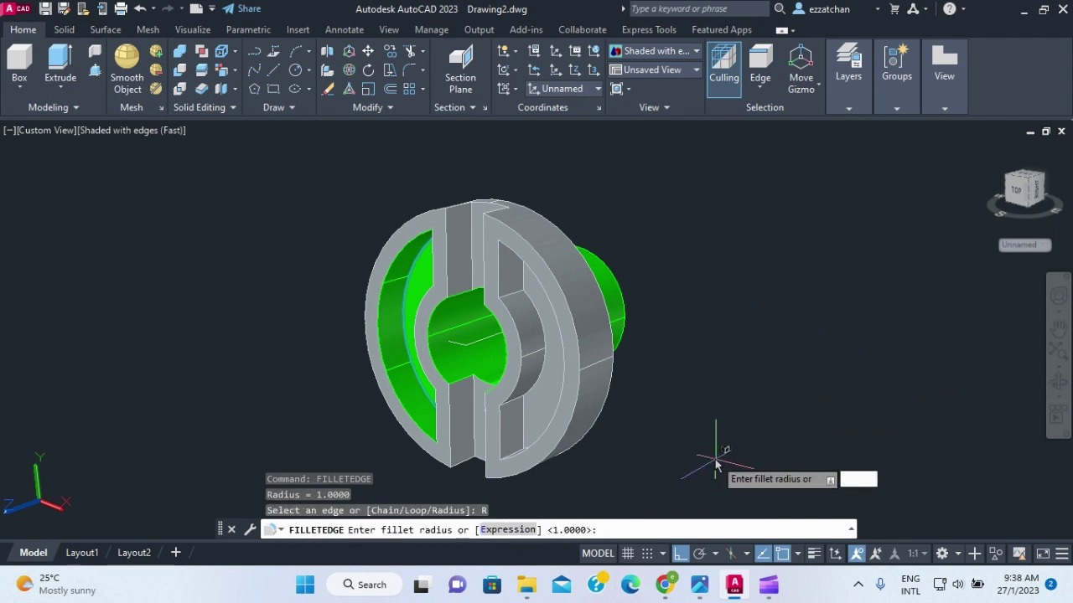
{"action": "type", "text": "6"}
{"action": "key", "text": "Return"}
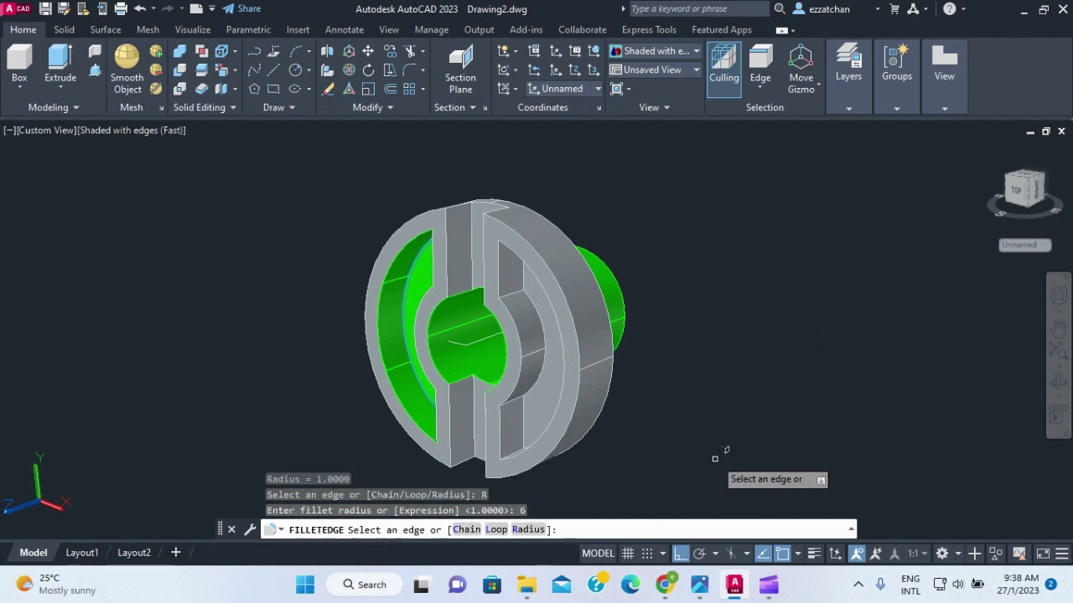
{"action": "left_click", "coordinate": [406, 280]}
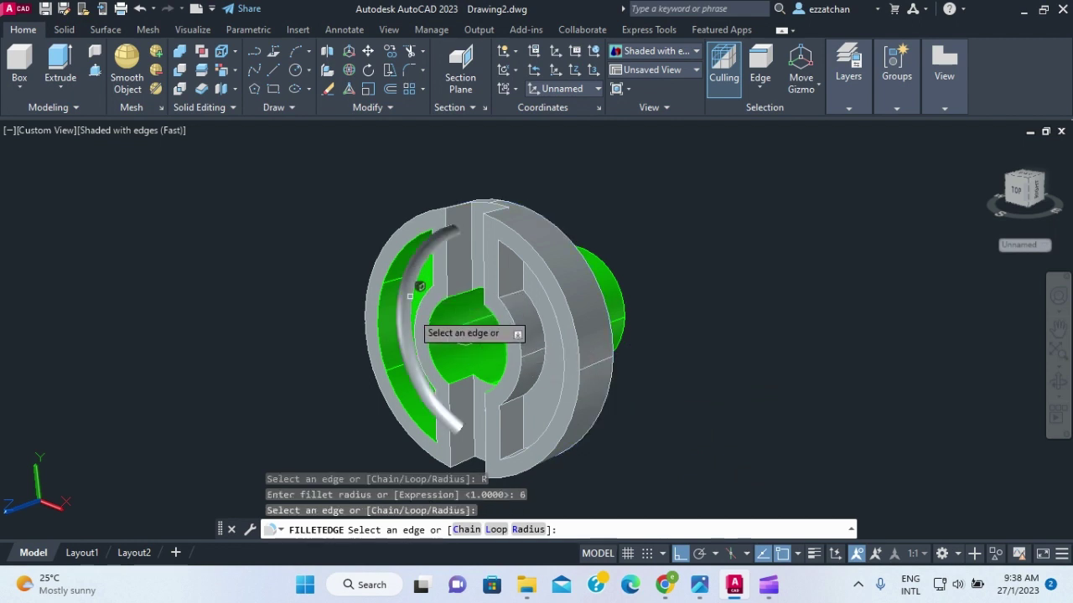
{"action": "left_click", "coordinate": [534, 293]}
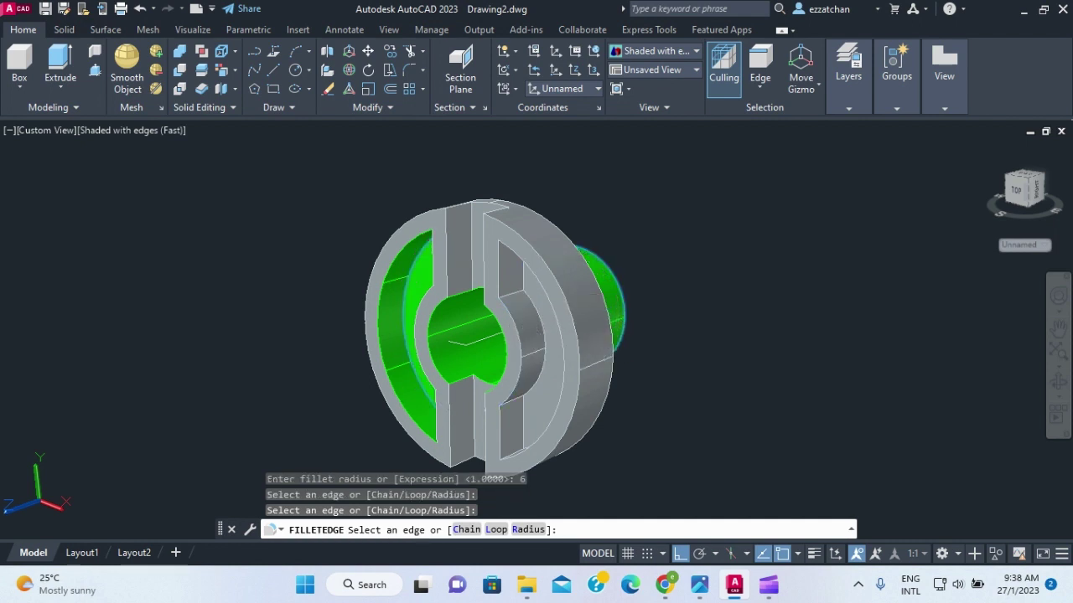
{"action": "key", "text": "Return"}
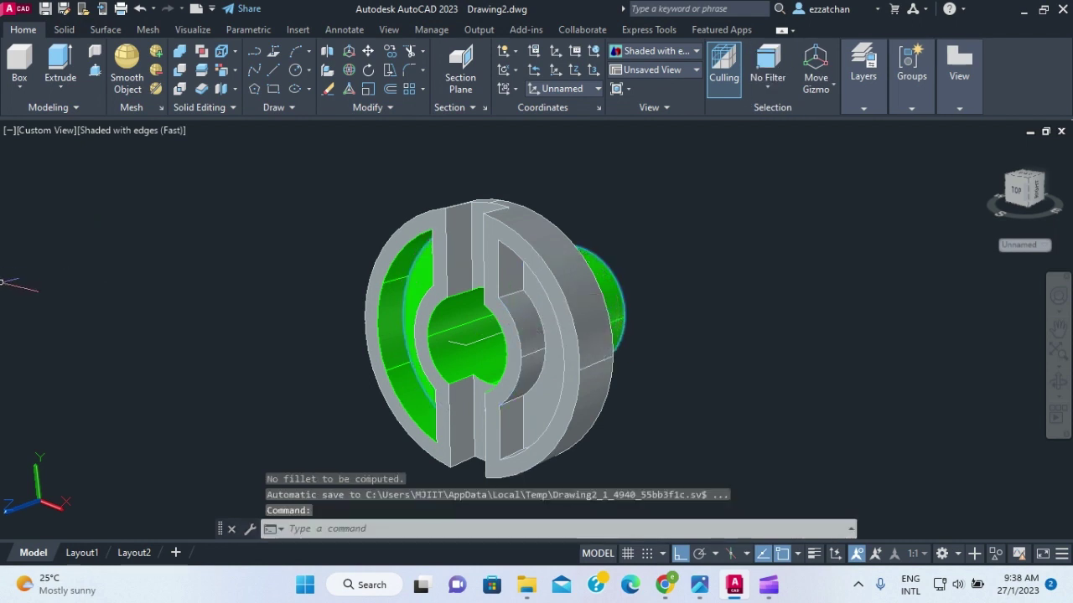
{"action": "left_click", "coordinate": [405, 280]}
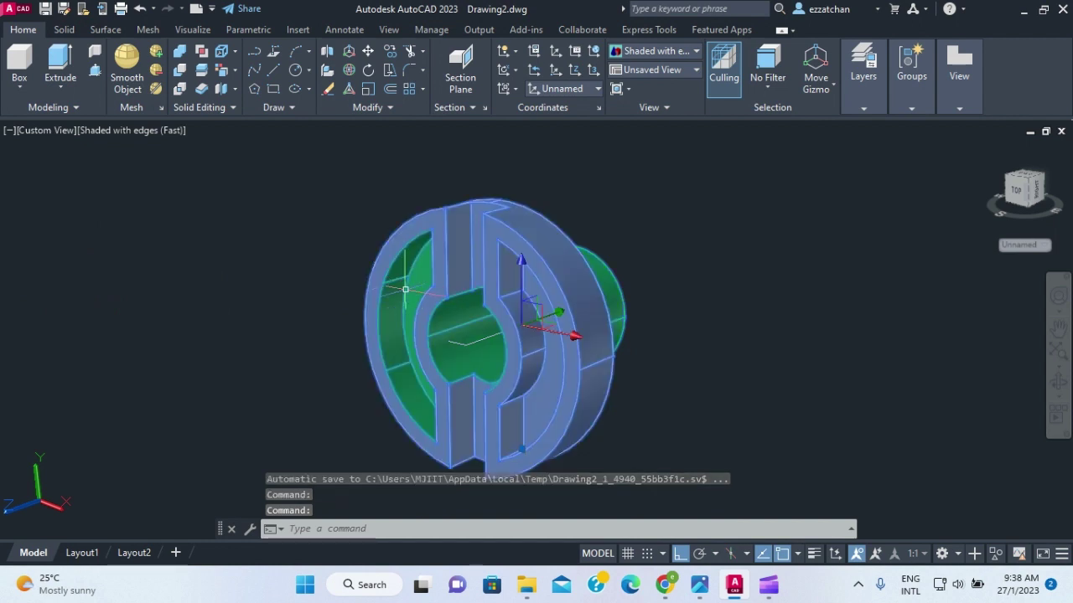
{"action": "key", "text": "Escape"}
{"action": "key", "text": "Escape"}
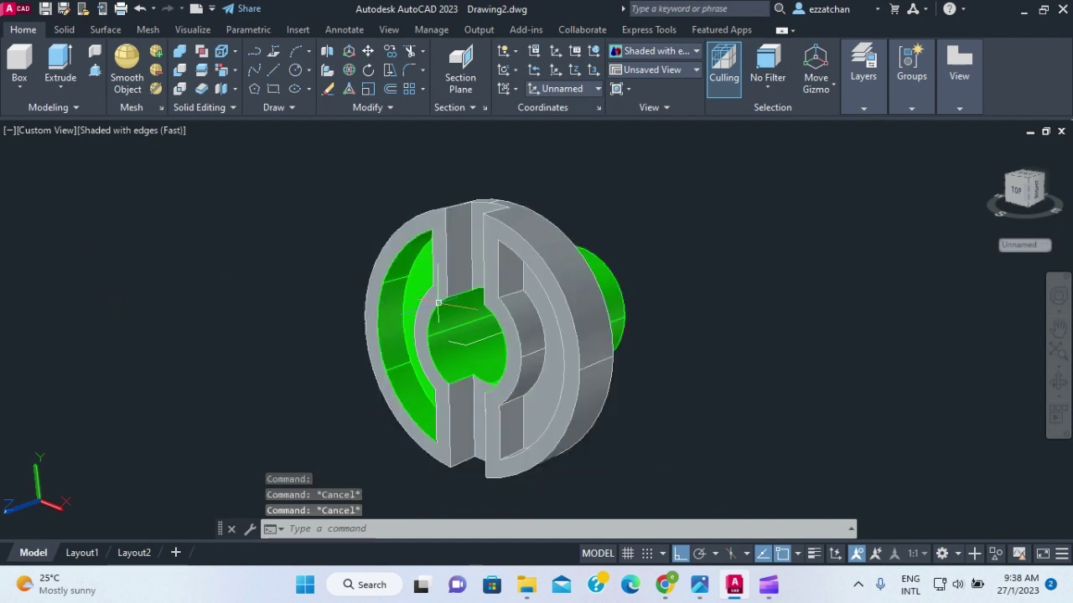
{"action": "key", "text": "Escape"}
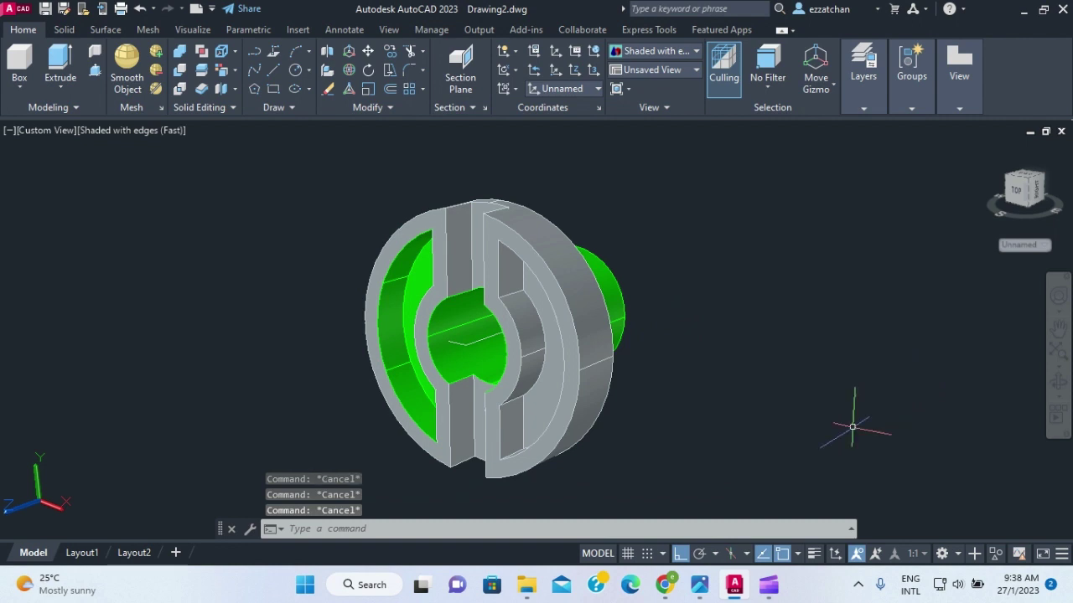
Fillet the left pocket's curved floor edge and two circular edges on the rear hub side with radius 6
{"action": "type", "text": "FI"}
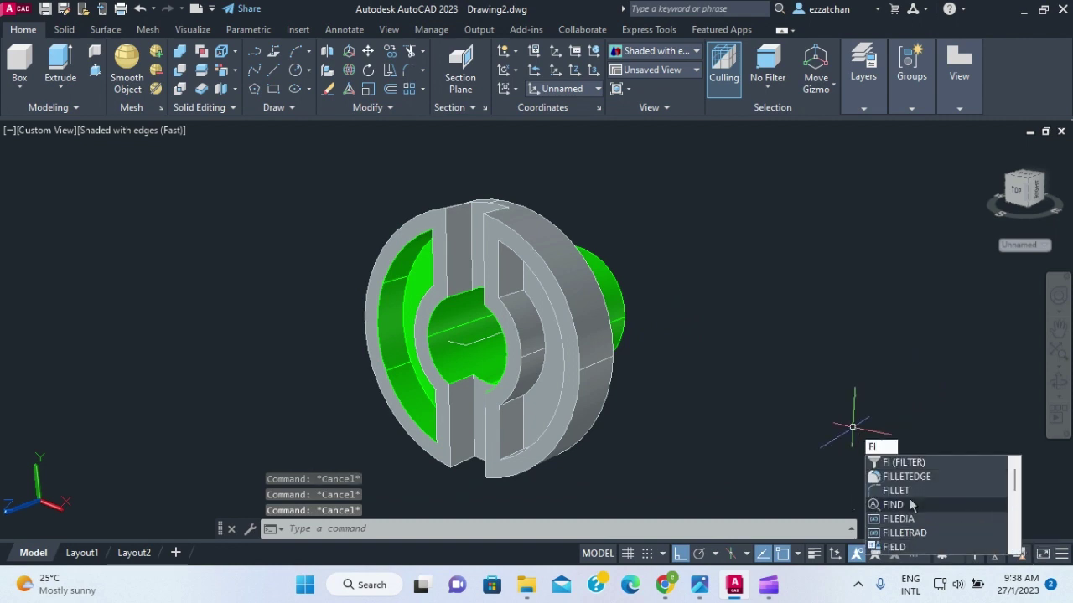
{"action": "left_click", "coordinate": [906, 476]}
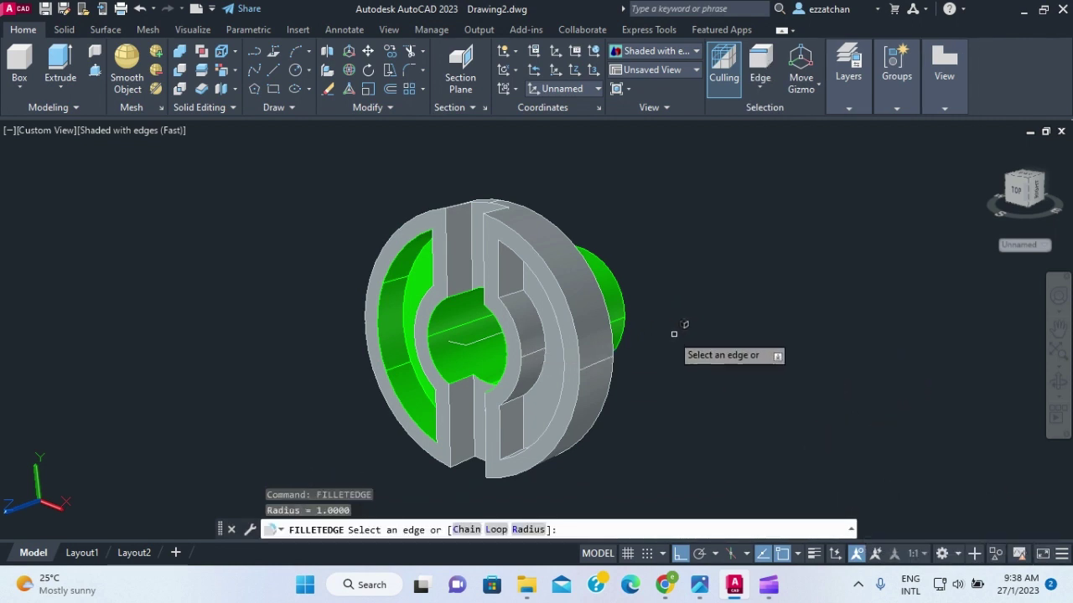
{"action": "left_click", "coordinate": [527, 530]}
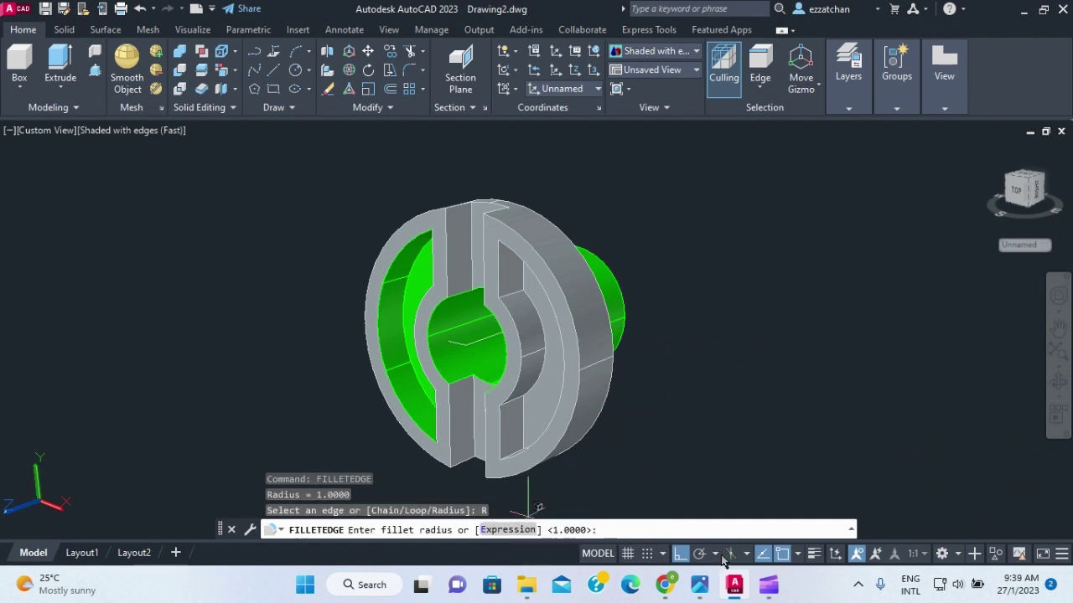
{"action": "type", "text": "6"}
{"action": "key", "text": "Return"}
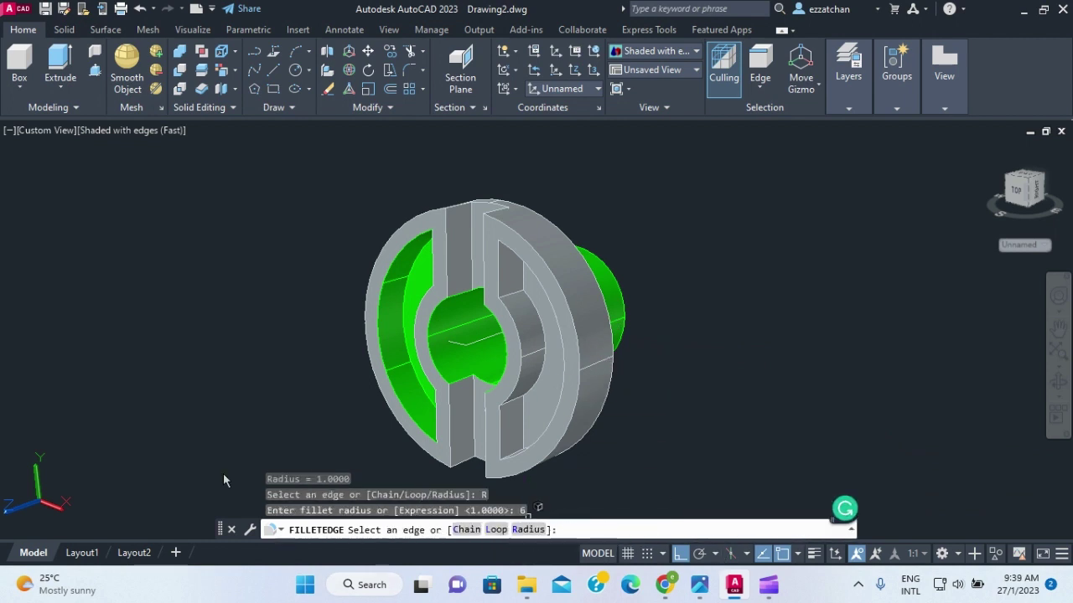
{"action": "left_click", "coordinate": [408, 269]}
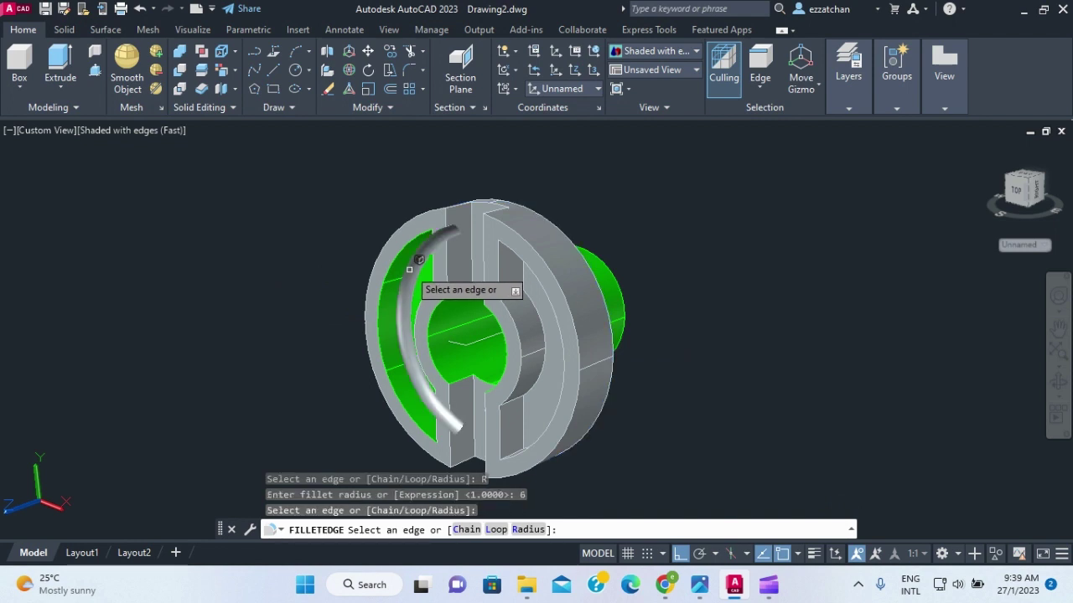
{"action": "left_click", "coordinate": [521, 424]}
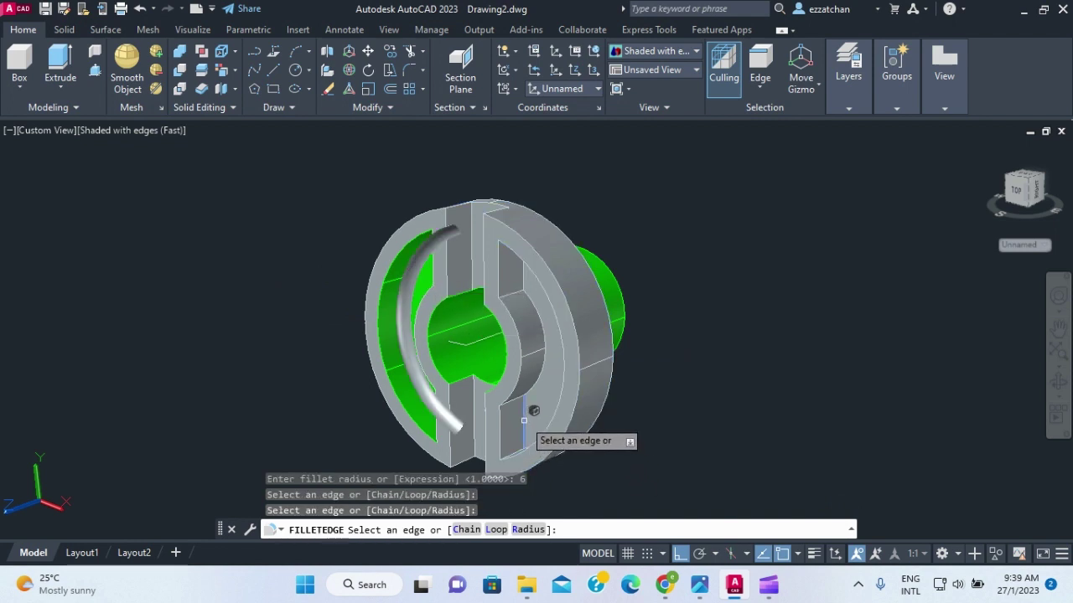
{"action": "left_click", "coordinate": [523, 420]}
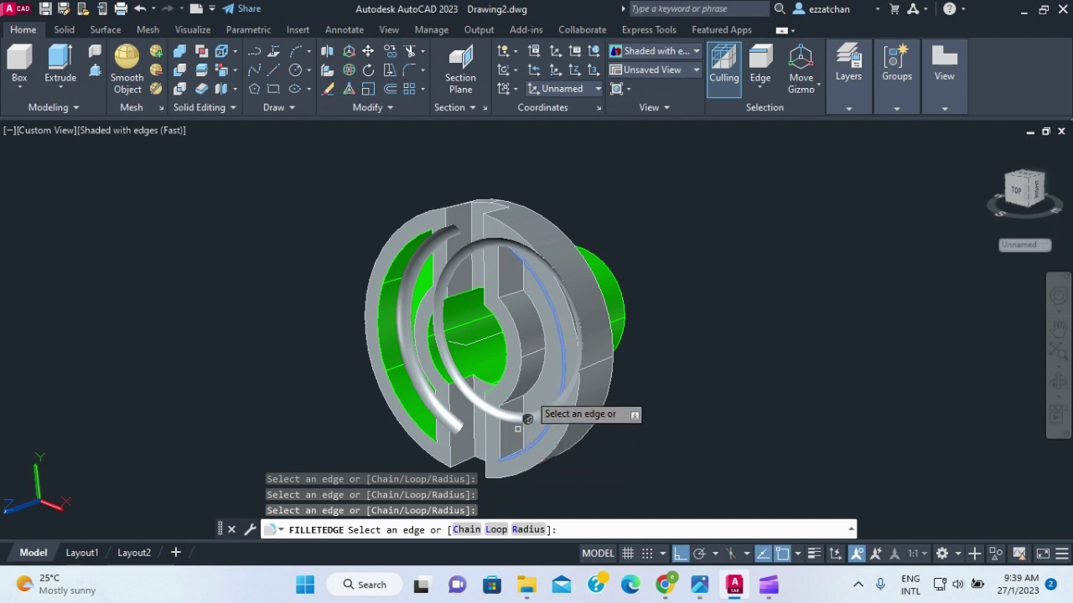
{"action": "left_click", "coordinate": [523, 284]}
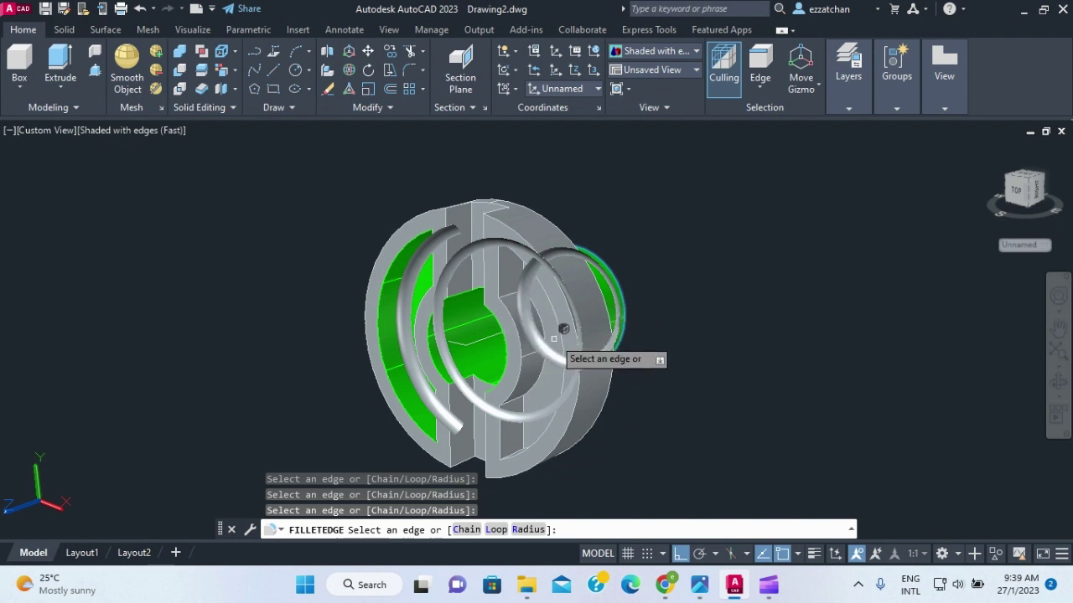
{"action": "key", "text": "Return"}
{"action": "key", "text": "Return"}
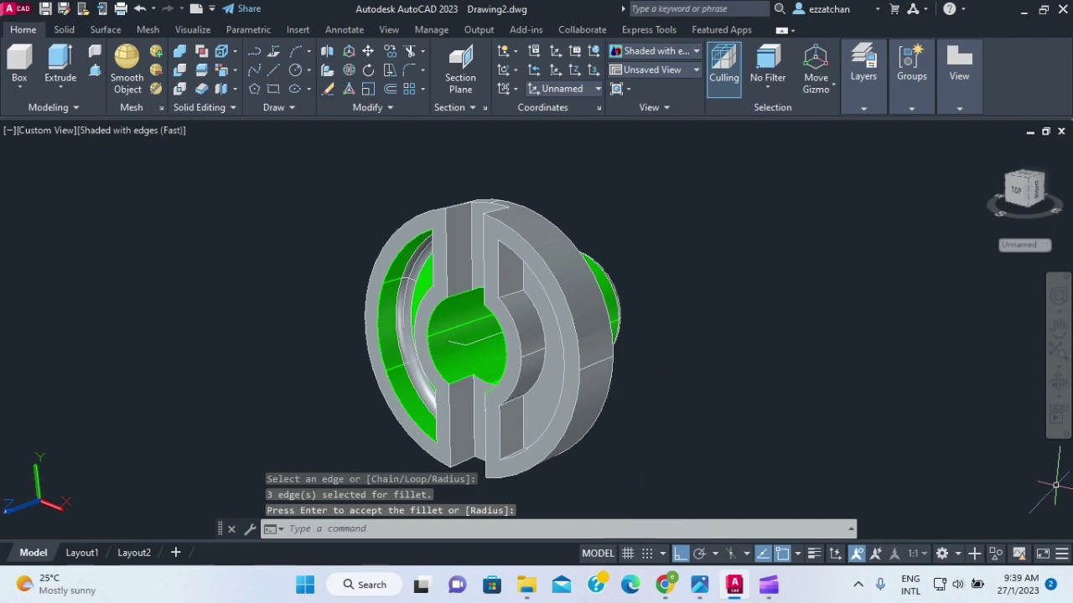
Examine the filleted part and the finished model in Section View book p272 exe13 full.dwg from different angles
{"action": "left_click", "coordinate": [1058, 387]}
{"action": "left_click_drag", "start_coordinate": [980, 385], "coordinate": [973, 417]}
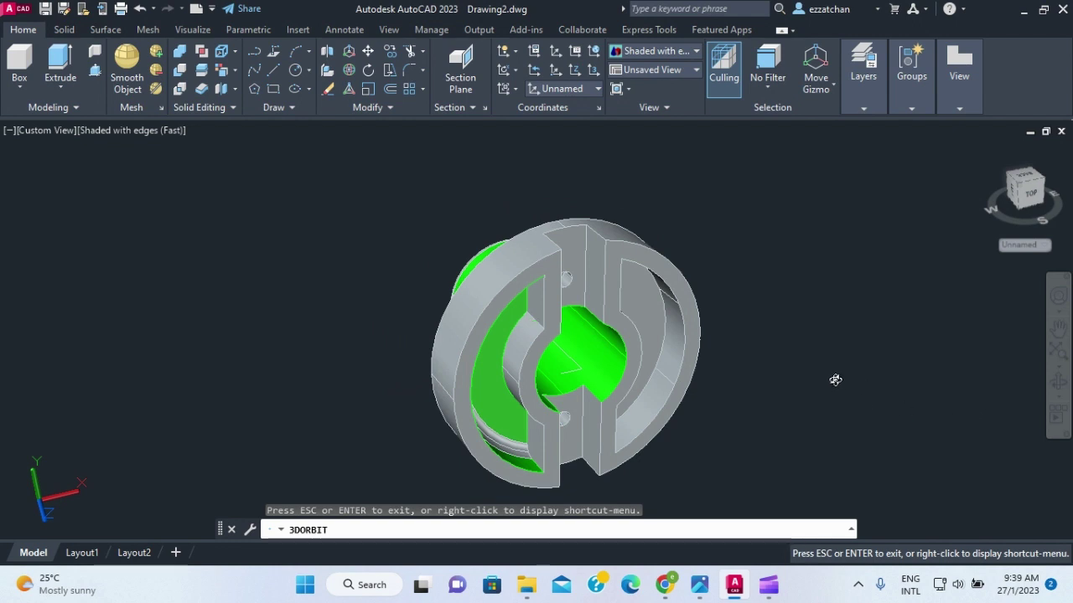
{"action": "key", "text": "Escape"}
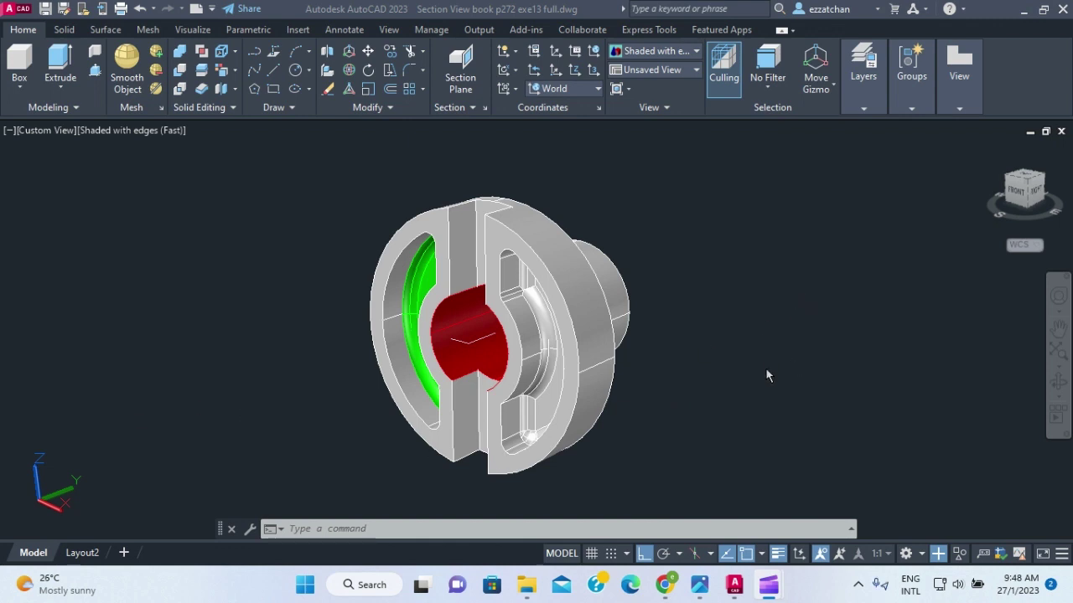
{"action": "left_click", "coordinate": [754, 393]}
{"action": "left_click", "coordinate": [871, 365]}
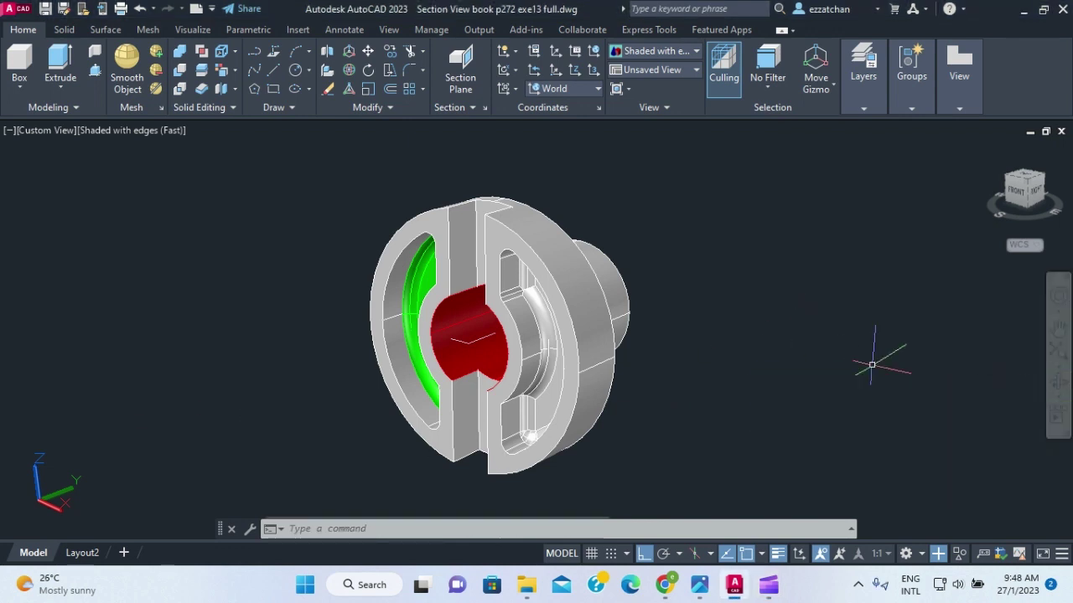
{"action": "key", "text": "Escape"}
{"action": "left_click", "coordinate": [1058, 390]}
{"action": "left_click_drag", "start_coordinate": [964, 370], "coordinate": [824, 399]}
{"action": "key", "text": "Escape"}
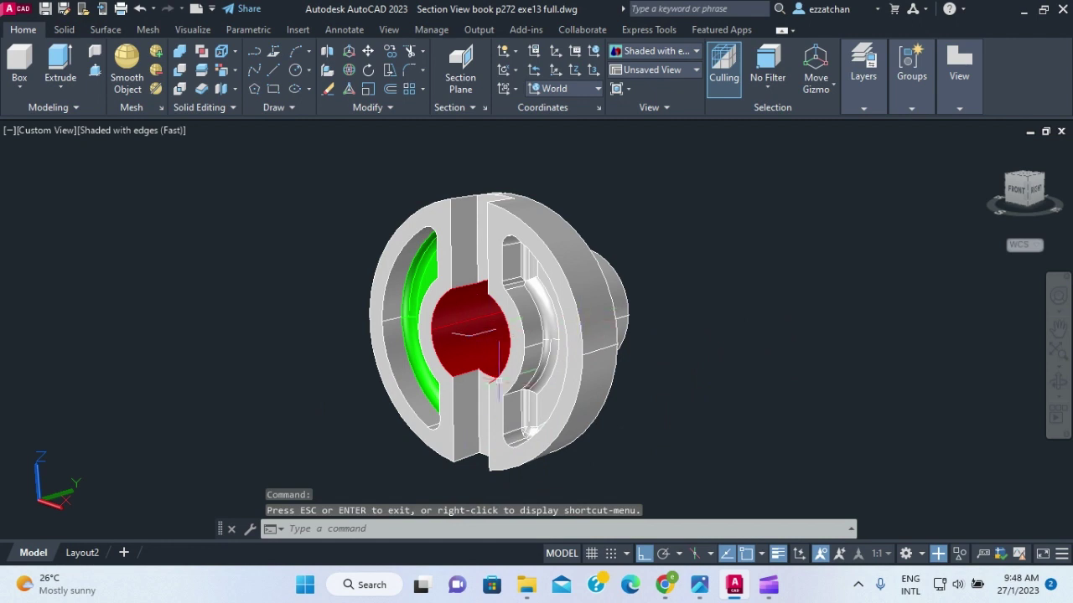
Open Layout2 and accept third angle projection in its drafting standard
{"action": "left_click", "coordinate": [83, 554]}
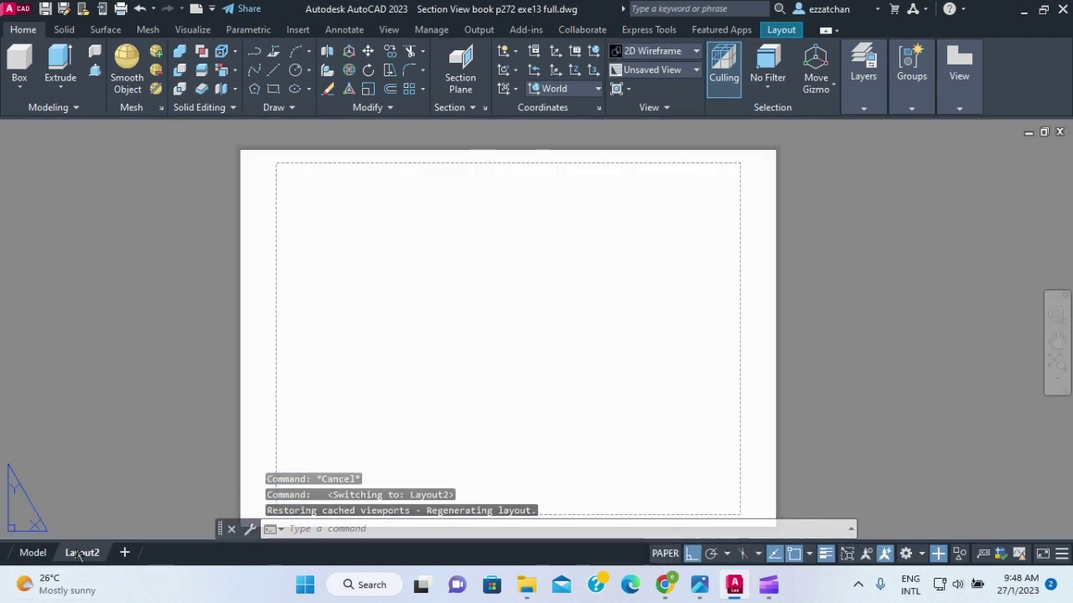
{"action": "right_click", "coordinate": [78, 556]}
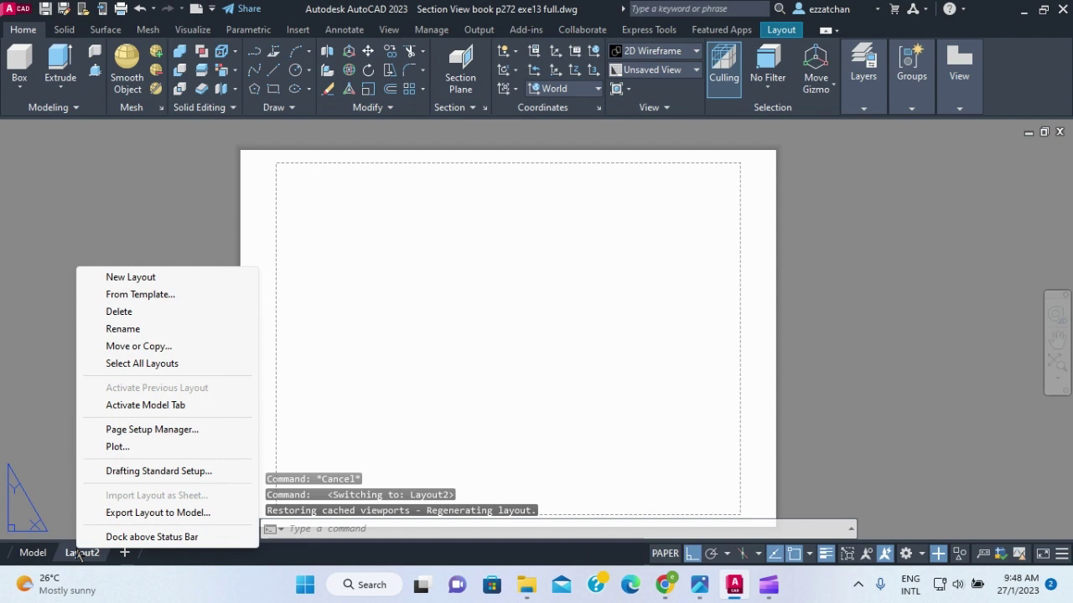
{"action": "left_click", "coordinate": [134, 472]}
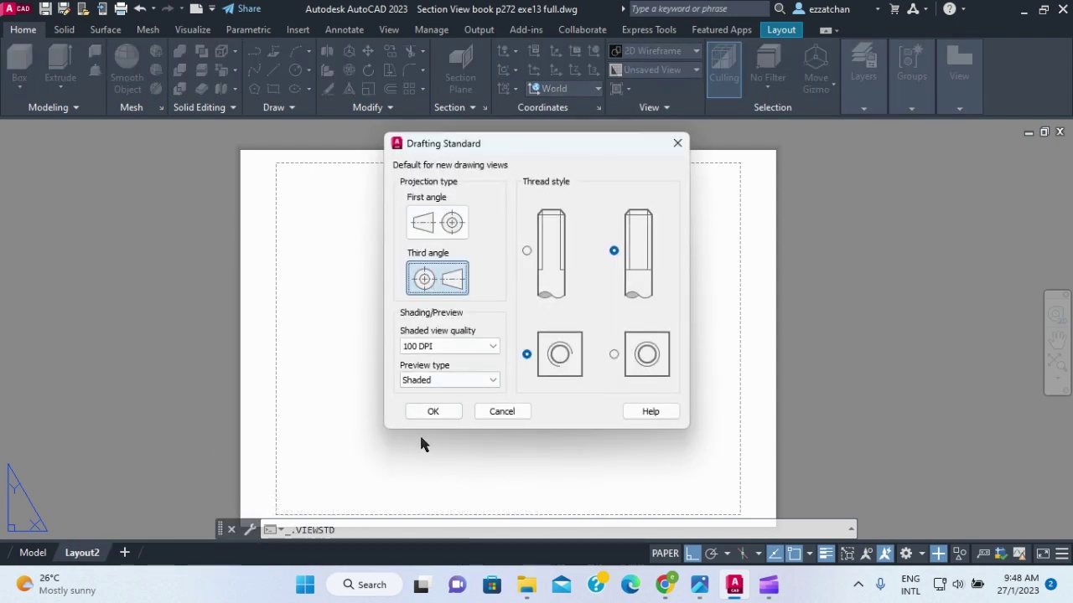
{"action": "left_click", "coordinate": [433, 411]}
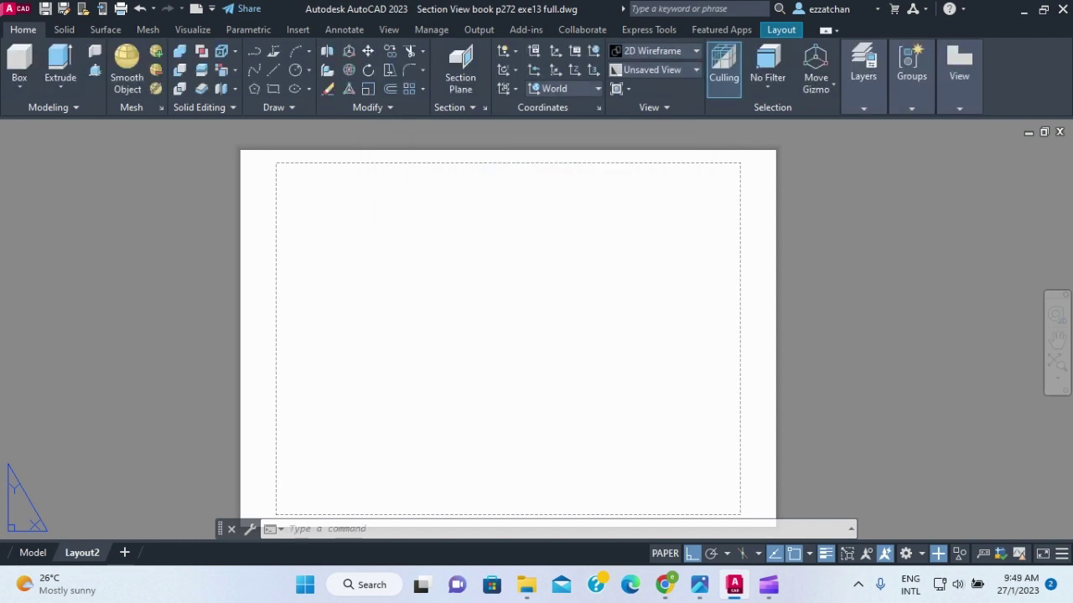
Modify Layout2's page setup to use the DWG To PDF.pc3 plotter
{"action": "right_click", "coordinate": [76, 554]}
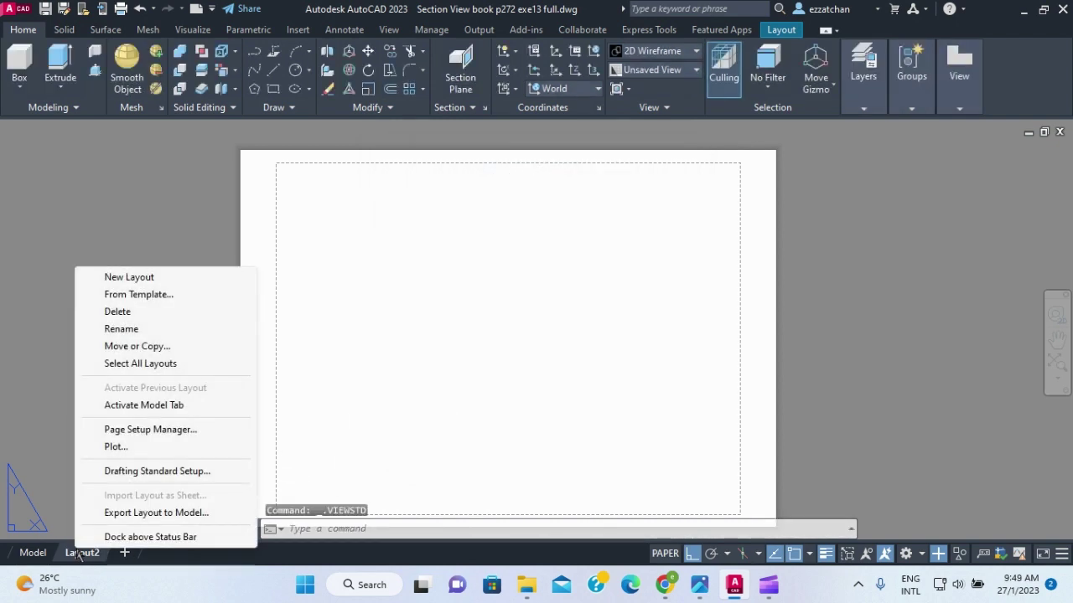
{"action": "left_click", "coordinate": [156, 432]}
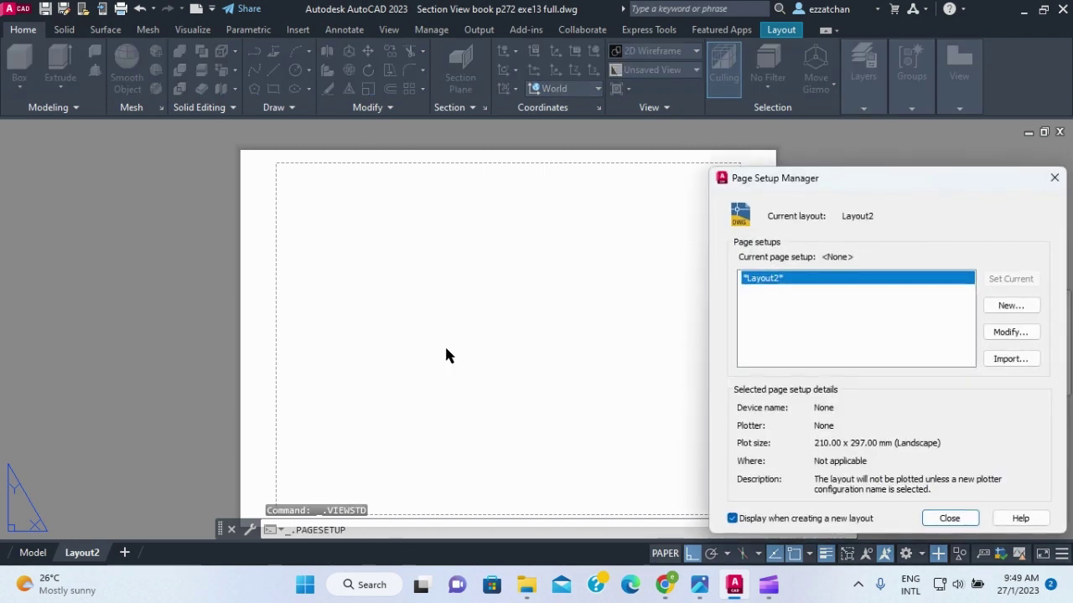
{"action": "left_click", "coordinate": [999, 336]}
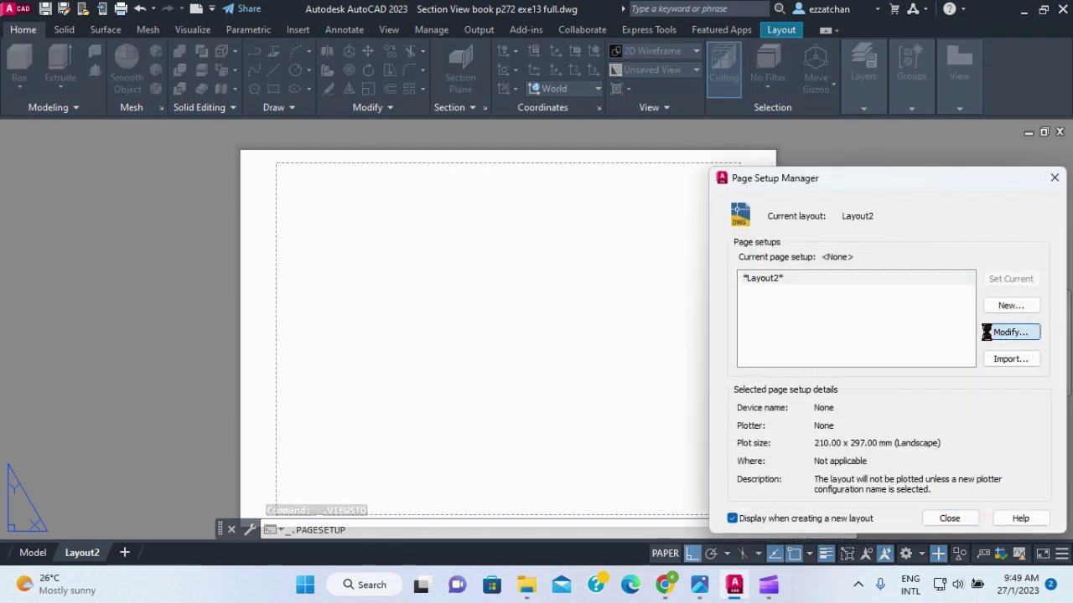
{"action": "left_click", "coordinate": [764, 243]}
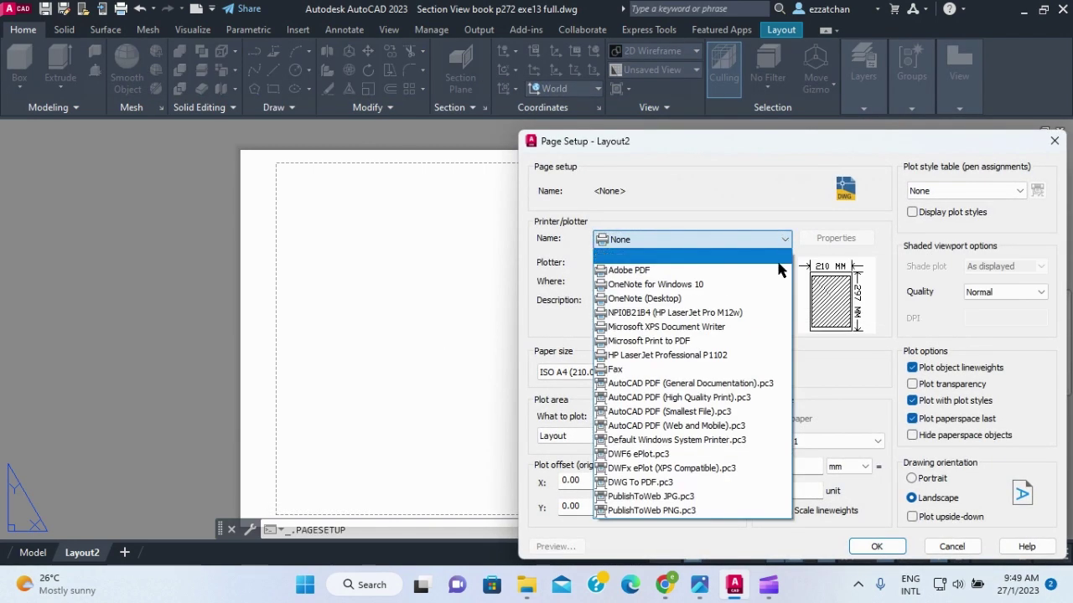
{"action": "left_click", "coordinate": [675, 484]}
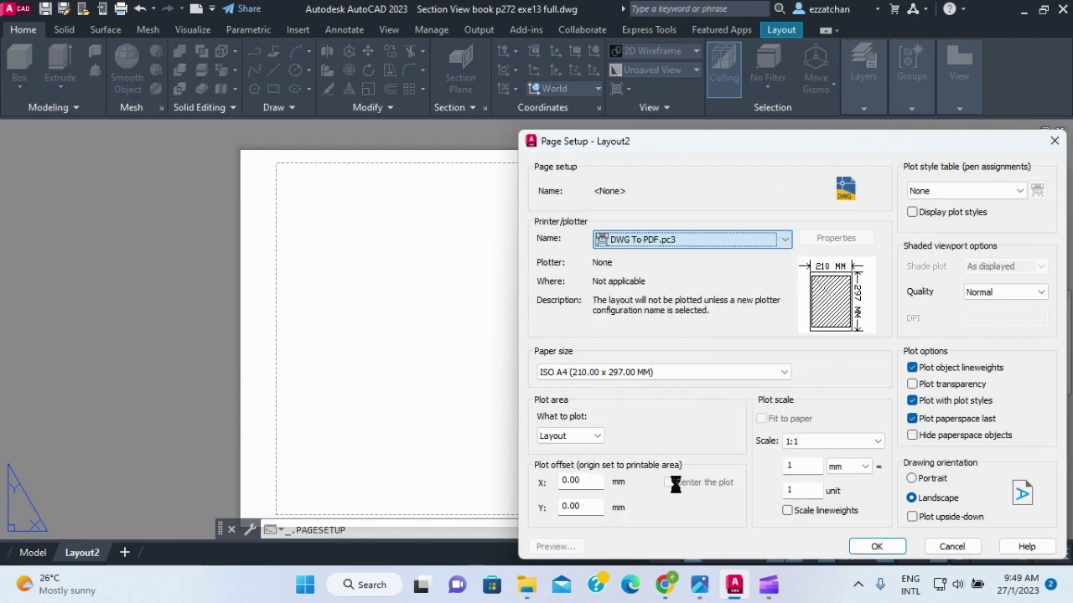
Set Layout2's paper size to ISO A3 (297.00 x 420.00 MM) and finish the page setup
{"action": "left_click", "coordinate": [649, 374]}
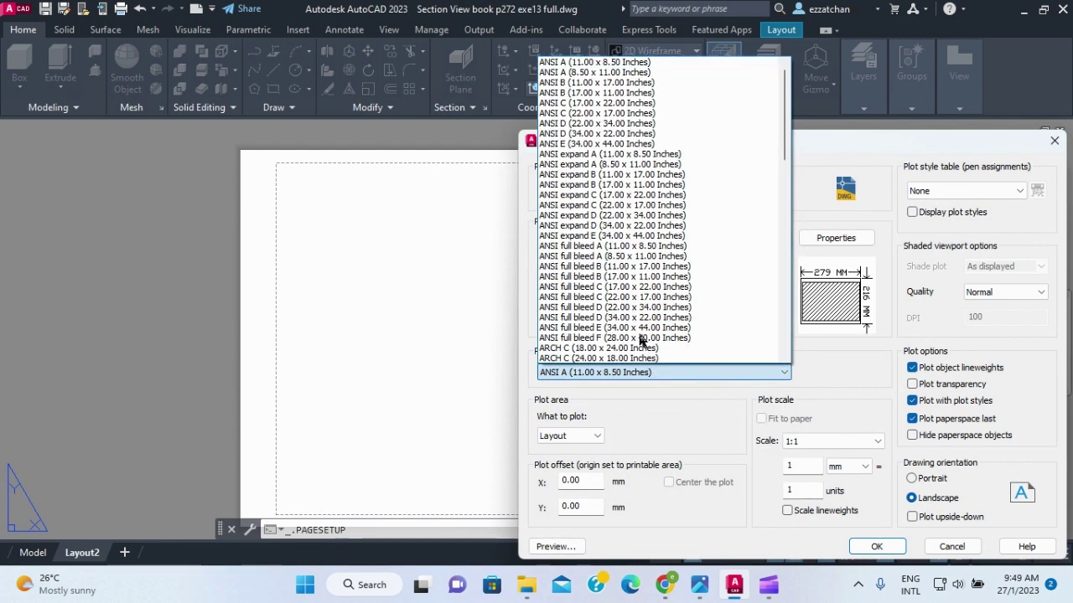
{"action": "key", "text": "i"}
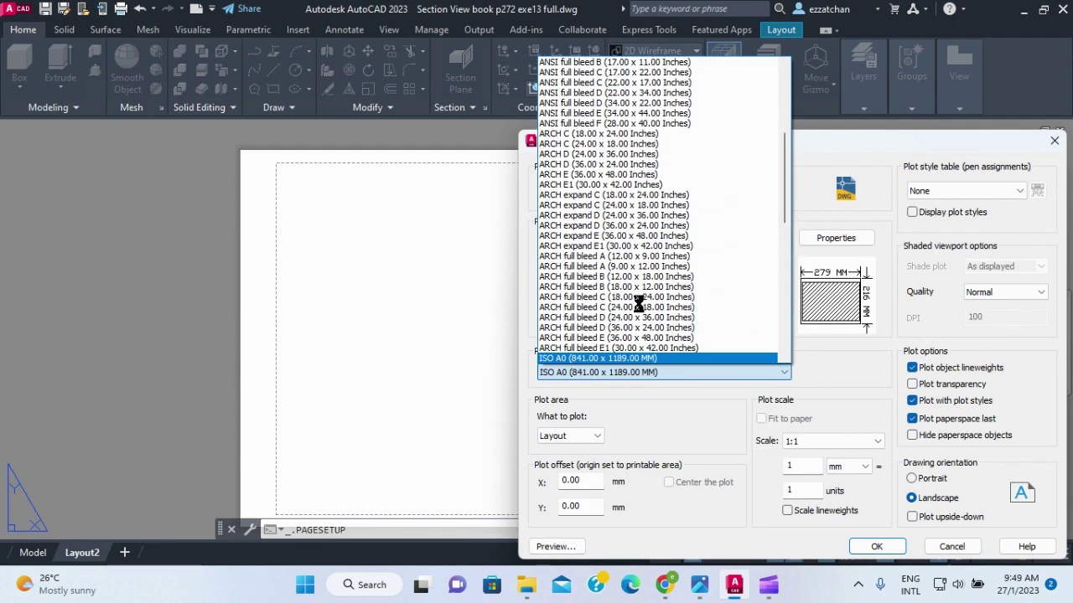
{"action": "scroll", "coordinate": [638, 309], "scroll_direction": "down", "scroll_amount": 1}
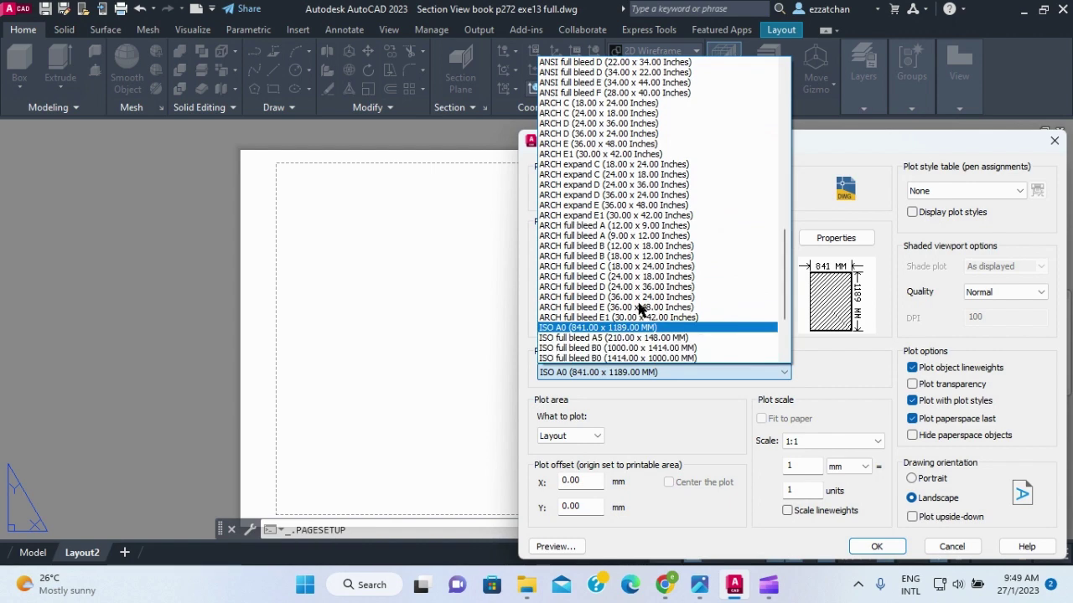
{"action": "scroll", "coordinate": [639, 309], "scroll_direction": "down", "scroll_amount": 3}
{"action": "scroll", "coordinate": [638, 309], "scroll_direction": "up", "scroll_amount": 9}
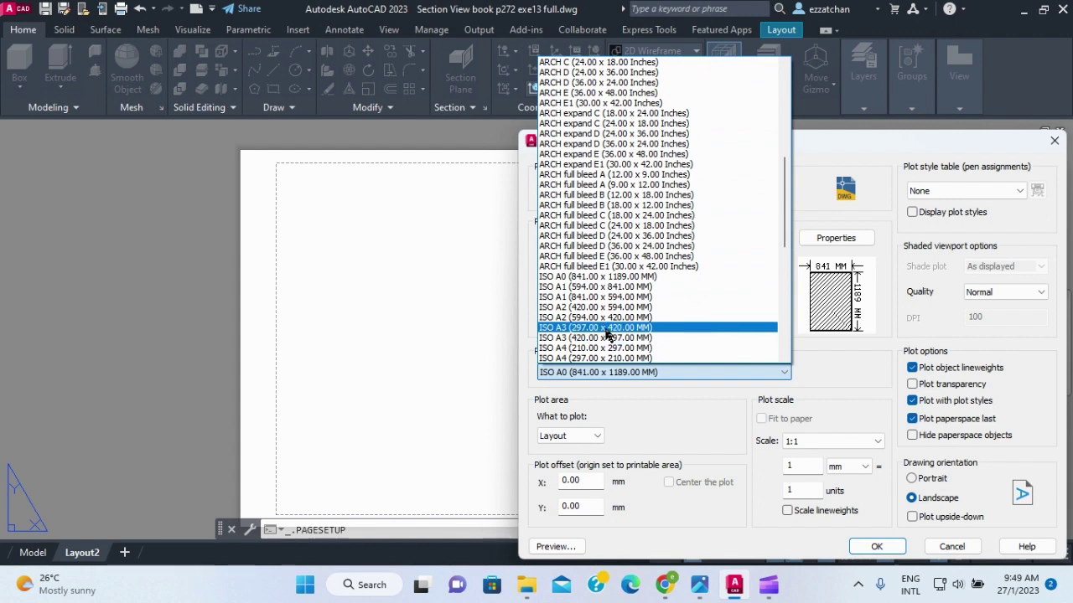
{"action": "left_click", "coordinate": [607, 327]}
{"action": "left_click", "coordinate": [872, 547]}
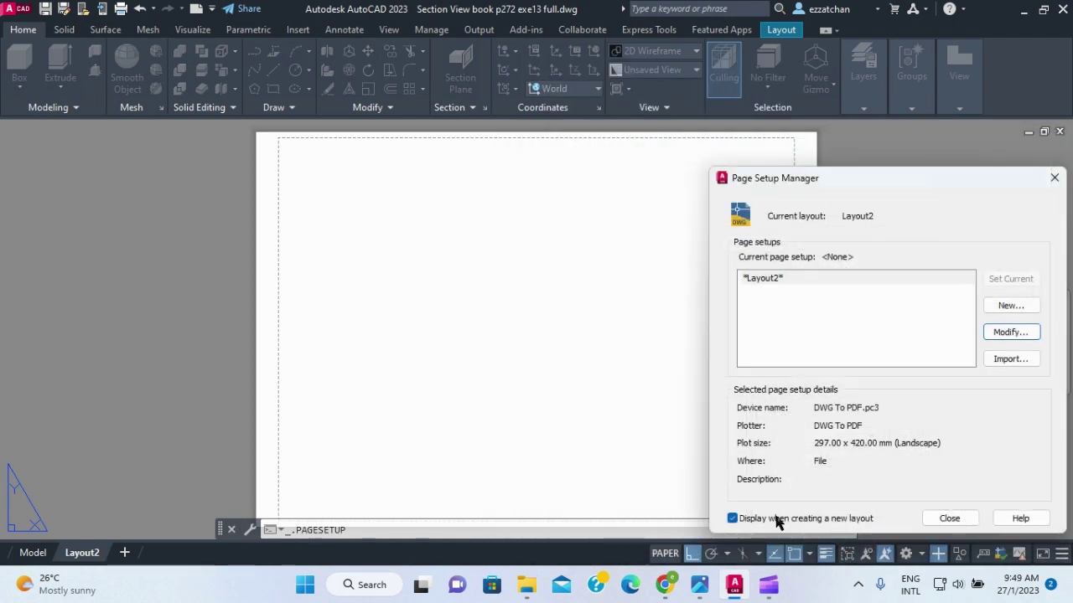
{"action": "left_click", "coordinate": [950, 518]}
Create a front base view of the model-space solid at 1:2 in the lower-left area of the Layout2 sheet
{"action": "left_click", "coordinate": [33, 553]}
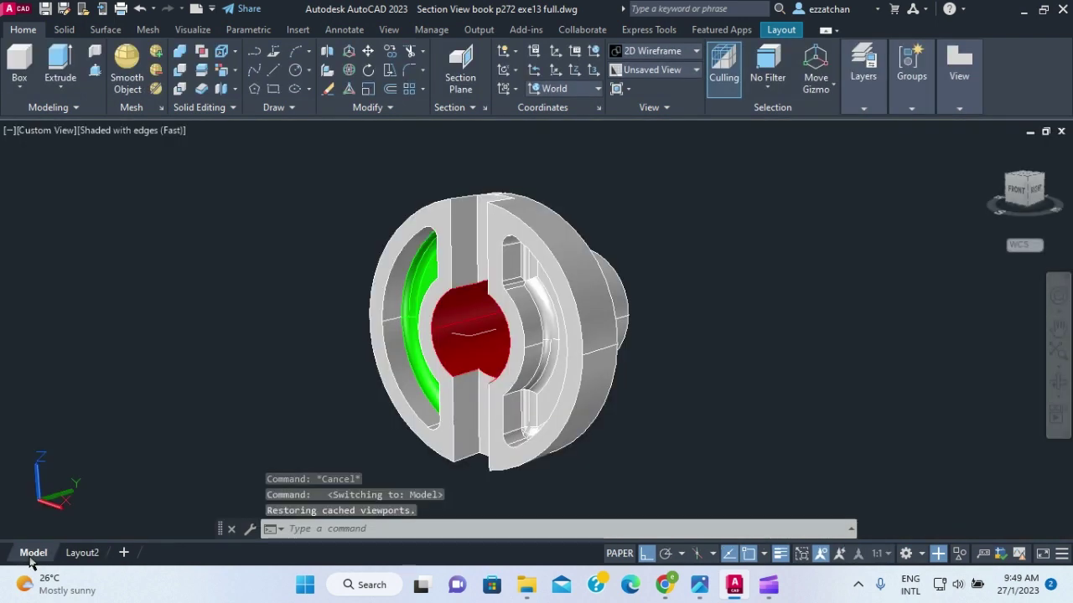
{"action": "left_click", "coordinate": [962, 82]}
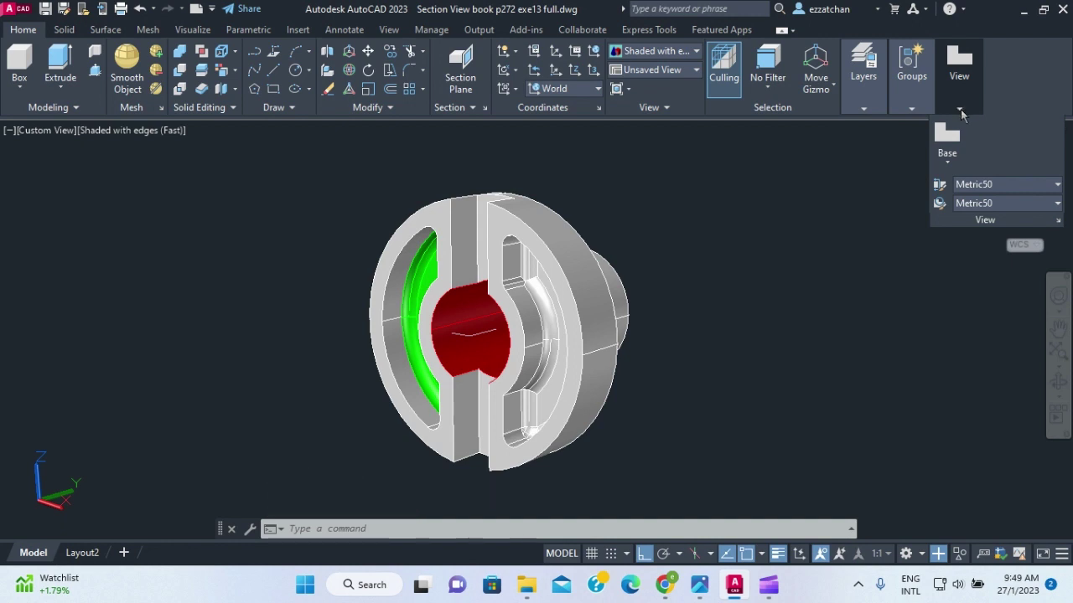
{"action": "left_click", "coordinate": [947, 139]}
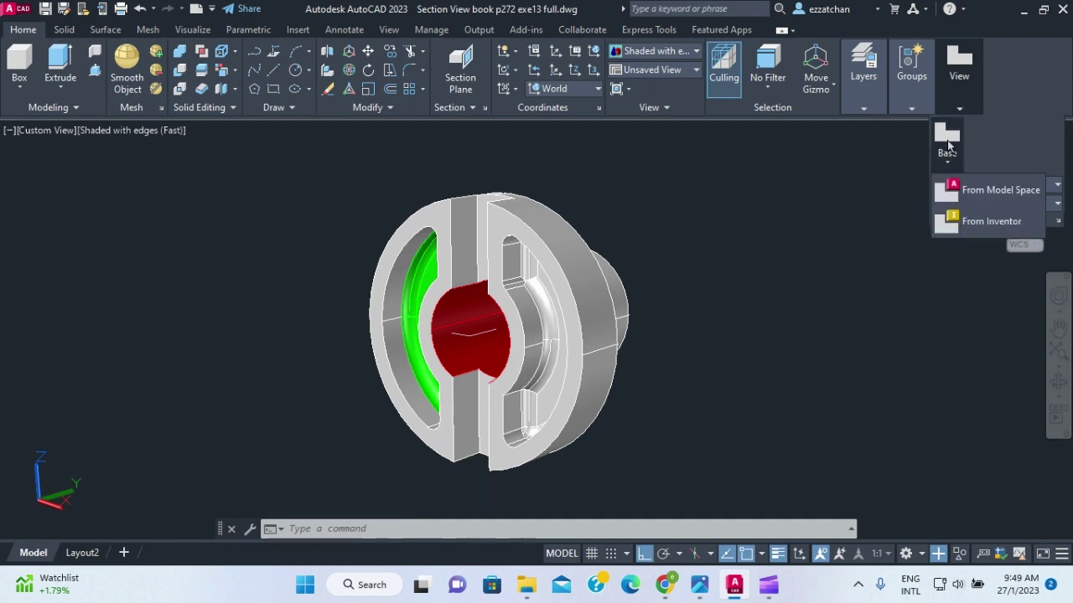
{"action": "left_click", "coordinate": [974, 191]}
{"action": "left_click", "coordinate": [598, 342]}
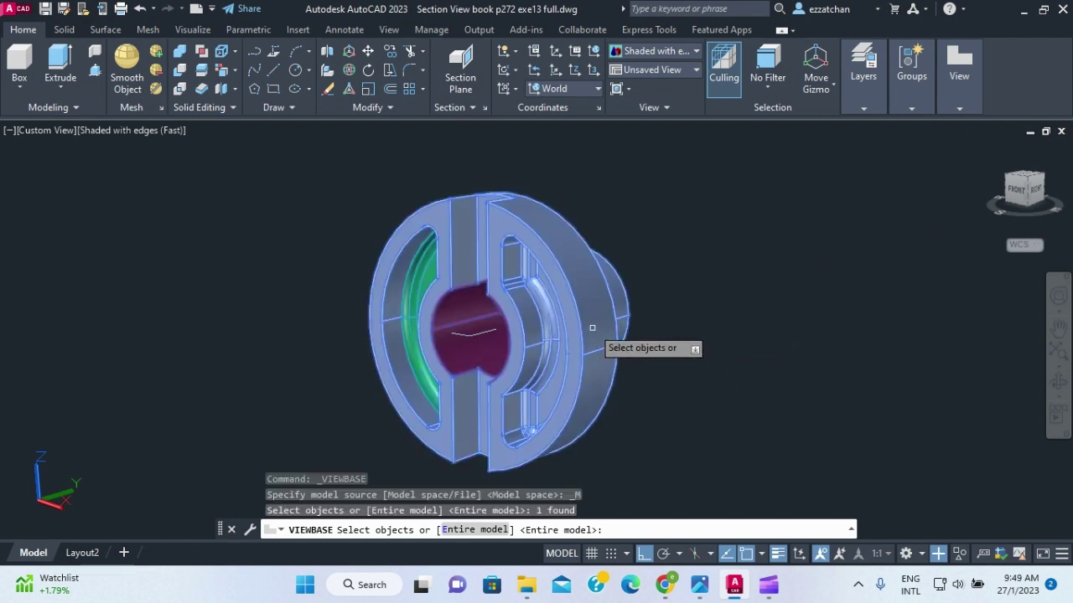
{"action": "key", "text": "Return"}
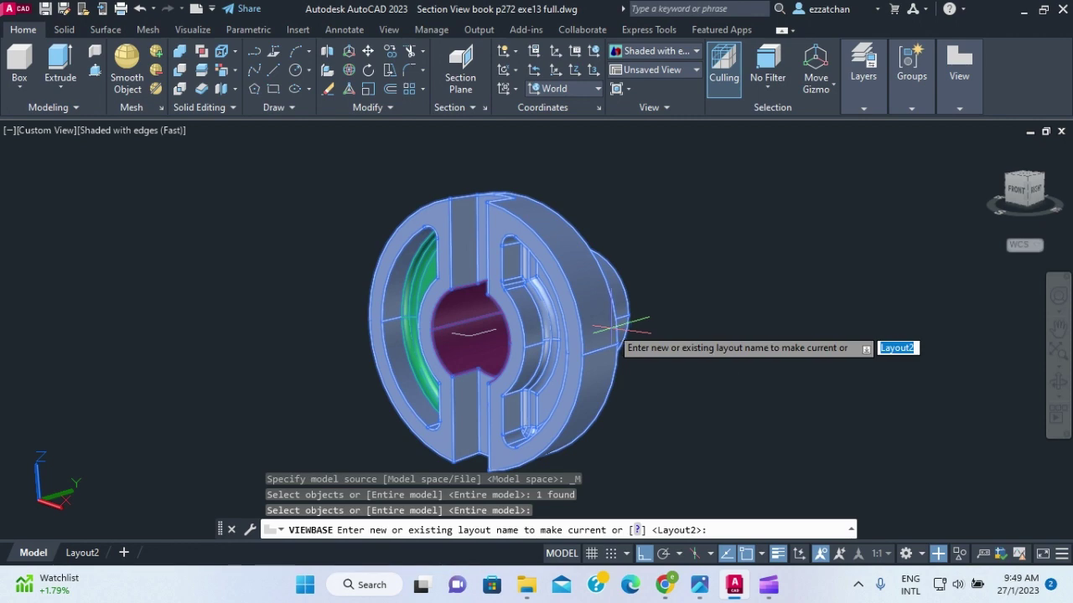
{"action": "key", "text": "Return"}
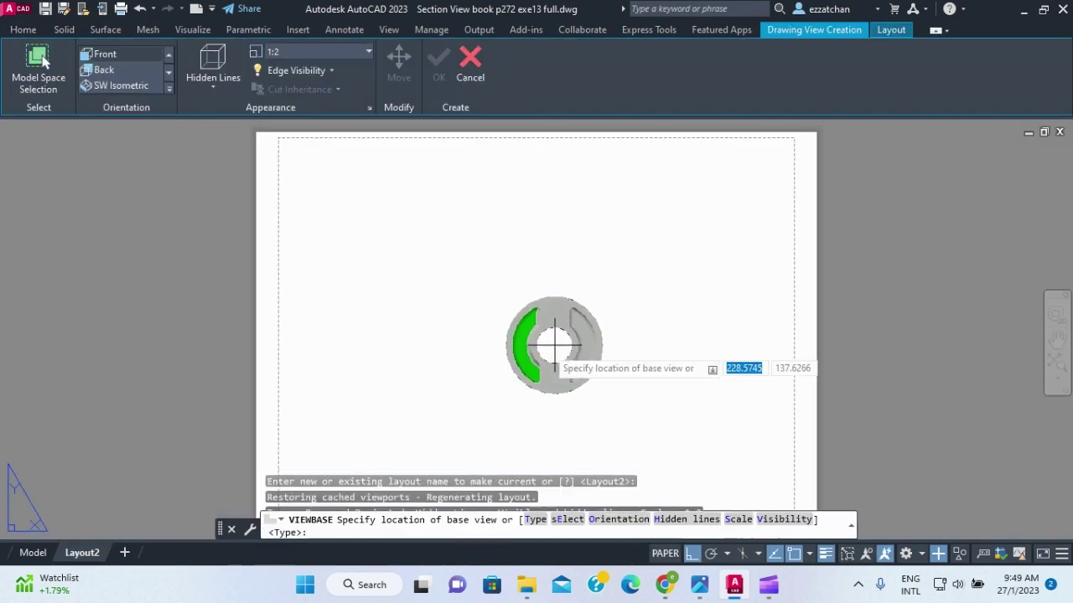
{"action": "left_click", "coordinate": [393, 424]}
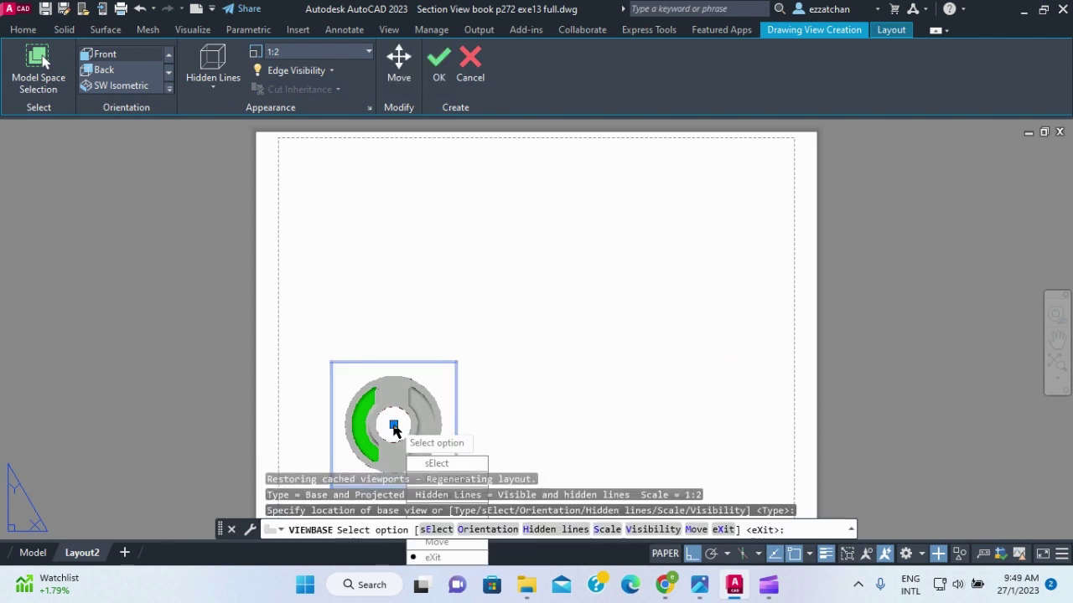
{"action": "key", "text": "Return"}
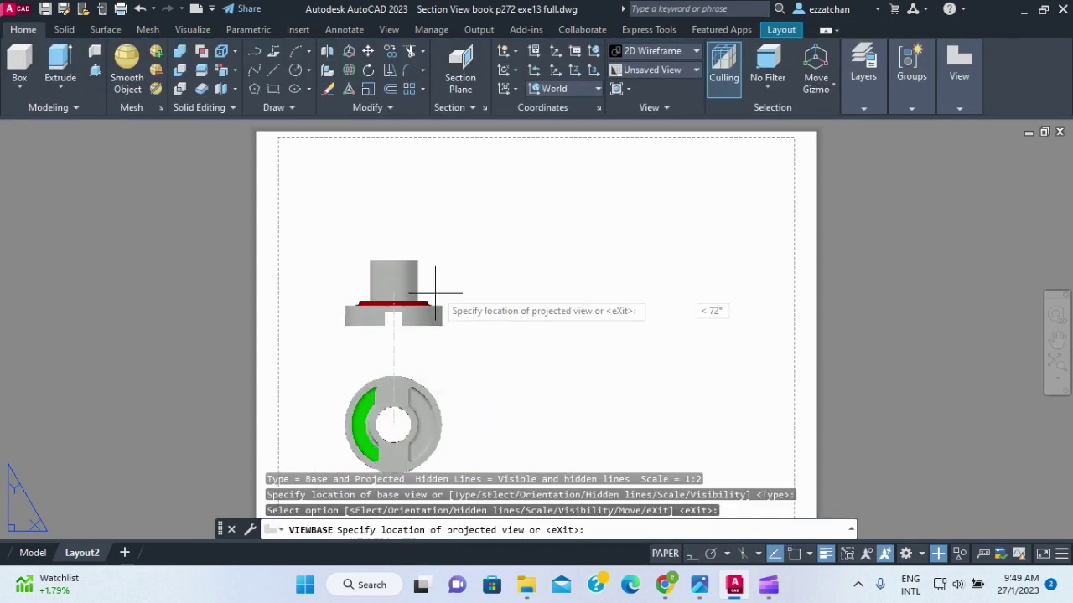
Place projected views of the base view: one above it, one to its right, and an isometric at the sheet's upper right
{"action": "left_click", "coordinate": [427, 225]}
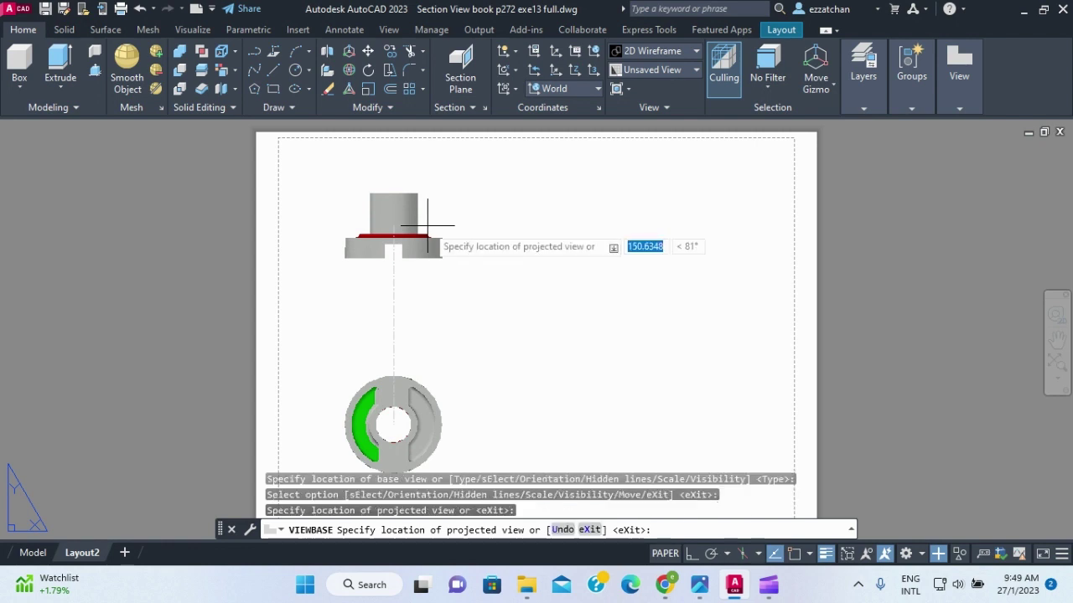
{"action": "left_click", "coordinate": [703, 387]}
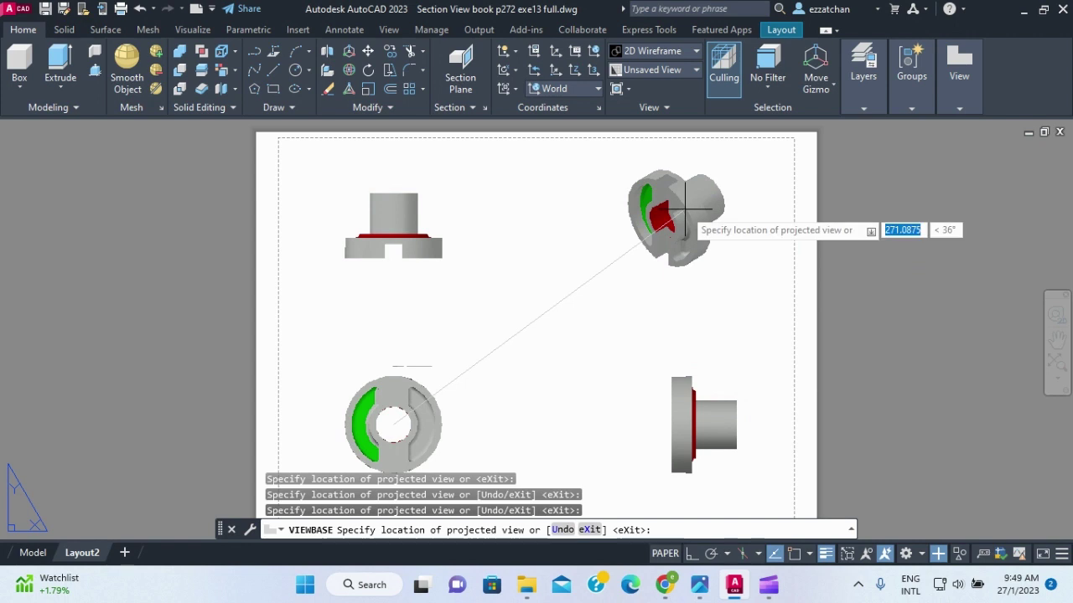
{"action": "left_click", "coordinate": [685, 208]}
{"action": "key", "text": "Return"}
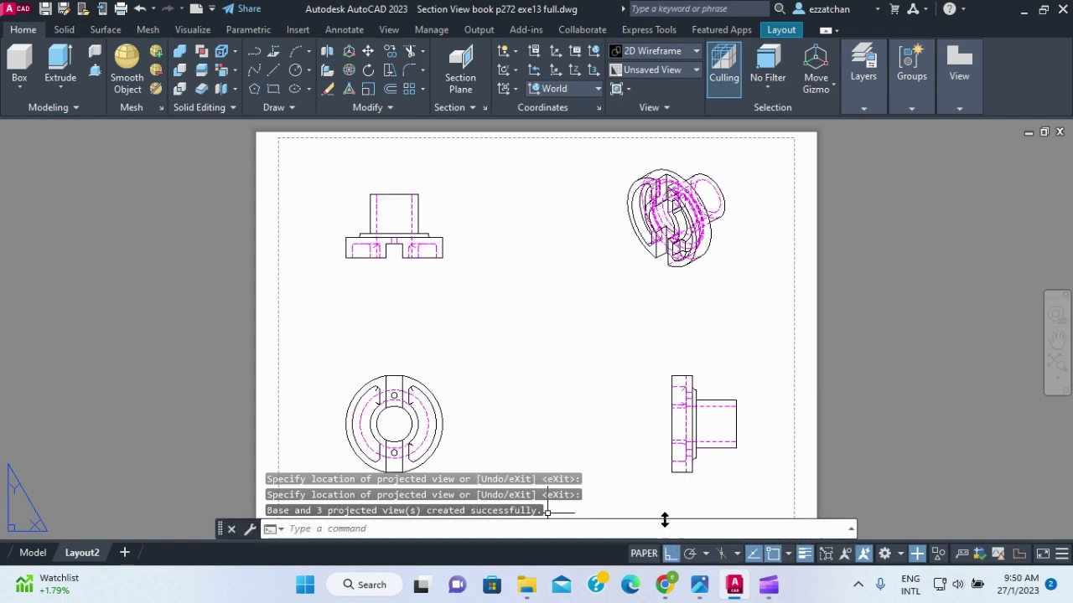
{"action": "key", "text": "Escape"}
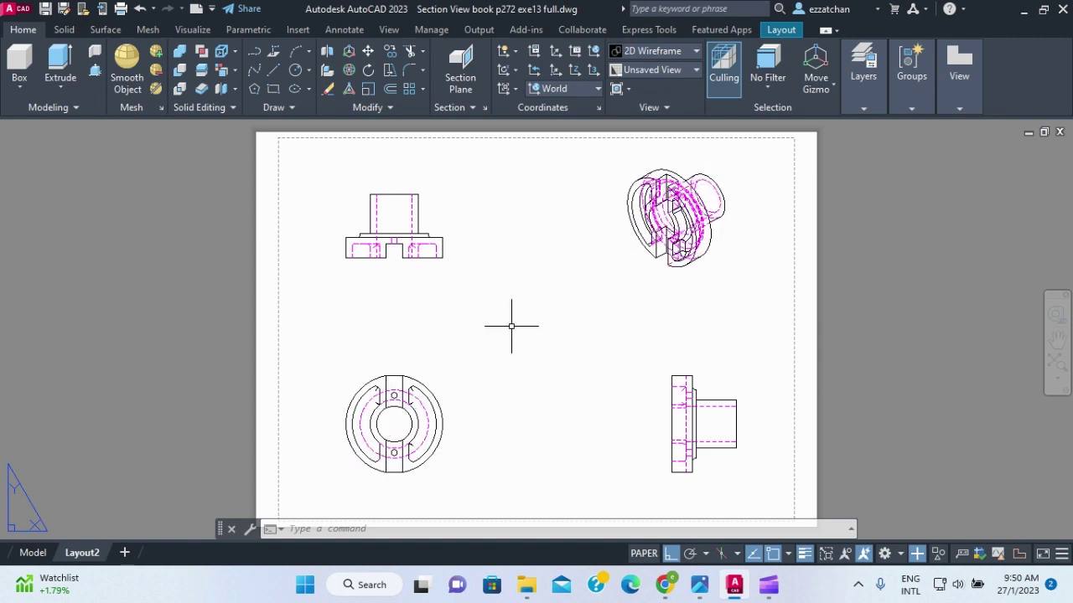
Review the drawing-view layers and their colours, linetypes and lineweights in the Layer Properties Manager
{"action": "left_click", "coordinate": [863, 96]}
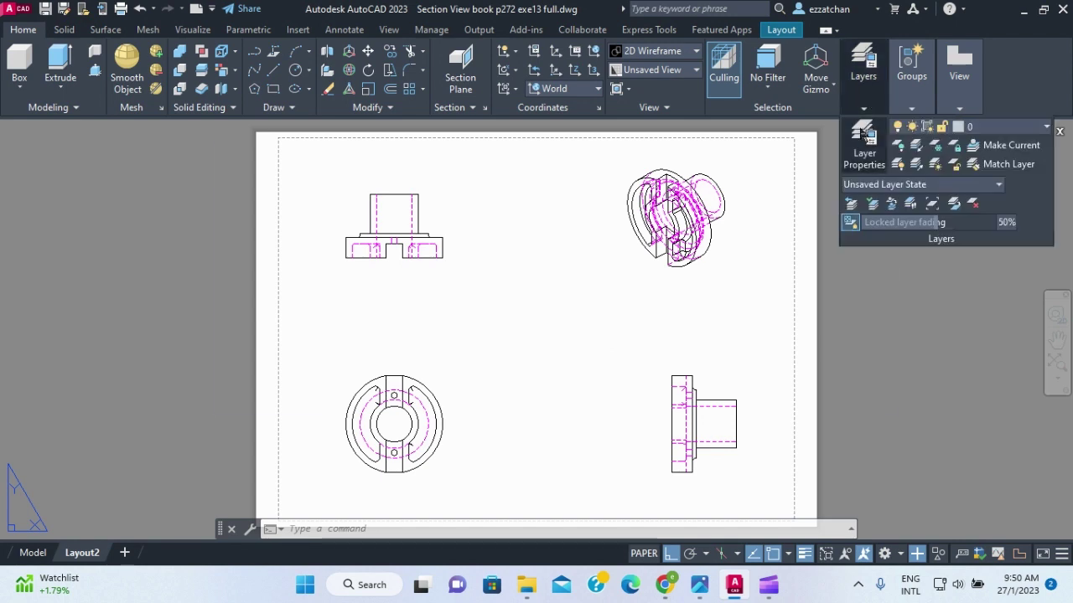
{"action": "left_click", "coordinate": [863, 134]}
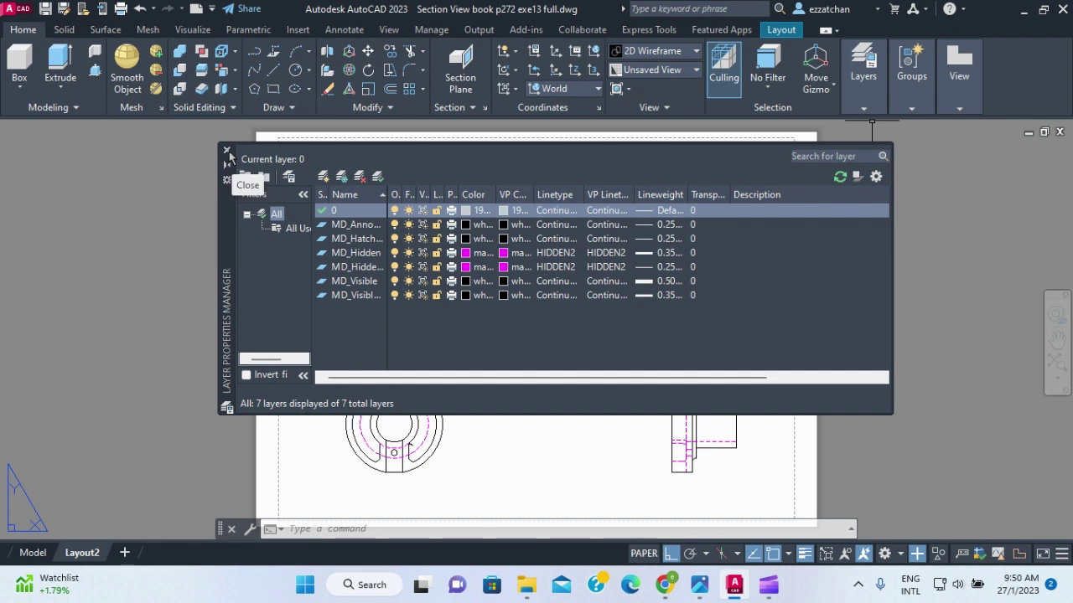
{"action": "left_click", "coordinate": [227, 151]}
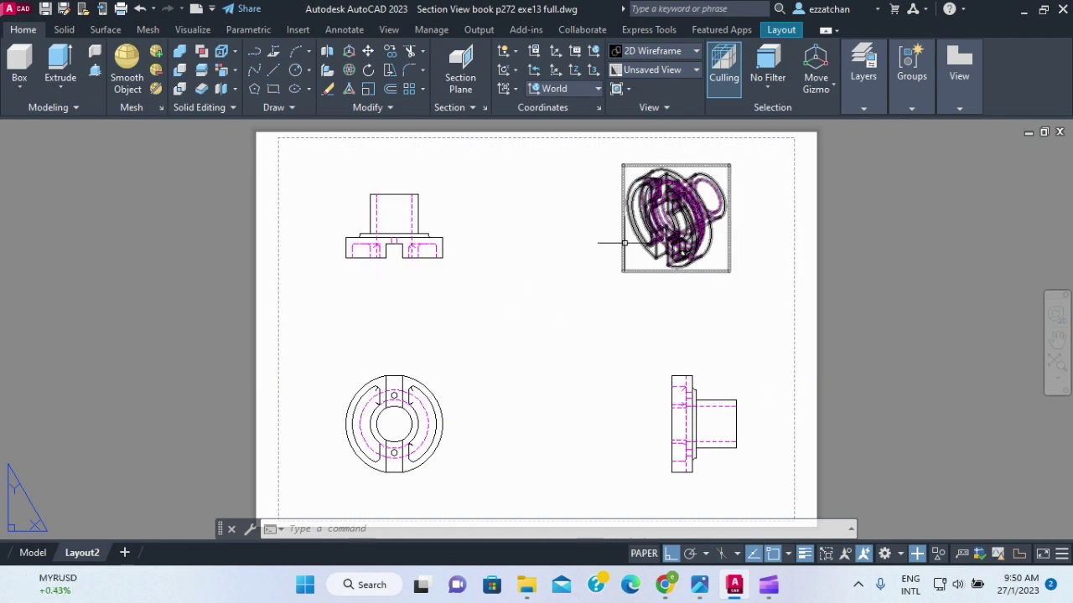
Edit the isometric view's appearance to Shaded with visible lines
{"action": "left_click", "coordinate": [623, 245]}
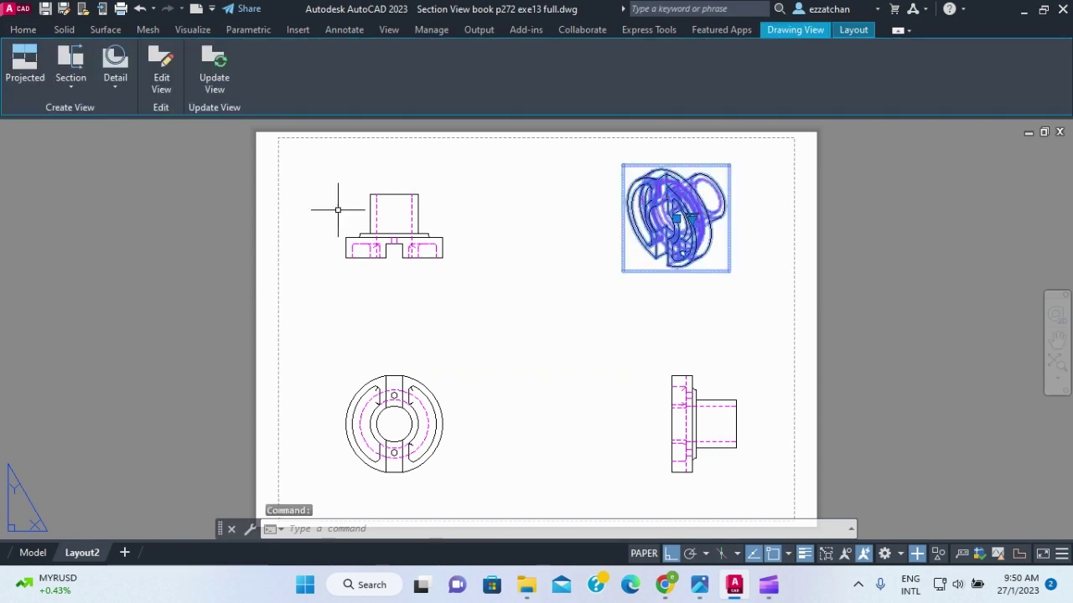
{"action": "left_click", "coordinate": [161, 76]}
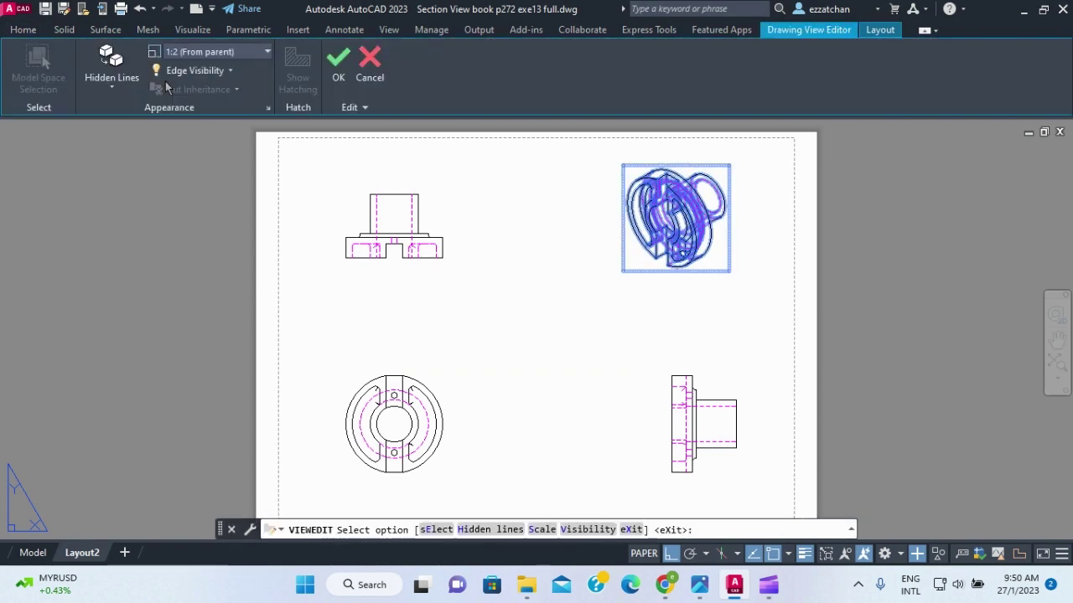
{"action": "left_click", "coordinate": [97, 81]}
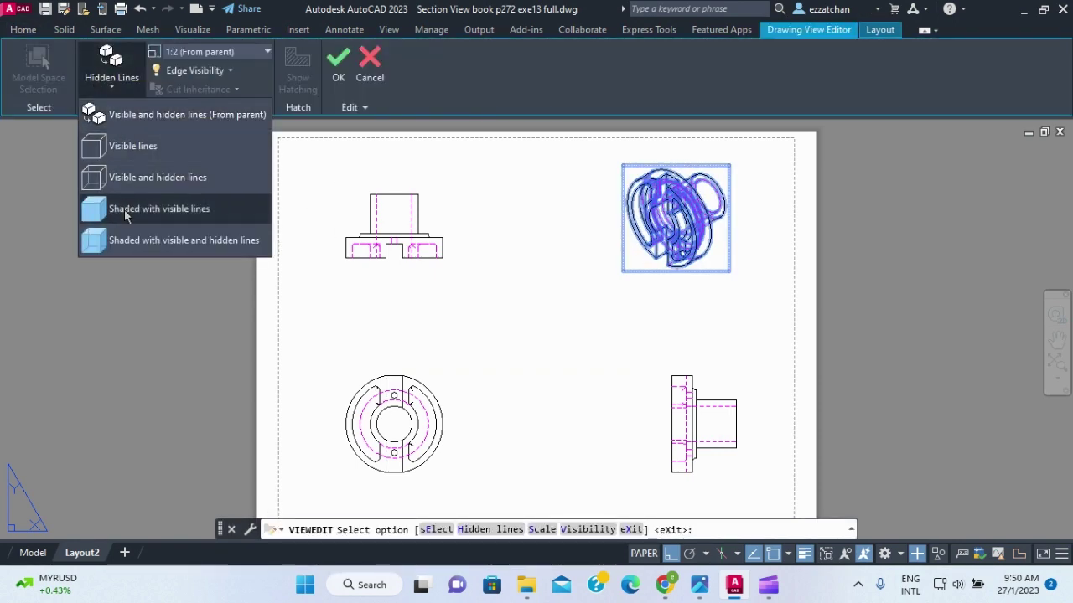
{"action": "left_click", "coordinate": [126, 216]}
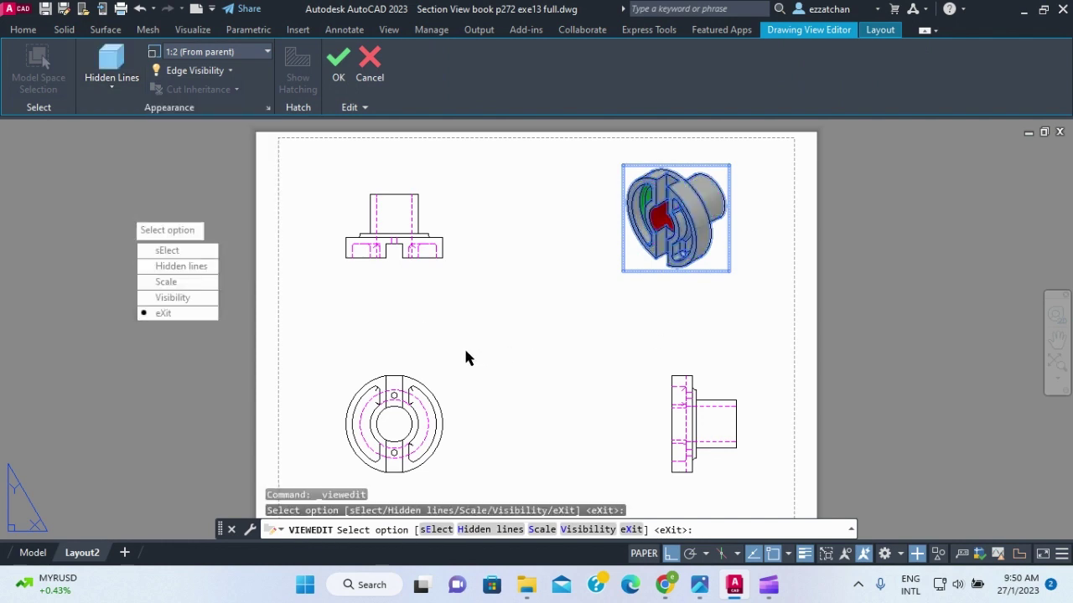
{"action": "left_click", "coordinate": [164, 313]}
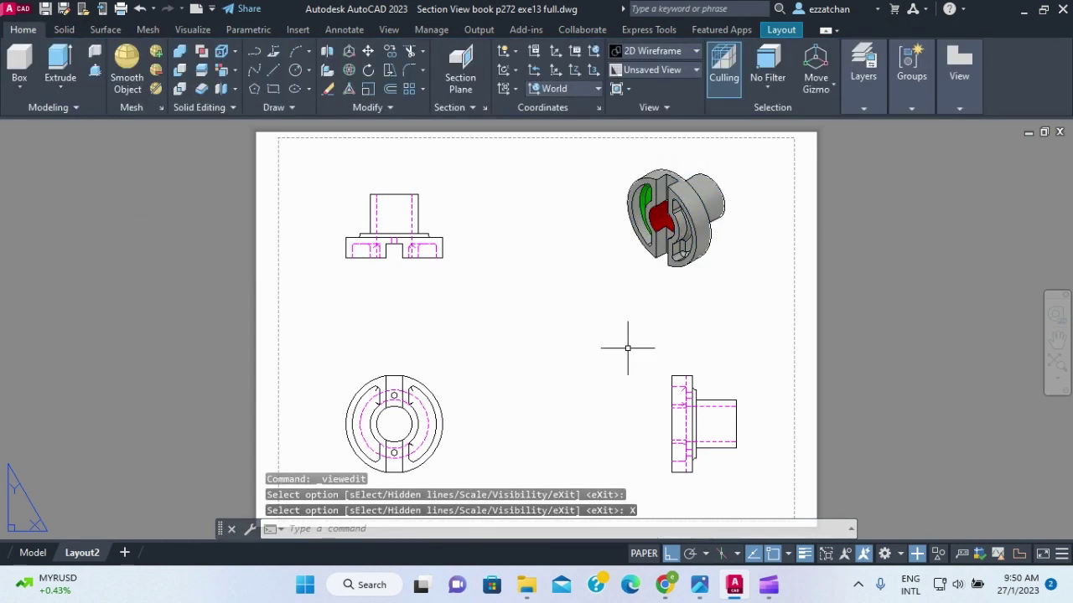
{"action": "key", "text": "Escape"}
{"action": "key", "text": "Escape"}
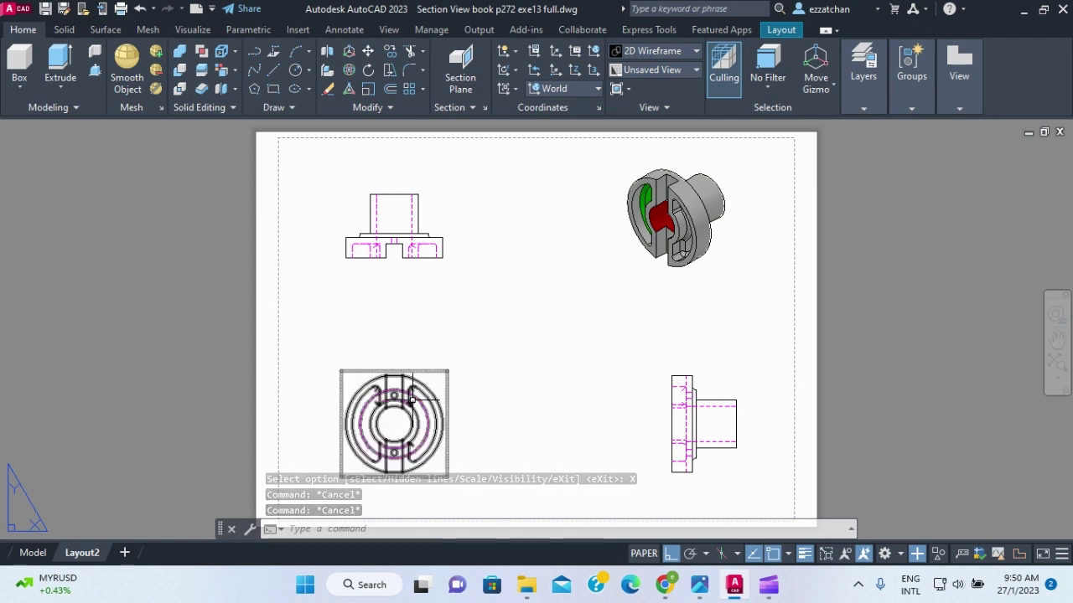
Create a half section view A-A of the front base view, cutting from above to the bore centre and out sideways, and place it right of its parent
{"action": "left_click", "coordinate": [405, 371]}
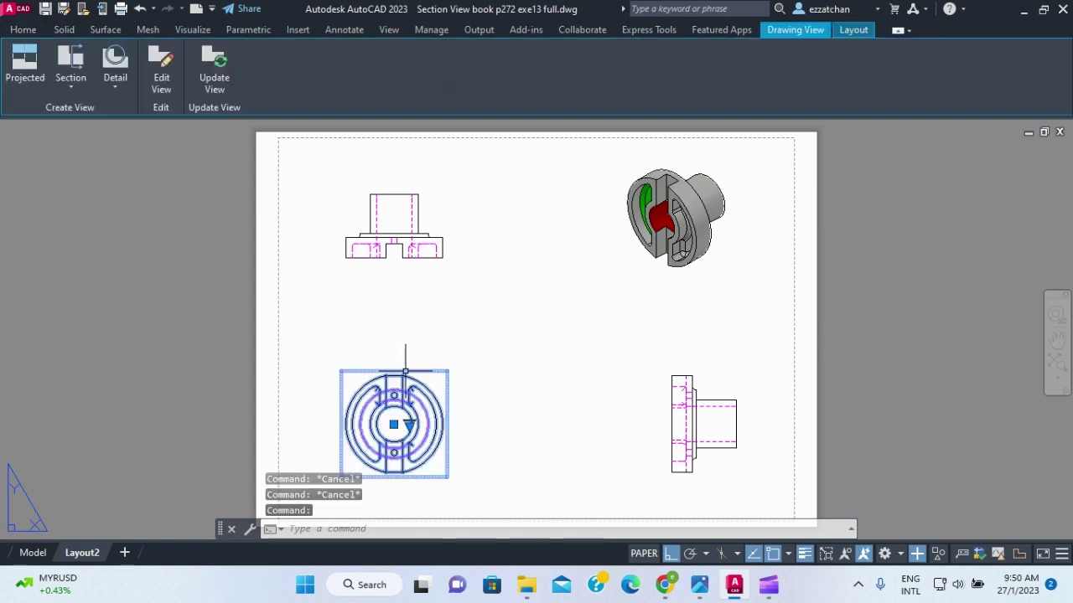
{"action": "left_click", "coordinate": [71, 88]}
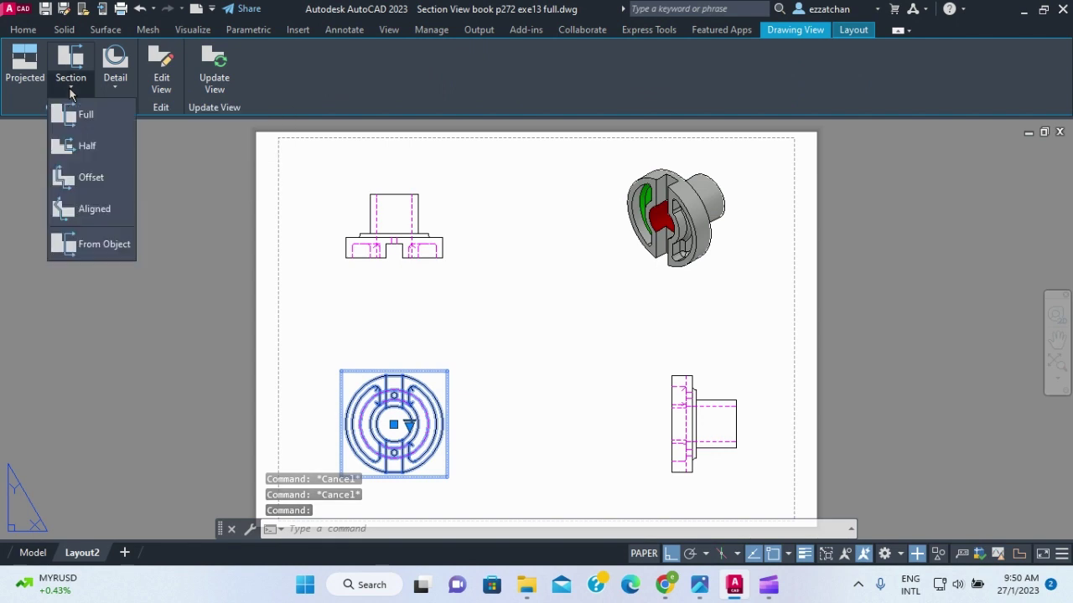
{"action": "left_click", "coordinate": [74, 154]}
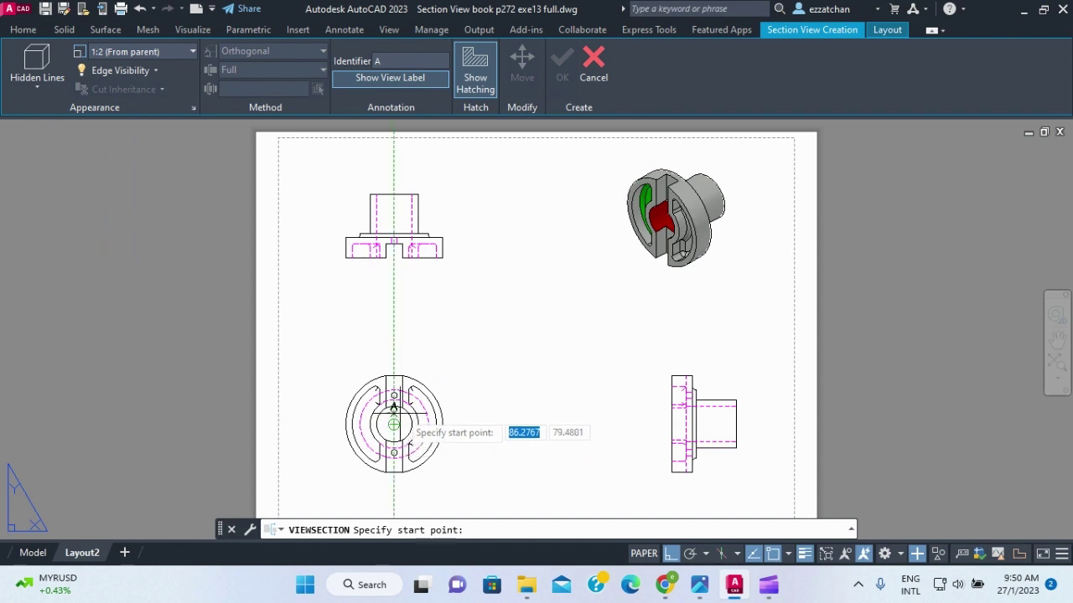
{"action": "left_click", "coordinate": [394, 335]}
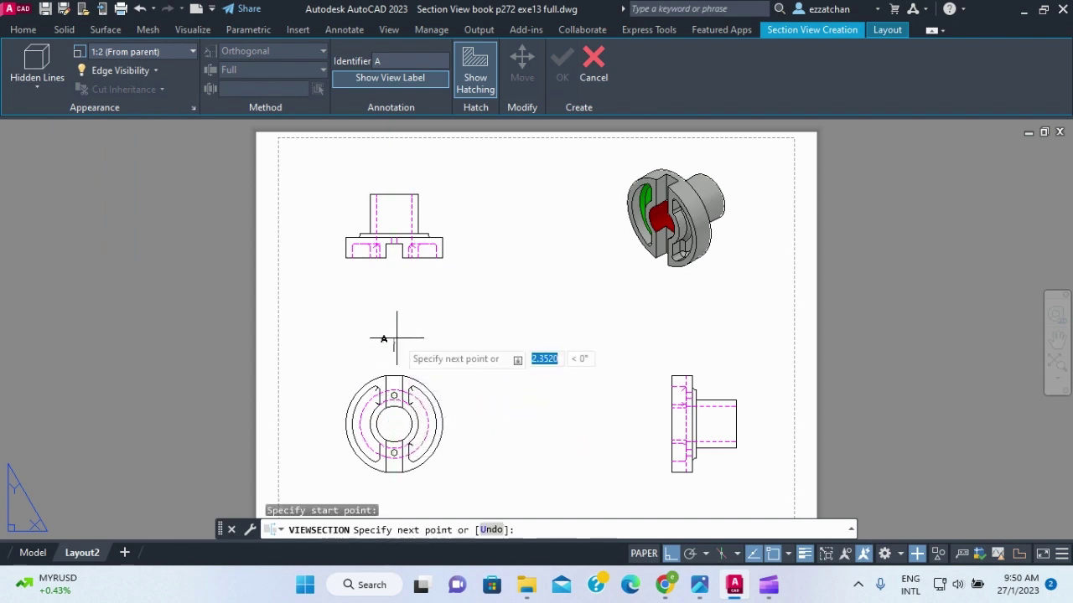
{"action": "left_click", "coordinate": [394, 425]}
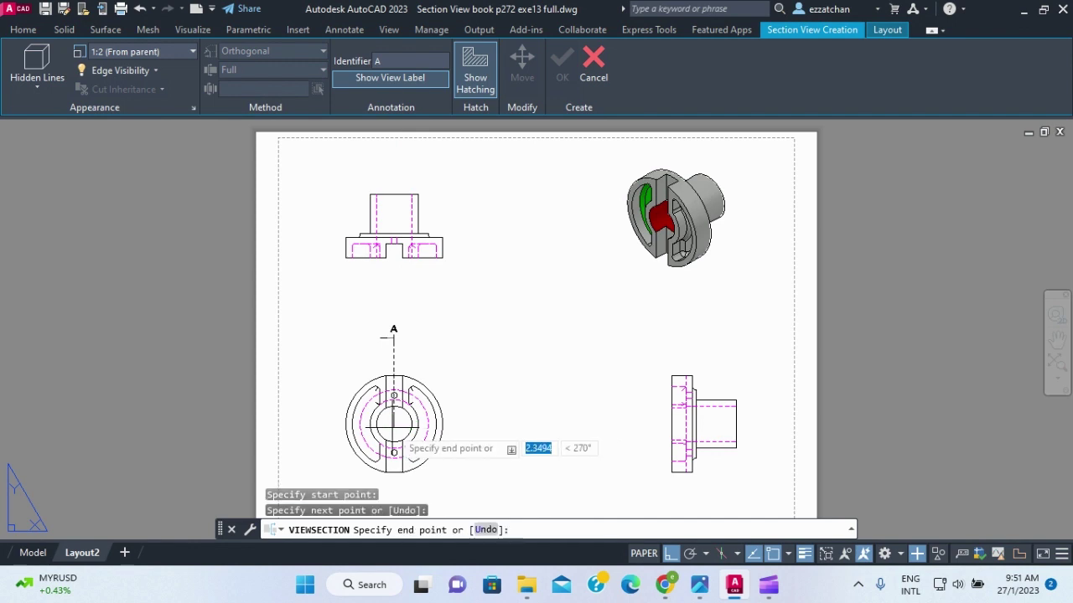
{"action": "left_click", "coordinate": [474, 425]}
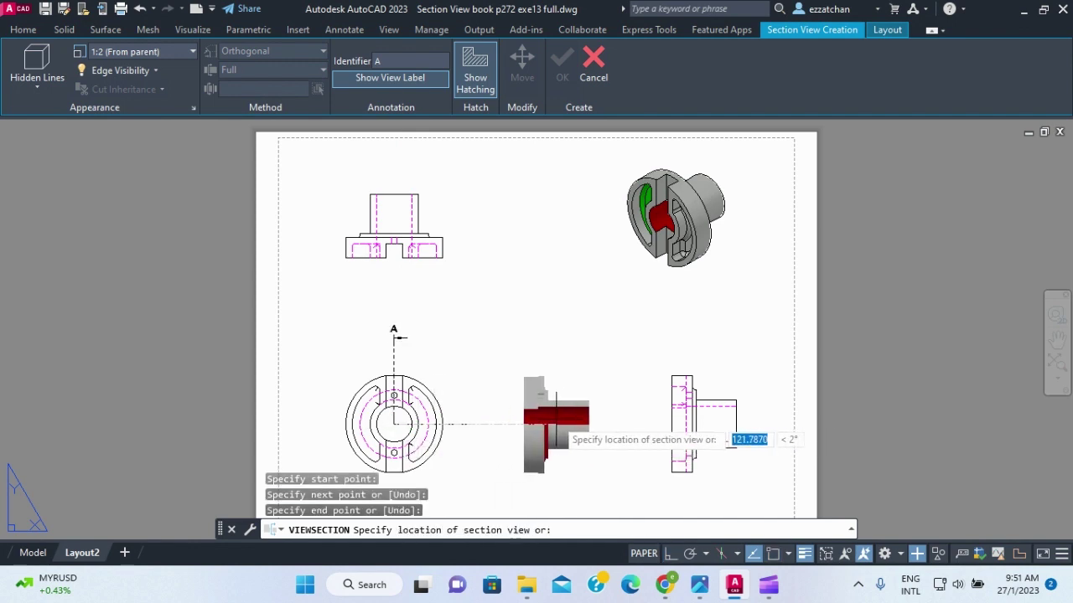
{"action": "left_click", "coordinate": [555, 423]}
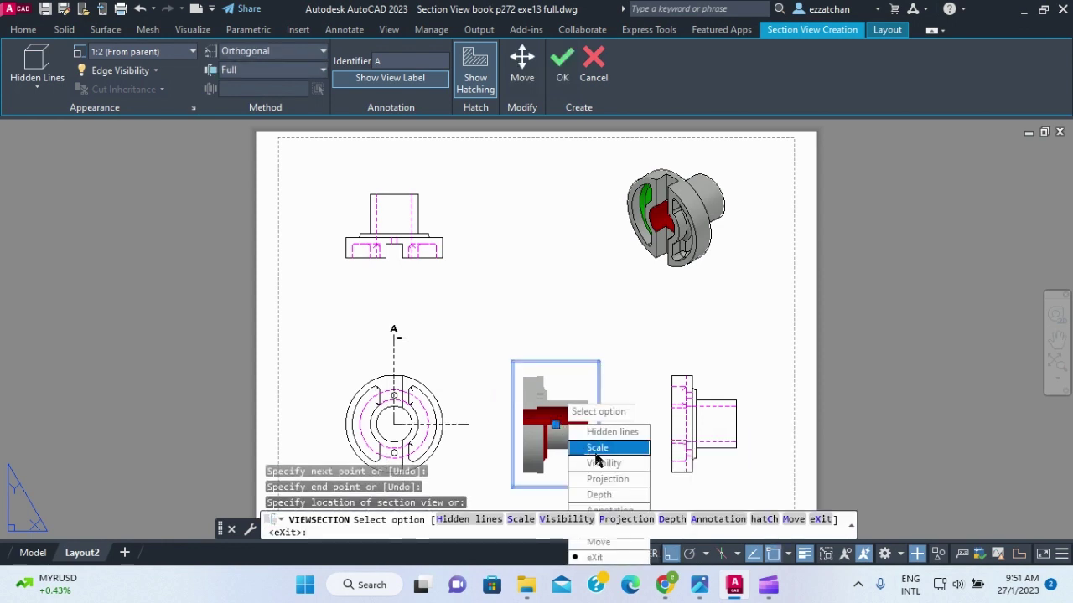
{"action": "key", "text": "Return"}
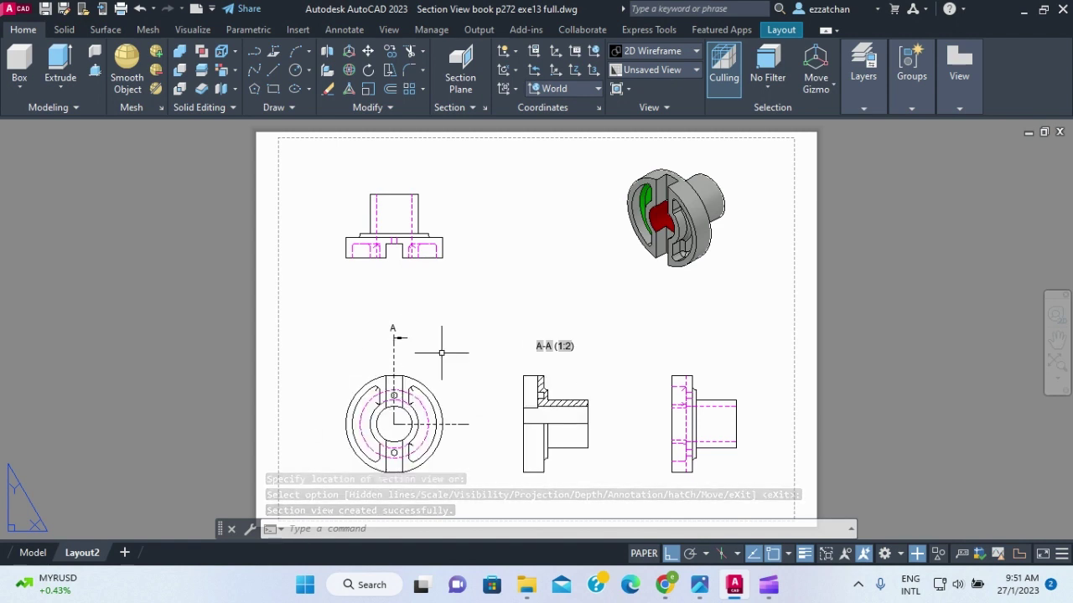
Delete the projected side view and move the half section view A-A horizontally to beneath the isometric view
{"action": "left_click", "coordinate": [717, 426]}
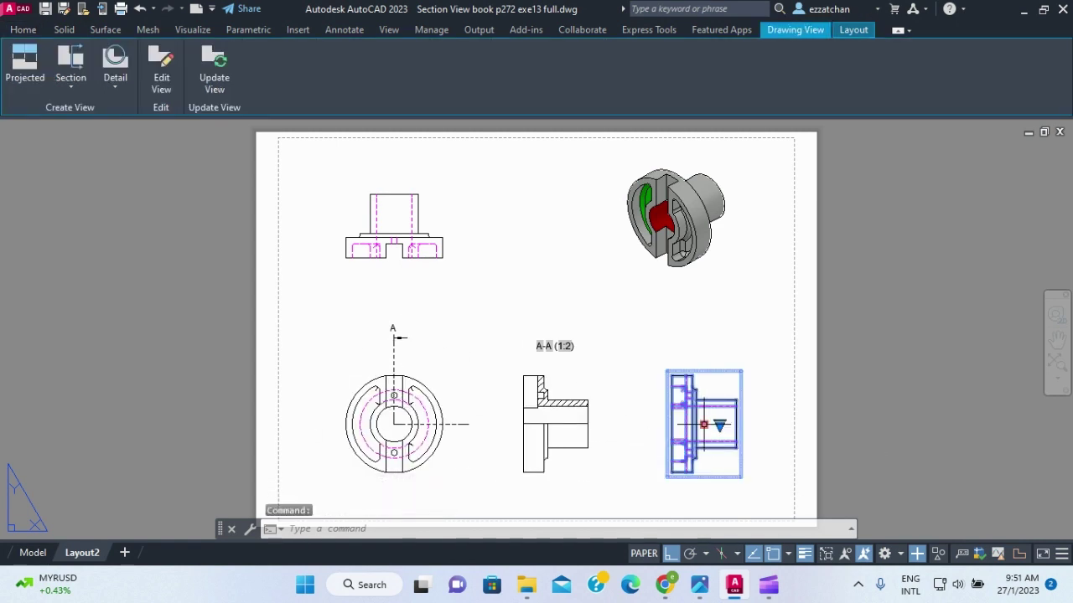
{"action": "key", "text": "Delete"}
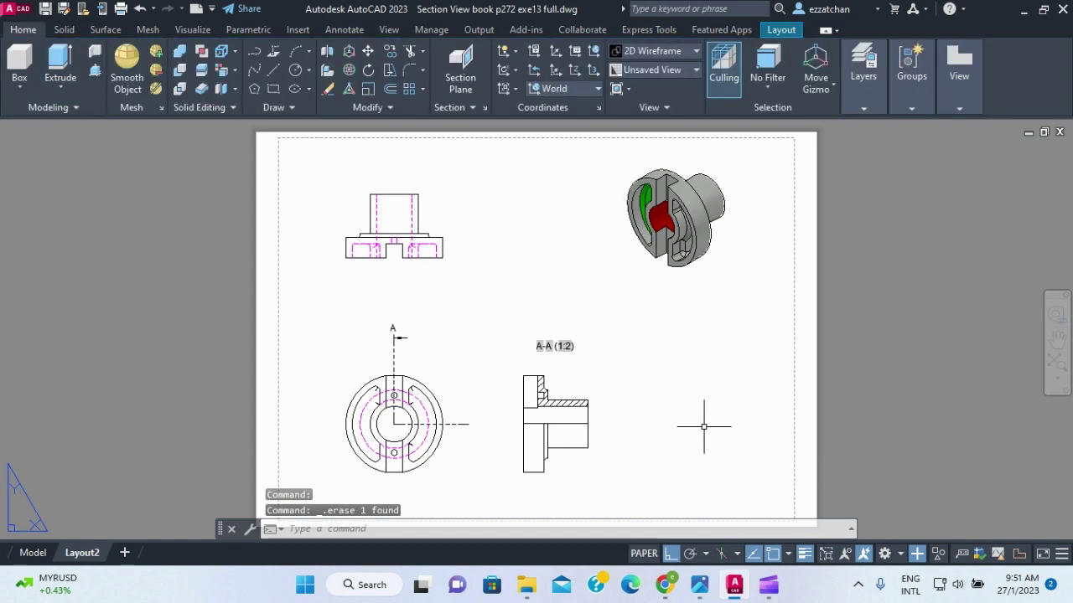
{"action": "left_click", "coordinate": [561, 417]}
{"action": "left_click", "coordinate": [555, 425]}
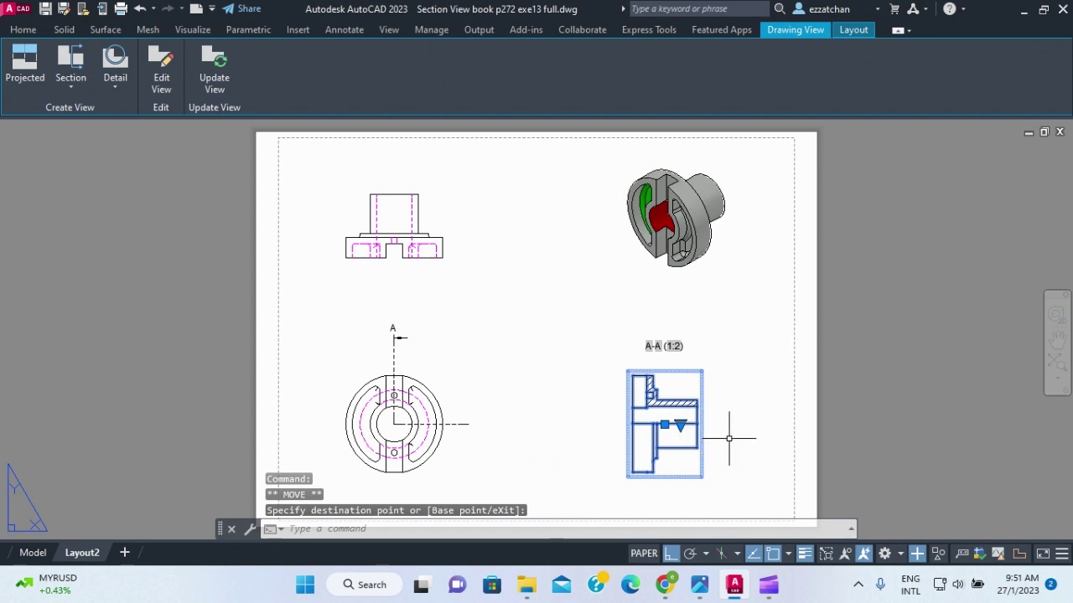
{"action": "key", "text": "Escape"}
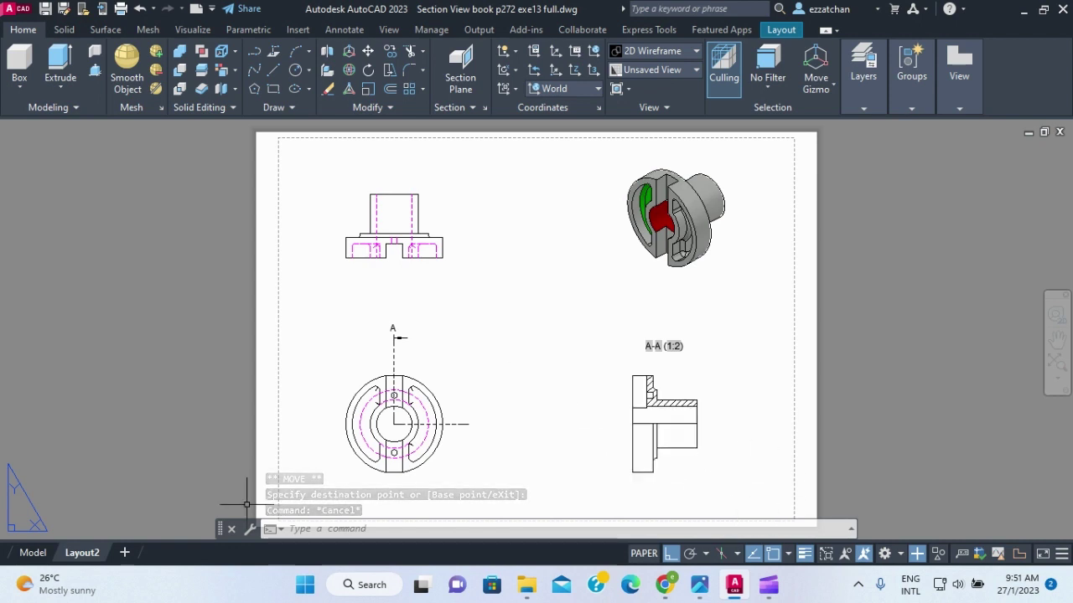
Return to model space and check the cutaway in the stock guide exercise 13 reference image
{"action": "mouse_move", "coordinate": [27, 558]}
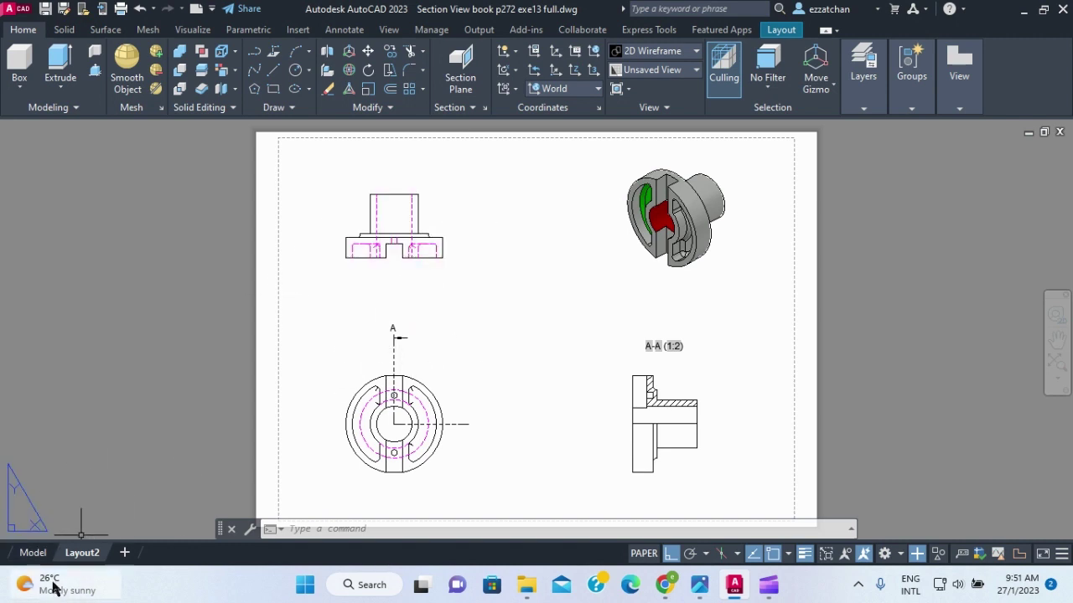
{"action": "left_click", "coordinate": [34, 555]}
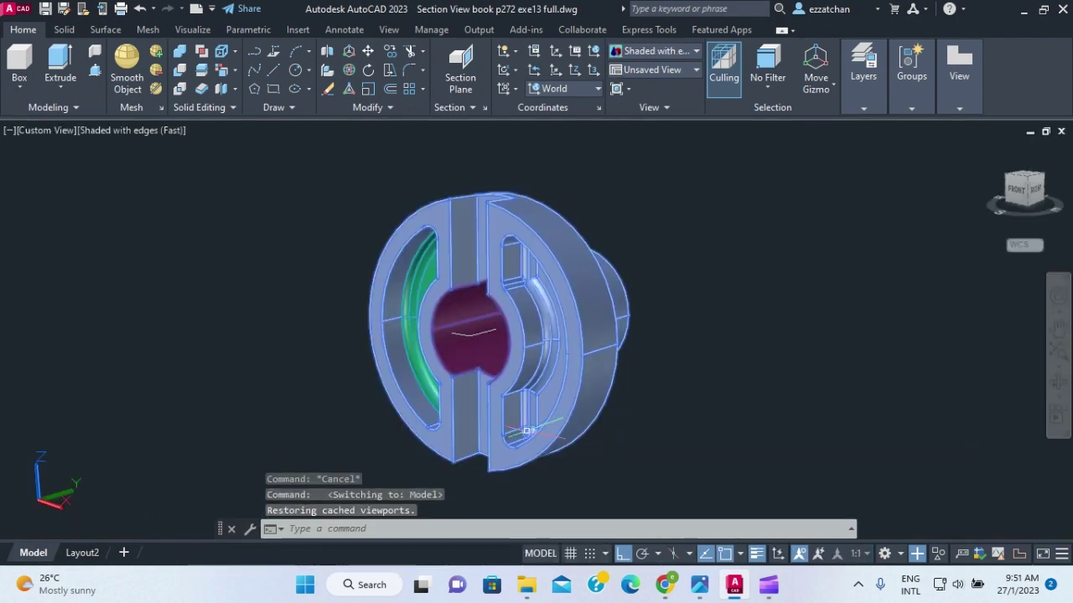
{"action": "left_click", "coordinate": [702, 586]}
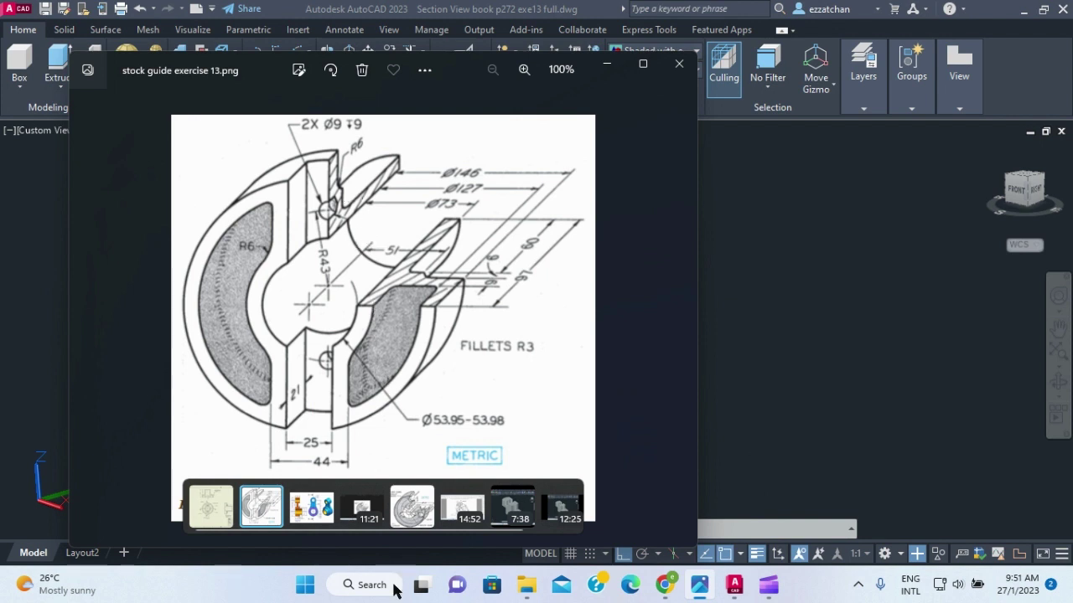
{"action": "left_click", "coordinate": [736, 587]}
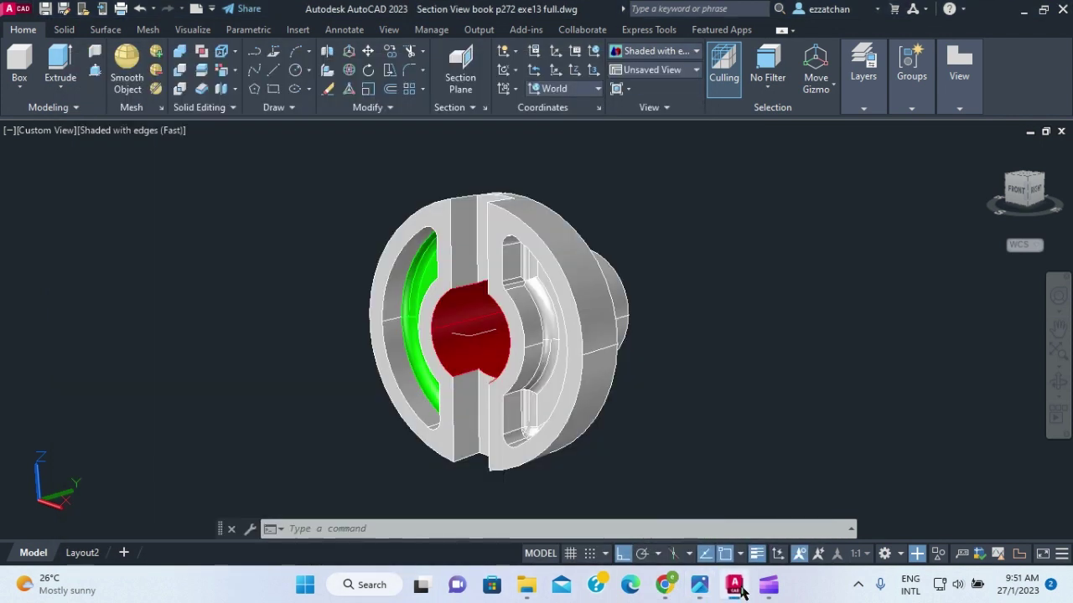
Set the UCS to Front and draw a rectangle from the bore's centre point to beyond the part's upper-right quarter
{"action": "left_click", "coordinate": [1058, 384]}
{"action": "left_click_drag", "start_coordinate": [922, 428], "coordinate": [828, 443]}
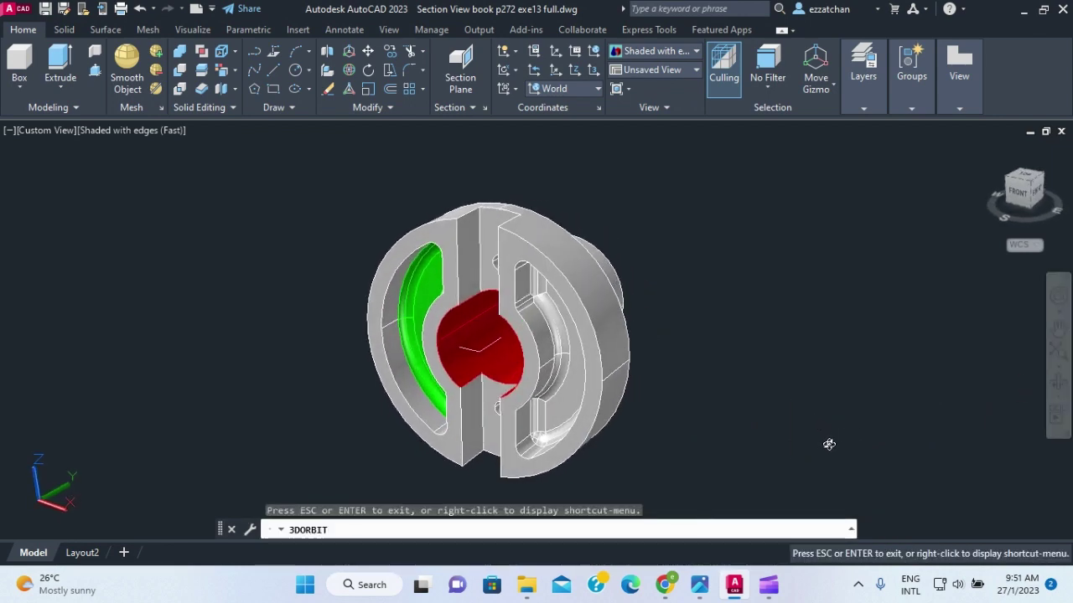
{"action": "key", "text": "Escape"}
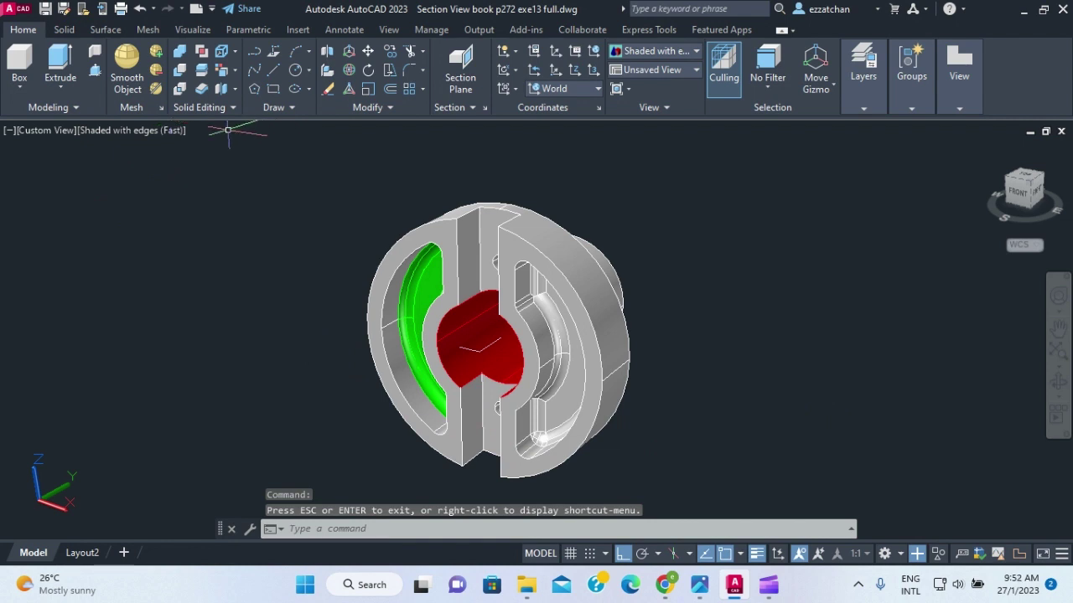
{"action": "left_click", "coordinate": [573, 92]}
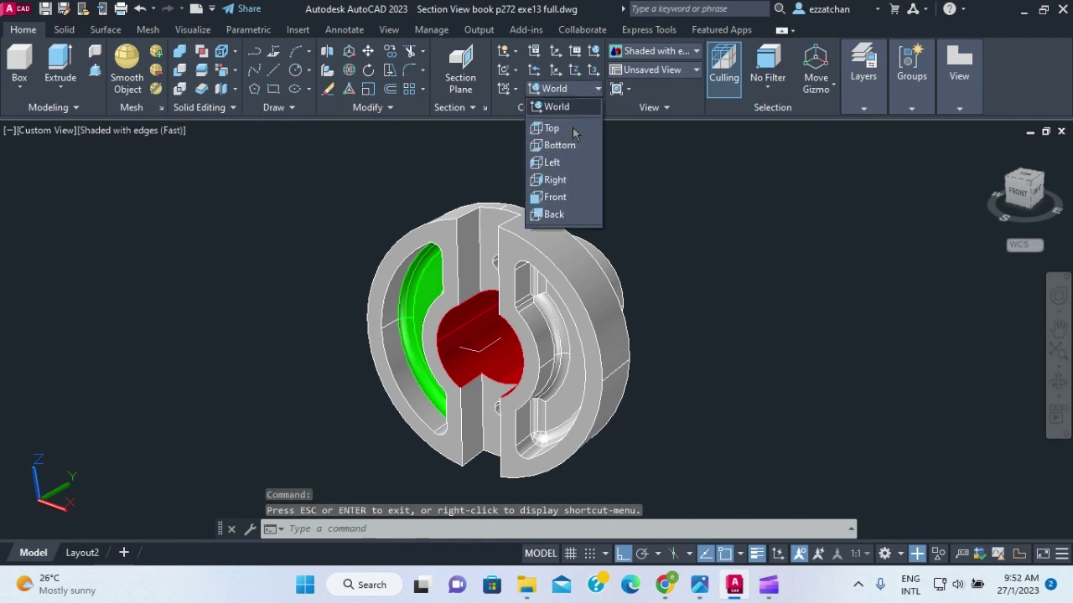
{"action": "left_click", "coordinate": [564, 198]}
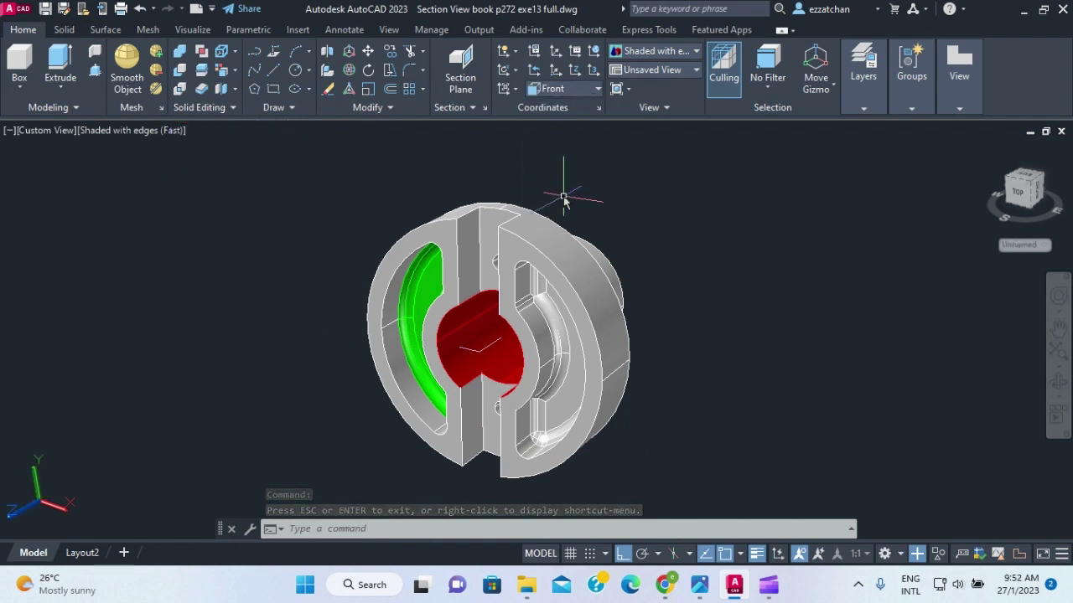
{"action": "left_click", "coordinate": [273, 89]}
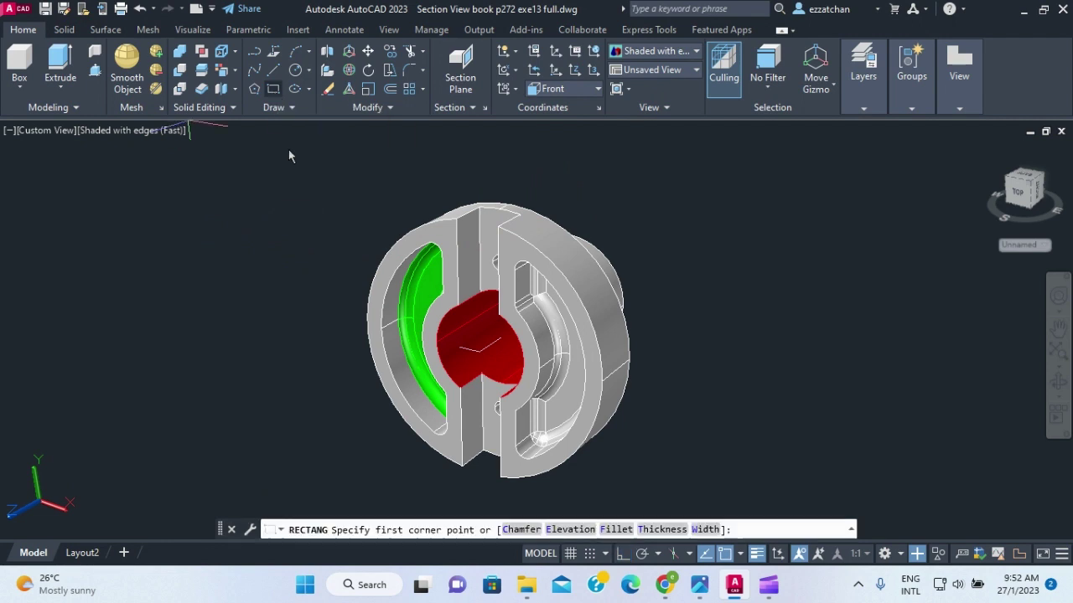
{"action": "left_click", "coordinate": [479, 352]}
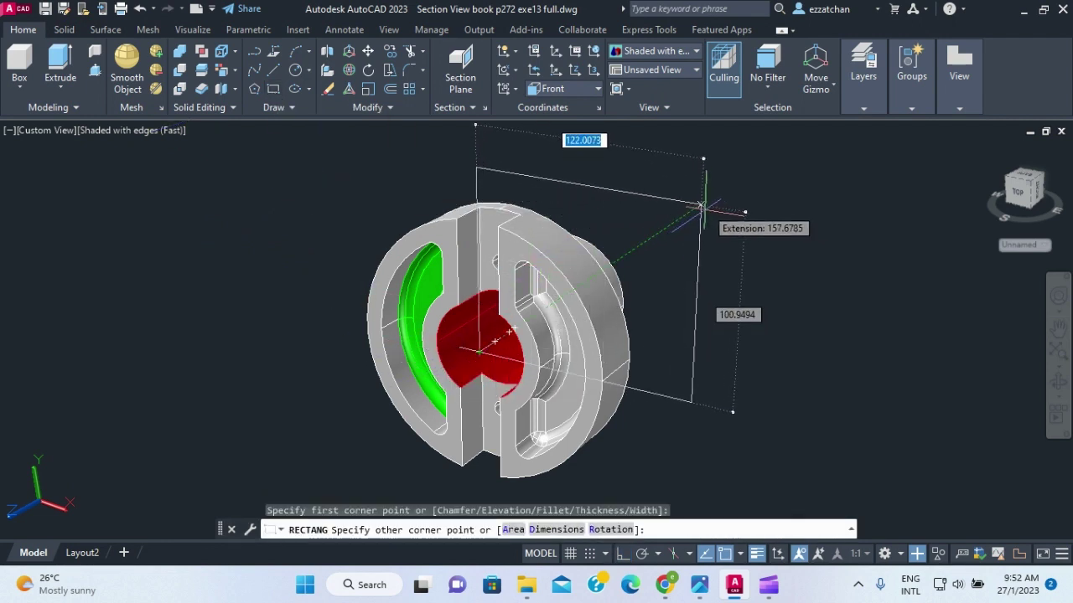
{"action": "left_click", "coordinate": [721, 199]}
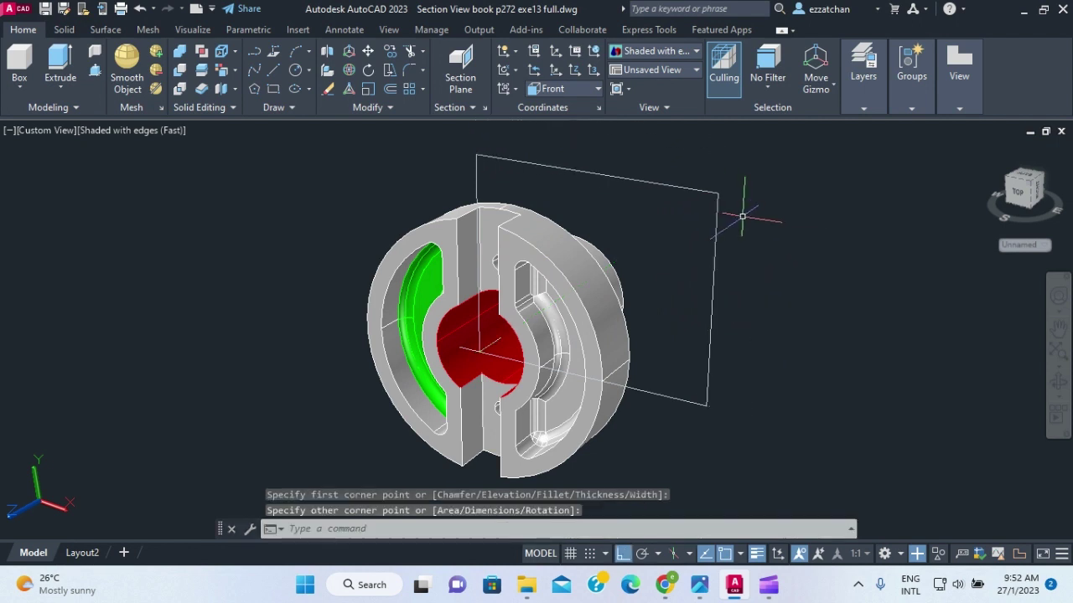
{"action": "key", "text": "Return"}
{"action": "key", "text": "Return"}
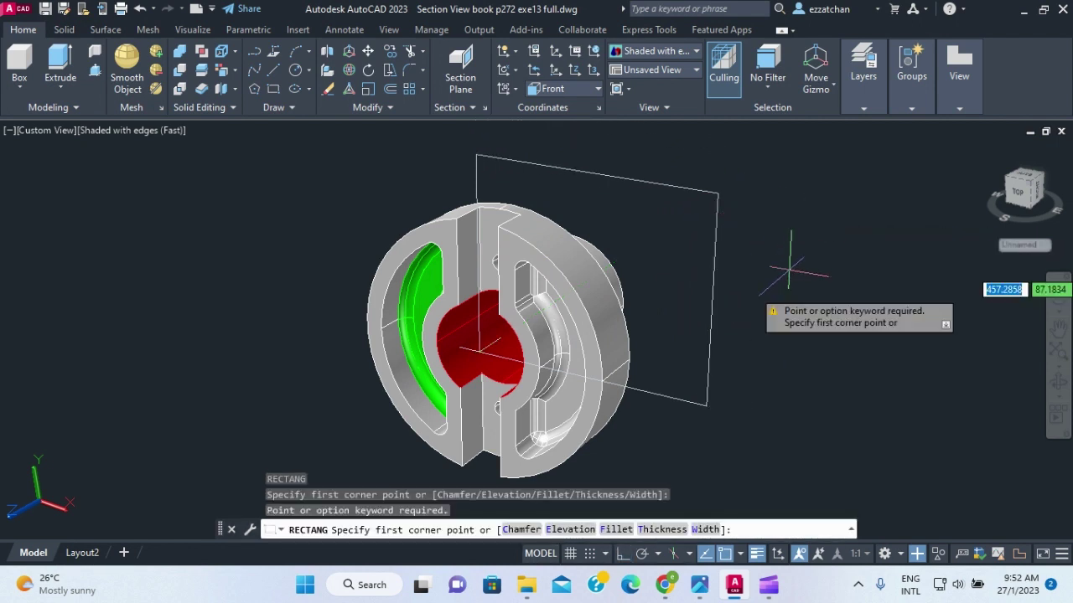
Extrude the rectangle backwards into a solid block that runs past the far end of the hub
{"action": "left_click", "coordinate": [65, 72]}
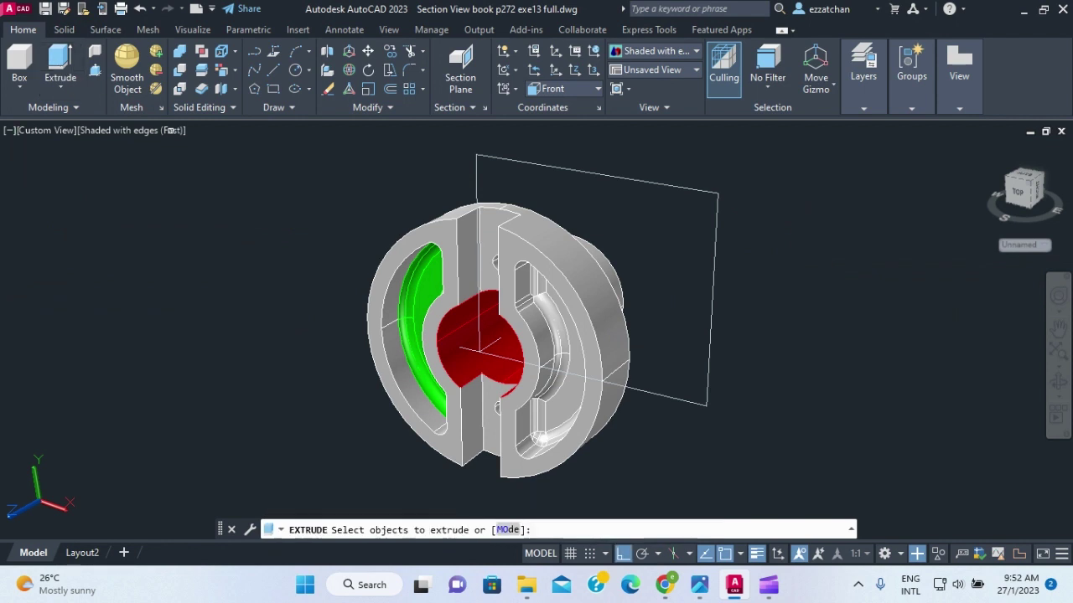
{"action": "left_click", "coordinate": [666, 185]}
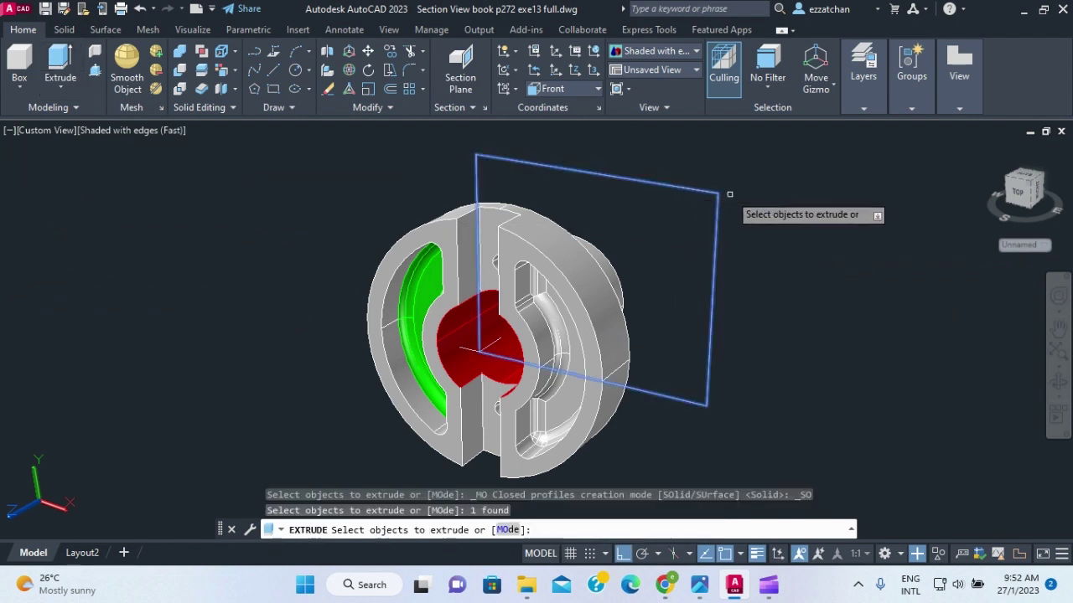
{"action": "key", "text": "Return"}
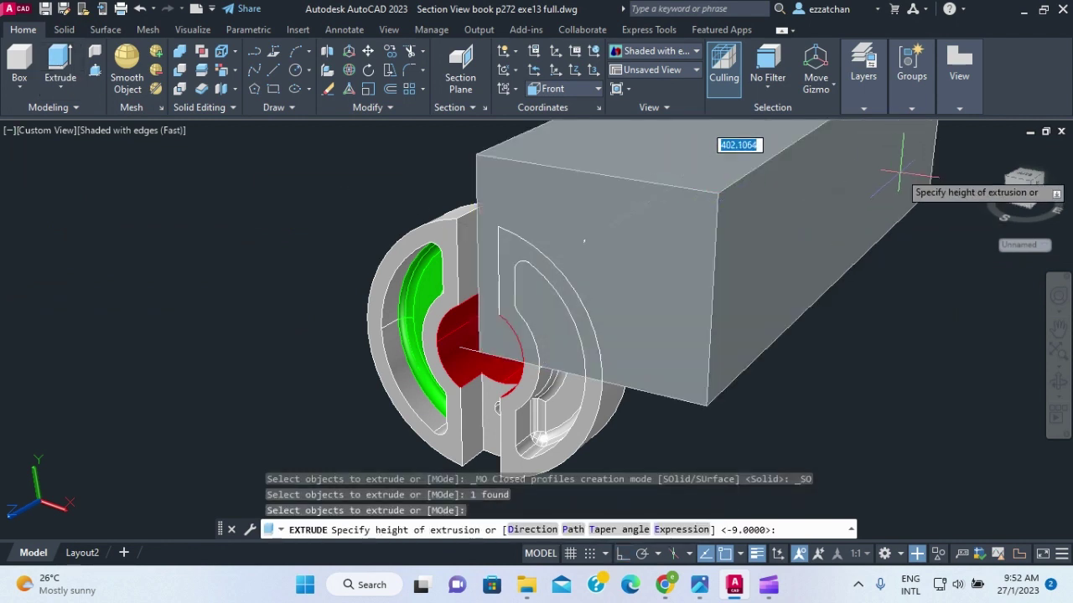
{"action": "left_click", "coordinate": [926, 219]}
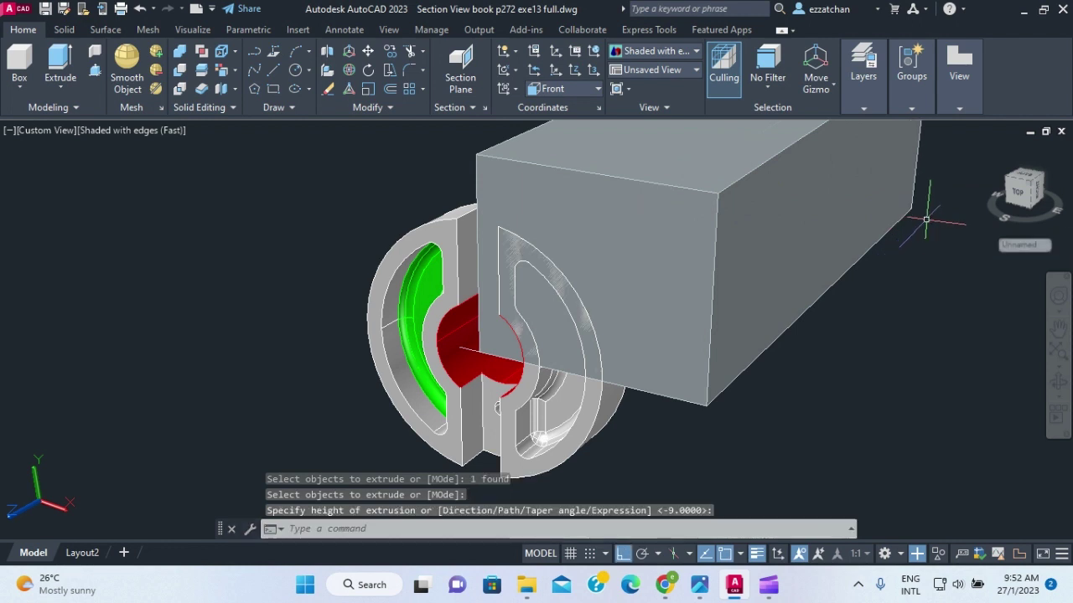
{"action": "key", "text": "Return"}
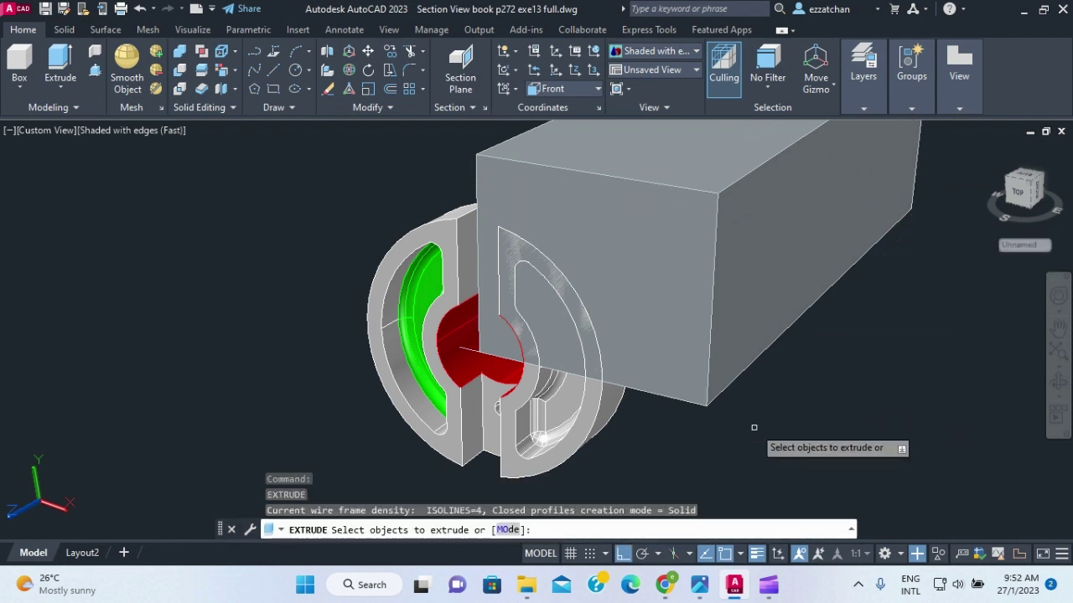
{"action": "key", "text": "Escape"}
{"action": "key", "text": "Escape"}
{"action": "key", "text": "Escape"}
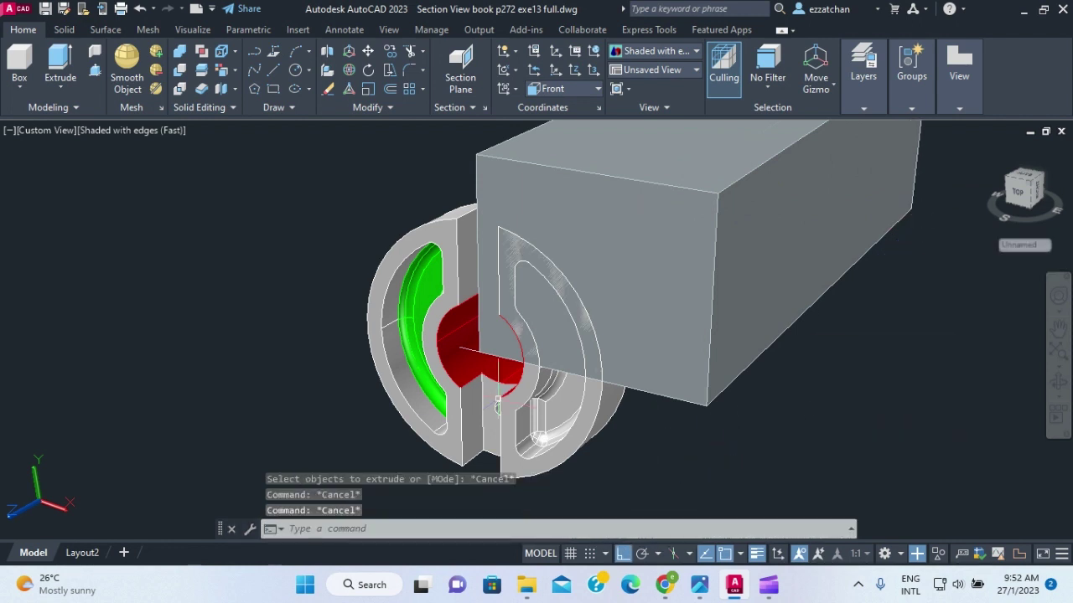
Subtract the extruded block from the round part to cut away its upper-right quarter
{"action": "type", "text": "s"}
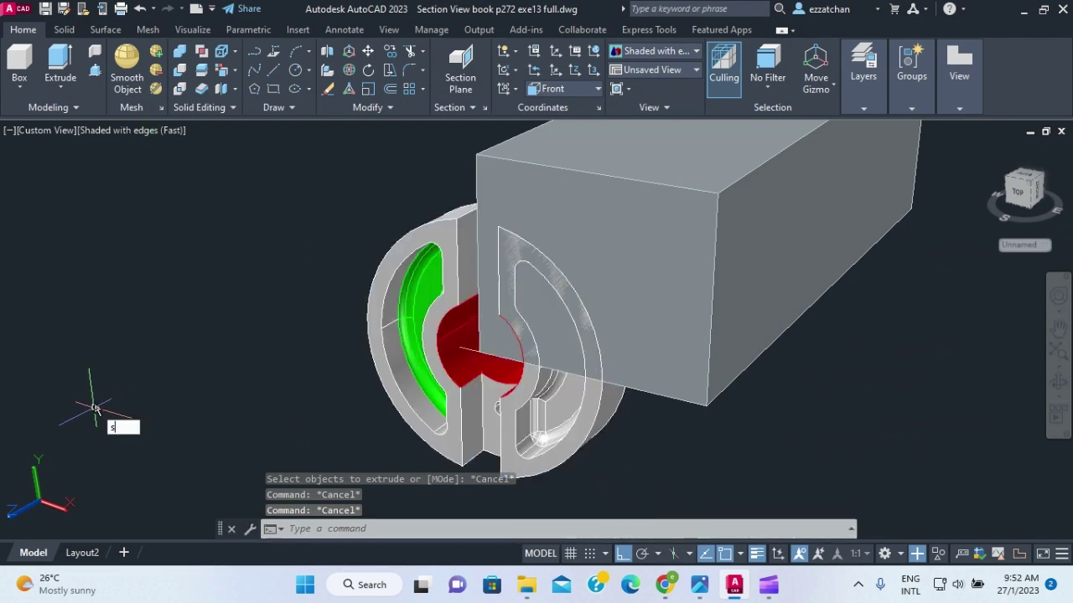
{"action": "type", "text": "u"}
{"action": "left_click", "coordinate": [154, 444]}
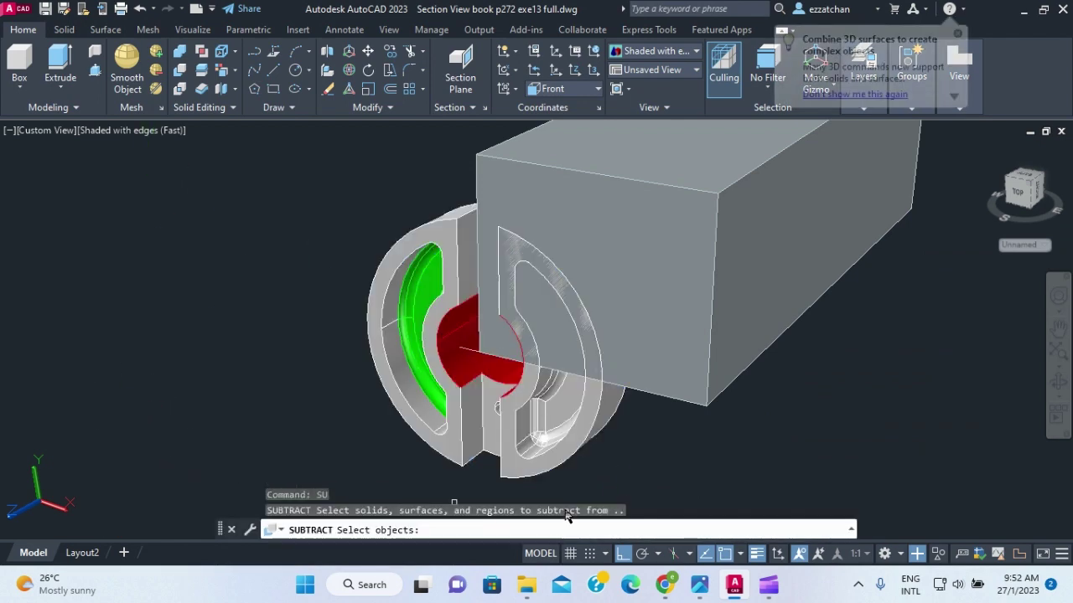
{"action": "left_click", "coordinate": [570, 448]}
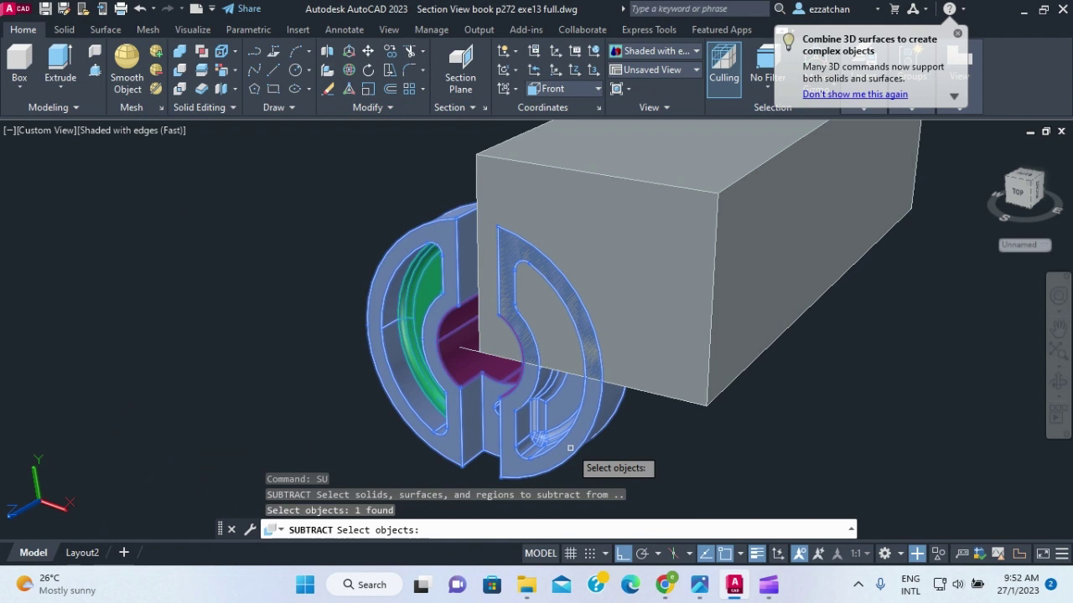
{"action": "key", "text": "Return"}
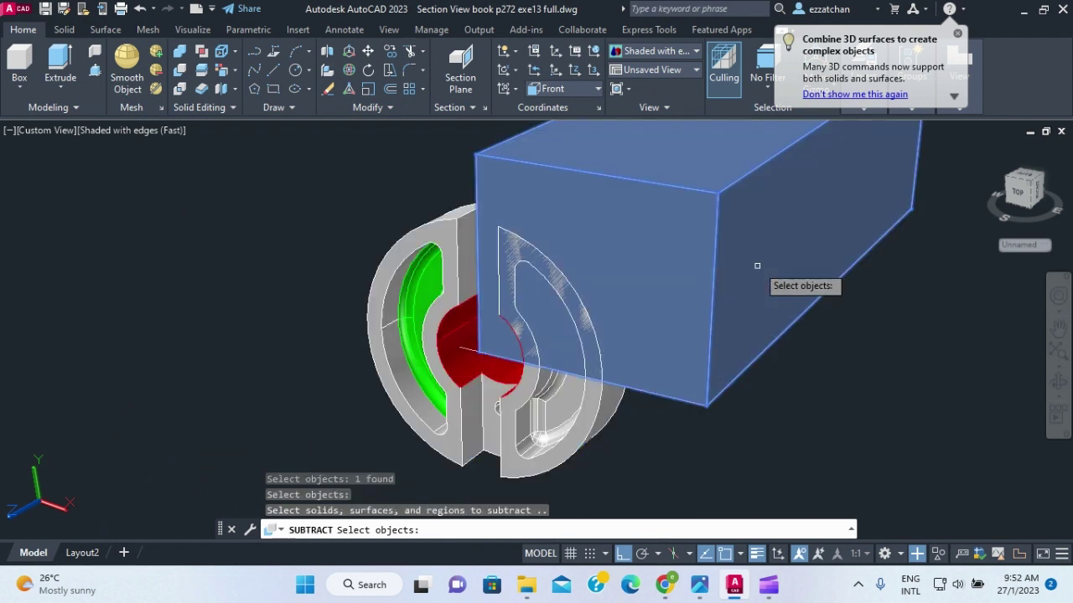
{"action": "left_click", "coordinate": [757, 265]}
{"action": "key", "text": "Return"}
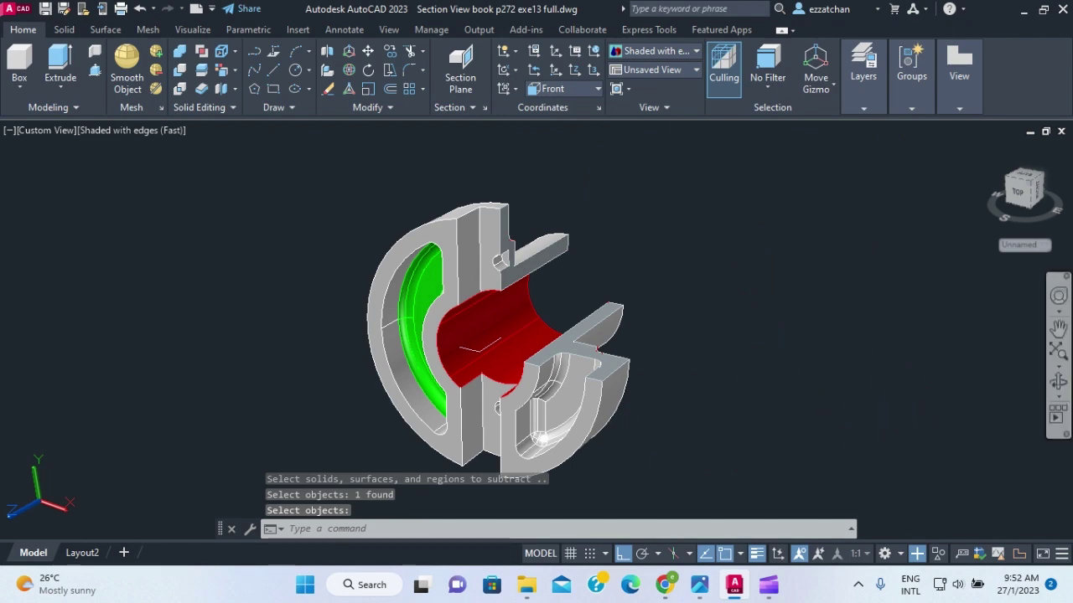
{"action": "left_click", "coordinate": [1056, 383]}
{"action": "left_click_drag", "start_coordinate": [922, 378], "coordinate": [755, 399]}
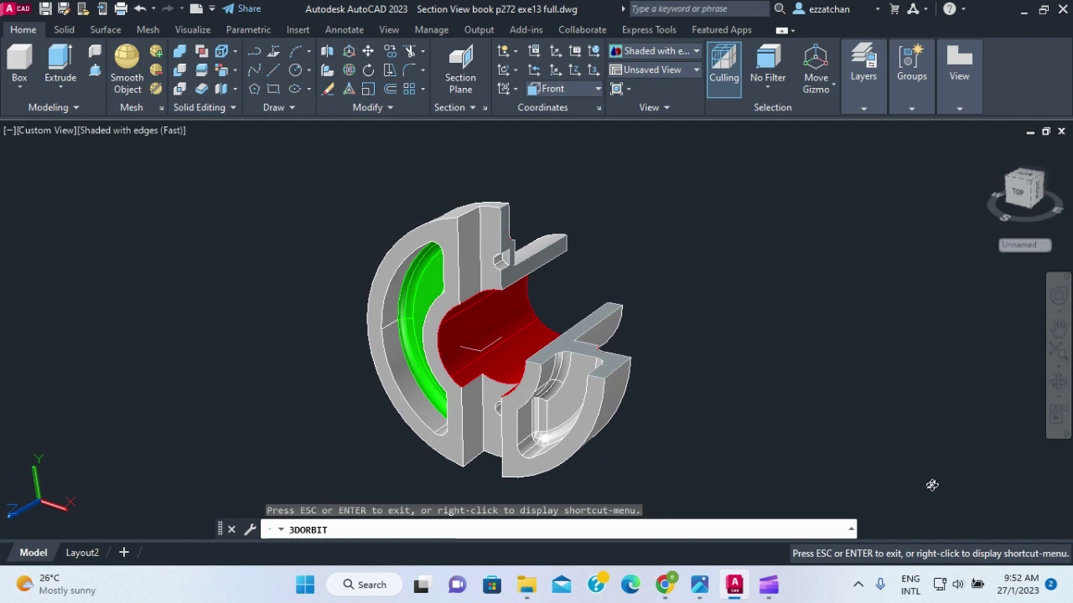